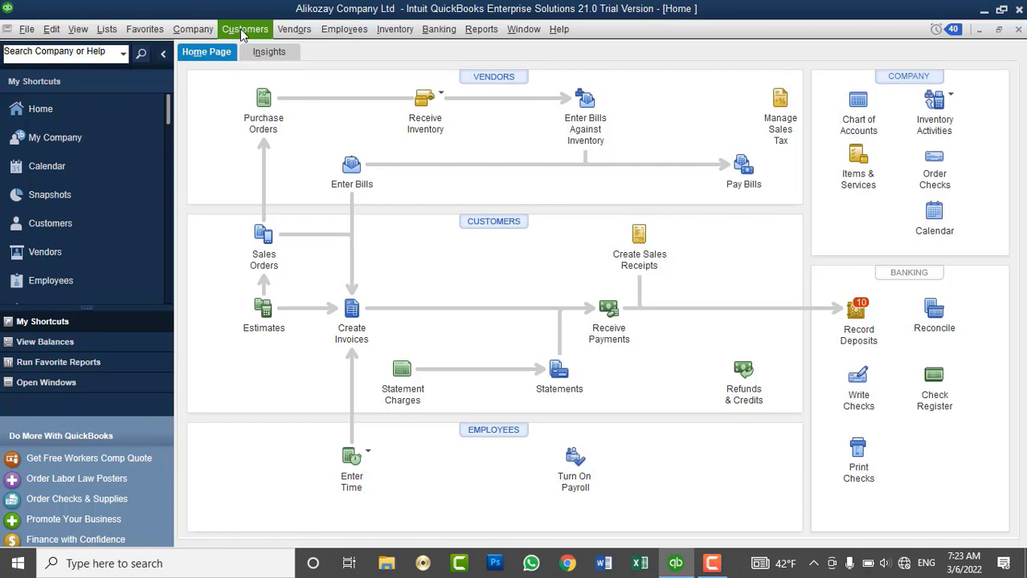
Select the third customer in the Customer Center and start new estimate 5 for them.
left_click(240, 29)
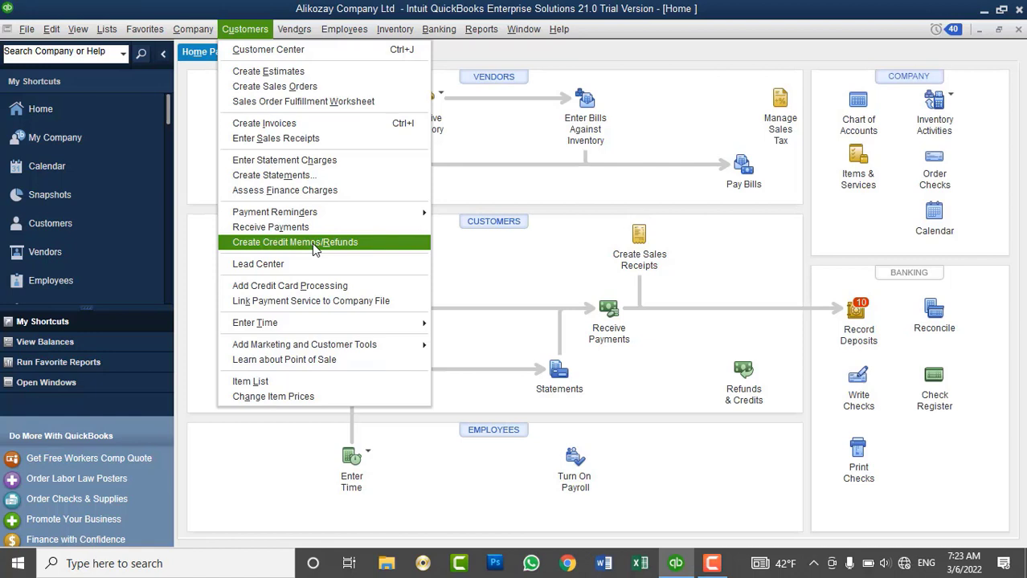
left_click(186, 121)
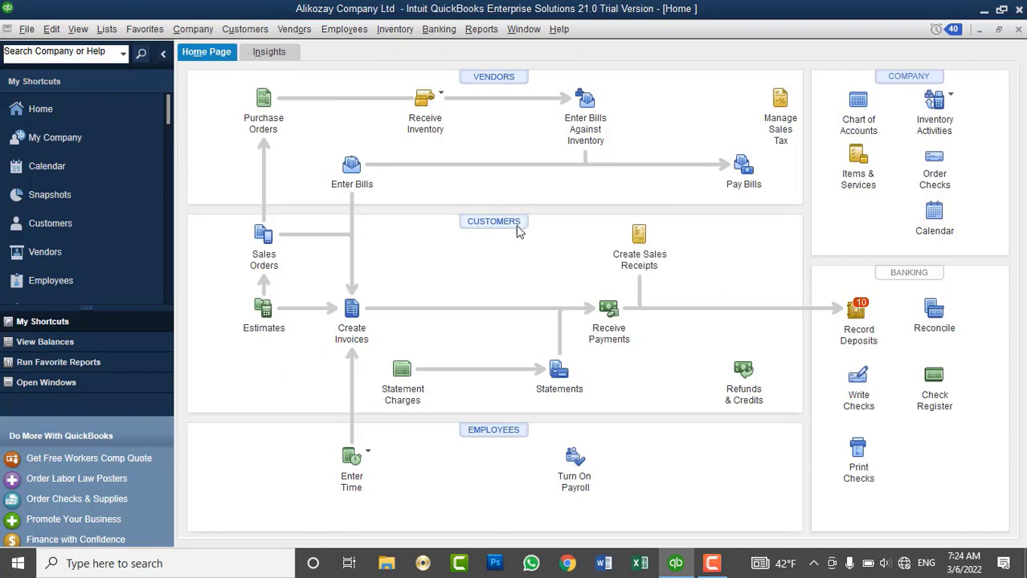
left_click(518, 229)
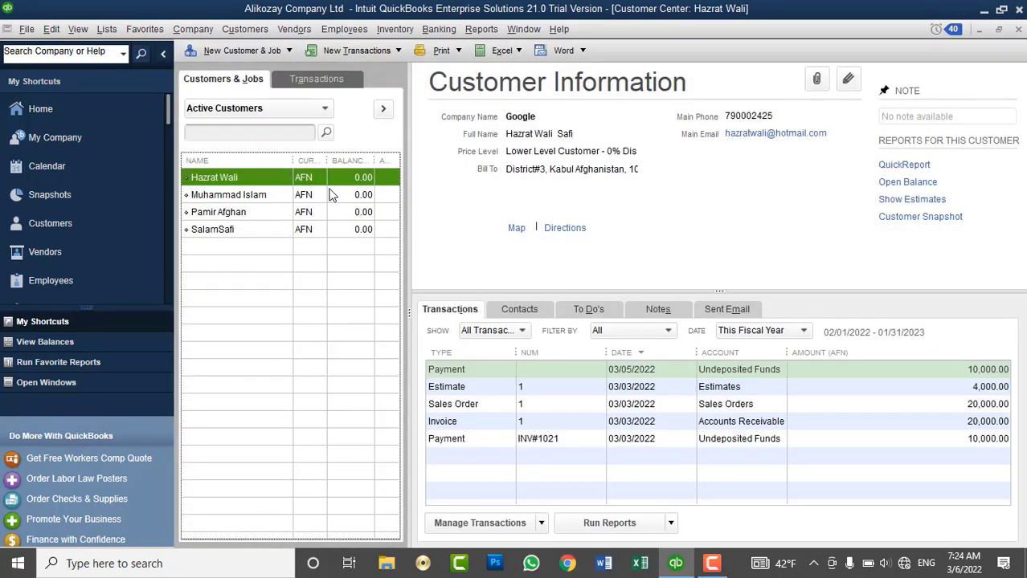
left_click(229, 213)
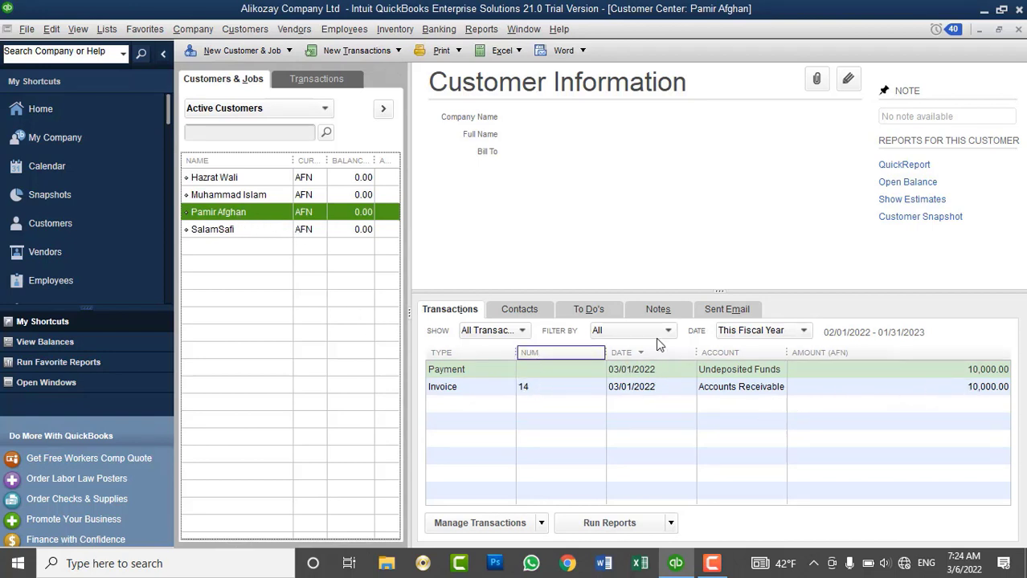
left_click(245, 29)
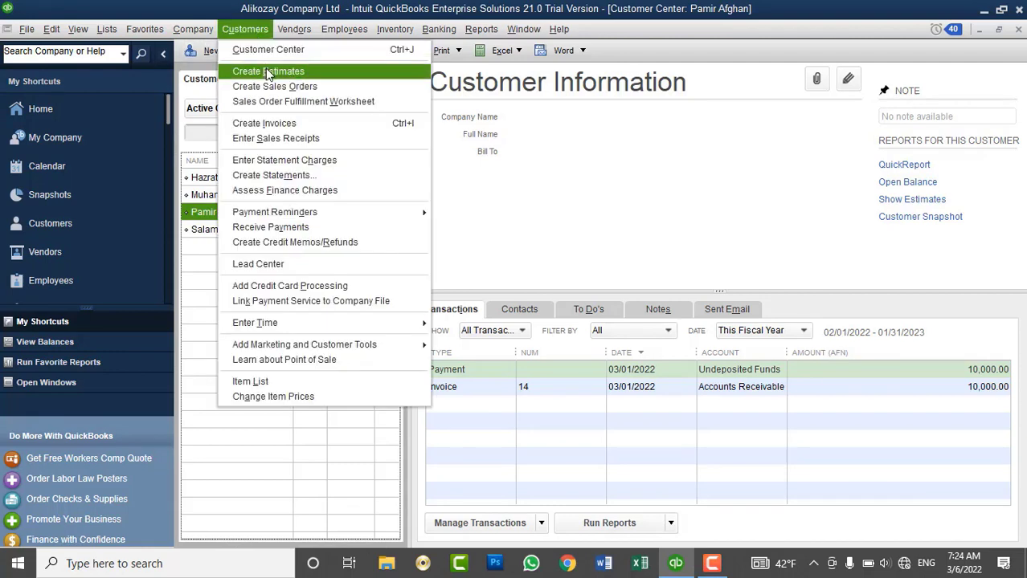
left_click(267, 71)
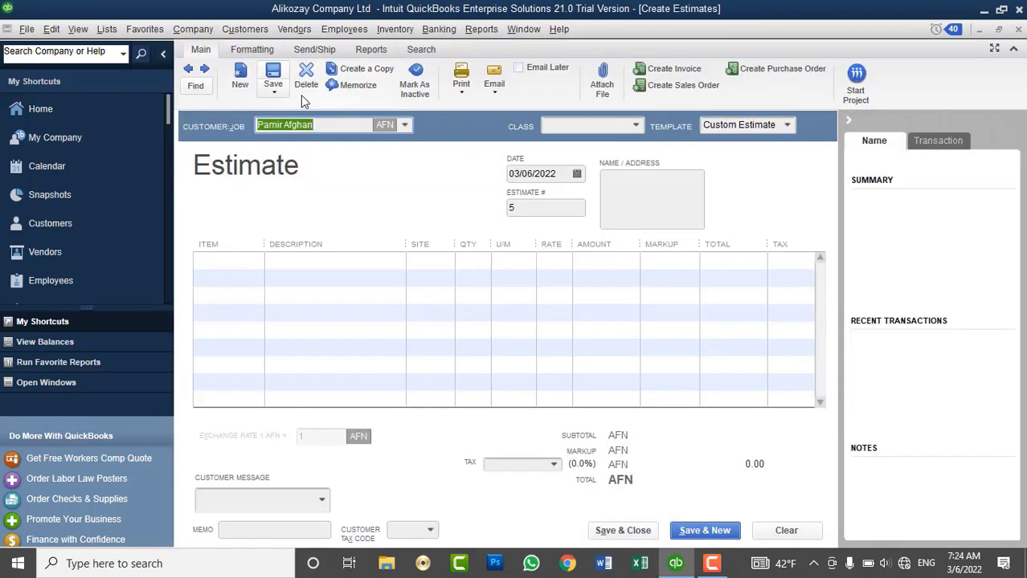
Set the estimate's first line item to Intel Corei7 CPU.
left_click(245, 261)
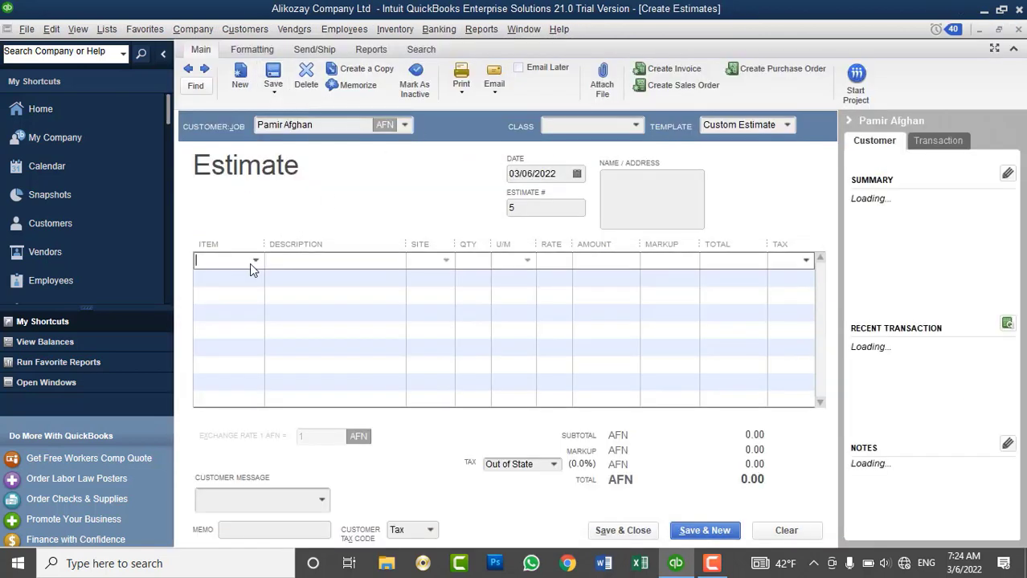
left_click(256, 263)
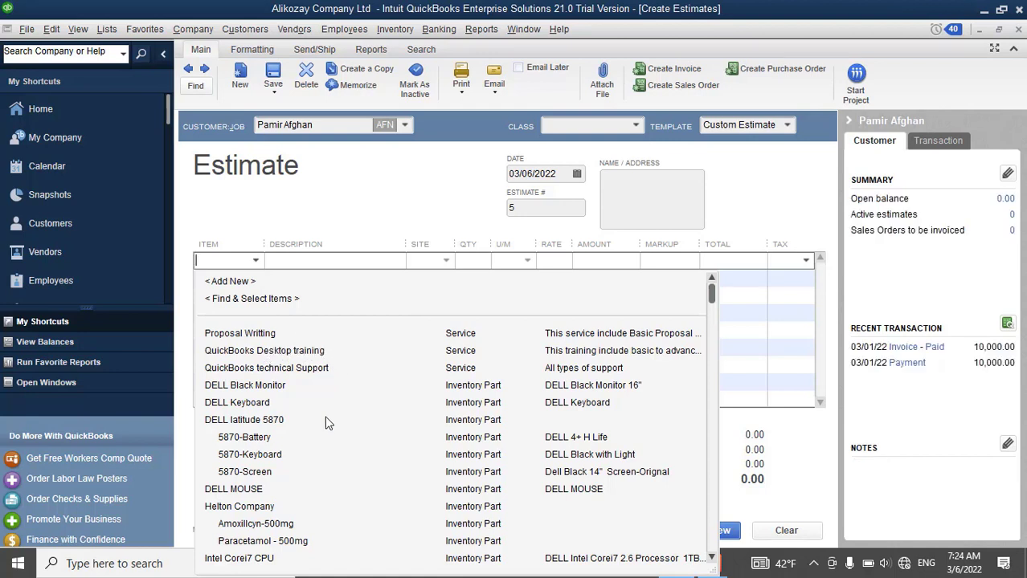
left_click(302, 355)
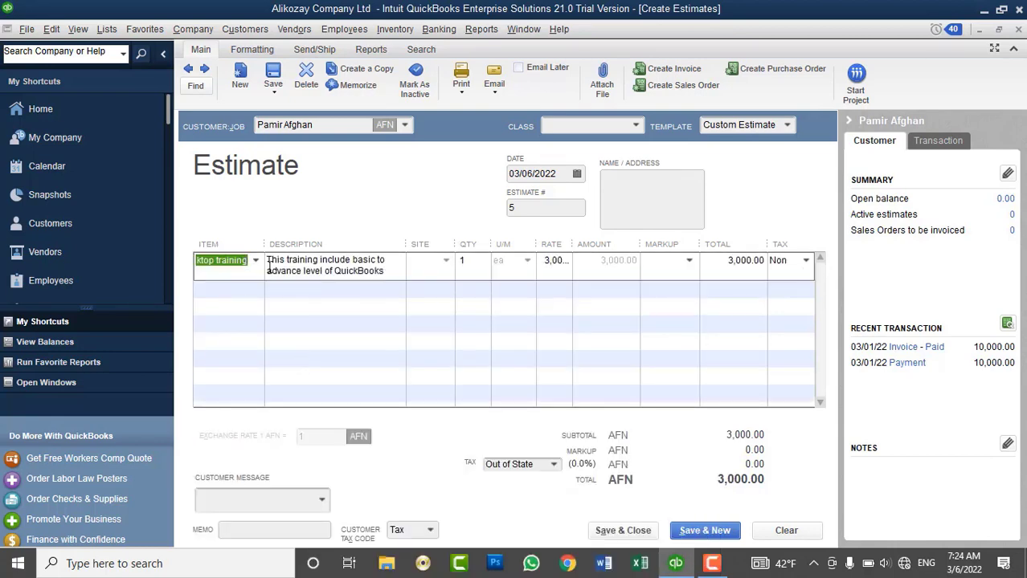
left_click(257, 261)
scroll(345, 446, "down", 2)
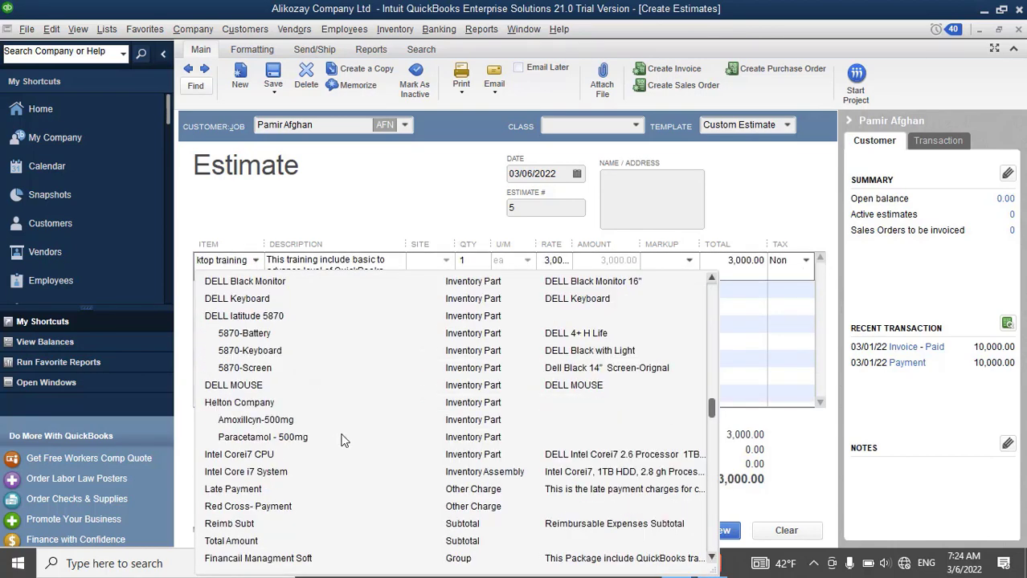
left_click(248, 456)
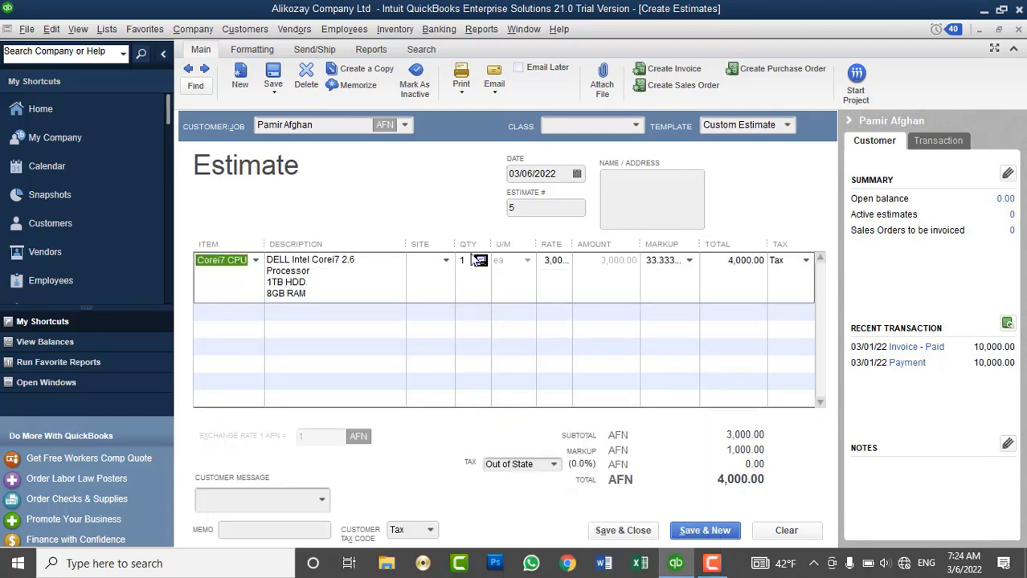
Take the CPU from a branch site and save the 4,000.00 AFN estimate, ignoring spelling.
left_click(446, 263)
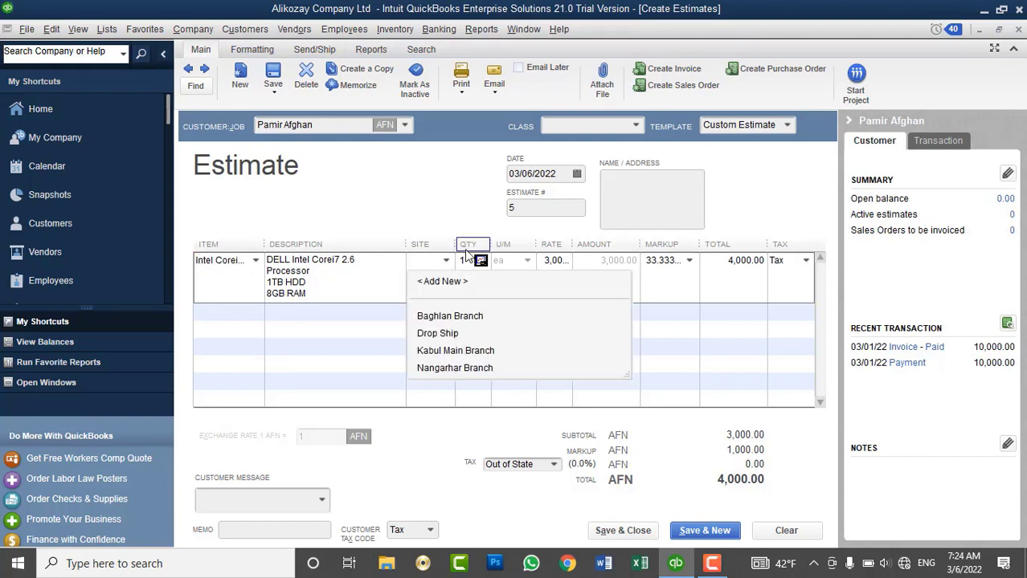
left_click(451, 363)
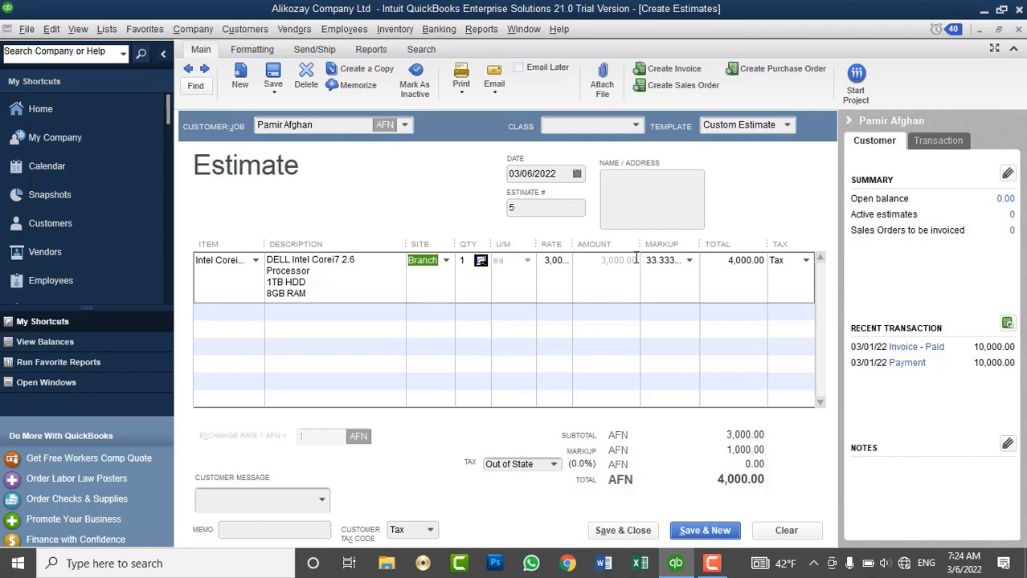
left_click(621, 531)
left_click(621, 332)
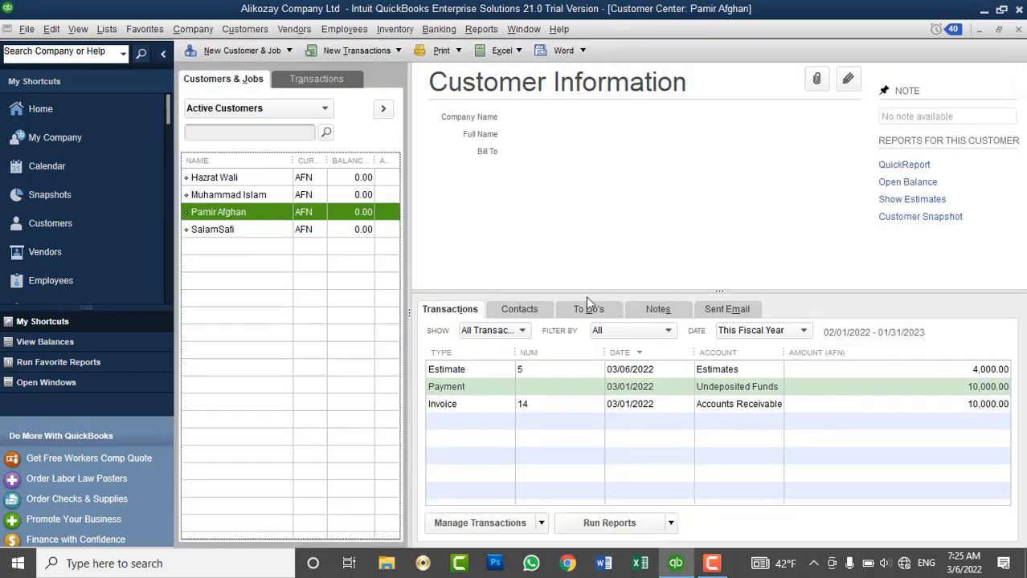
Check the Physical Inventory Worksheet, close it, and open blank invoice 15.
left_click(312, 30)
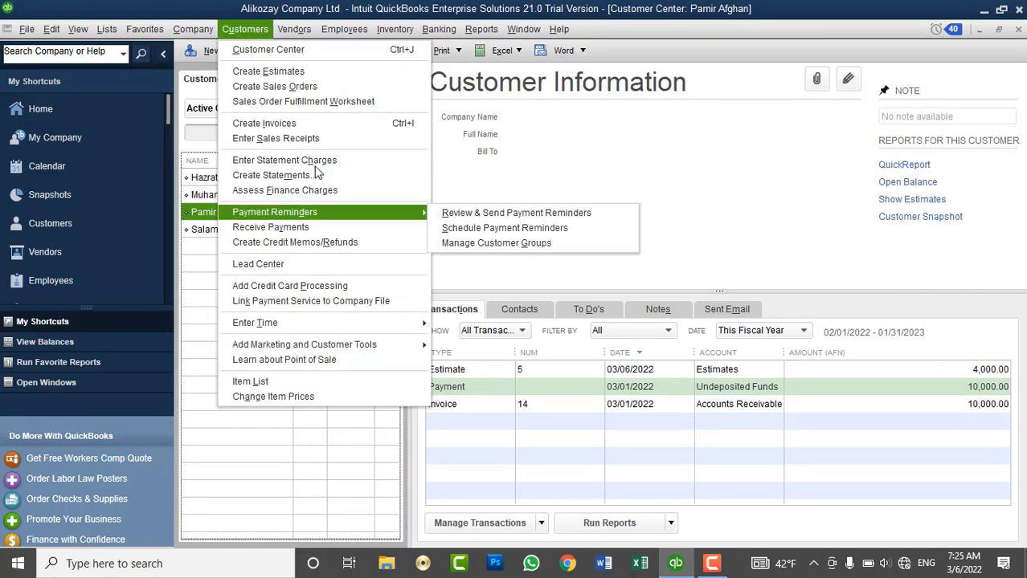
left_click(394, 30)
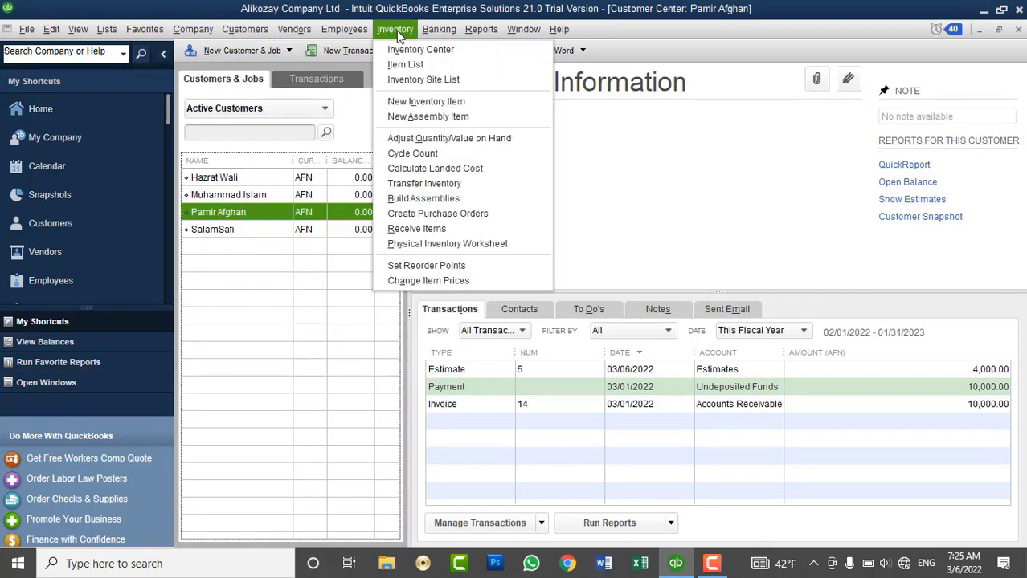
left_click(415, 245)
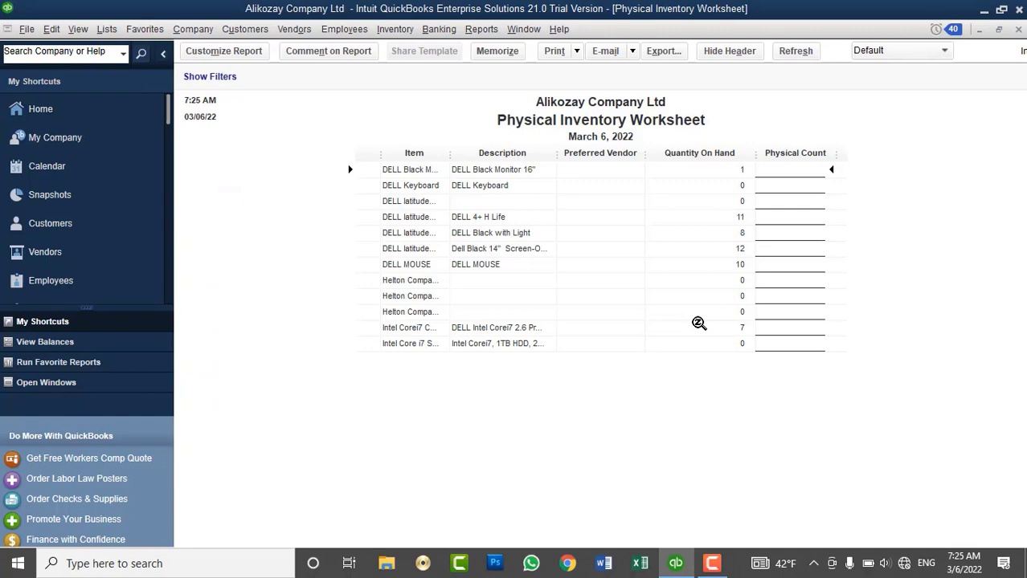
left_click(1018, 29)
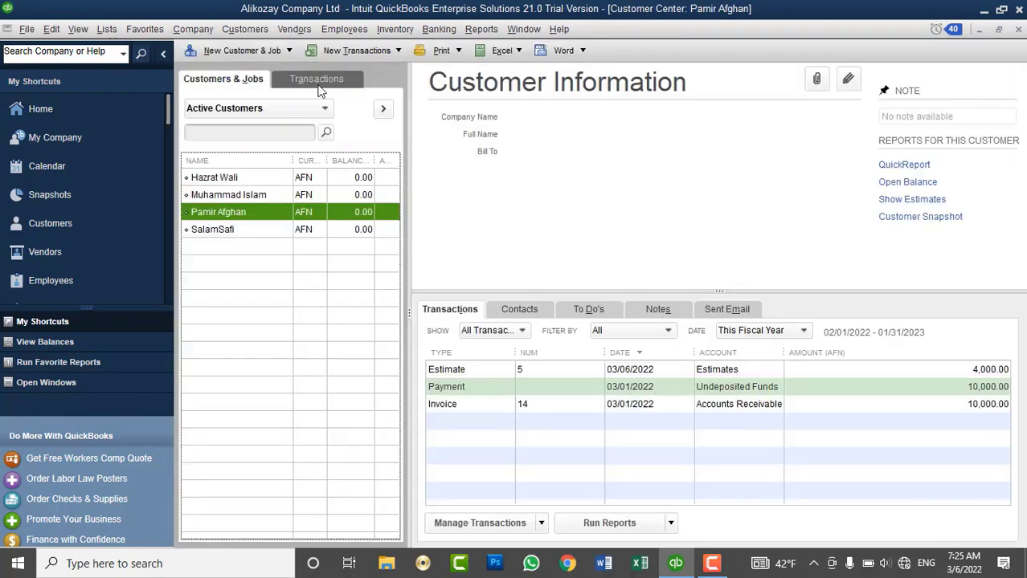
left_click(252, 34)
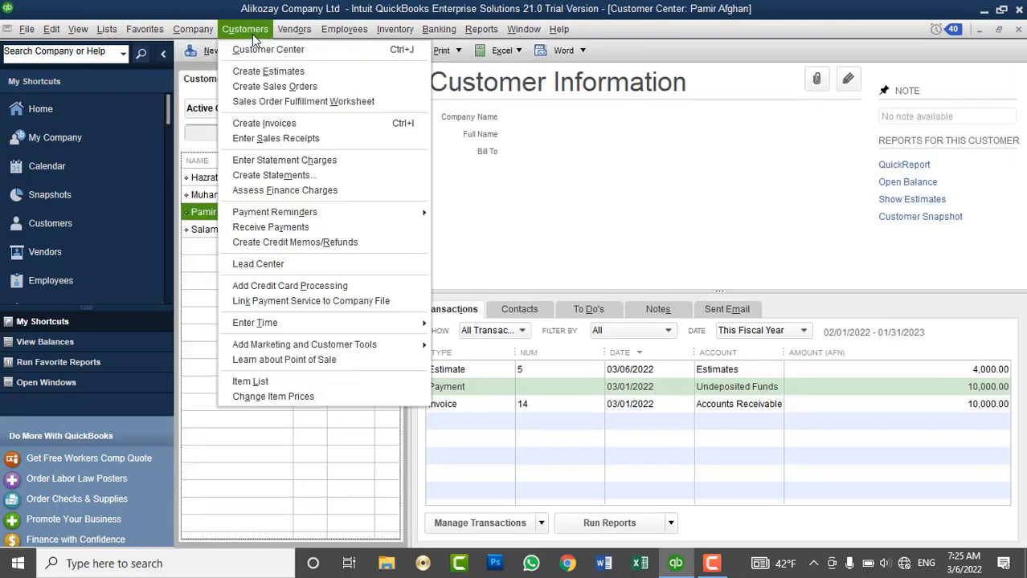
left_click(258, 123)
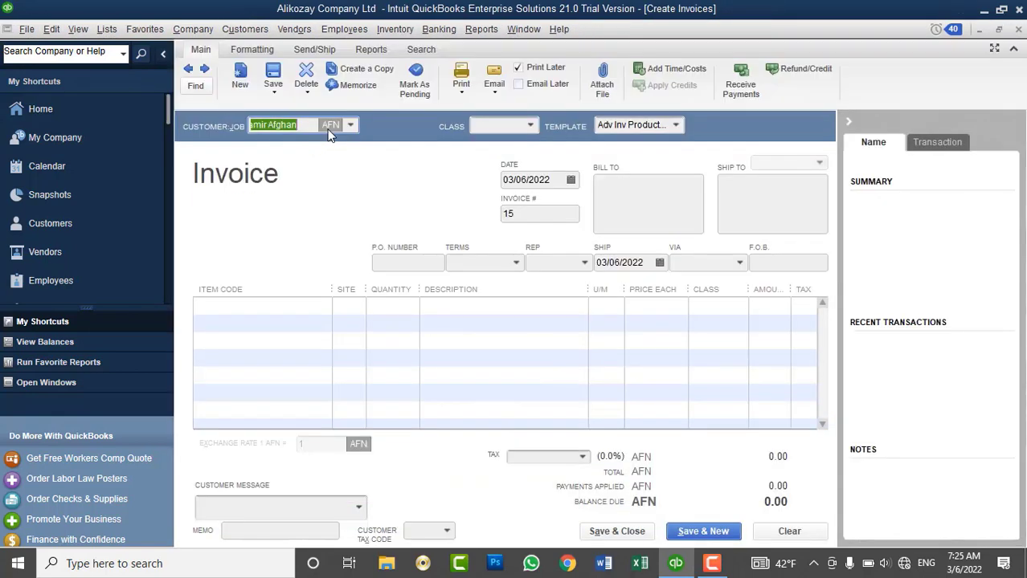
Choose the third customer, cancel invoicing from estimate 5, and clear the invoice.
left_click(349, 127)
left_click(297, 214)
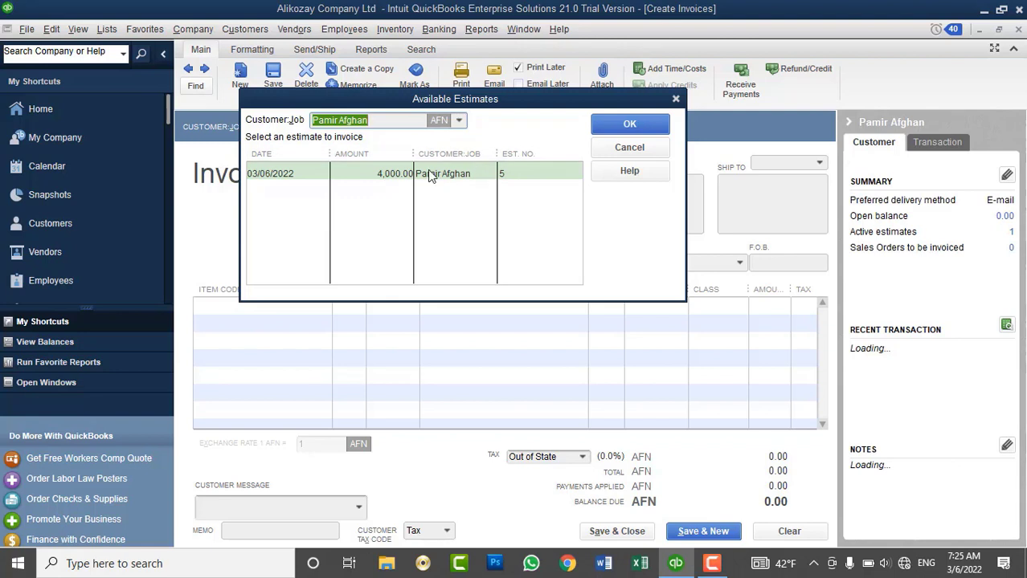
left_click(370, 182)
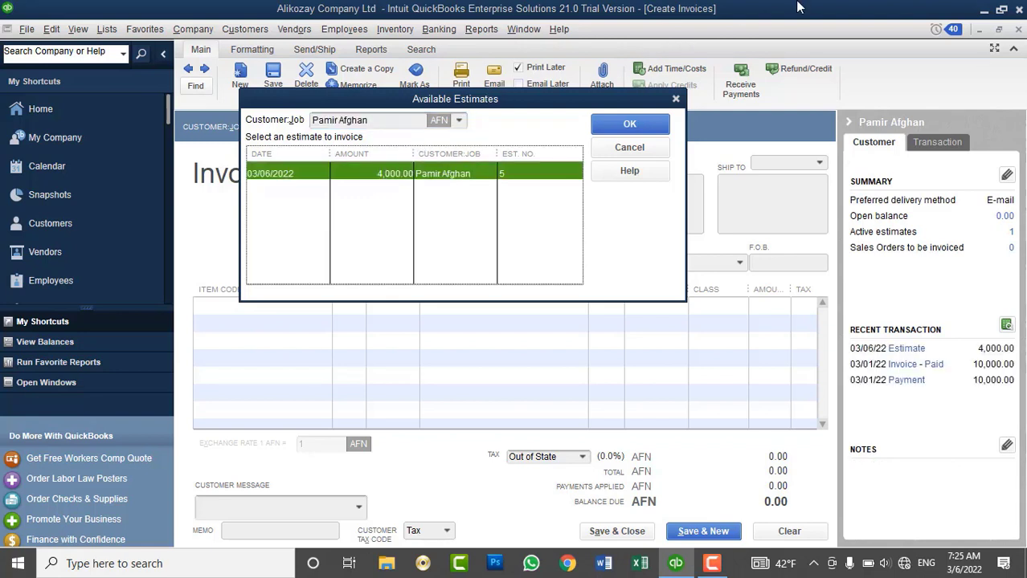
left_click(625, 126)
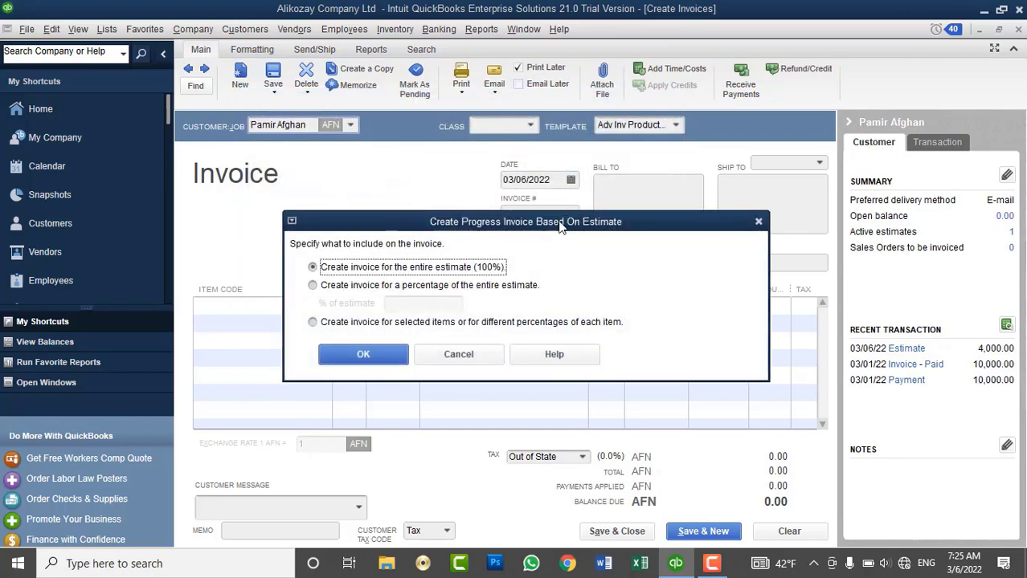
left_click_drag(551, 236, 617, 102)
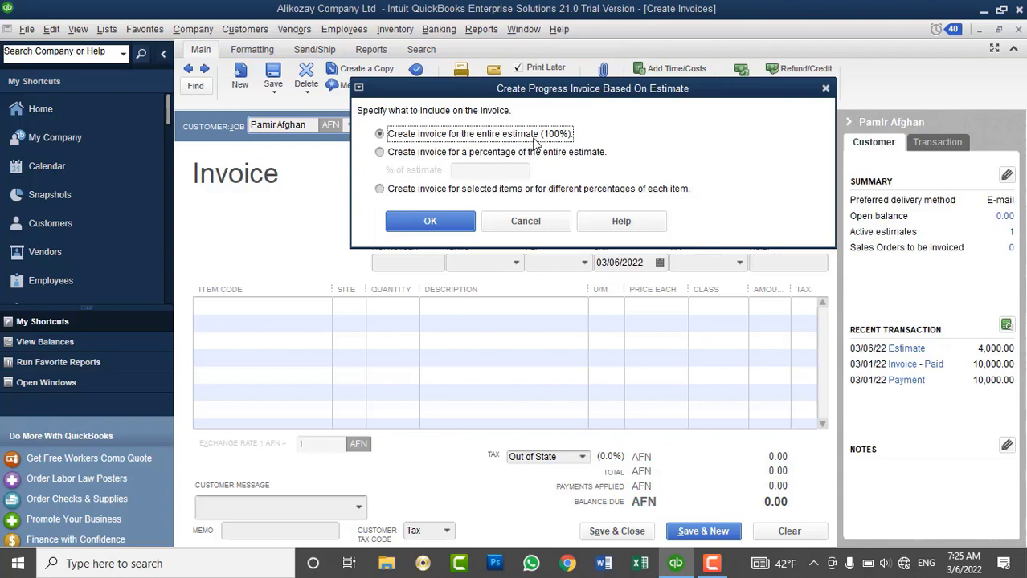
left_click(532, 222)
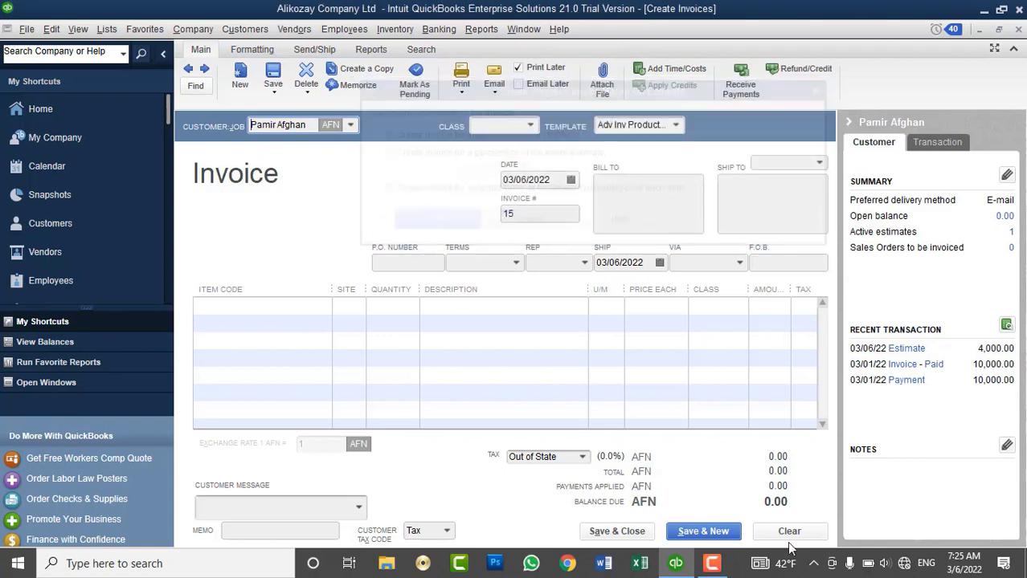
left_click(779, 534)
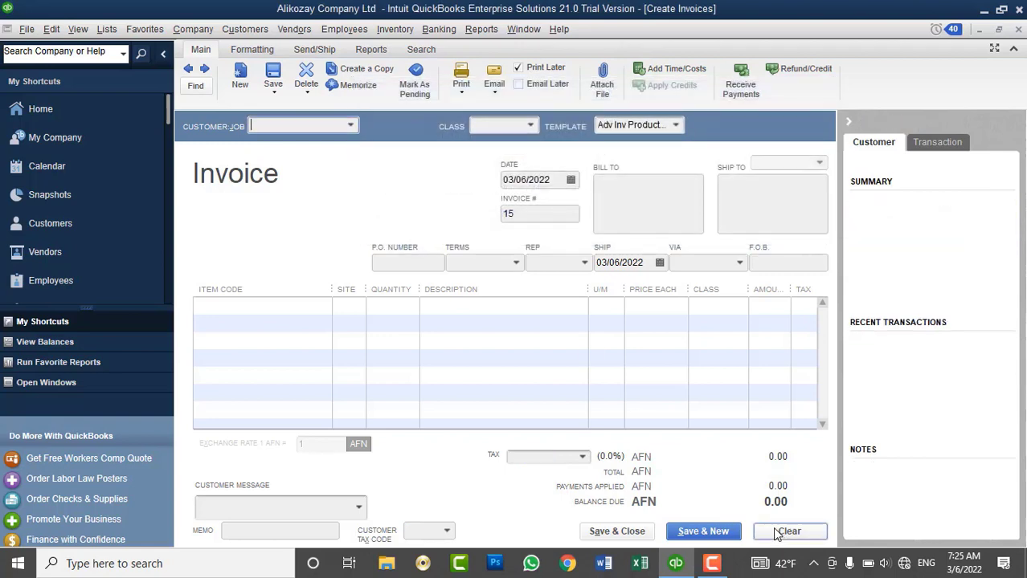
Reselect the customer, decline the available estimate, and move to the first Item Code cell.
left_click(354, 128)
left_click(309, 226)
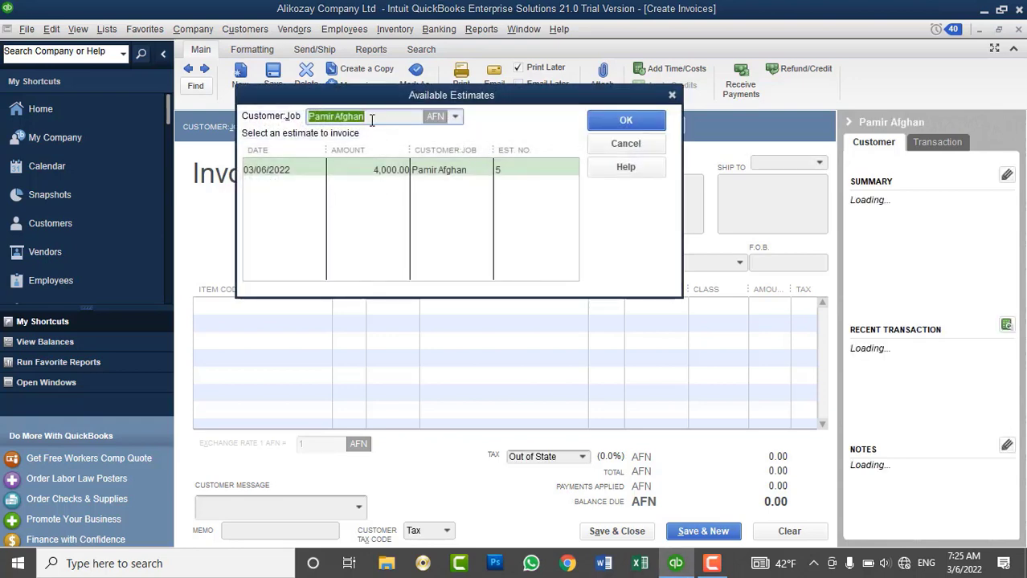
left_click(608, 147)
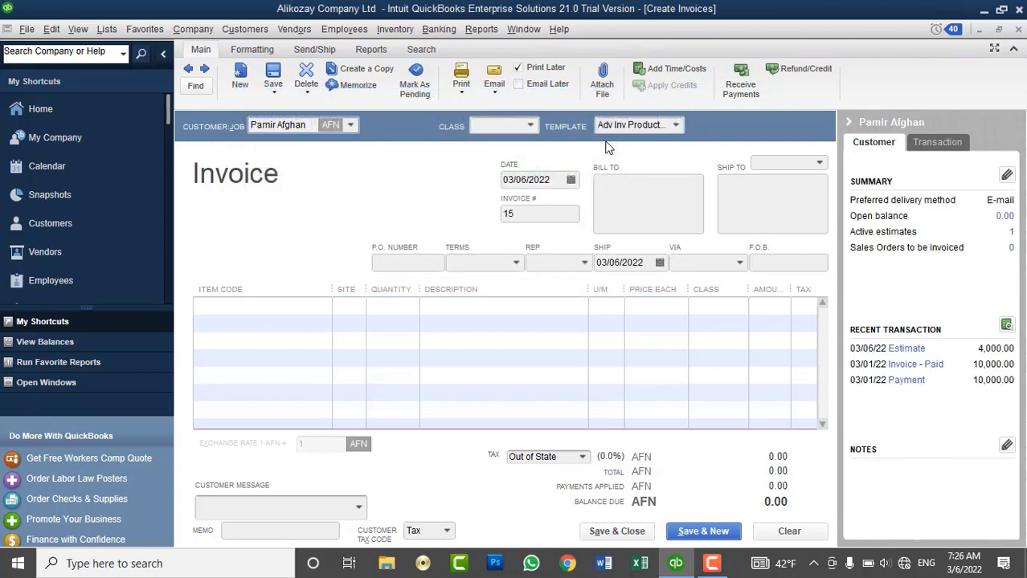
left_click(318, 305)
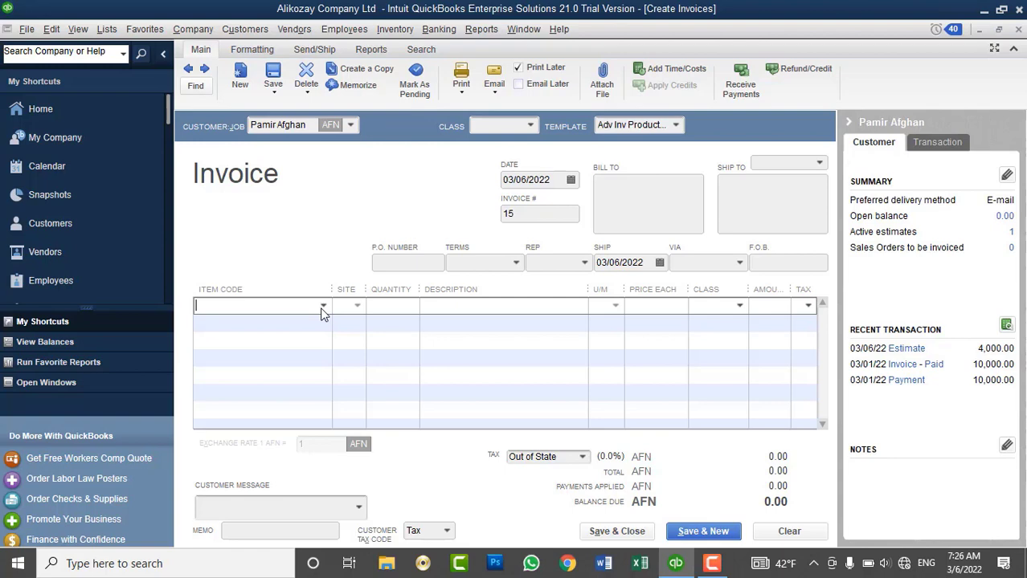
Add Intel Corei7 CPU and DELL MOUSE as the invoice's two lines.
left_click(322, 309)
scroll(336, 438, "down", 3)
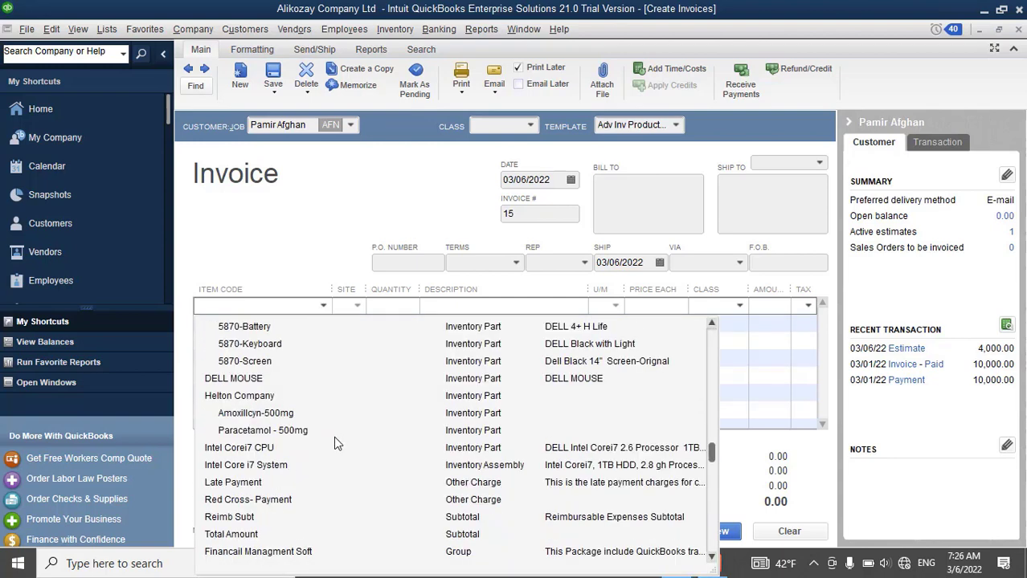
left_click(259, 454)
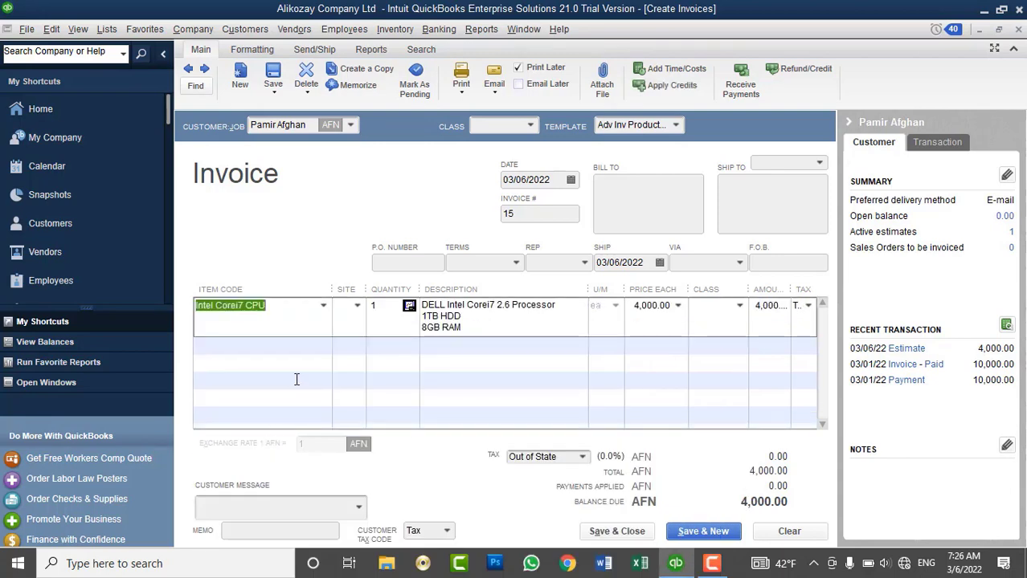
left_click(320, 348)
left_click(322, 348)
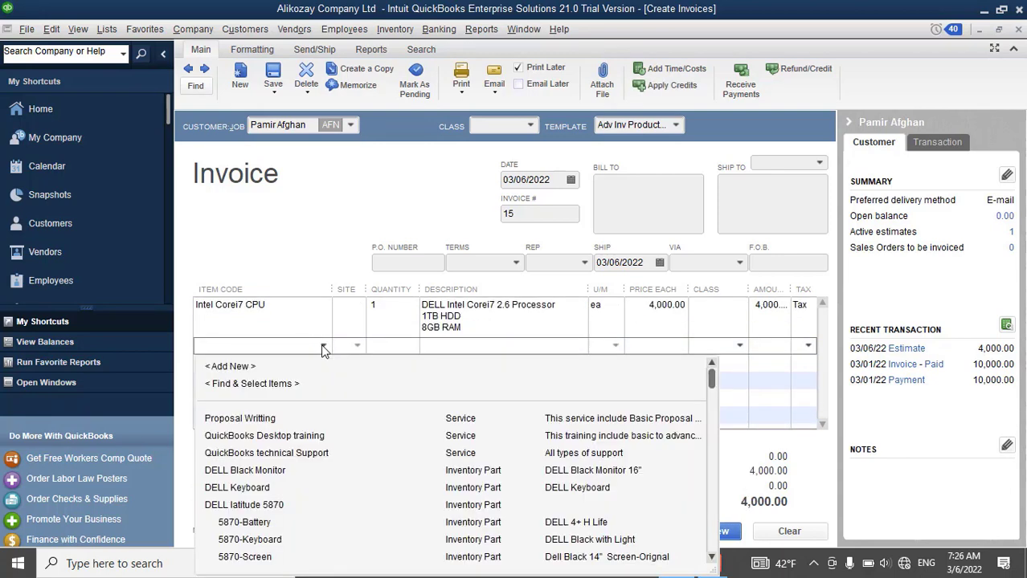
scroll(322, 351, "down", 1)
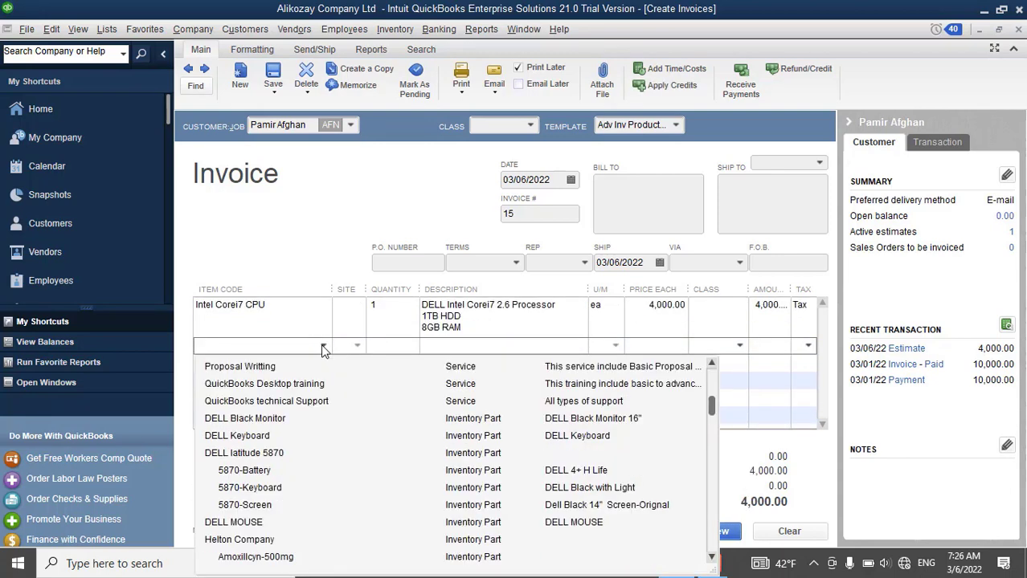
left_click(261, 523)
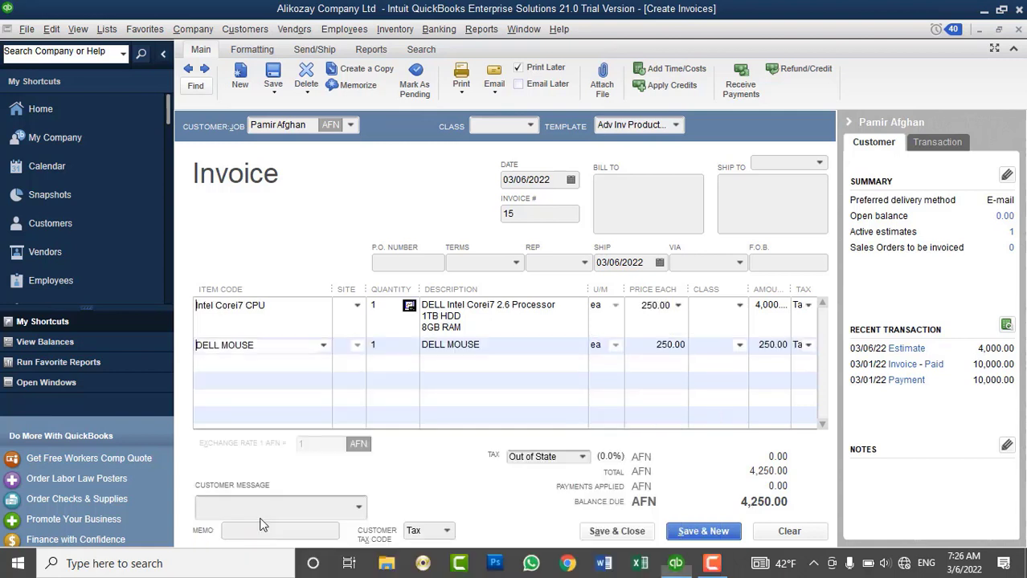
Set the CPU quantity to 5 and dismiss the not-enough-quantity warning.
left_click(382, 307)
type("0")
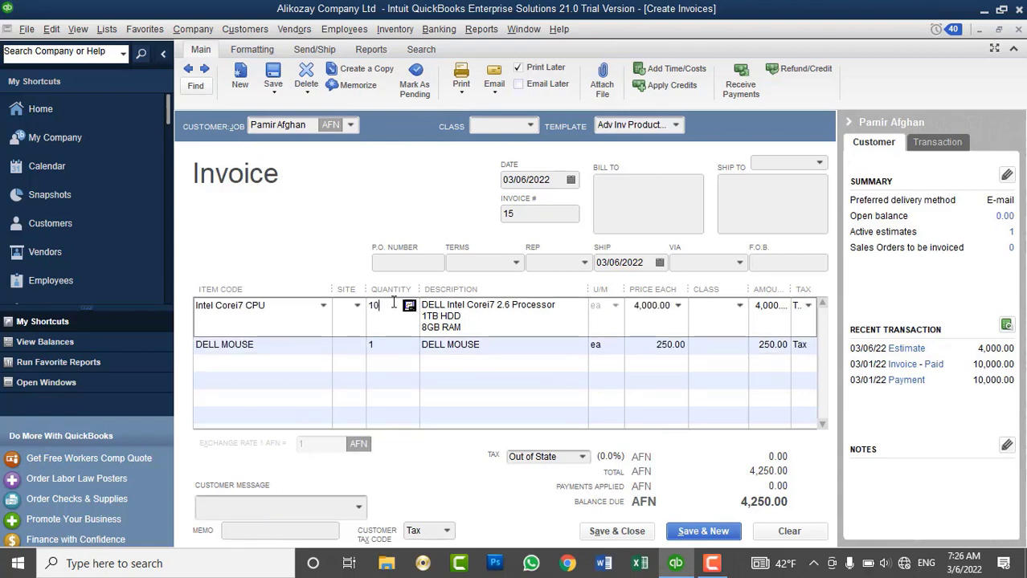
key("BackSpace")
key("BackSpace")
type("5")
key("Tab")
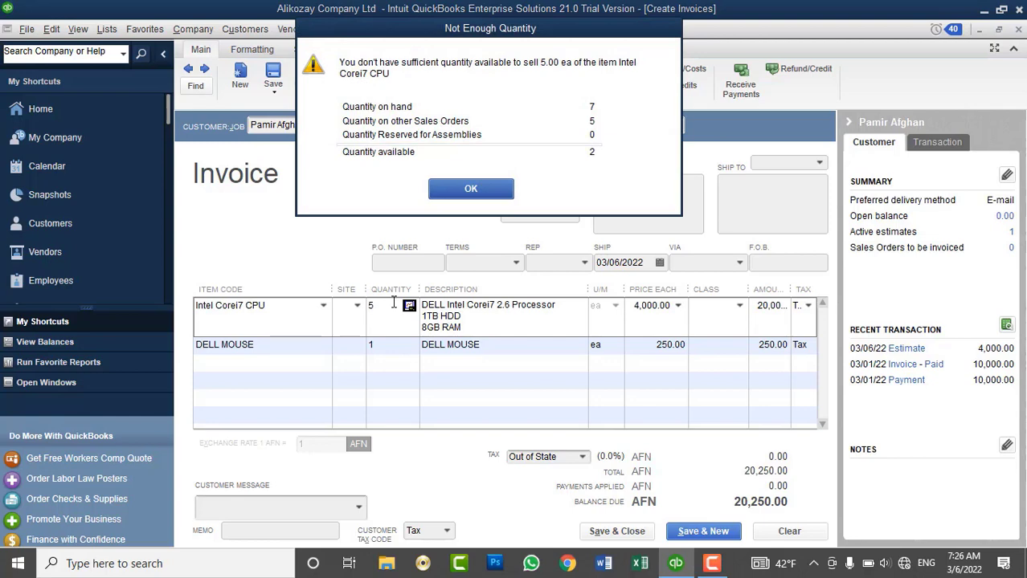
left_click(452, 193)
left_click(408, 346)
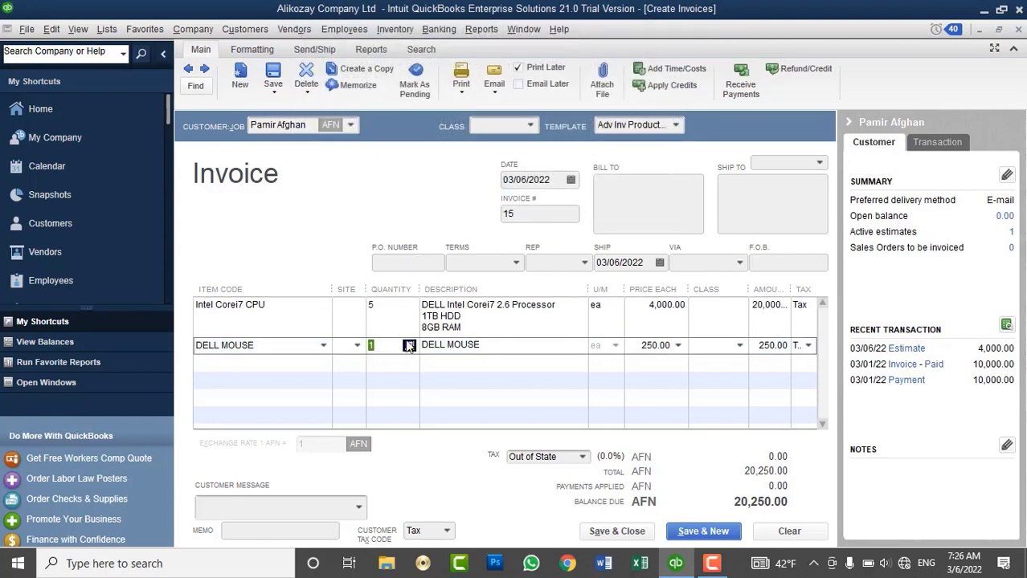
Check stock on hand in the Physical Inventory Worksheet, then close it.
left_click(394, 29)
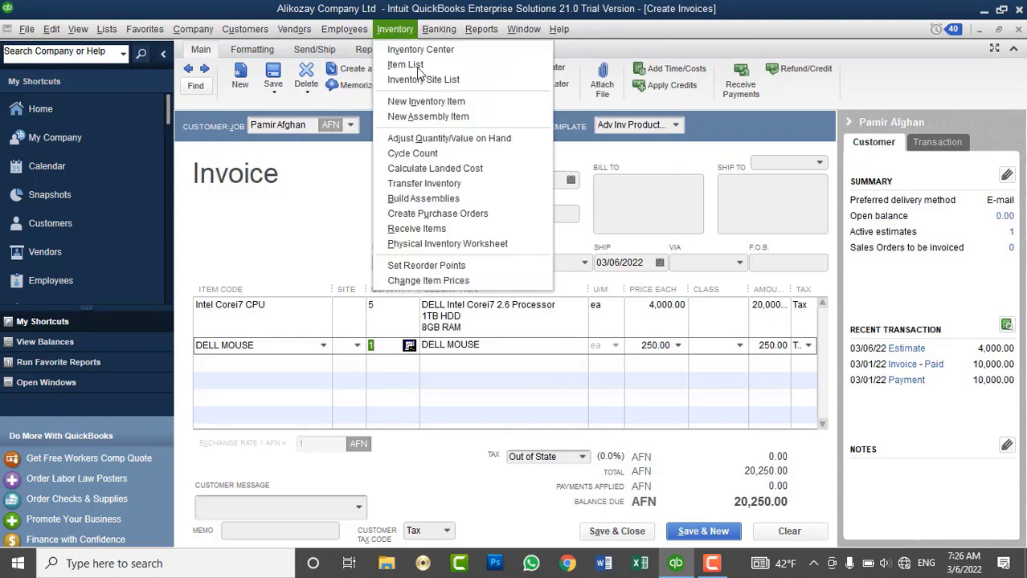
left_click(480, 243)
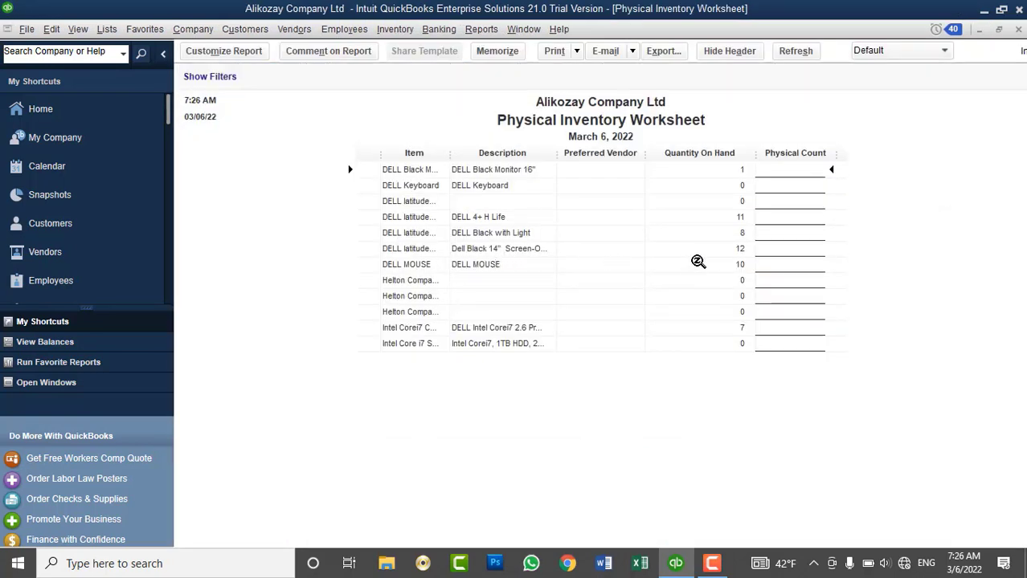
left_click(1018, 29)
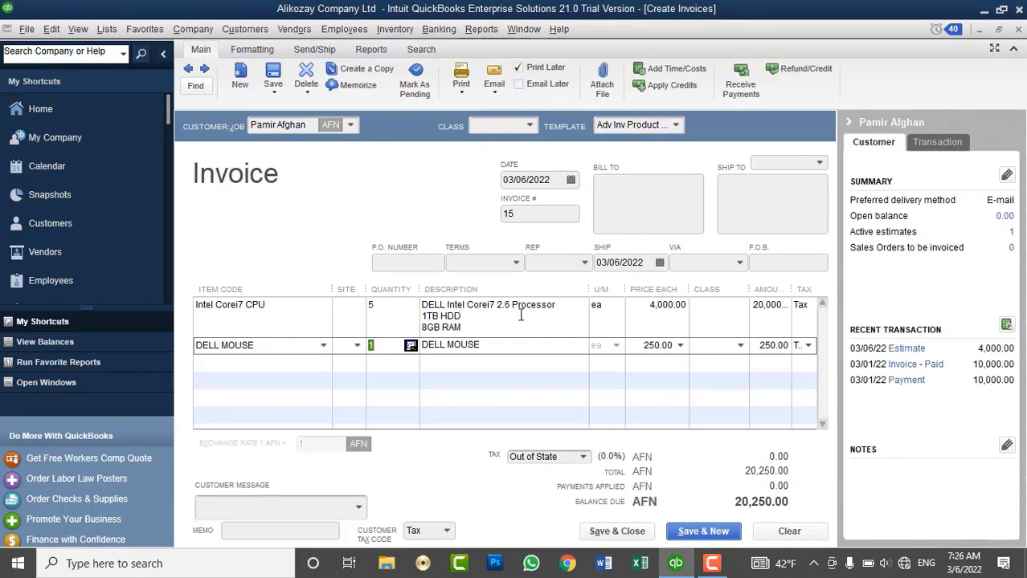
Set the DELL MOUSE quantity to 10 and try saving, dismissing the site-required warning.
type("10")
key("Tab")
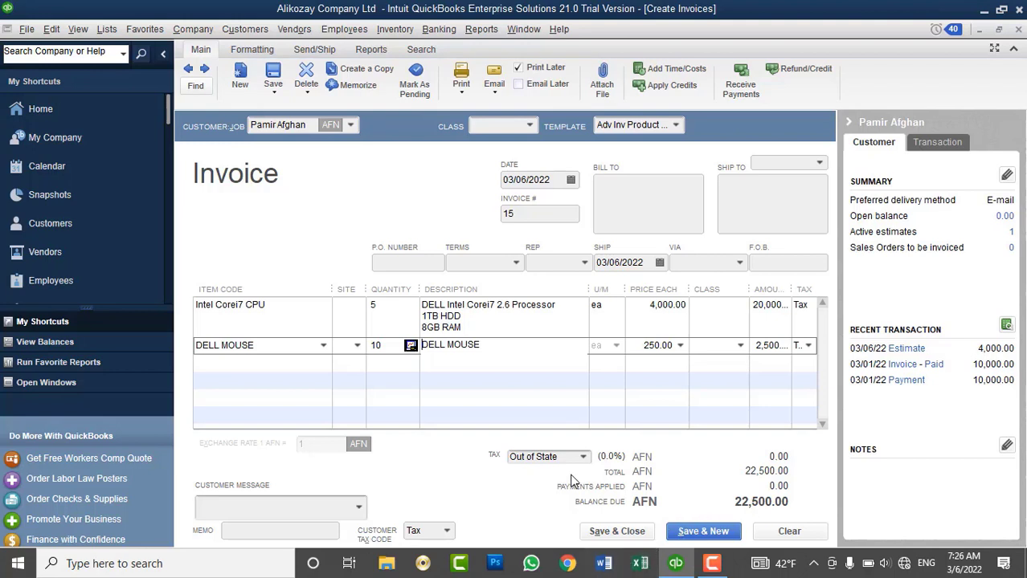
left_click(625, 531)
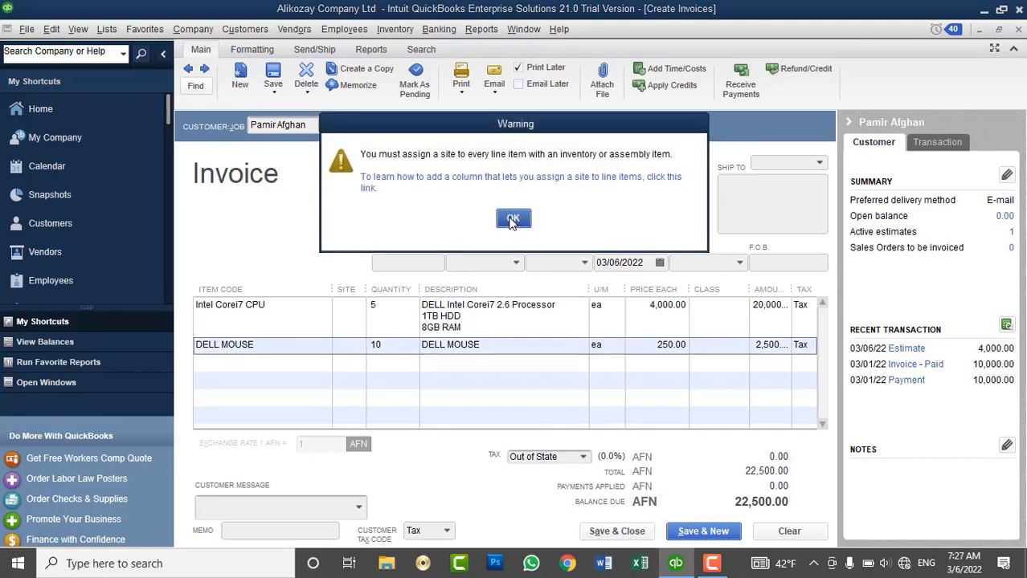
left_click(513, 220)
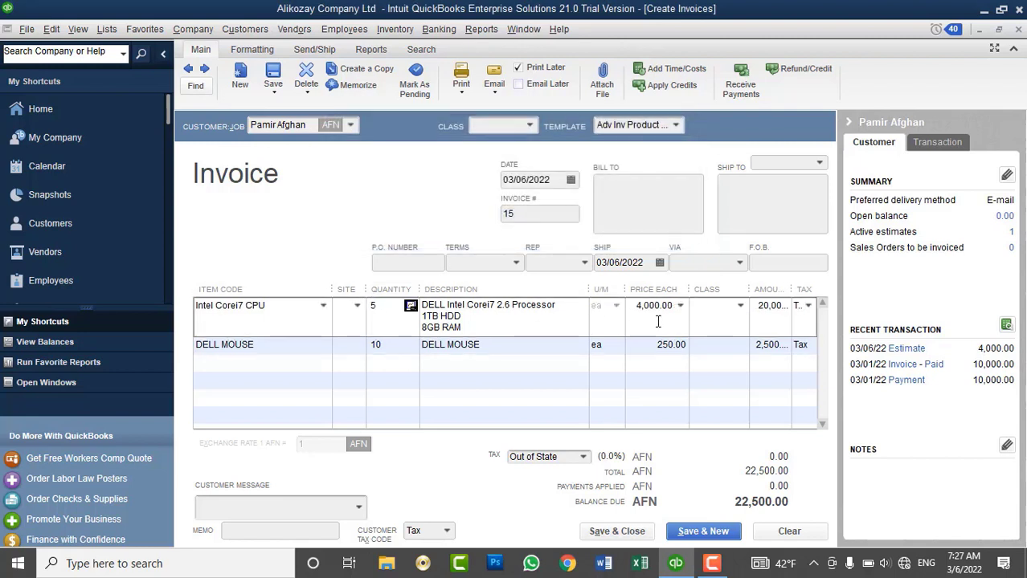
Assign Kabul Main Branch to all inventory lines and save the invoice, ignoring spelling.
left_click(357, 305)
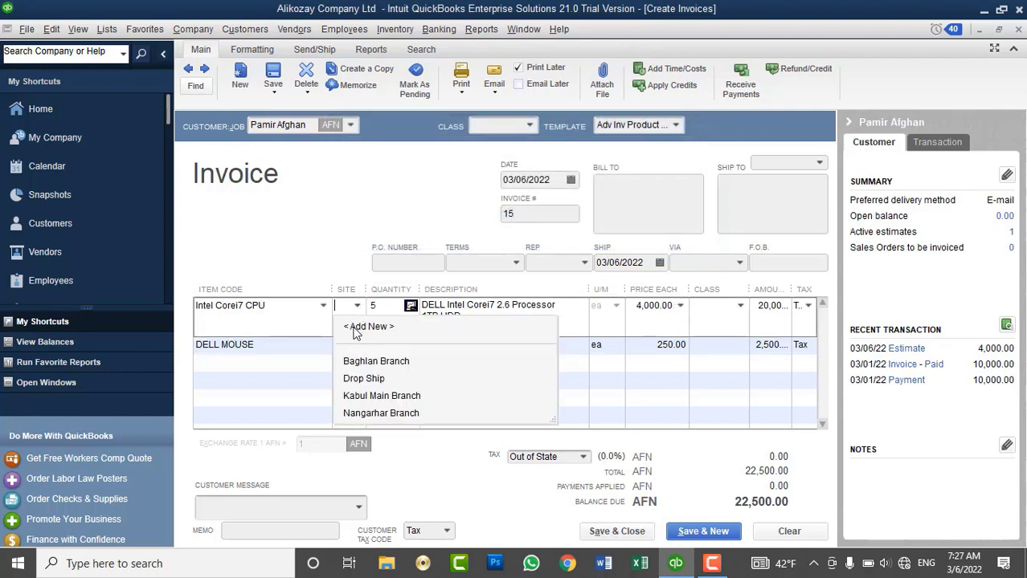
left_click(362, 396)
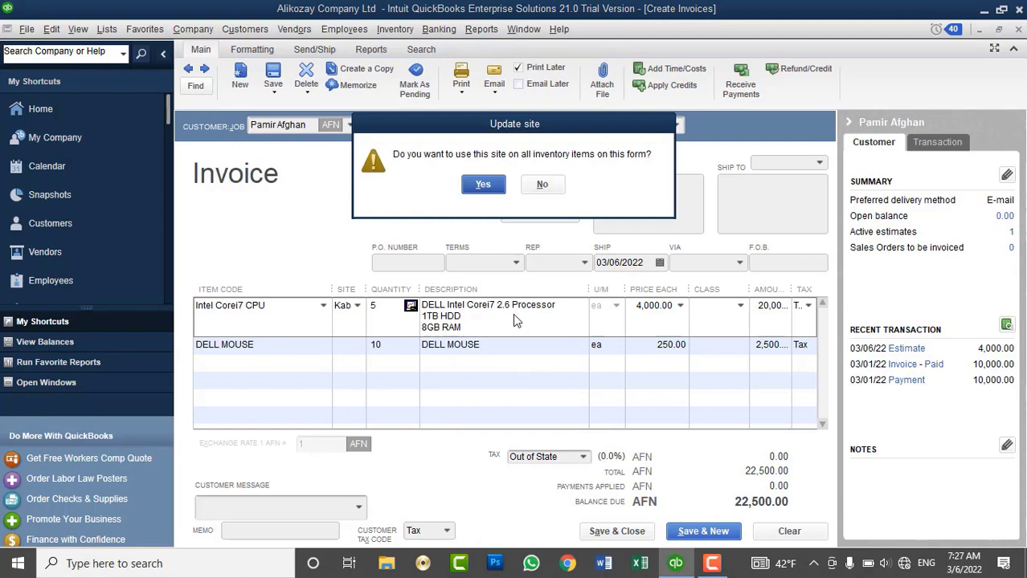
left_click(483, 186)
left_click(617, 531)
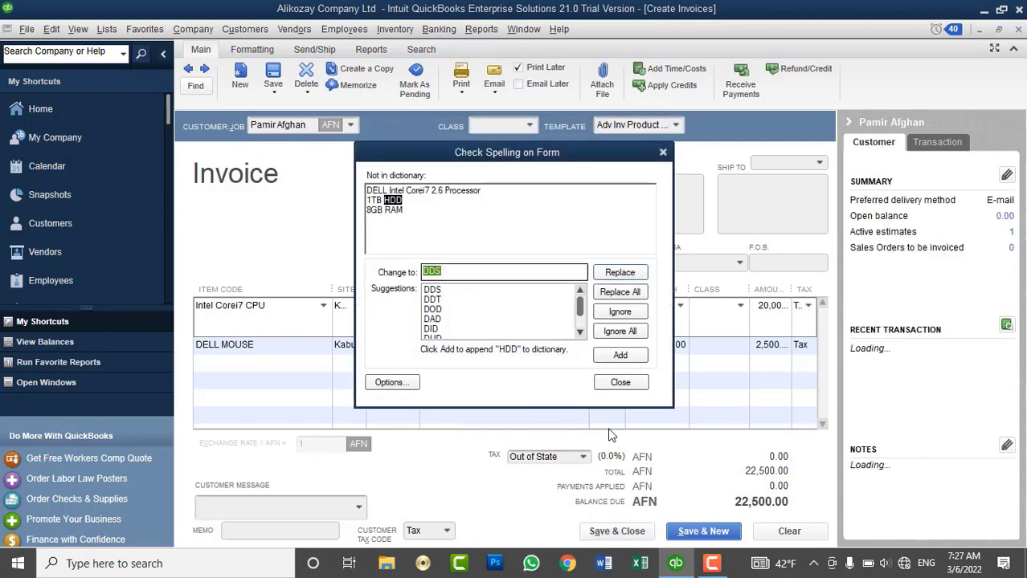
left_click(611, 332)
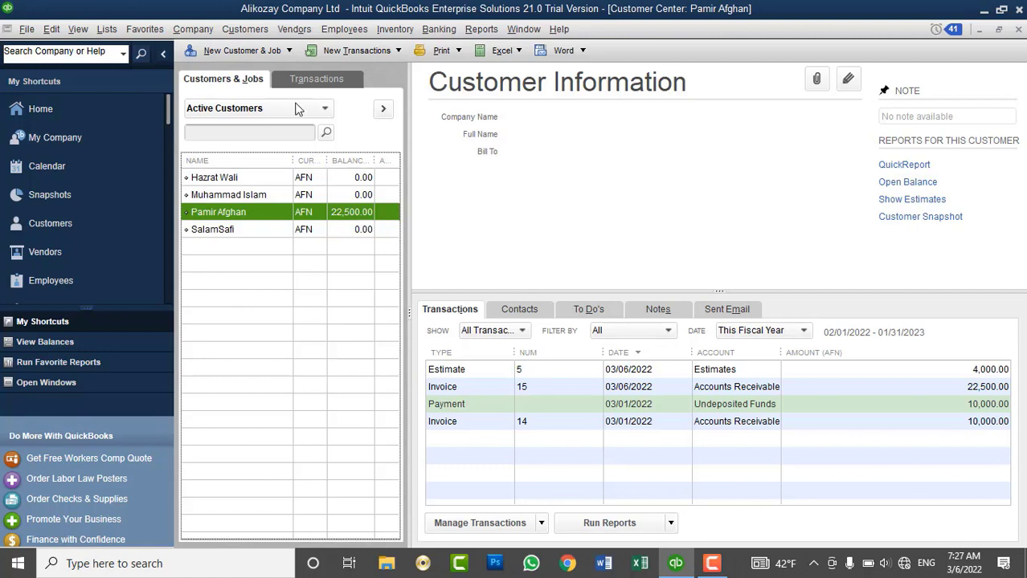
left_click(267, 34)
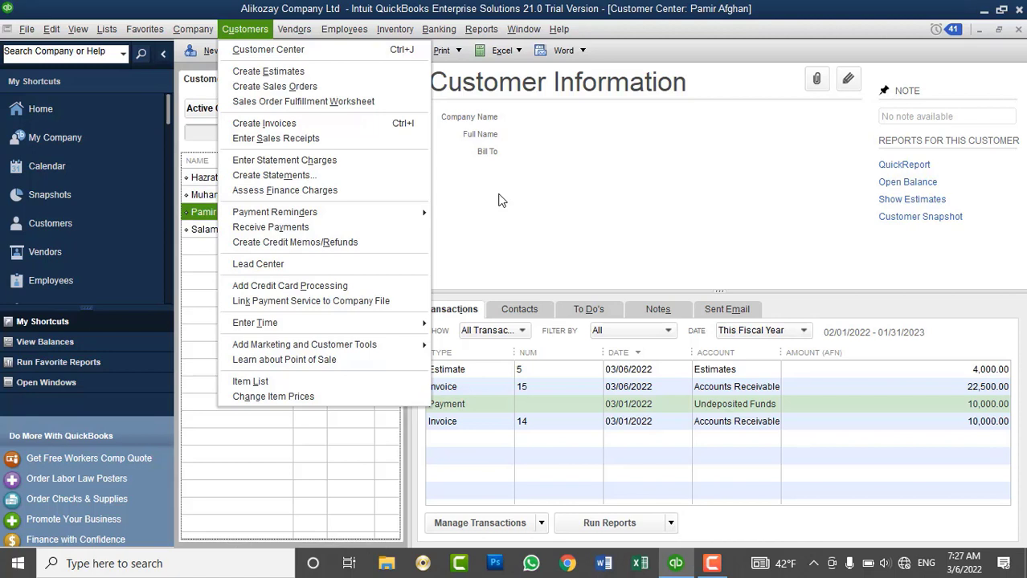
left_click(498, 200)
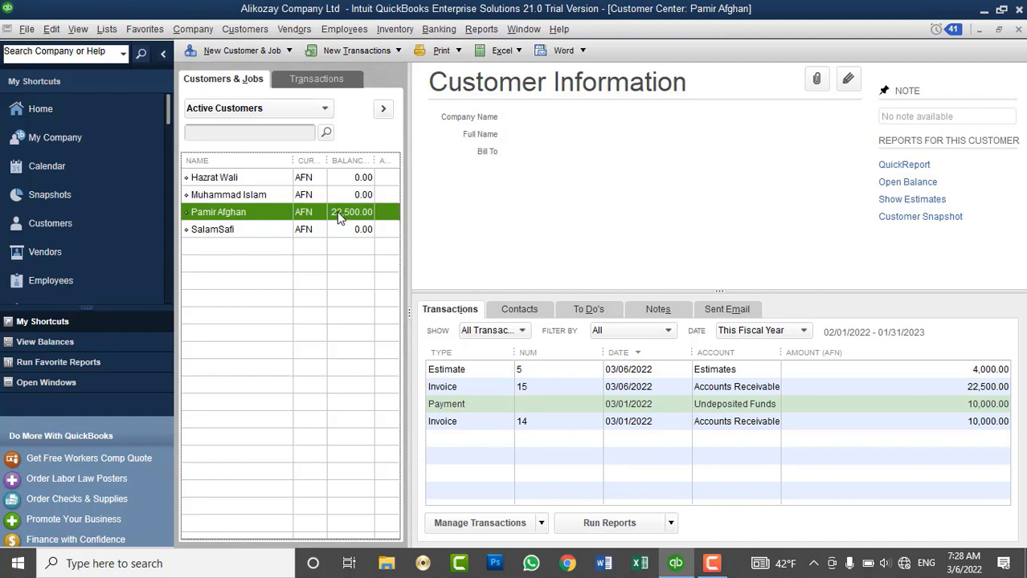
left_click(261, 30)
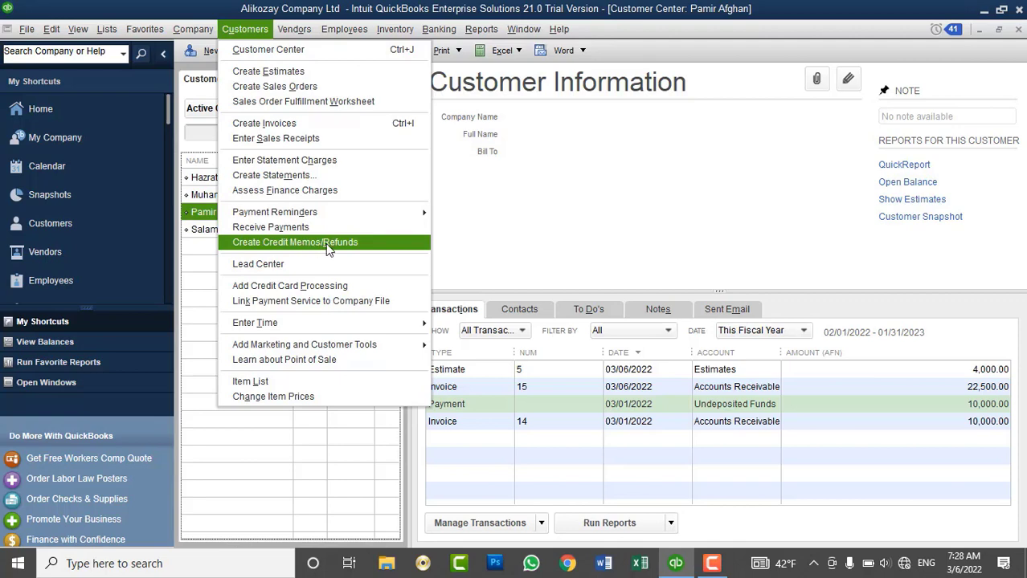
left_click(325, 244)
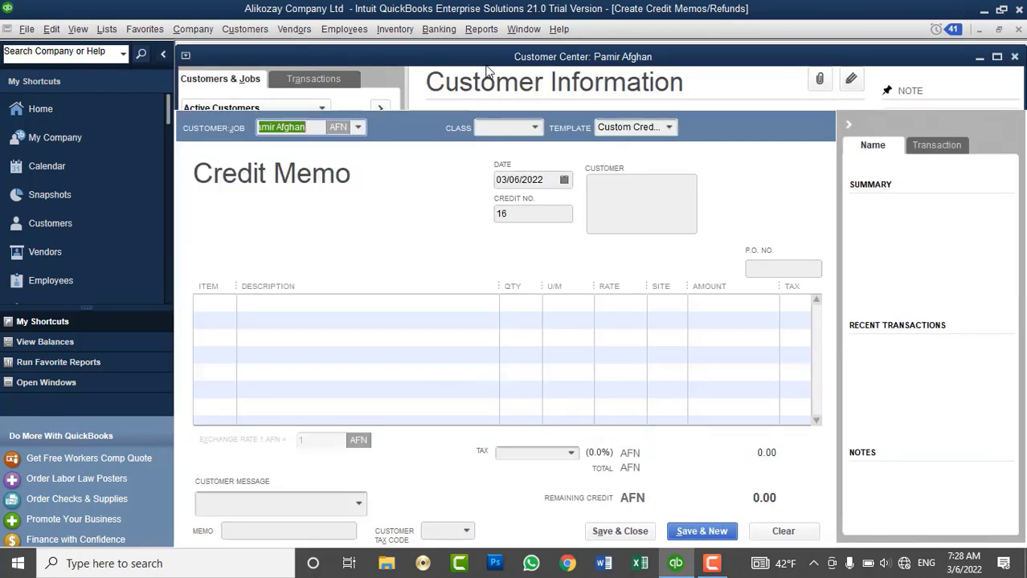
left_click(358, 128)
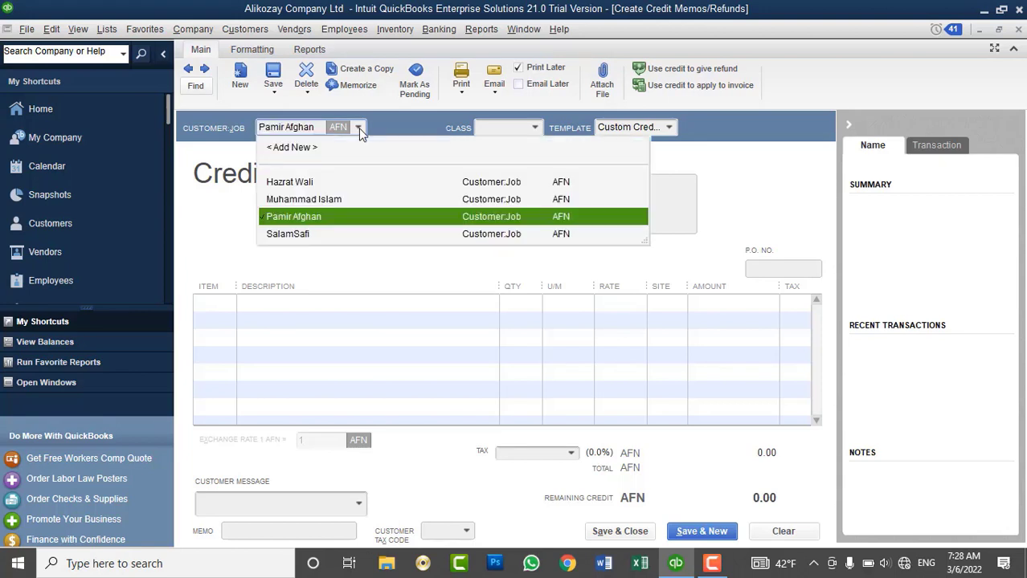
left_click(304, 217)
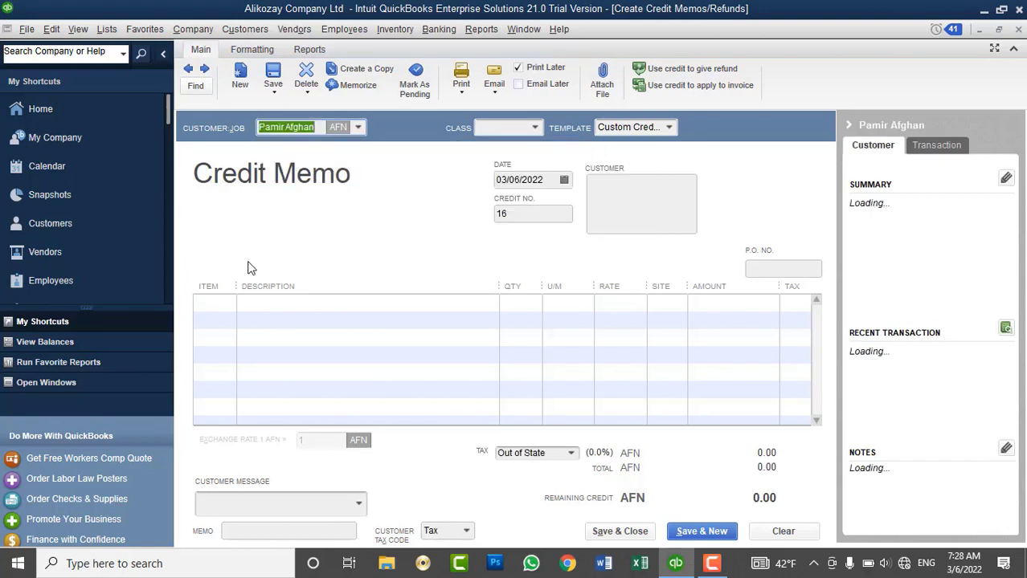
left_click(227, 311)
left_click(228, 303)
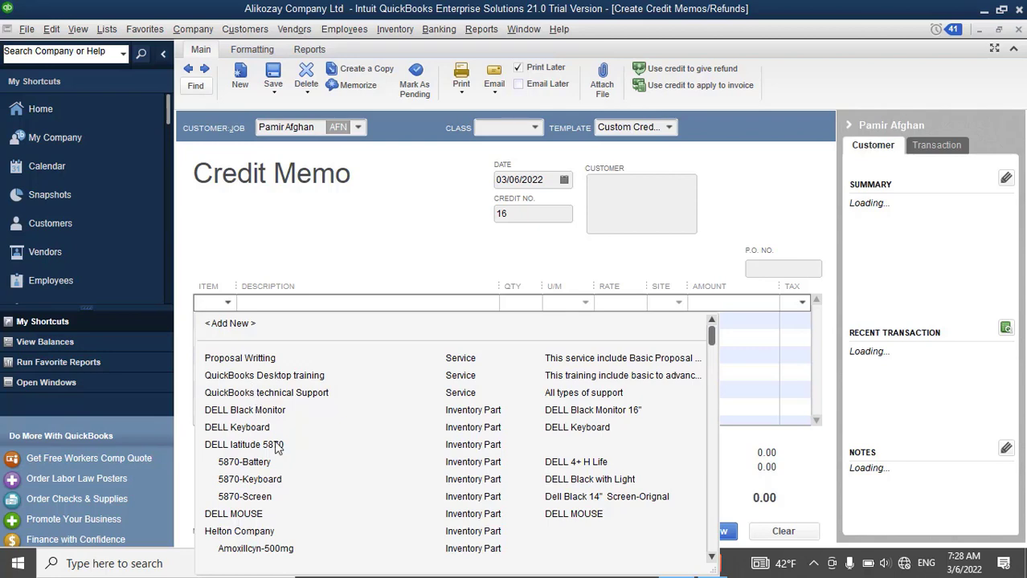
scroll(275, 448, "down", 2)
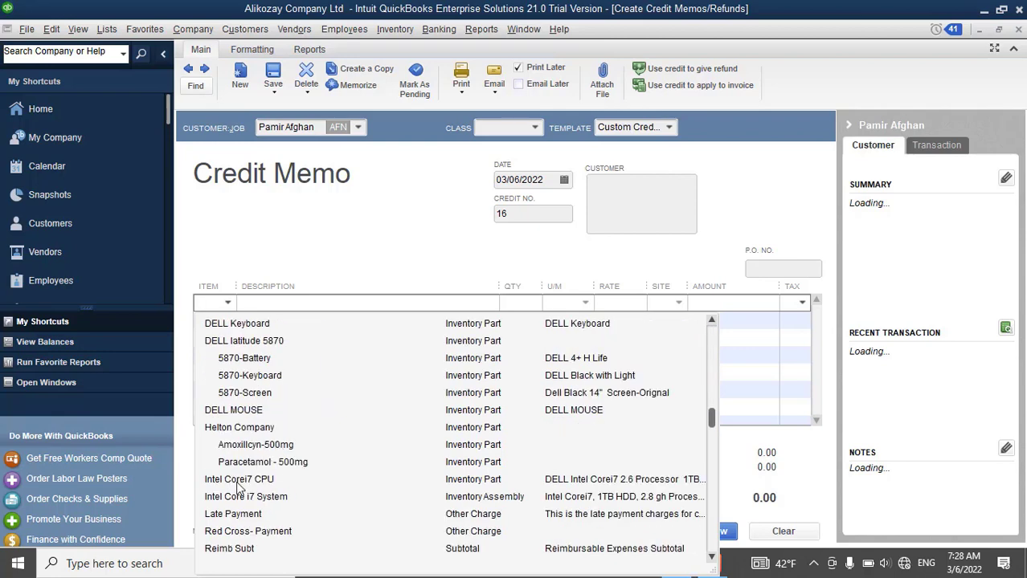
left_click(239, 483)
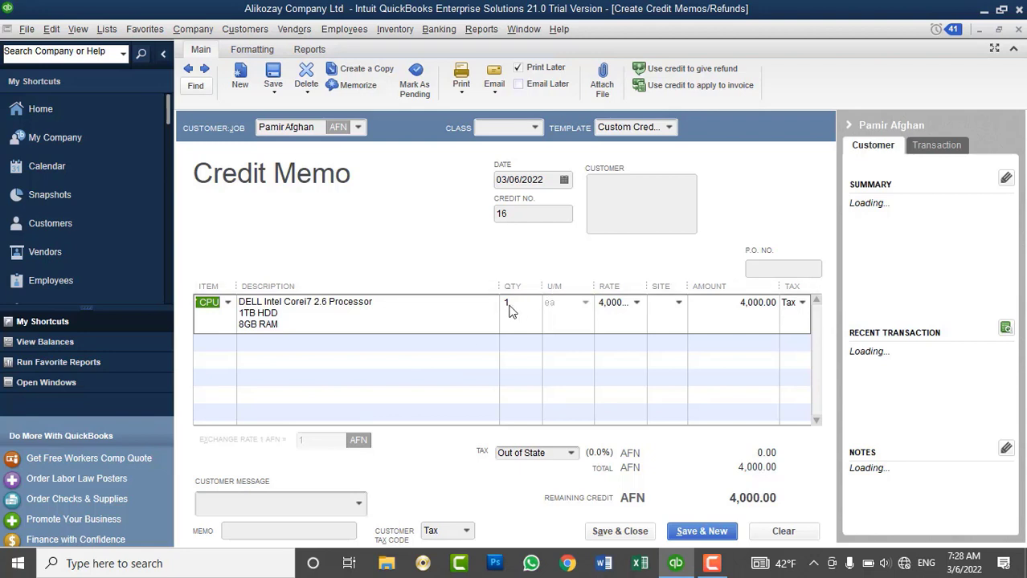
left_click(515, 303)
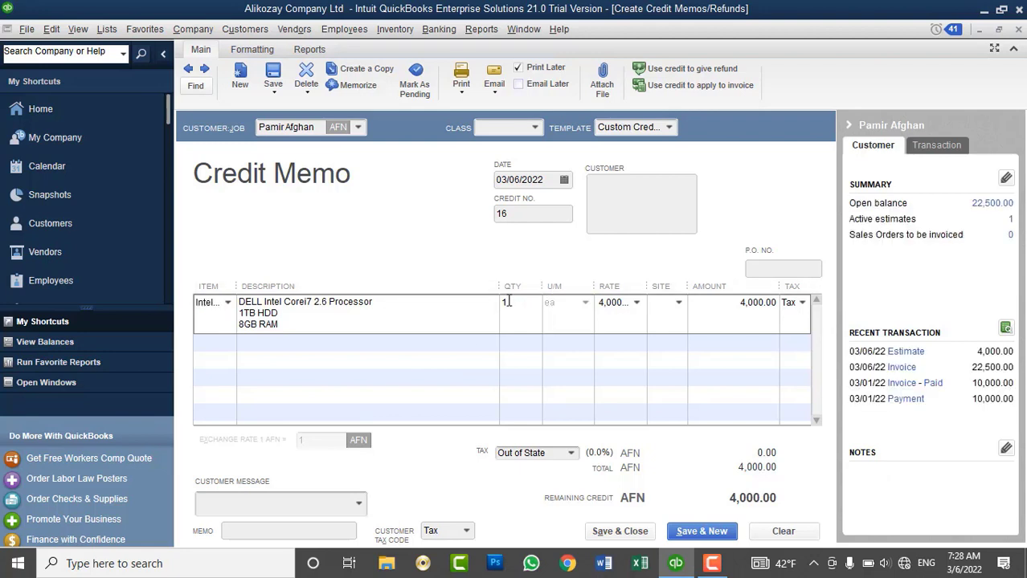
double_click(504, 302)
type("5")
key("Tab")
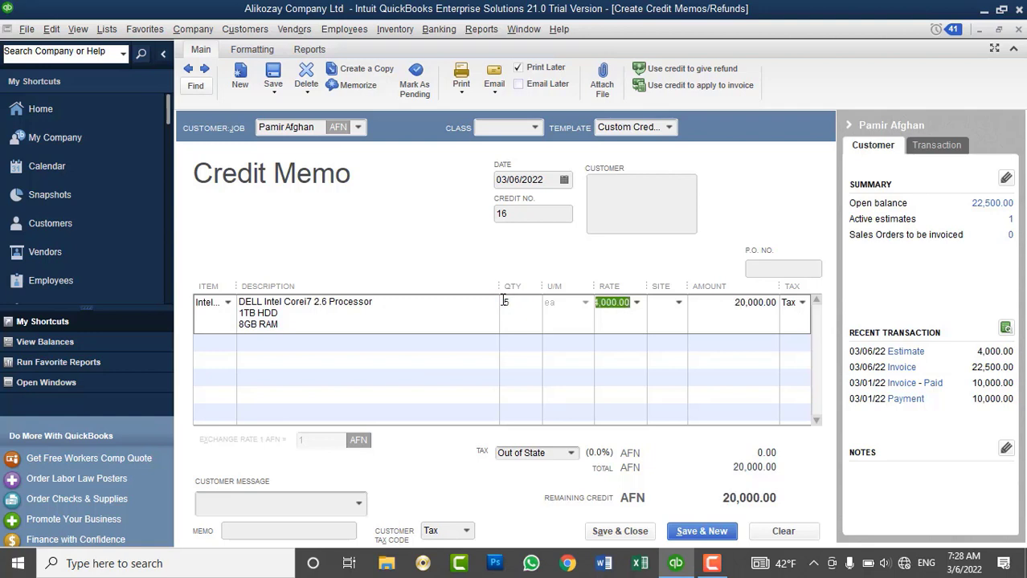
Check stock on hand in the Physical Inventory Worksheet, then close it.
left_click(394, 29)
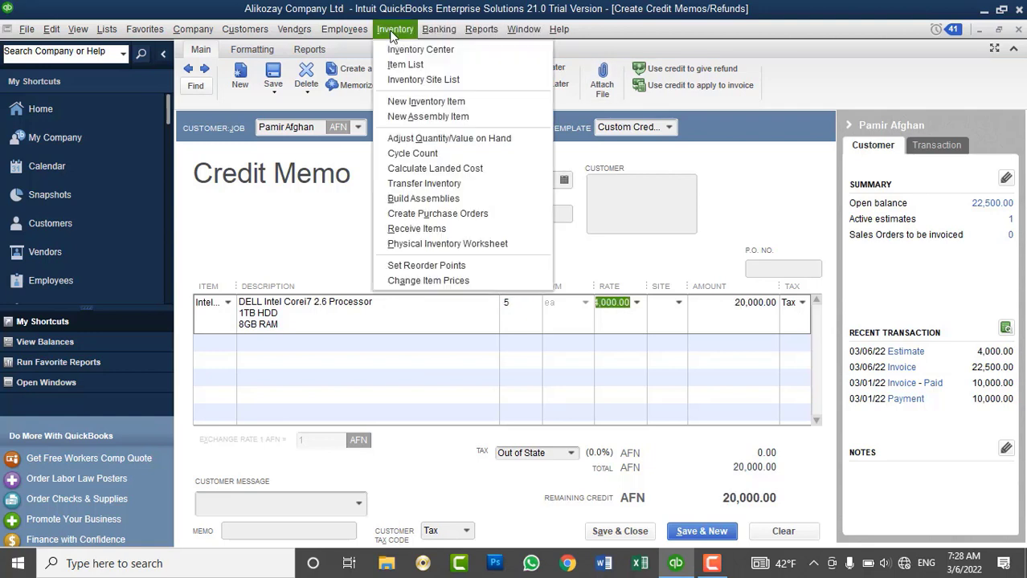
left_click(455, 243)
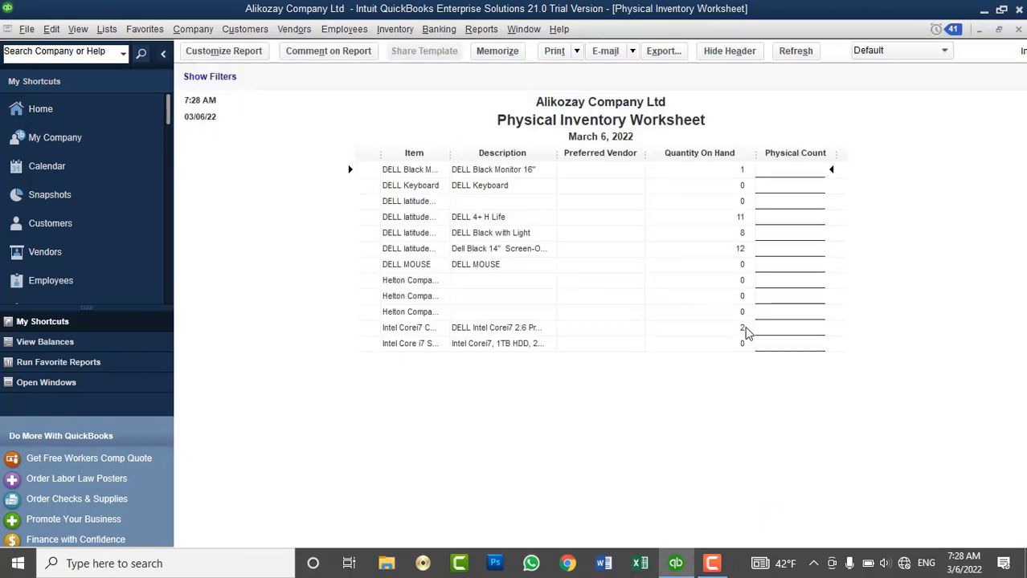
left_click(1018, 29)
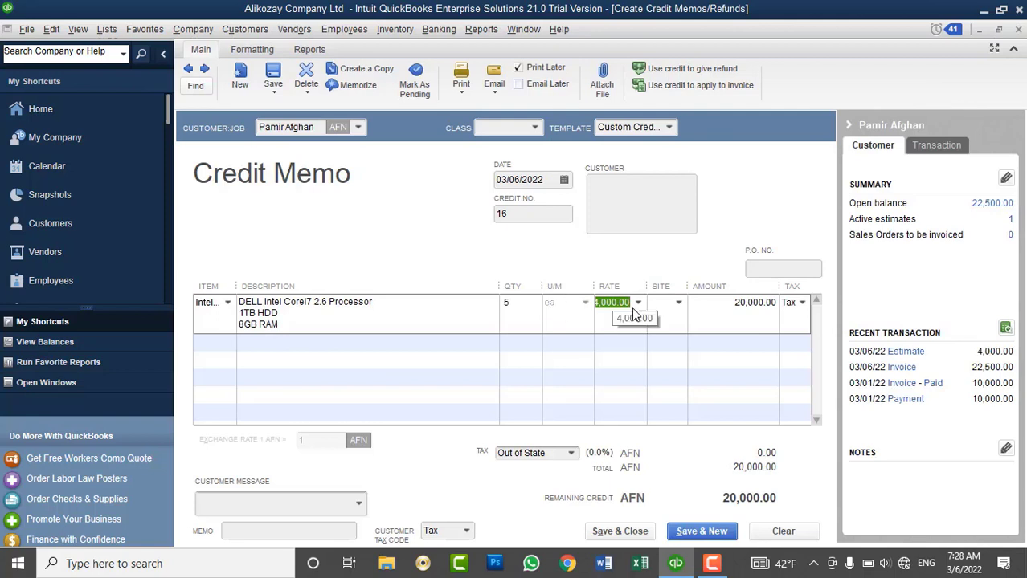
Set the credited CPU line's site to Kabul Main Branch and save the credit memo.
left_click(678, 303)
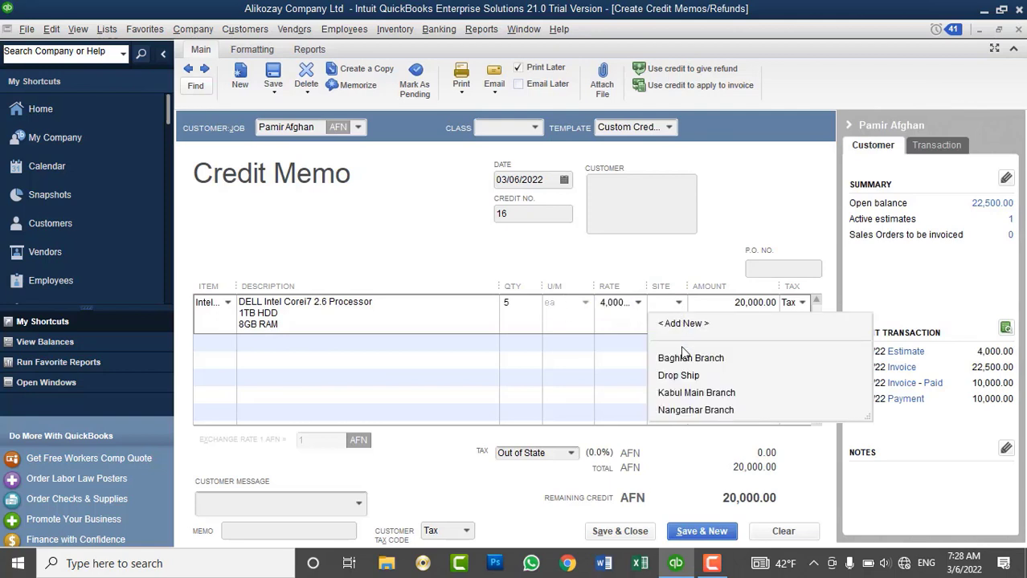
left_click(696, 393)
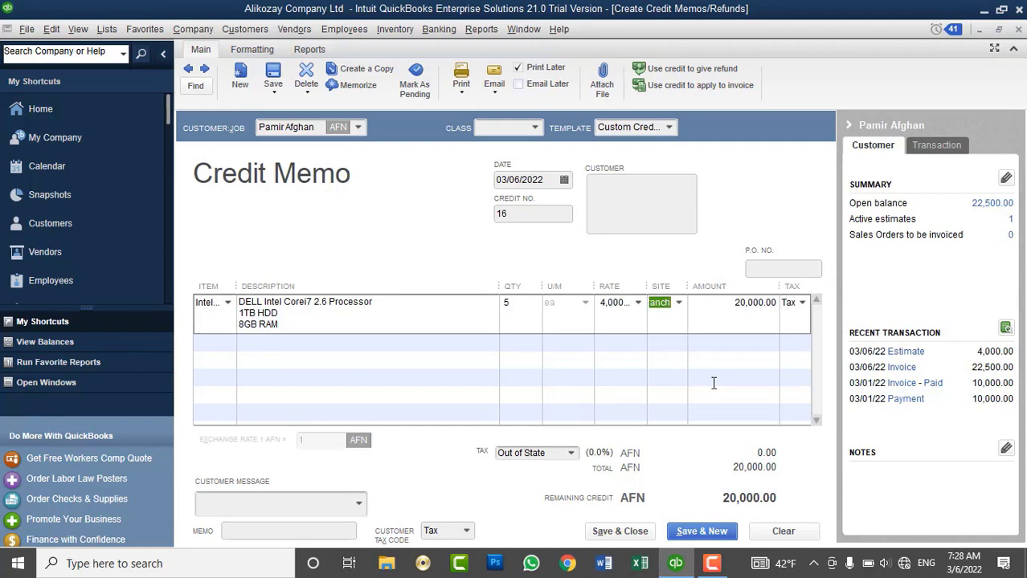
left_click(620, 532)
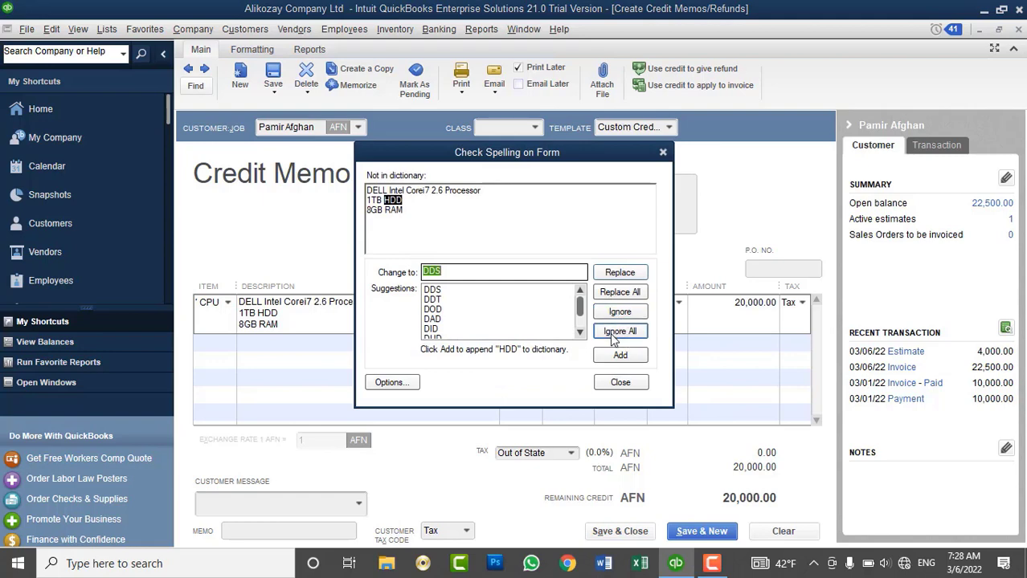
Ignore the HDD spelling flag and choose to apply the 20,000 AFN credit to an invoice.
left_click(619, 331)
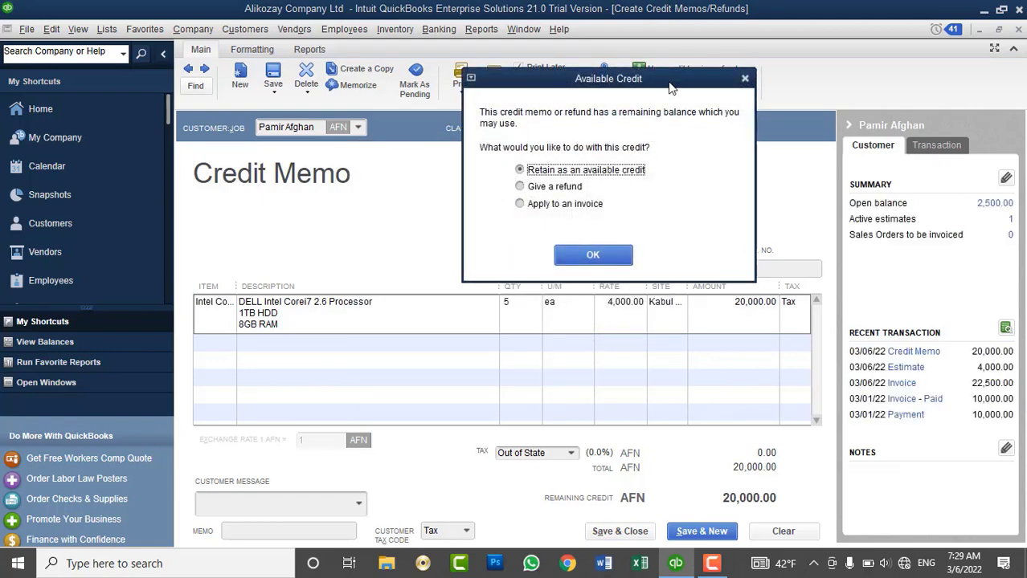
left_click_drag(670, 83, 617, 104)
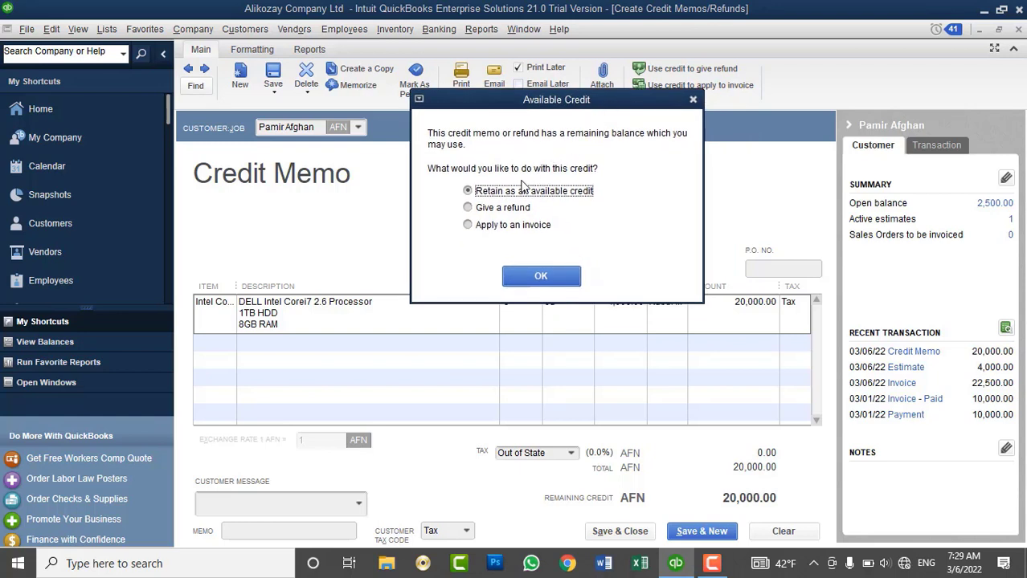
left_click(506, 214)
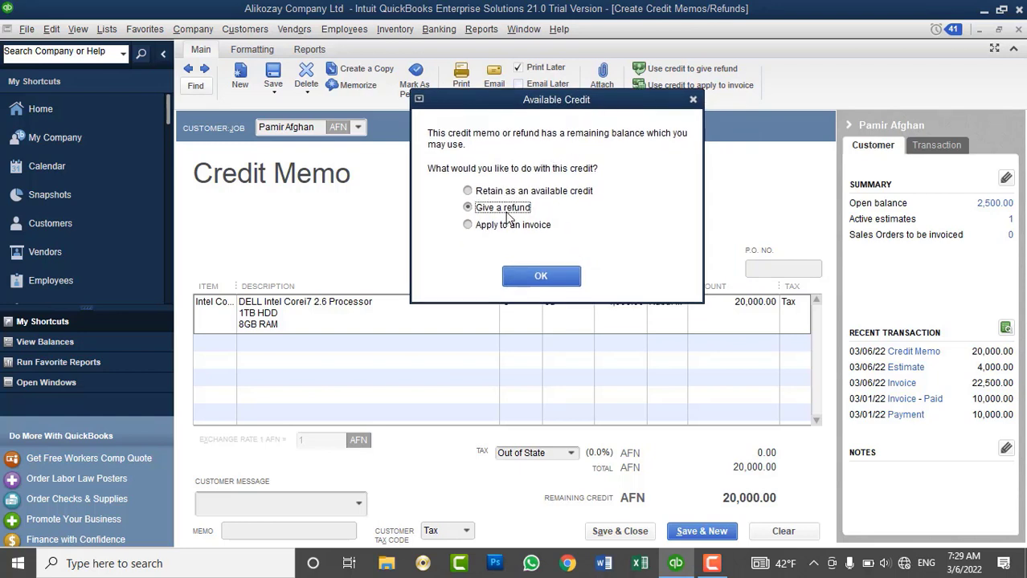
left_click(507, 229)
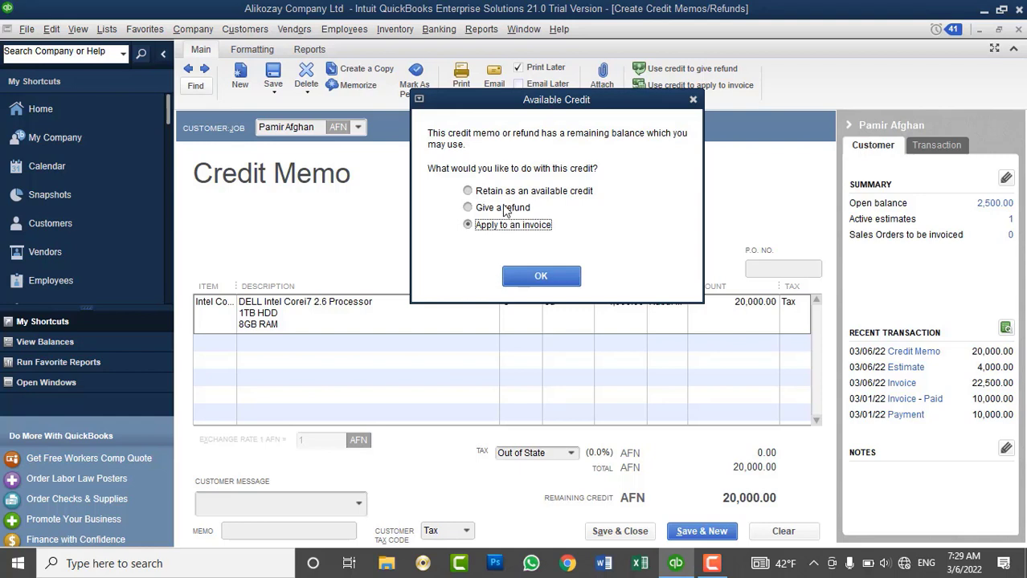
left_click(505, 211)
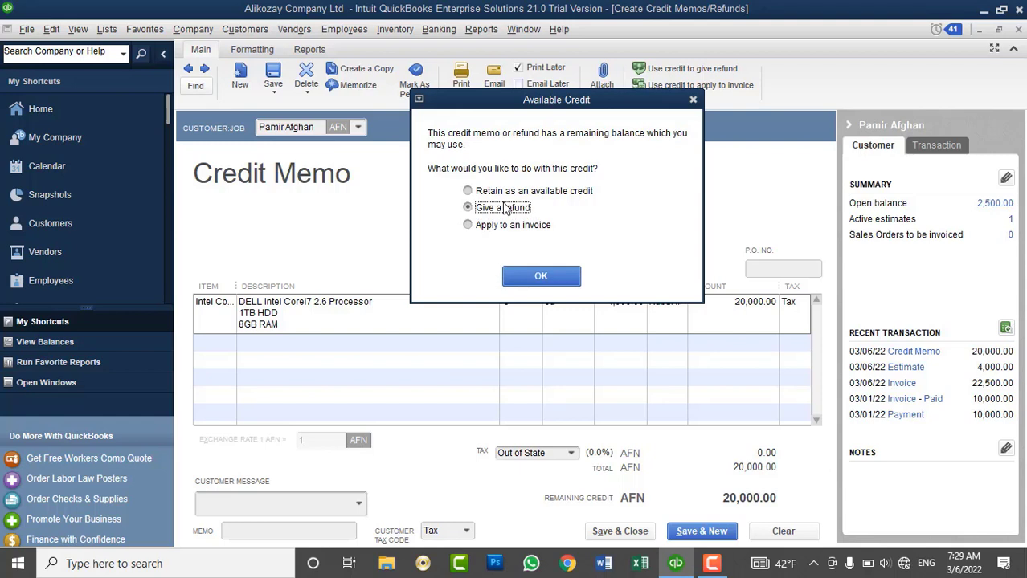
left_click(502, 233)
Apply the full 20,000.00 AFN credit to invoice 15, leaving a 2,500.00 balance.
left_click(534, 281)
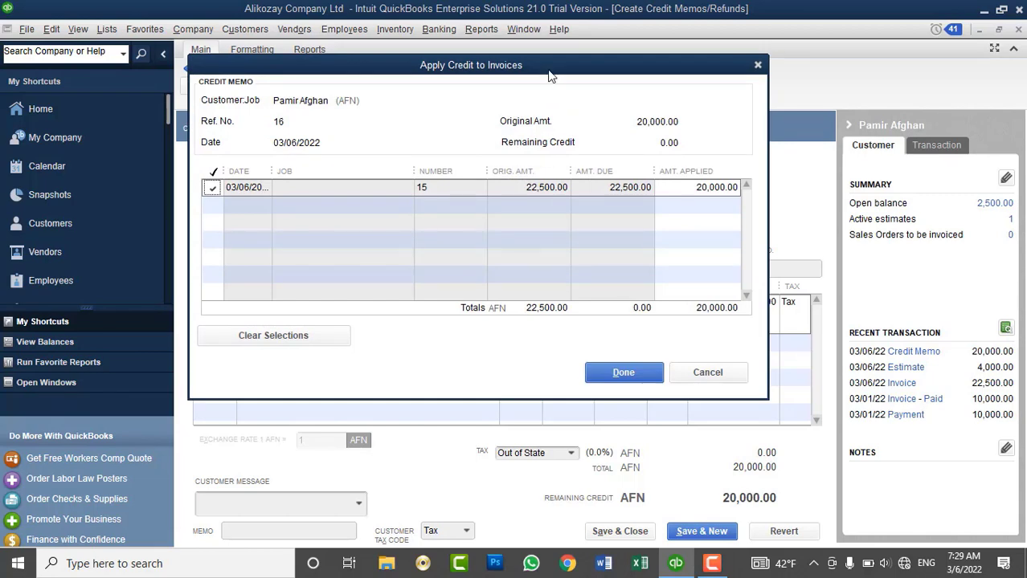
left_click_drag(558, 72, 614, 77)
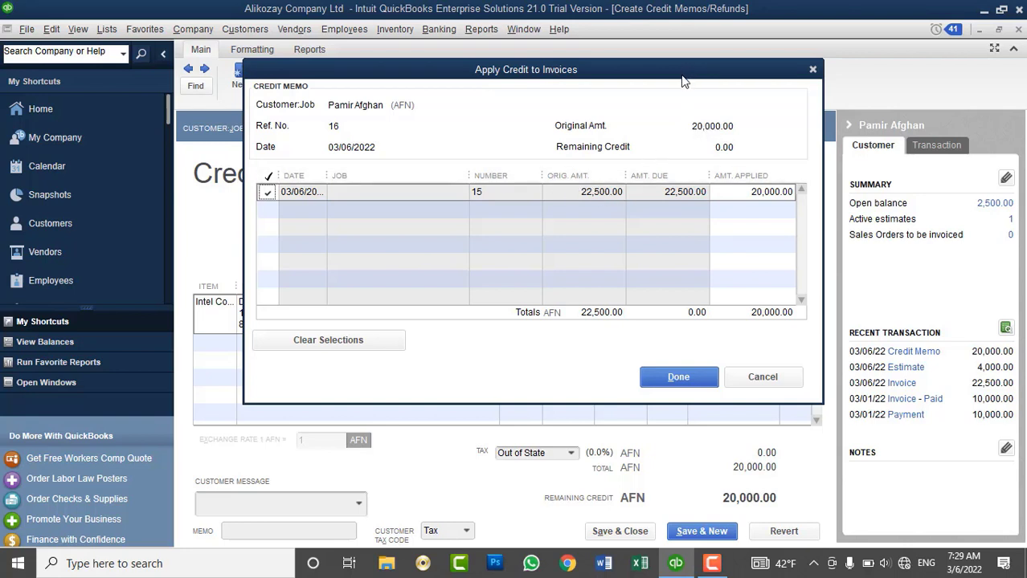
left_click_drag(681, 73, 710, 90)
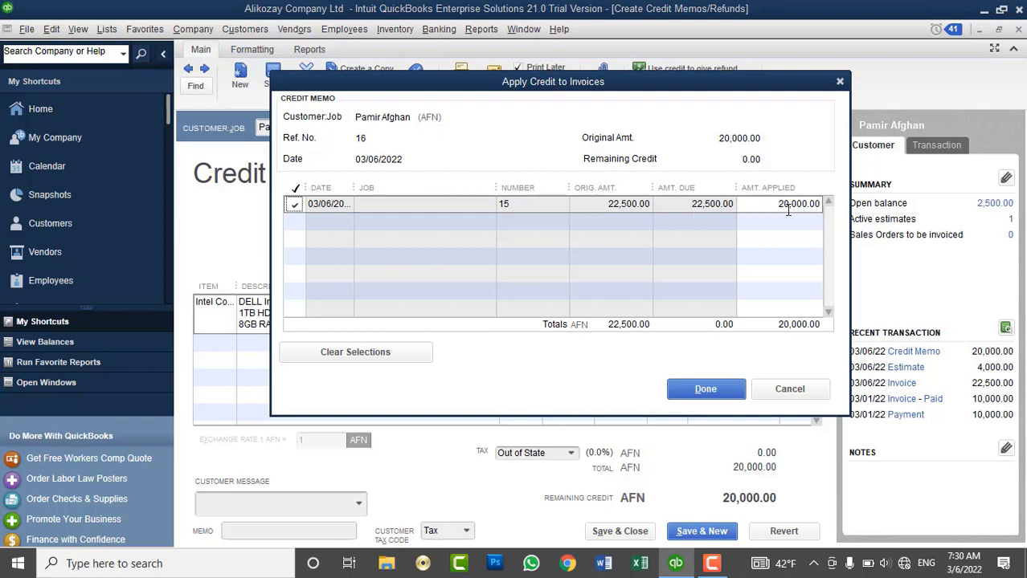
left_click(705, 389)
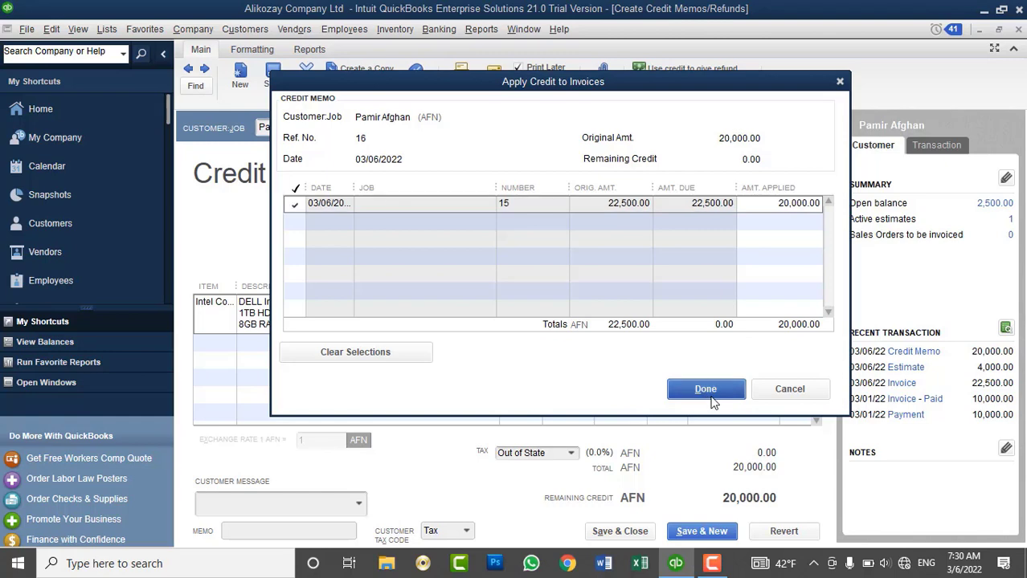
key("ctrl+j")
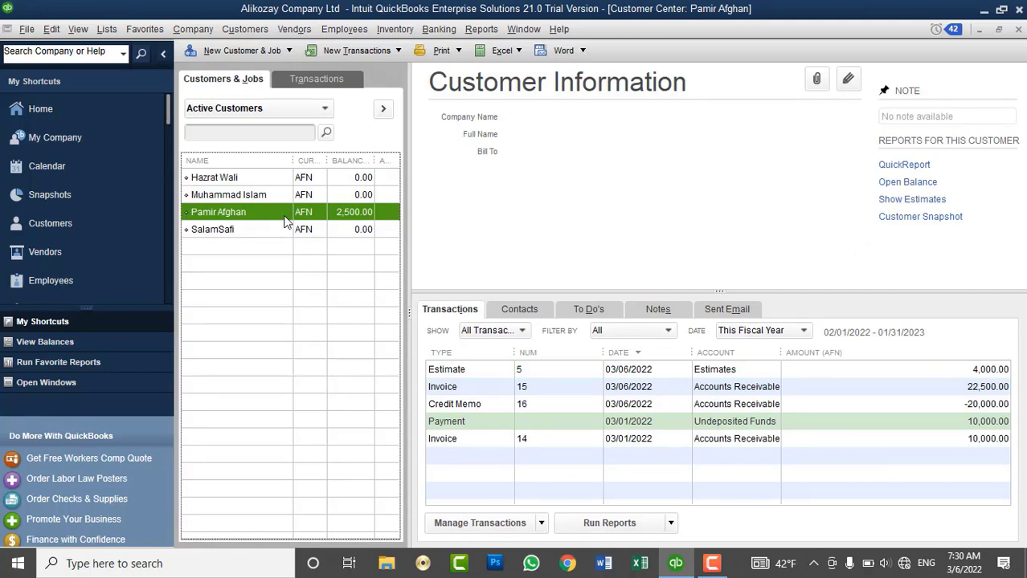
Receive the customer's 2,500 AFN cash payment against invoice 15 and save it.
left_click(262, 29)
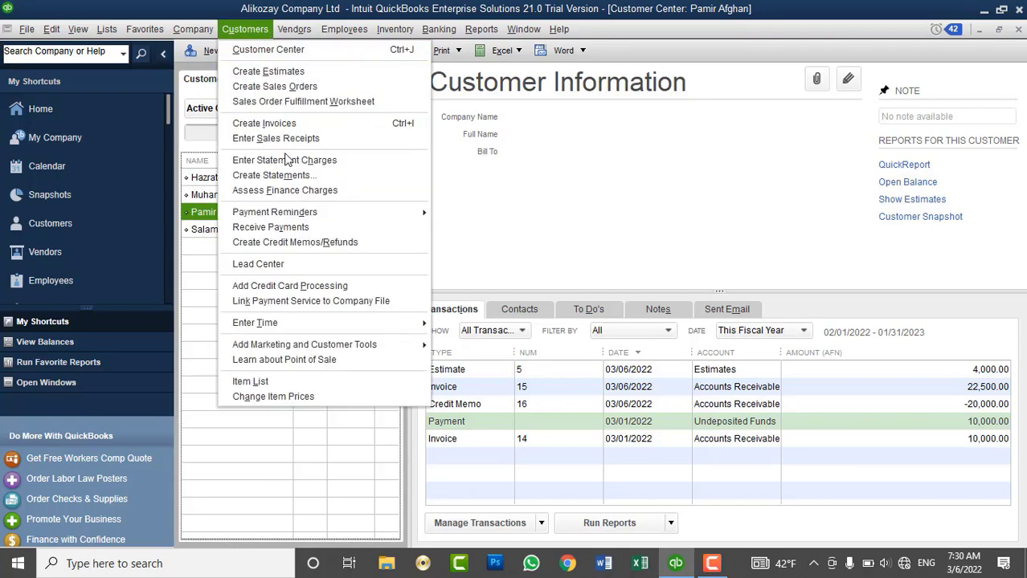
left_click(280, 229)
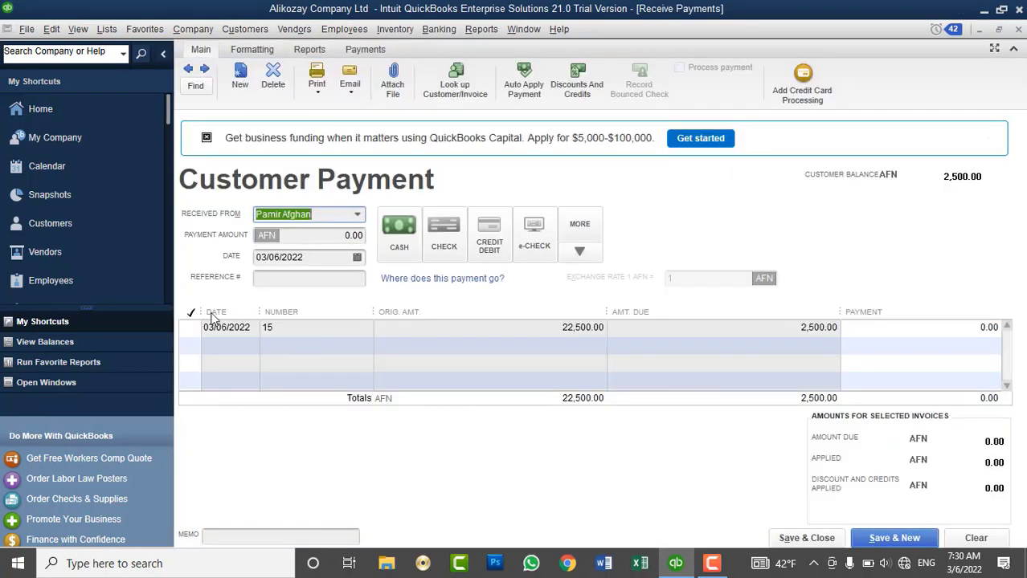
left_click(192, 328)
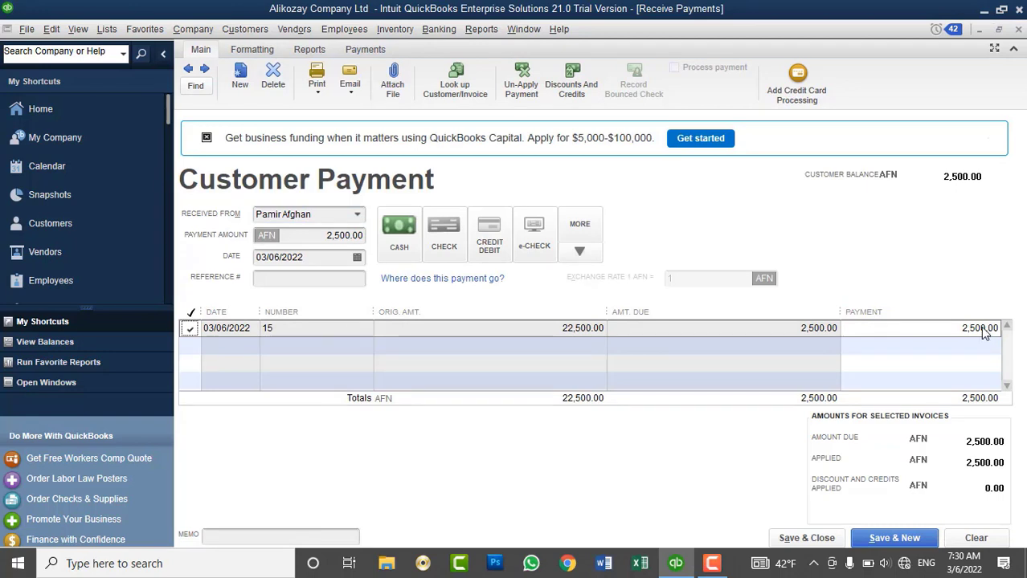
left_click(410, 241)
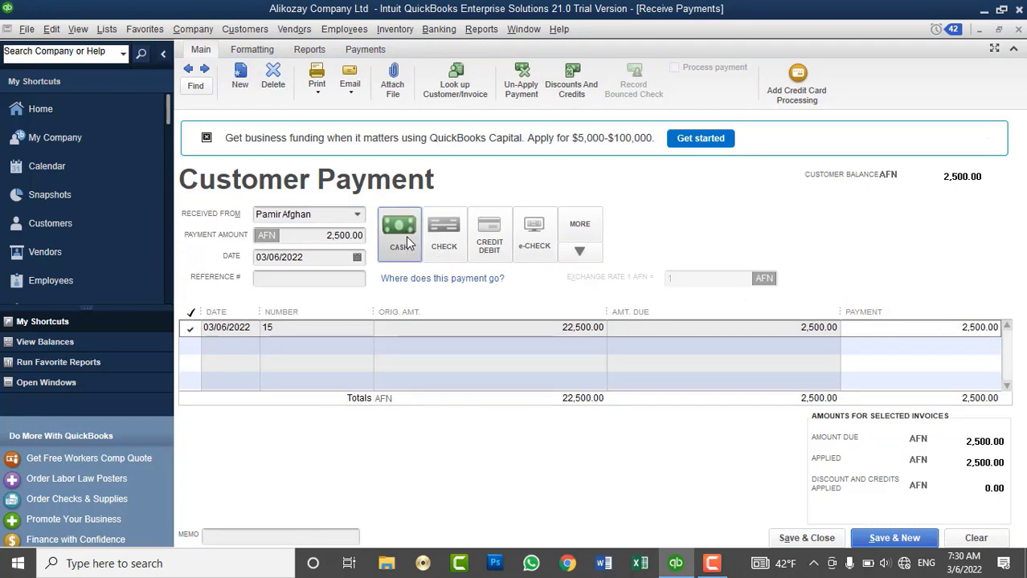
left_click(806, 537)
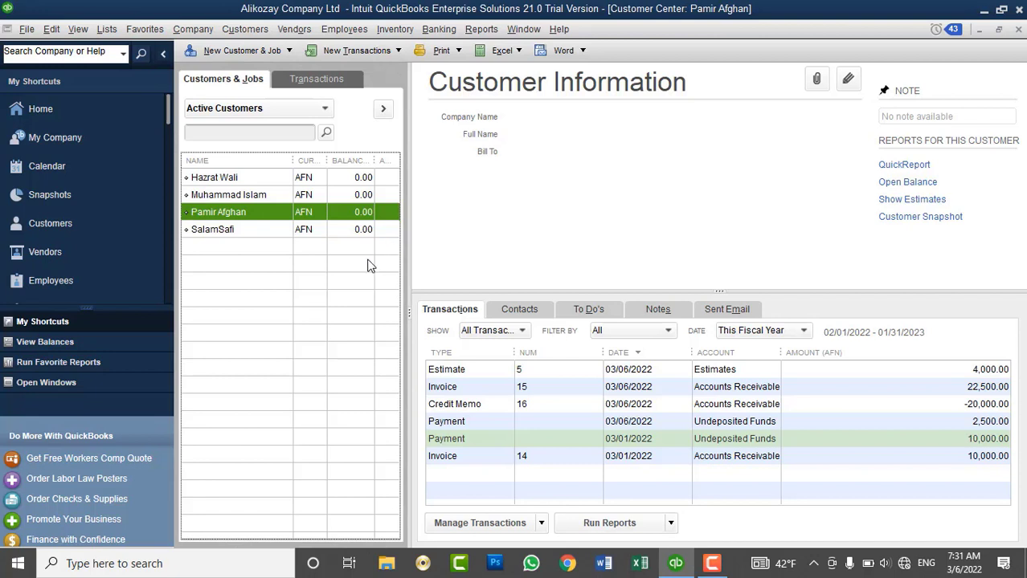
left_click(245, 30)
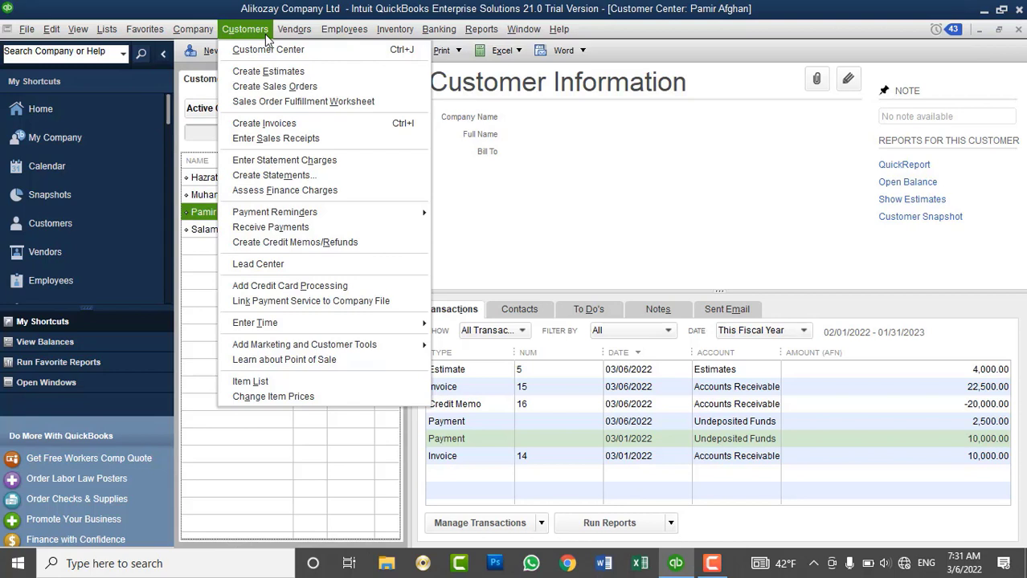
left_click(555, 190)
left_click(370, 214)
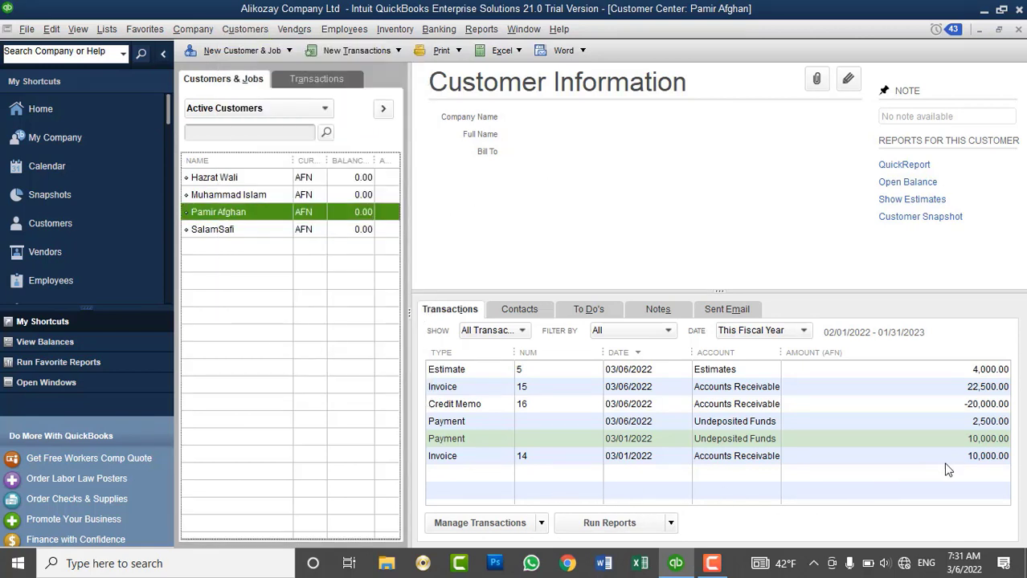
left_click(955, 427)
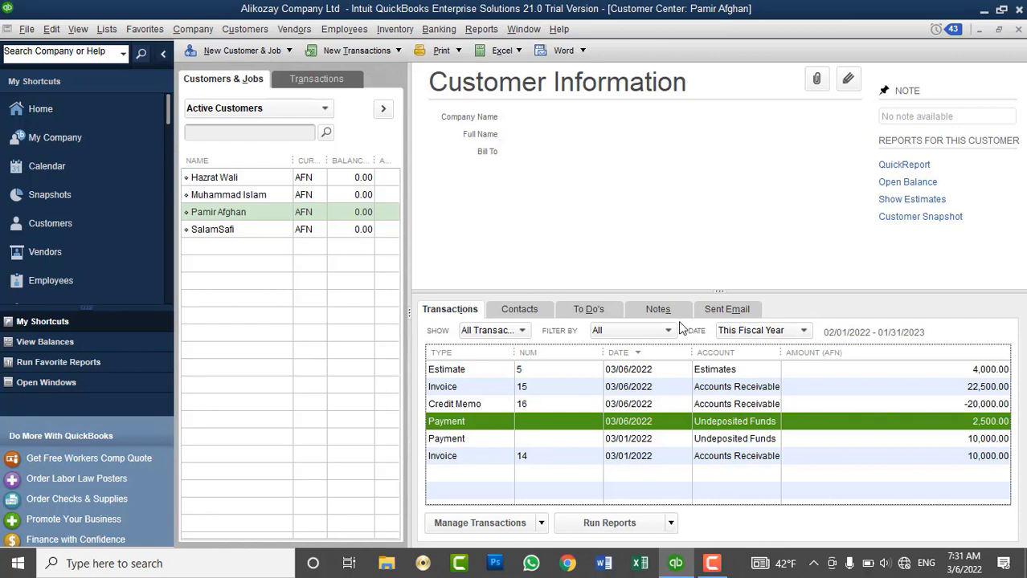
left_click(394, 30)
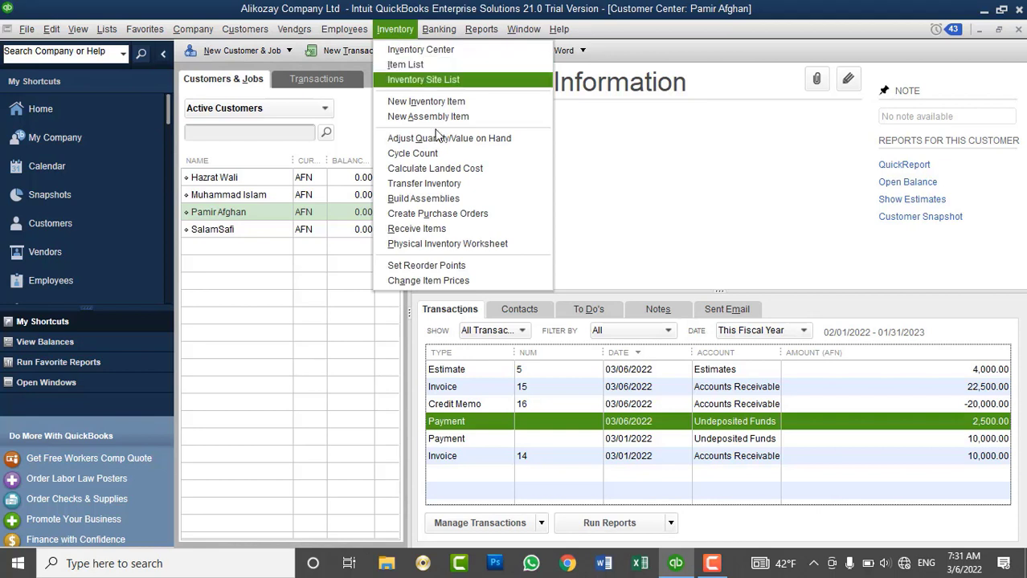
left_click(489, 245)
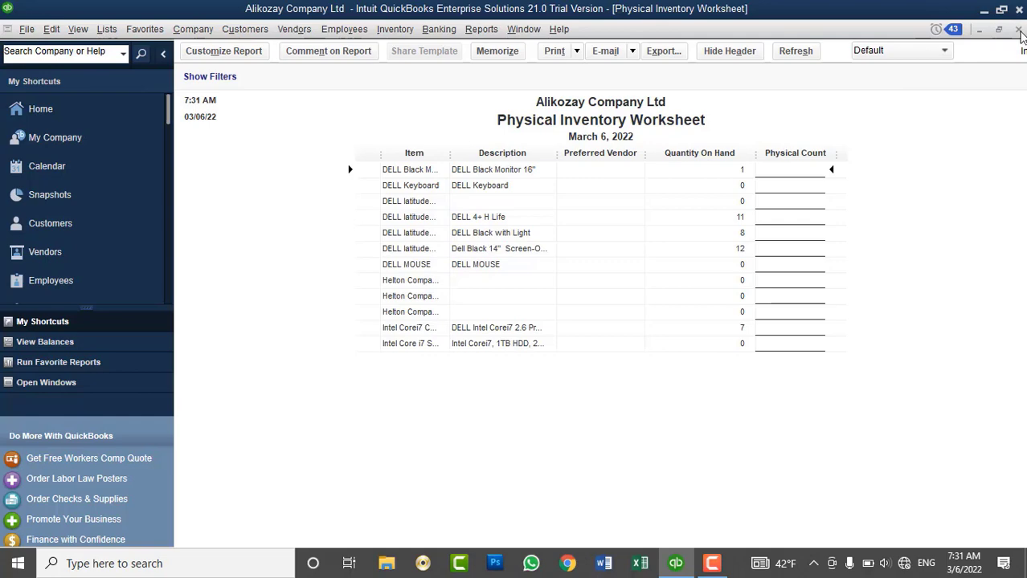
left_click(1018, 30)
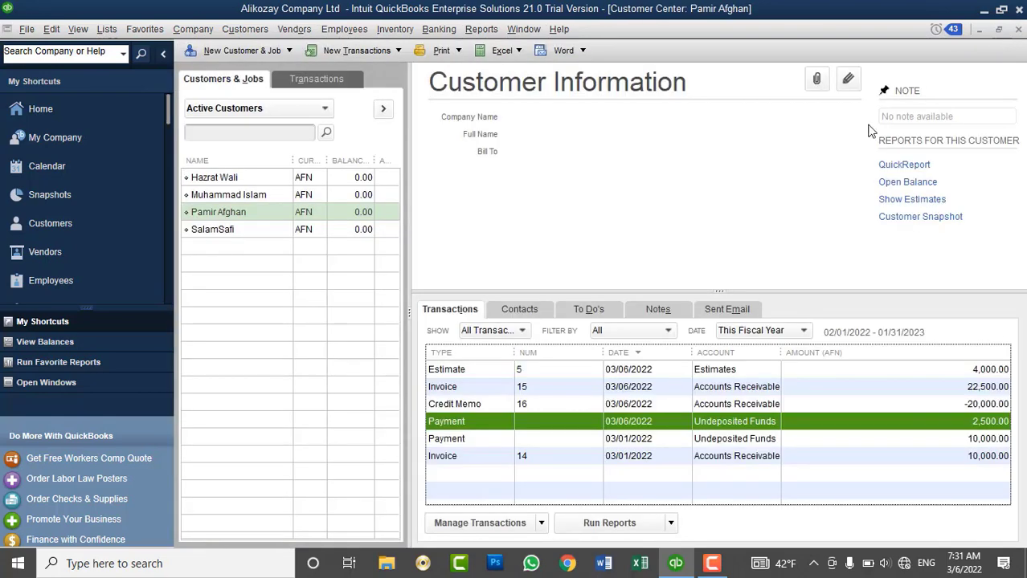
Check the AFN cash account at 21,240.00 in the Chart of Accounts, then close it.
left_click(335, 215)
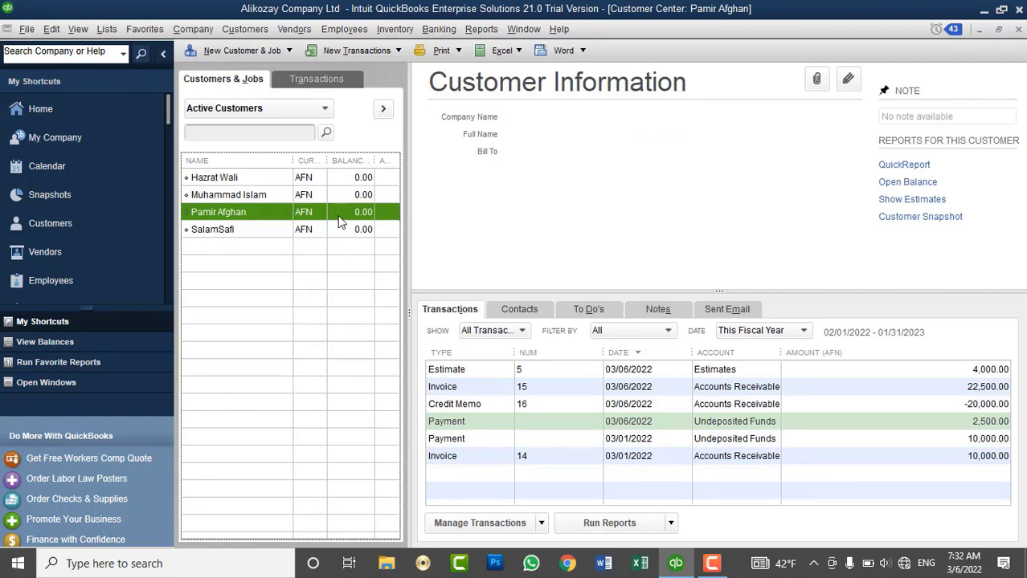
left_click(111, 29)
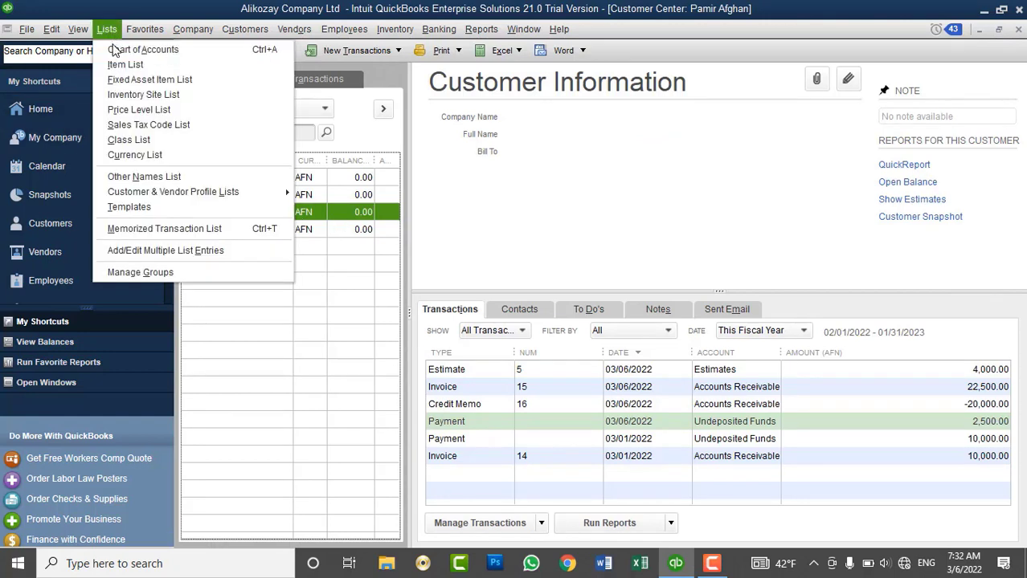
left_click(120, 52)
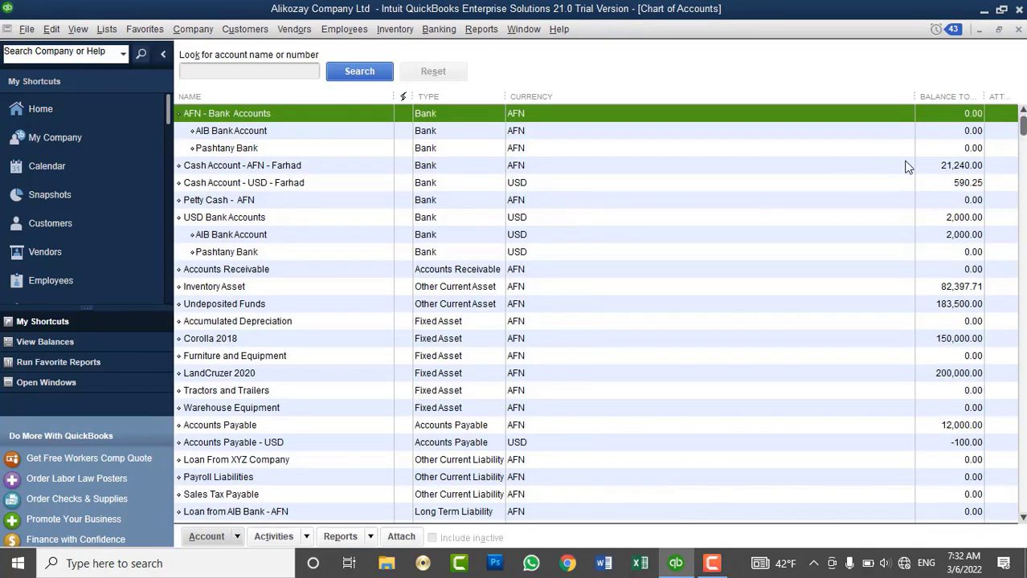
left_click(930, 168)
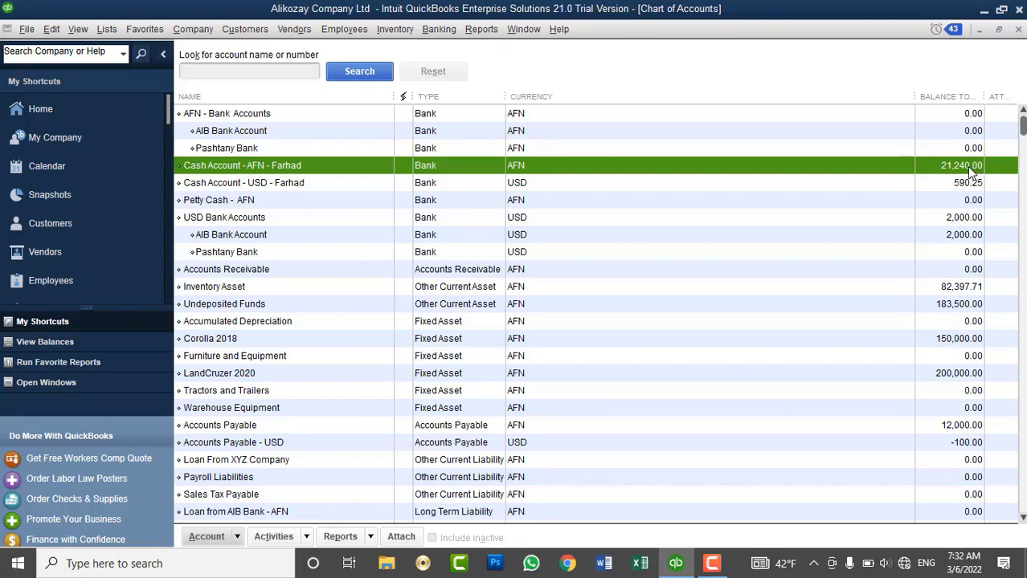
left_click(1018, 29)
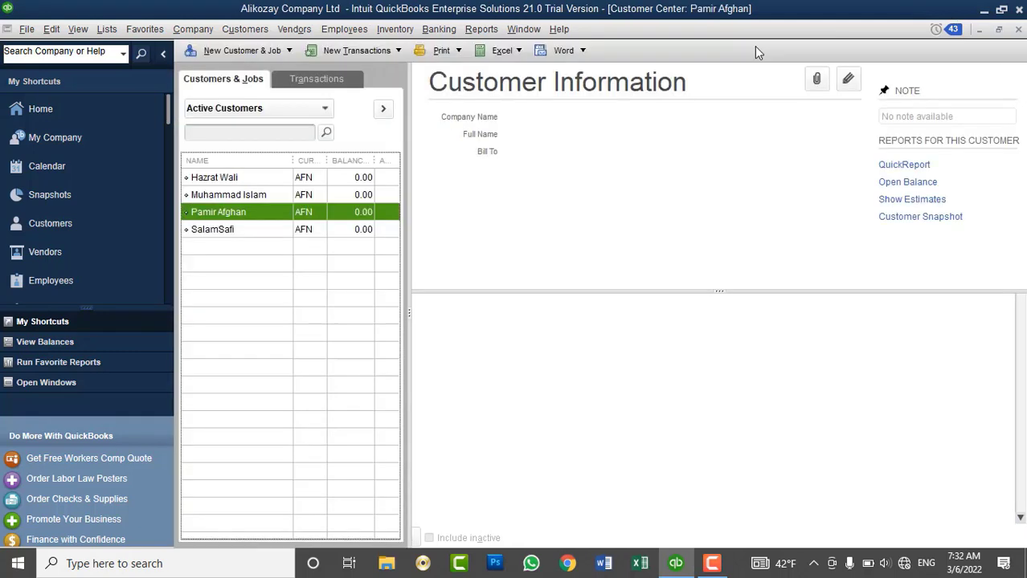
Start a customer credit memo with a line crediting 10 DELL MOUSE at 250.00.
left_click(274, 31)
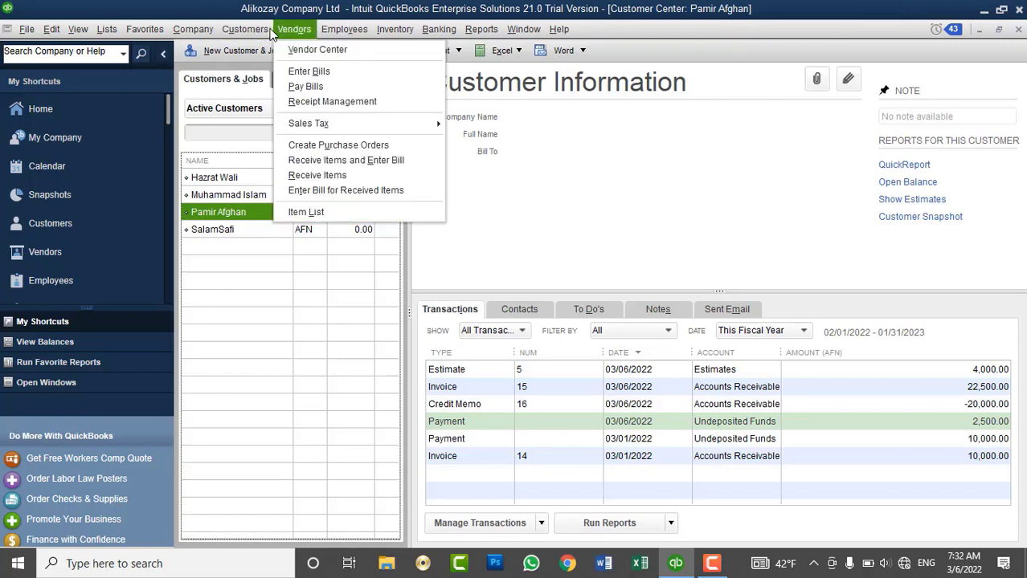
mouse_move(261, 30)
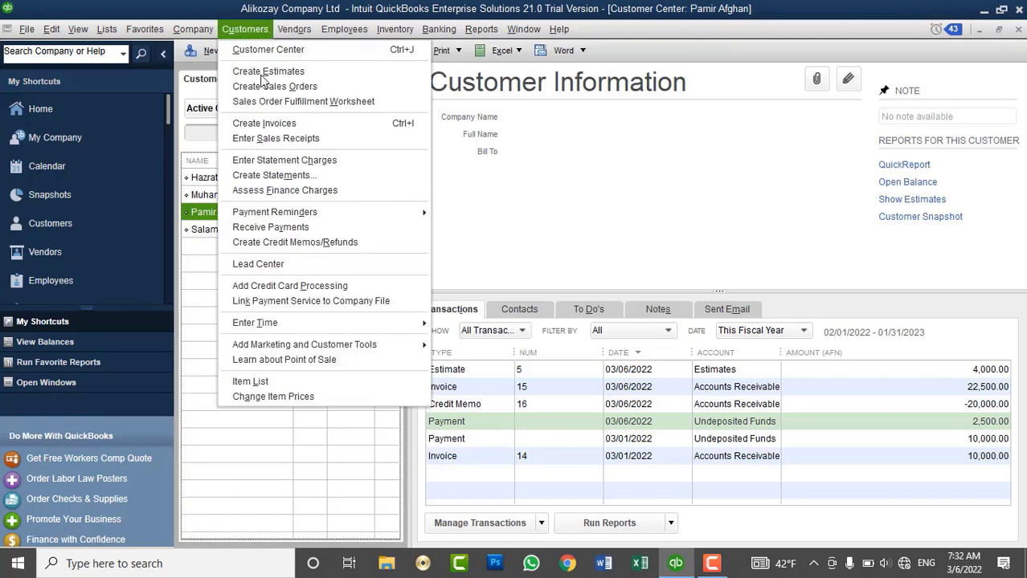
left_click(295, 244)
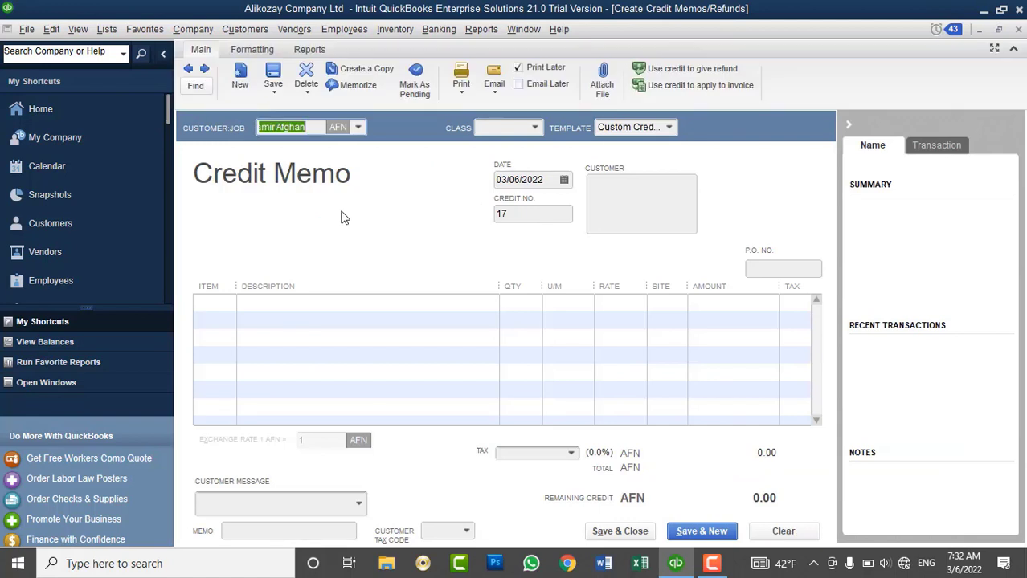
left_click(227, 305)
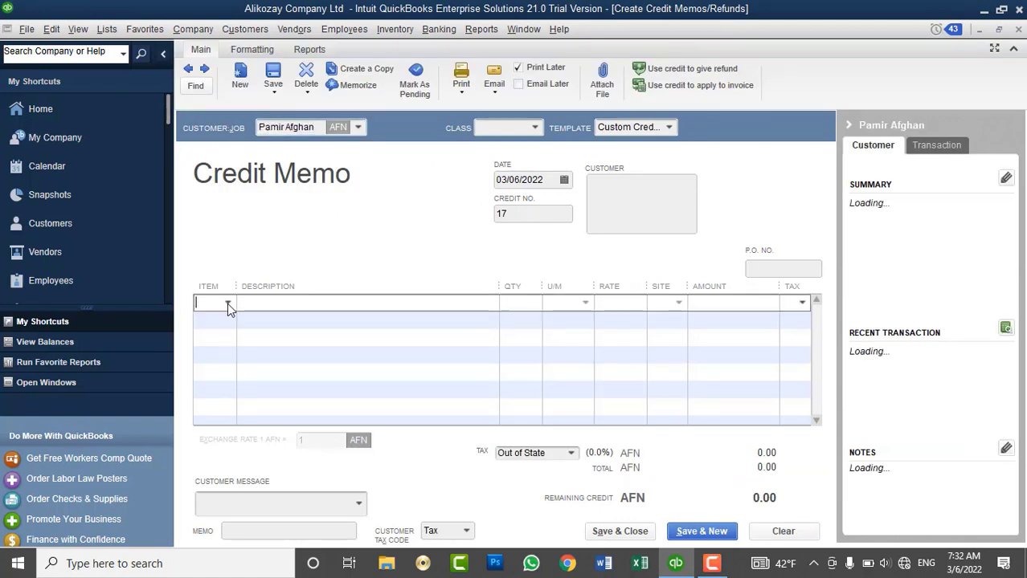
left_click(227, 303)
scroll(366, 459, "down", 3)
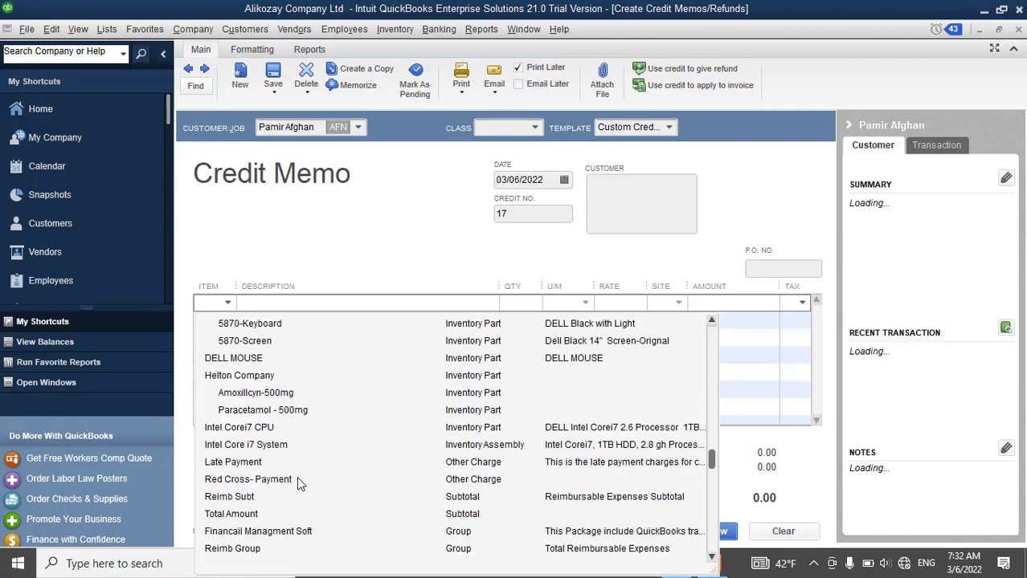
scroll(262, 380, "up", 2)
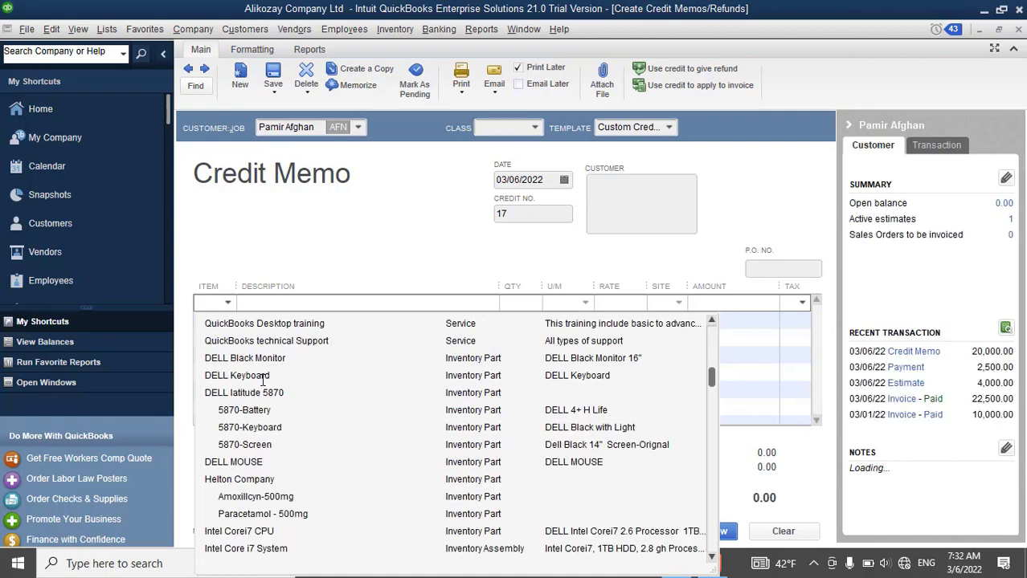
left_click(249, 463)
left_click(522, 308)
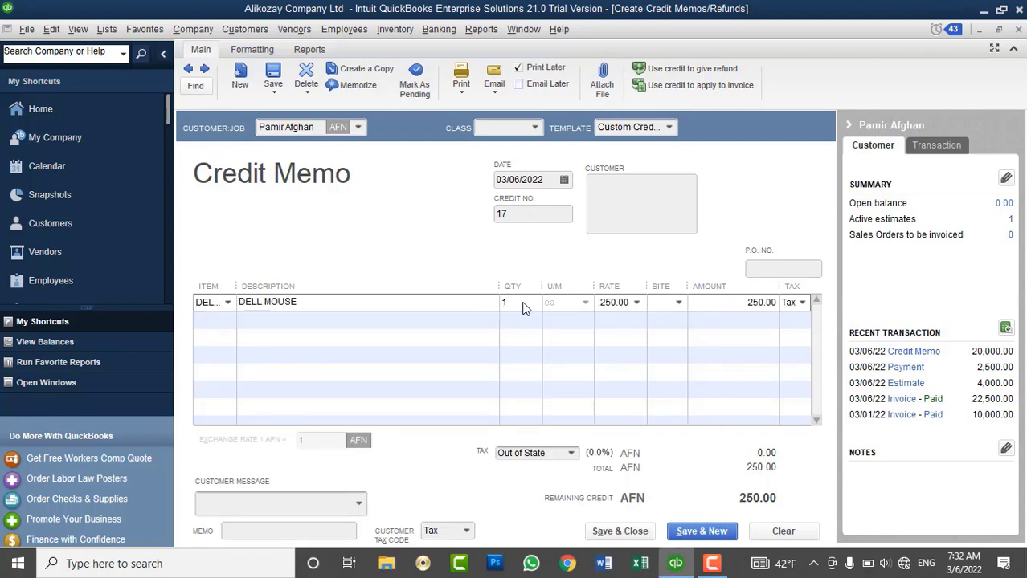
type("0")
key("Tab")
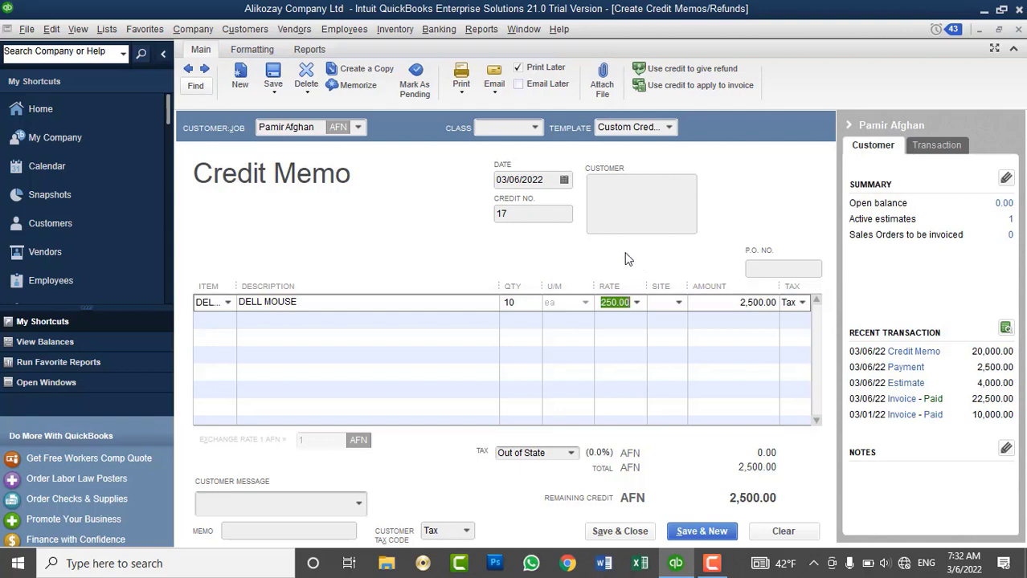
left_click(529, 214)
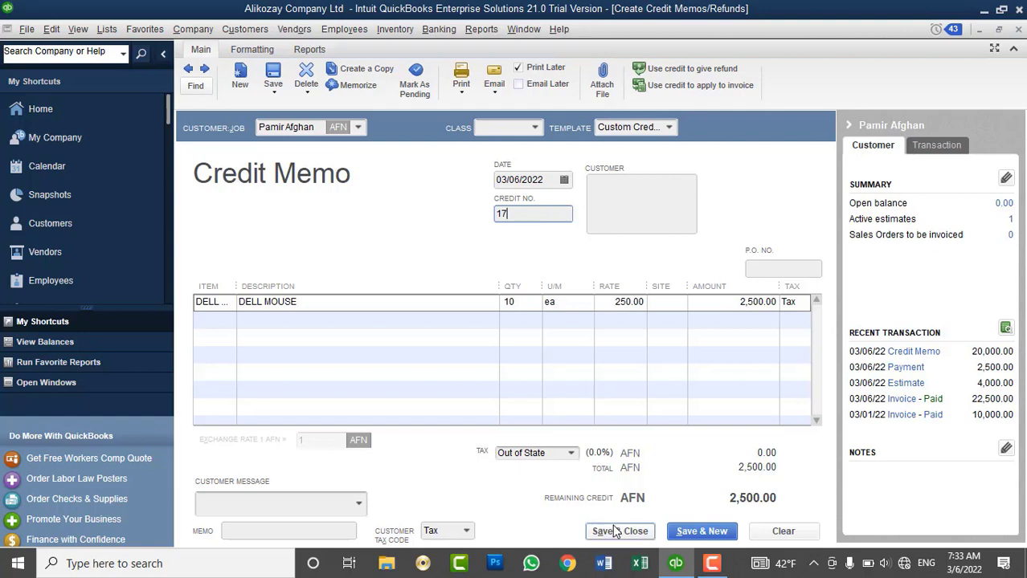
Assign the branch site to the mouse line and save the 2,500.00 AFN credit memo.
left_click(683, 301)
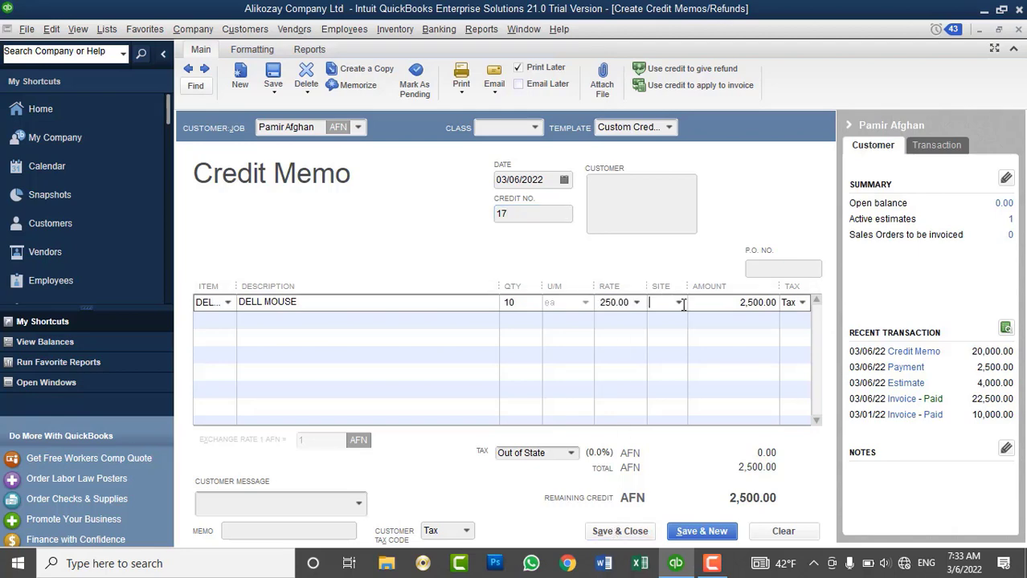
left_click(678, 302)
left_click(675, 394)
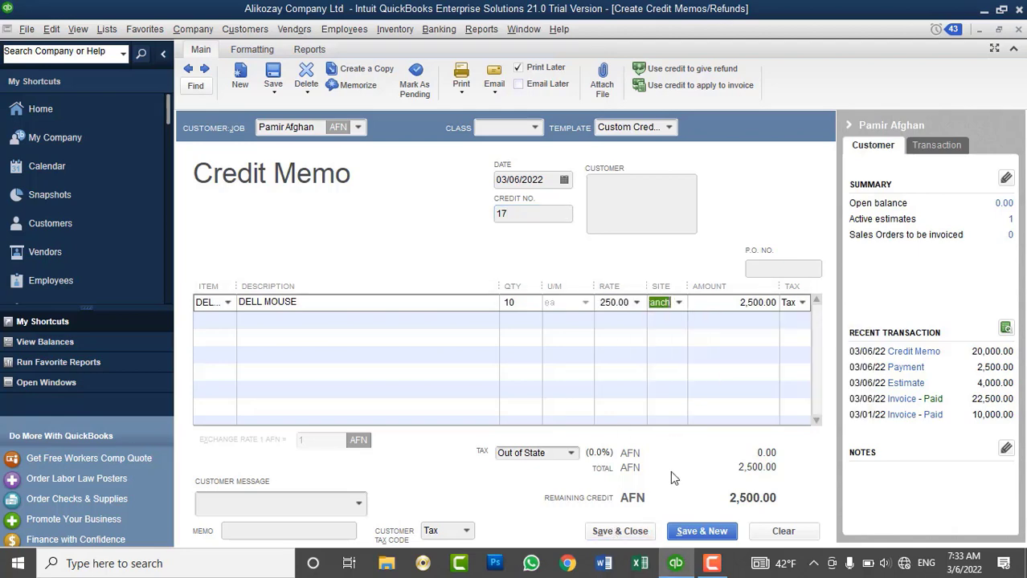
left_click(625, 532)
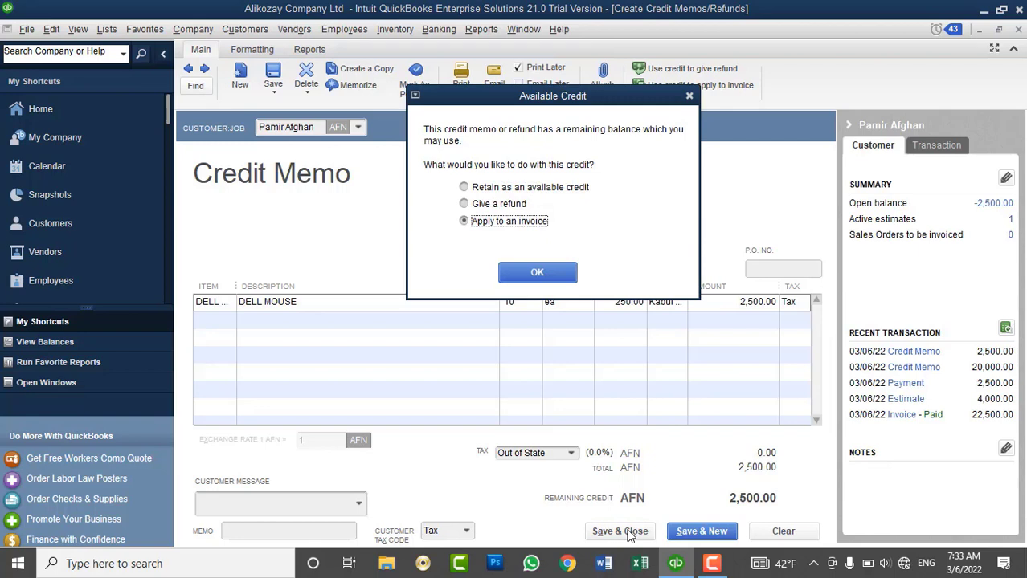
Refund the 2,500.00 AFN credit in Cash, paid from the Cash Account.
left_click(509, 211)
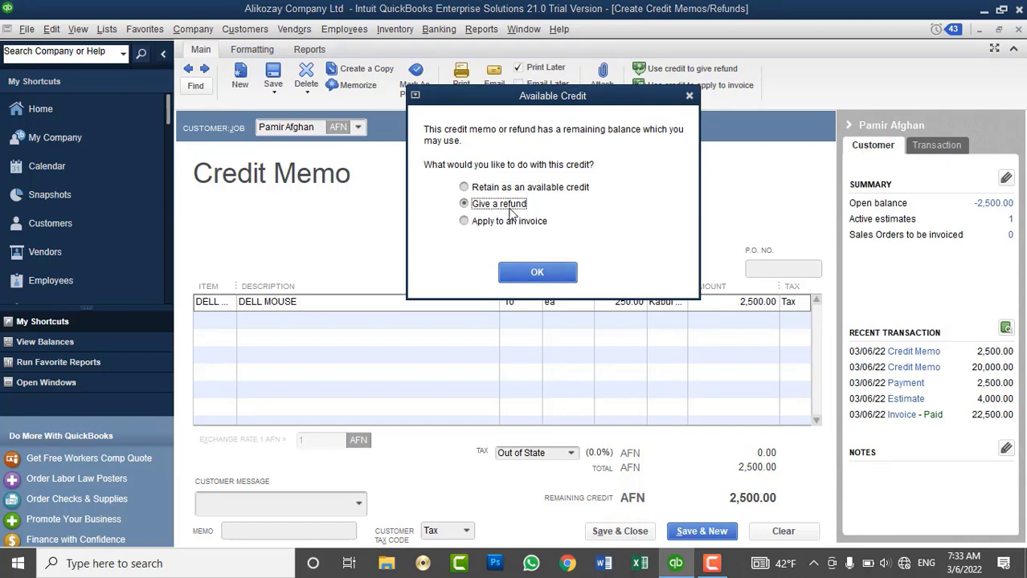
left_click(536, 276)
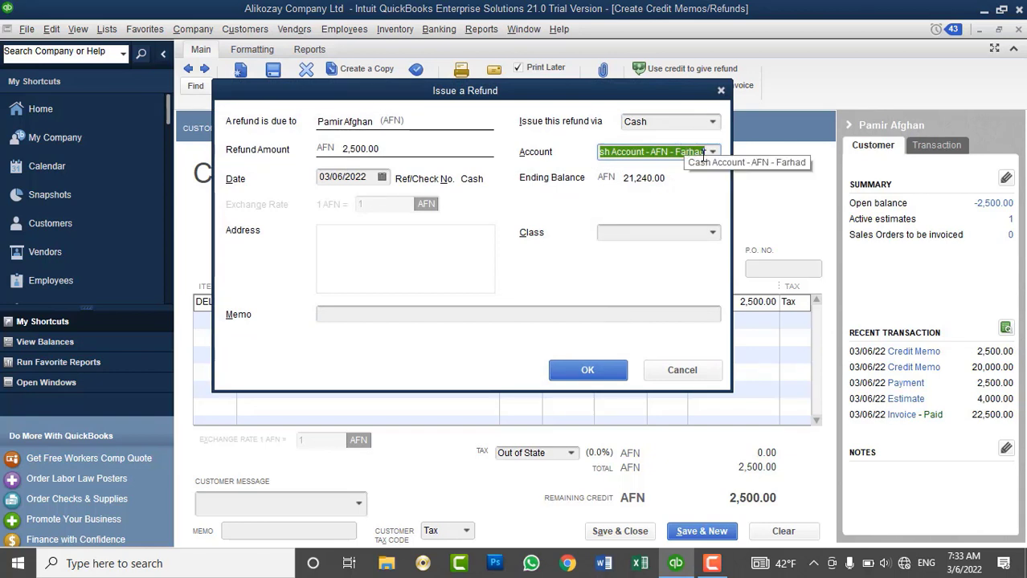
left_click(714, 122)
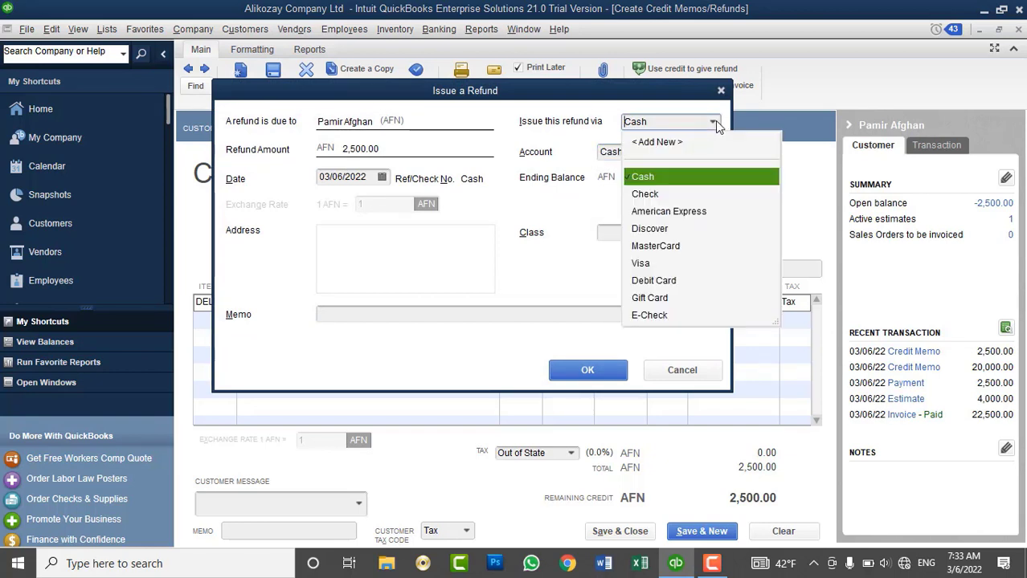
left_click(715, 120)
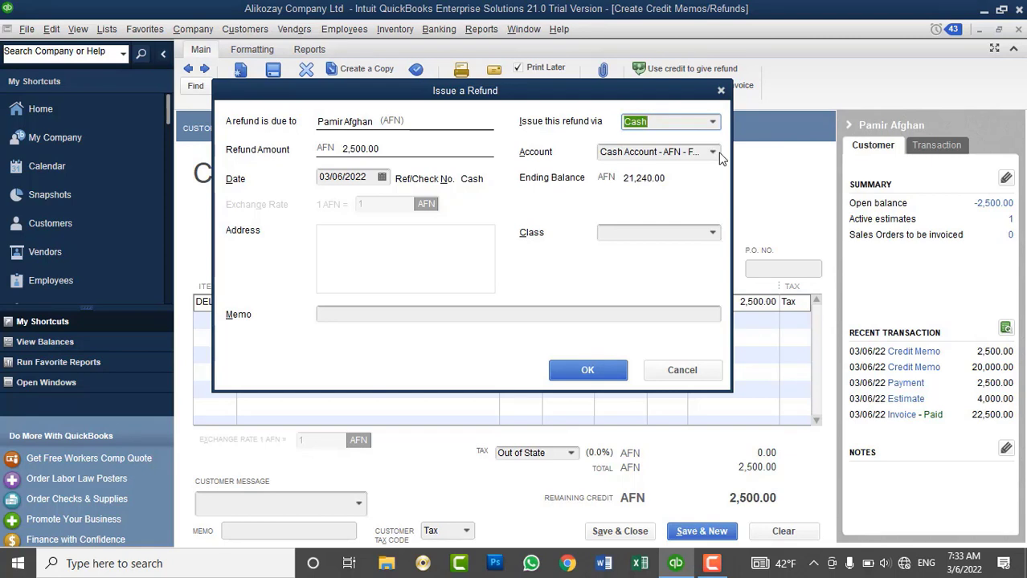
left_click(713, 152)
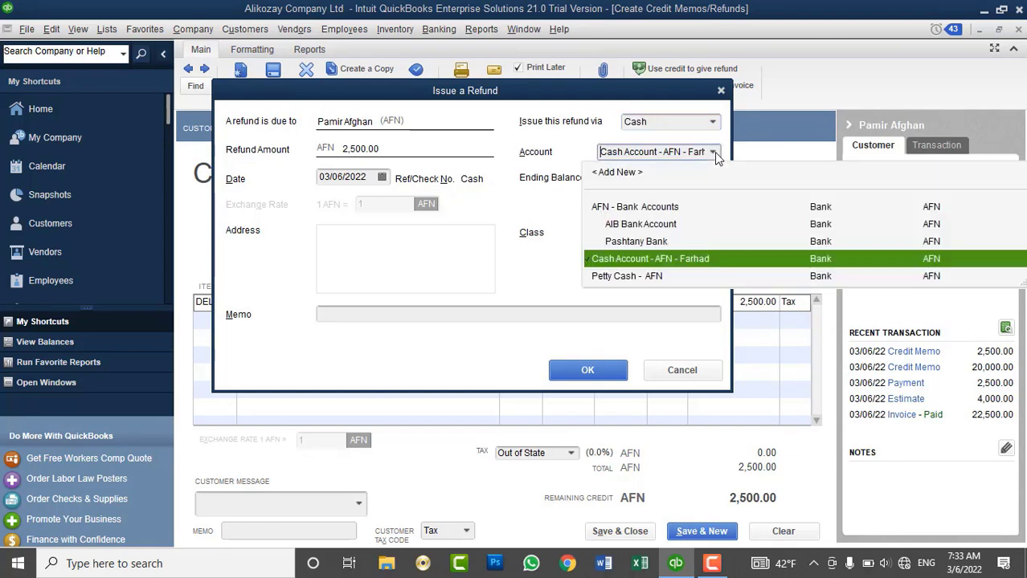
left_click(676, 268)
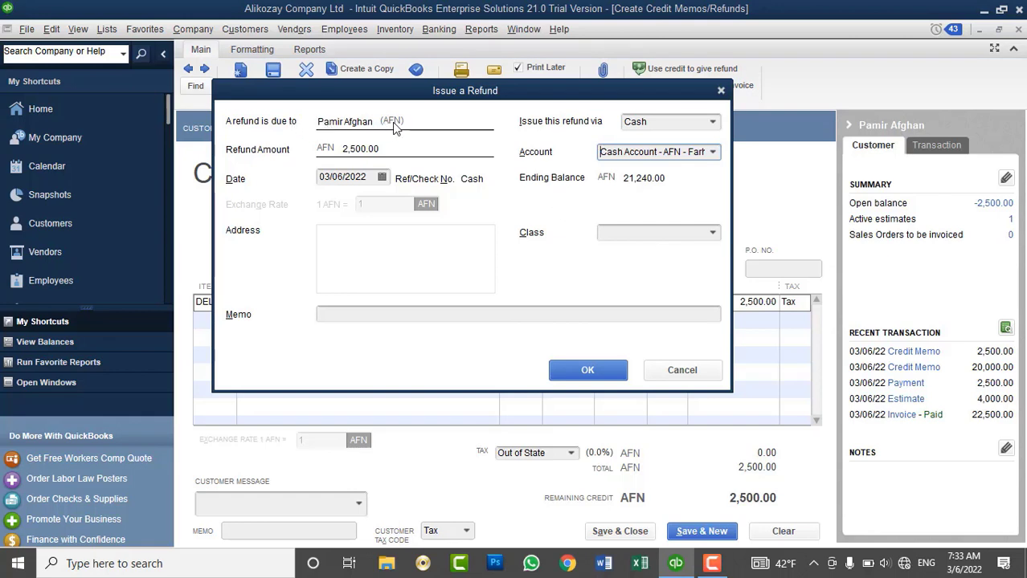
left_click(712, 122)
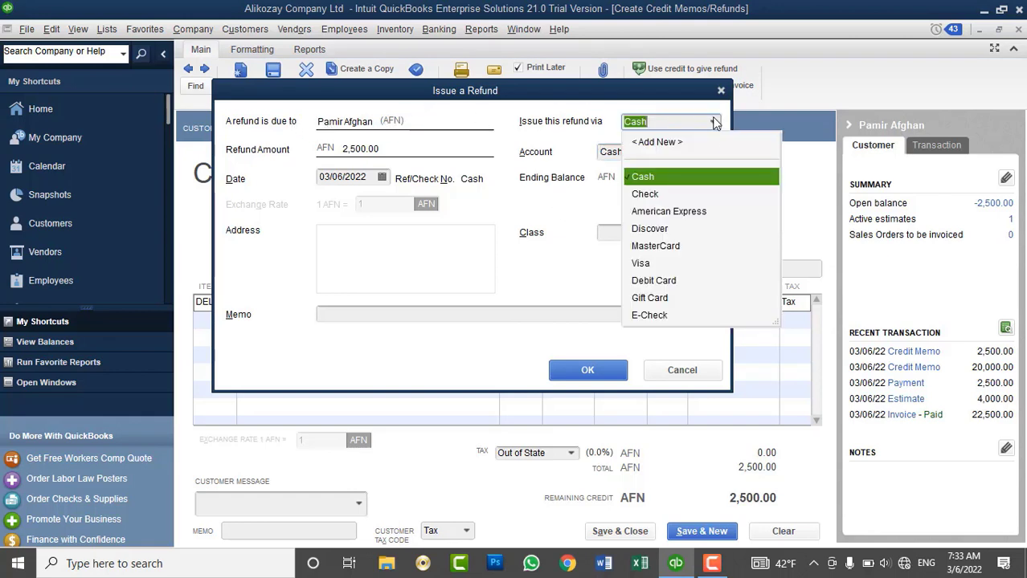
left_click(713, 121)
left_click(712, 152)
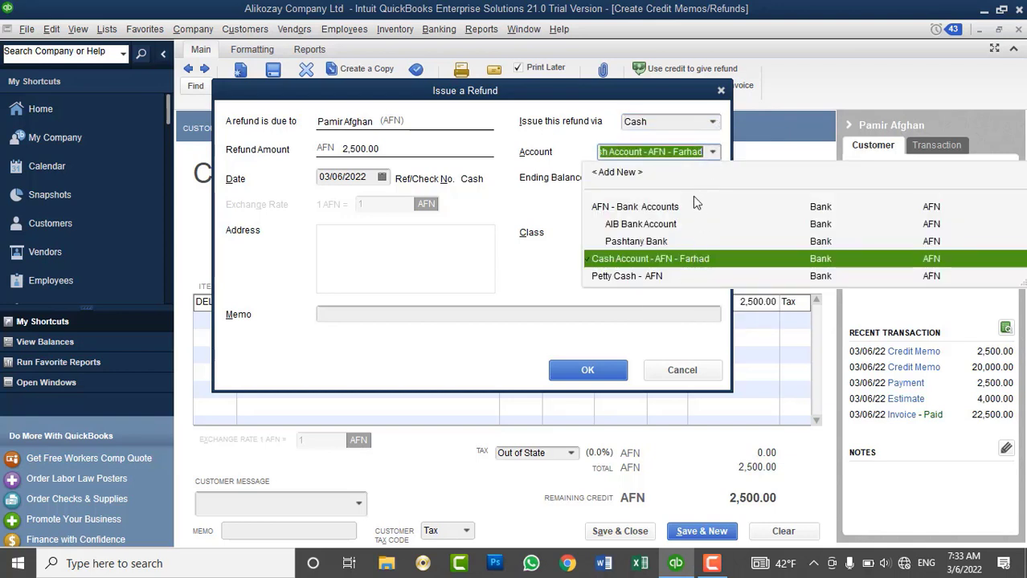
left_click(668, 259)
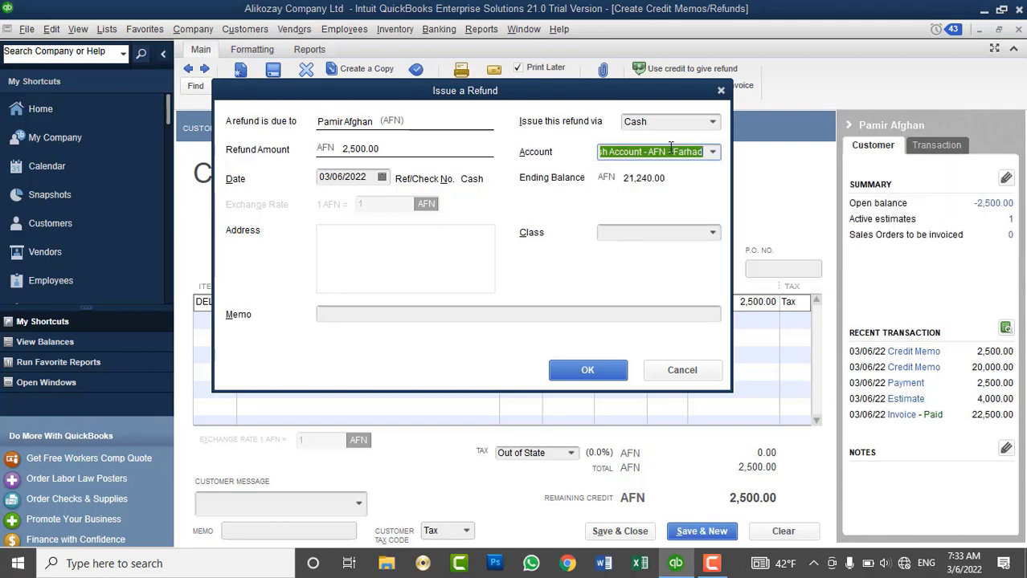
Keep the refund date 03/06/2022 and enter a cash-refund memo naming the customer.
left_click(381, 177)
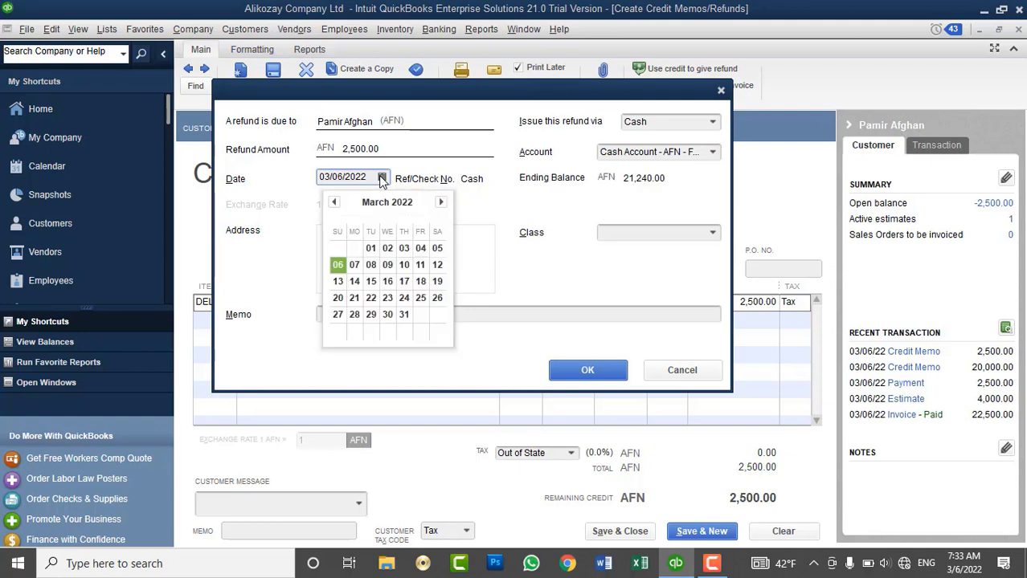
key("Escape")
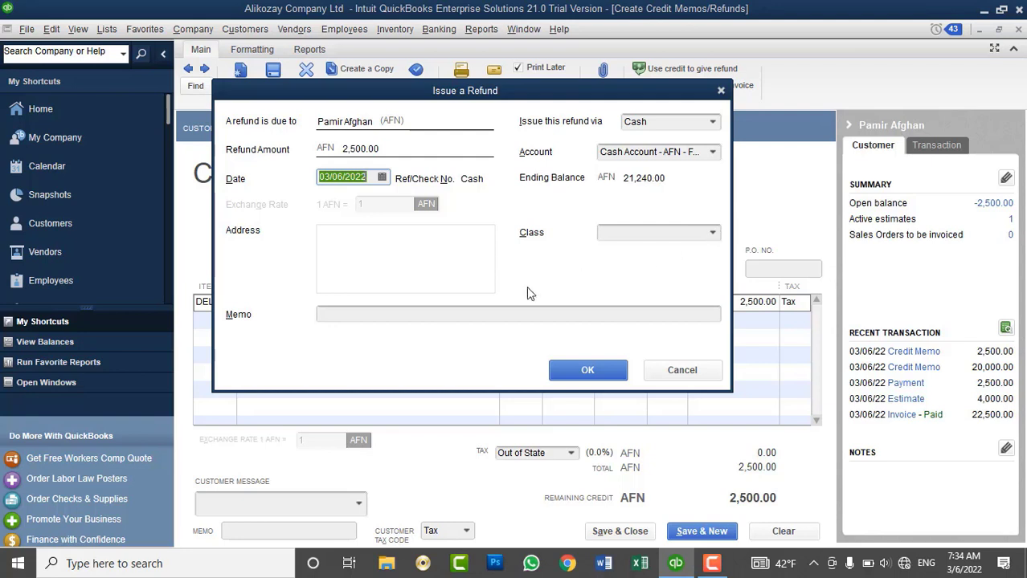
left_click(507, 315)
type("C")
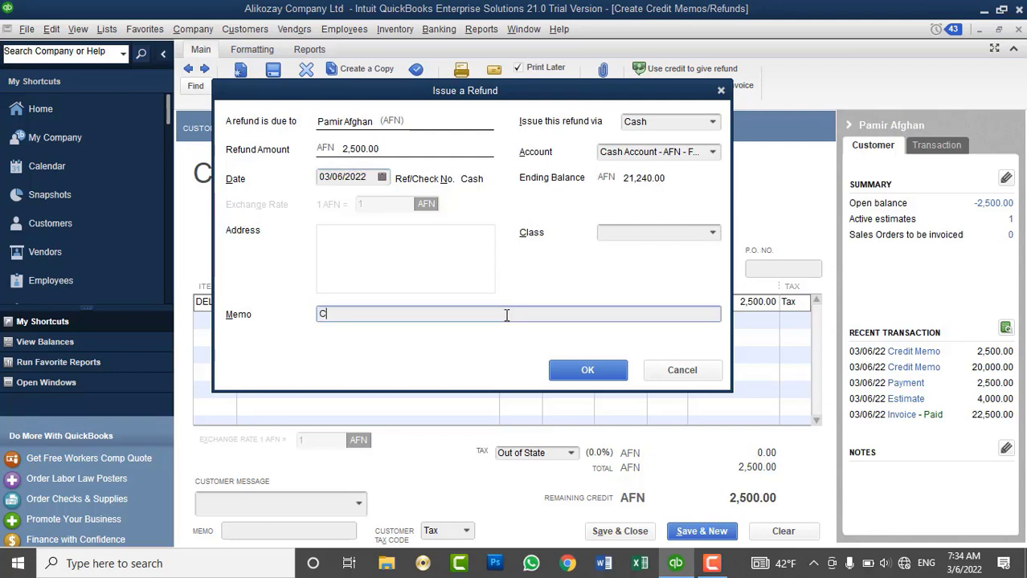
type("ash refund to Customer - ")
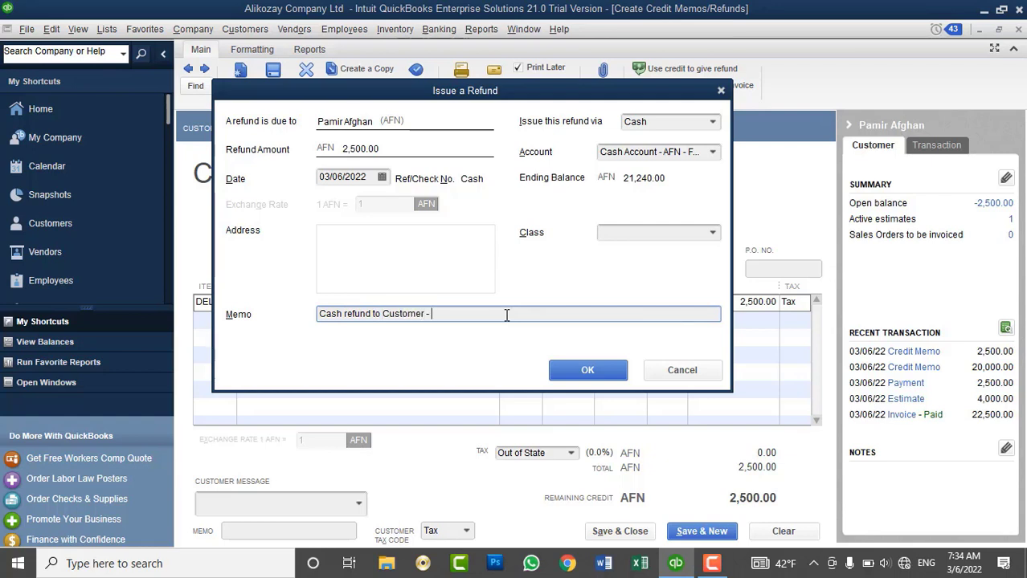
Issue the 2,500 AFN cash refund and view the Physical Inventory Worksheet.
left_click(598, 375)
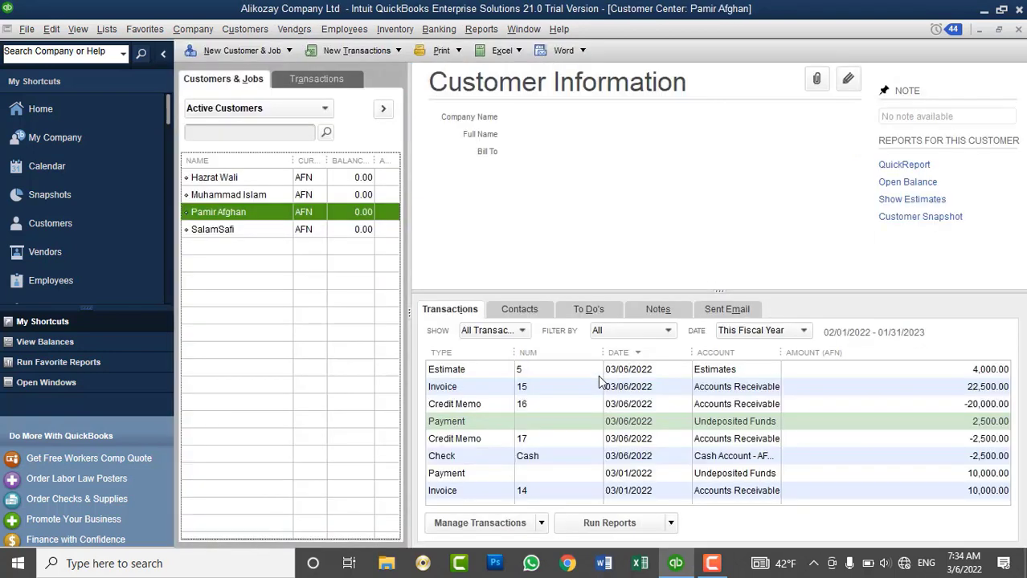
left_click(114, 28)
mouse_move(394, 29)
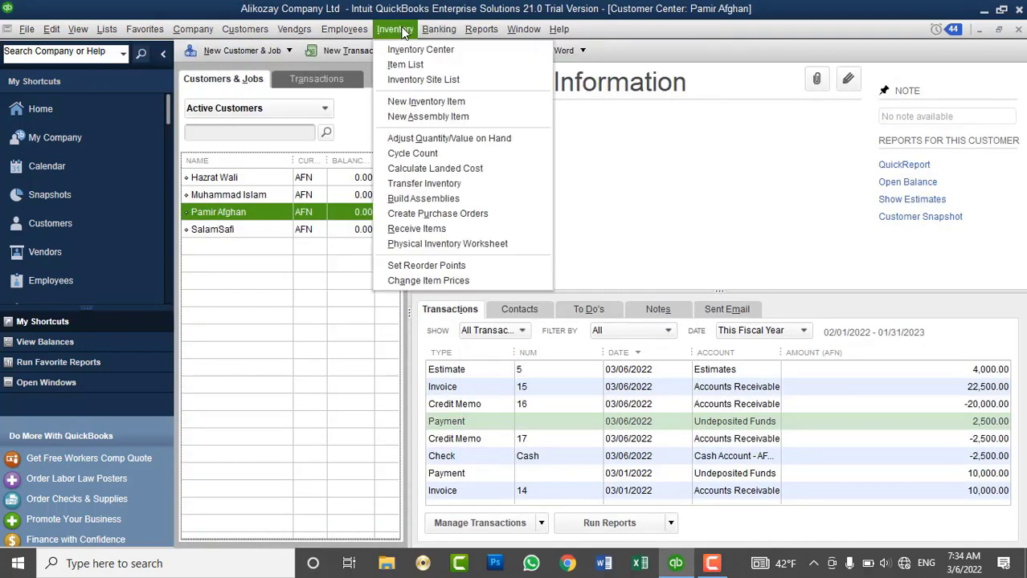
left_click(457, 247)
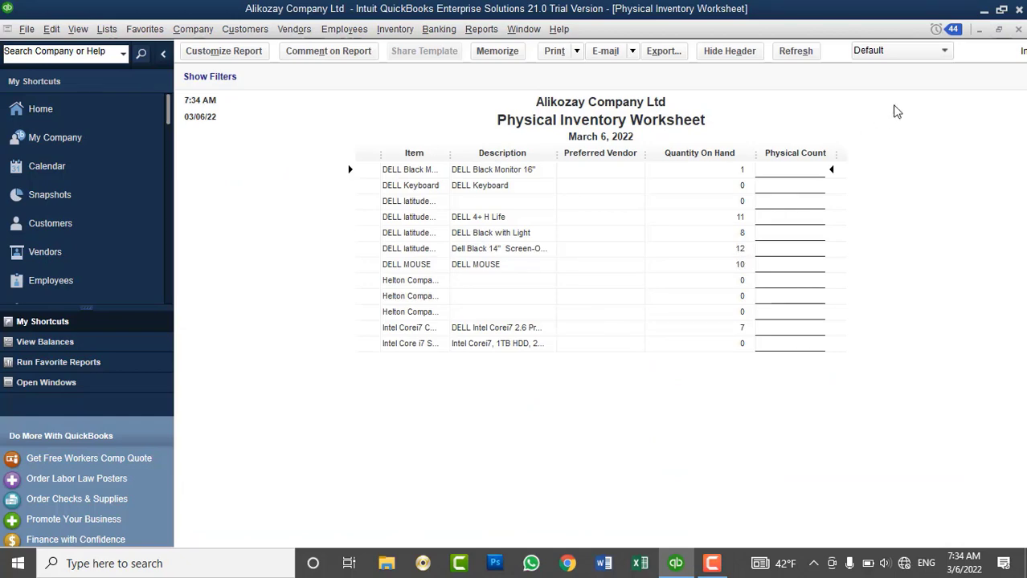
Close the worksheet and open the Chart of Accounts, showing AFN cash at 18,740.00.
left_click(1018, 29)
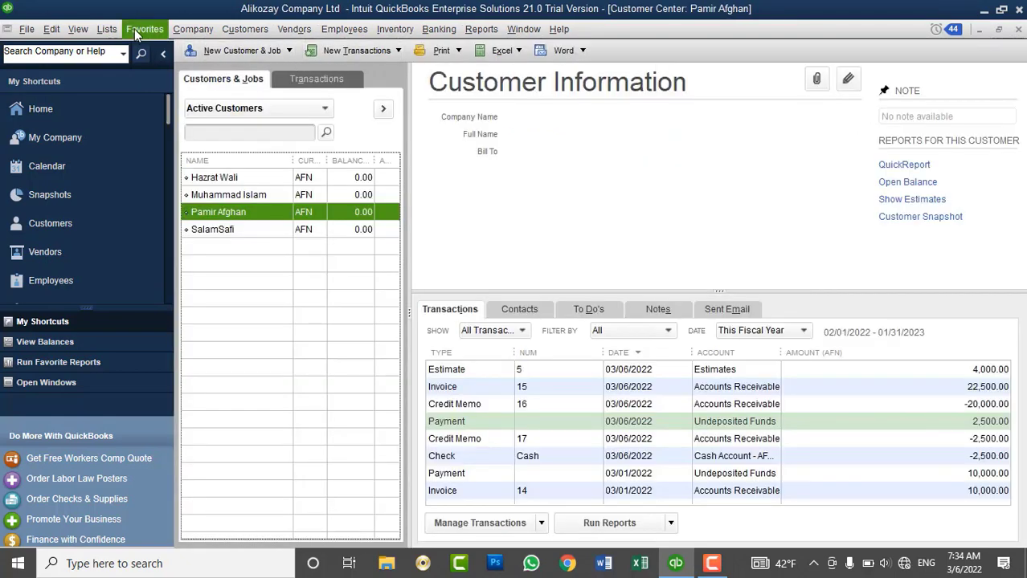
left_click(109, 33)
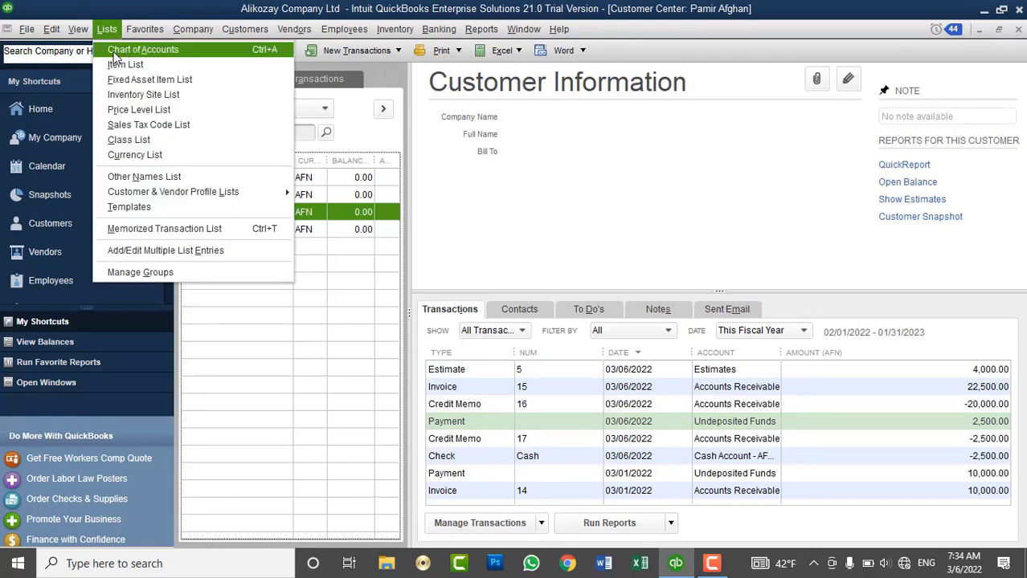
left_click(117, 51)
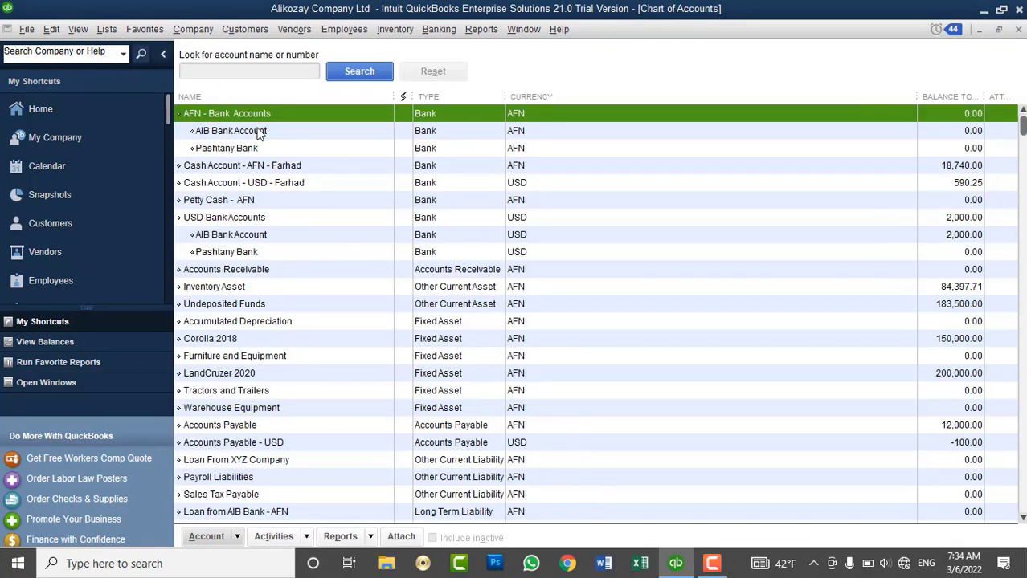
left_click(288, 167)
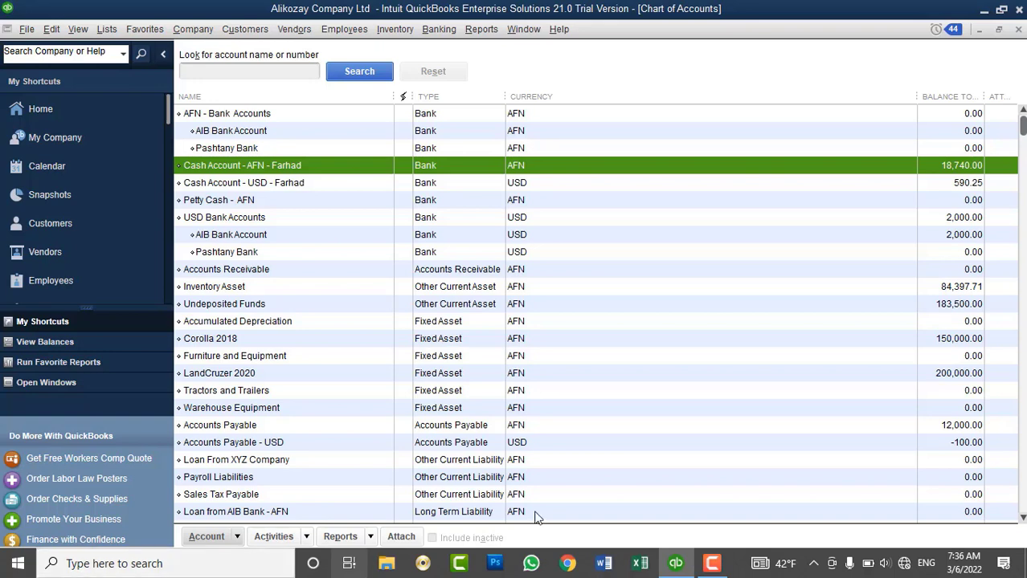
left_click(474, 30)
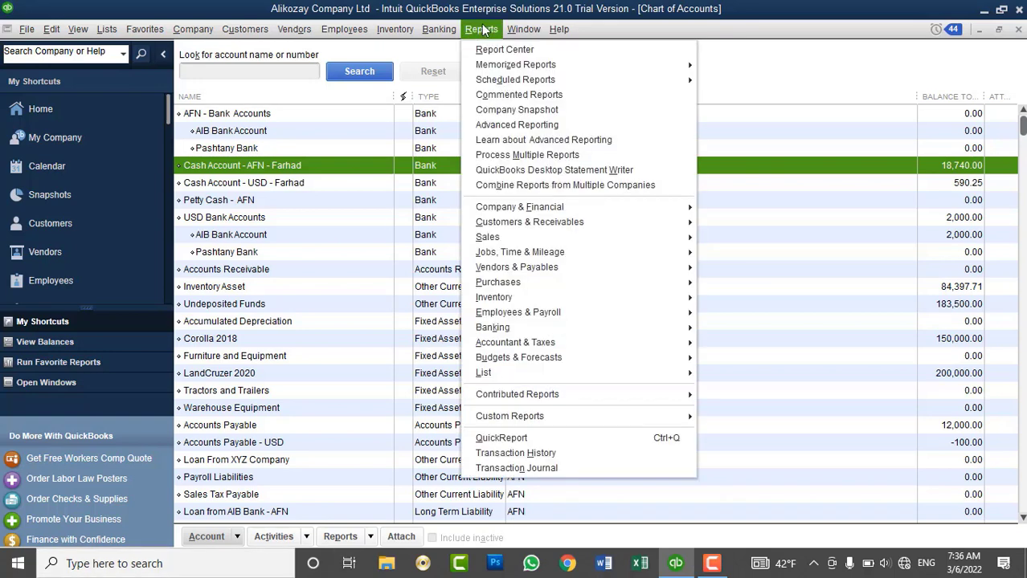
mouse_move(236, 34)
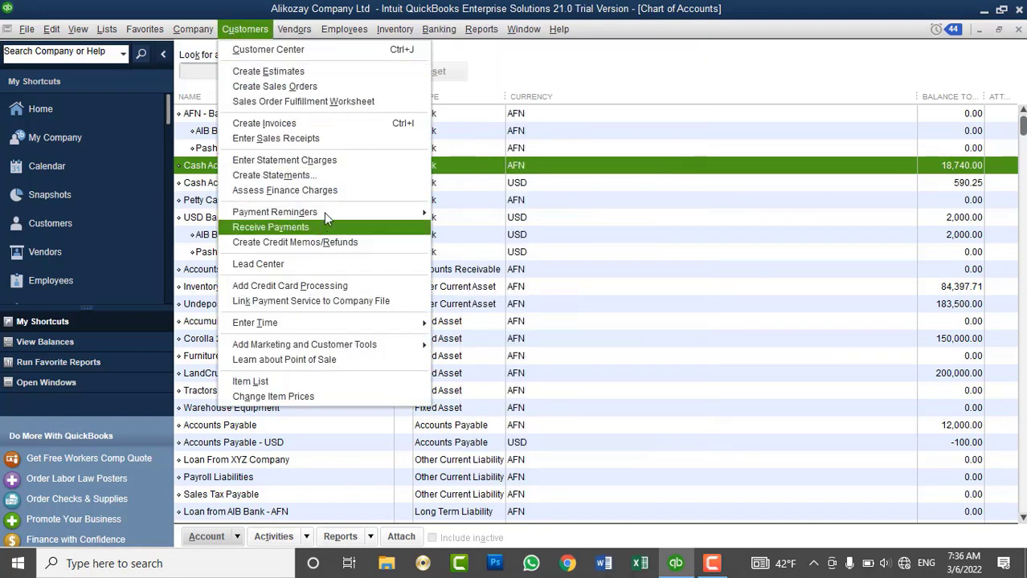
left_click(439, 31)
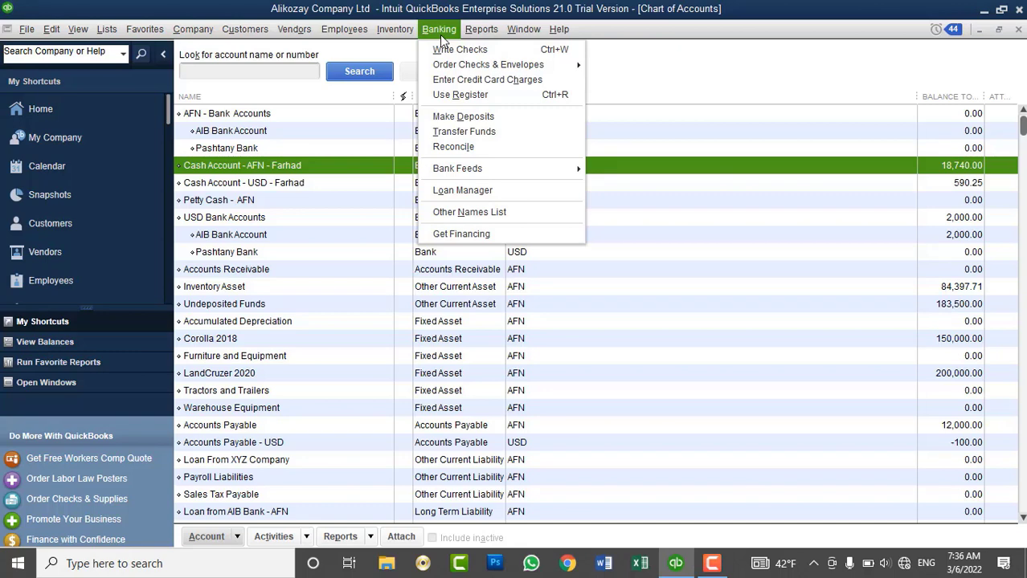
mouse_move(472, 40)
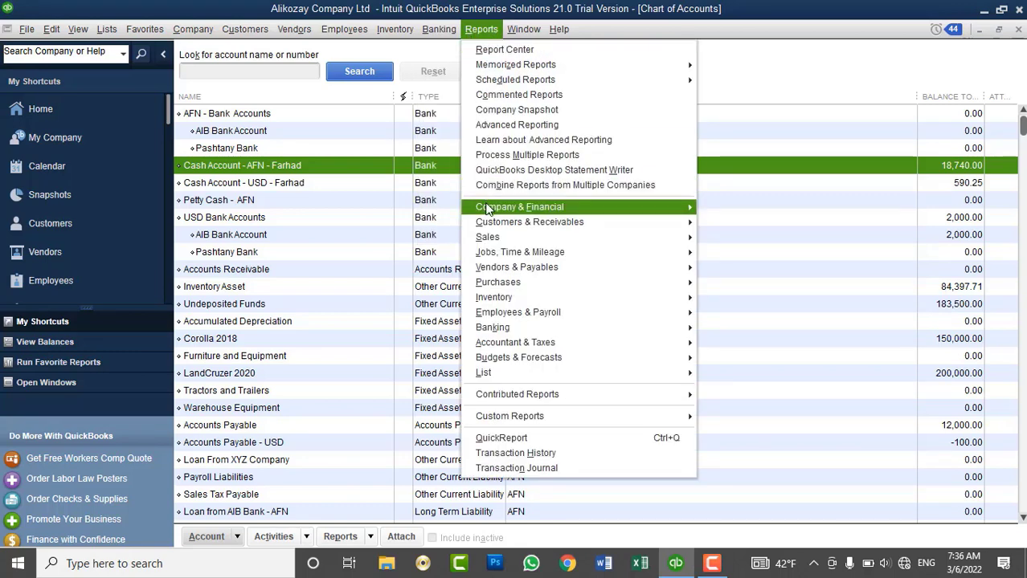
mouse_move(487, 209)
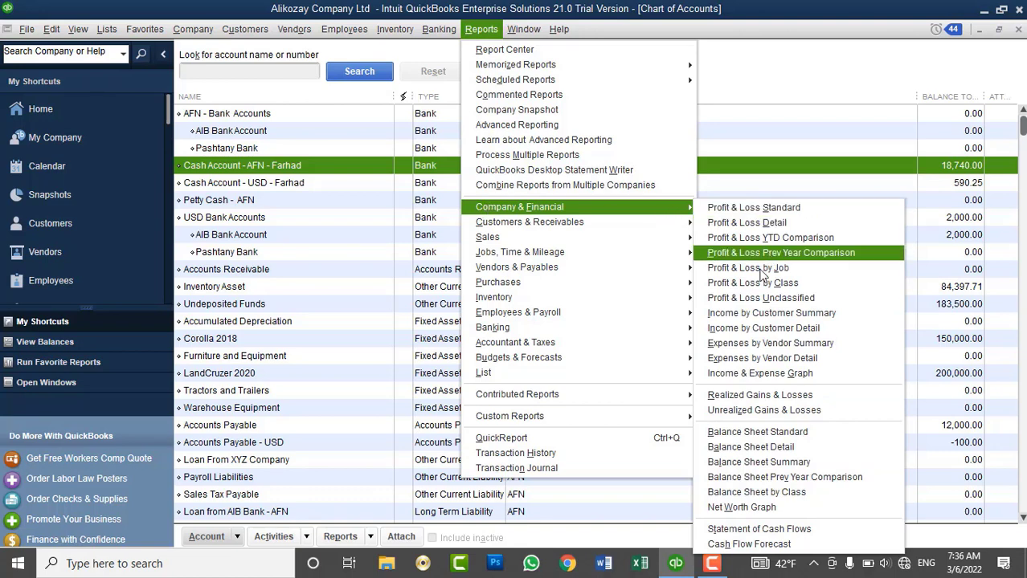
left_click(755, 432)
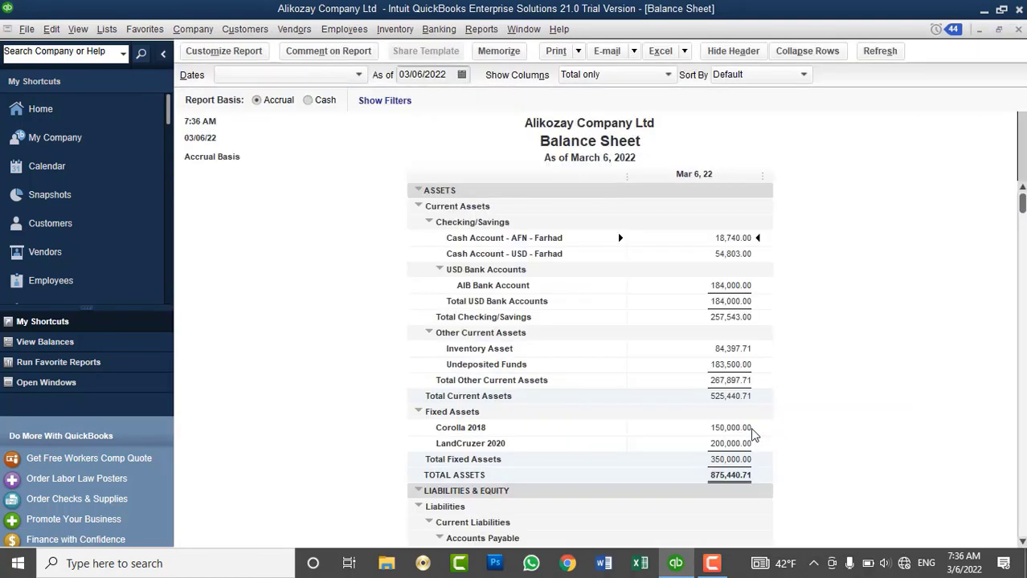
scroll(769, 319, "down", 1)
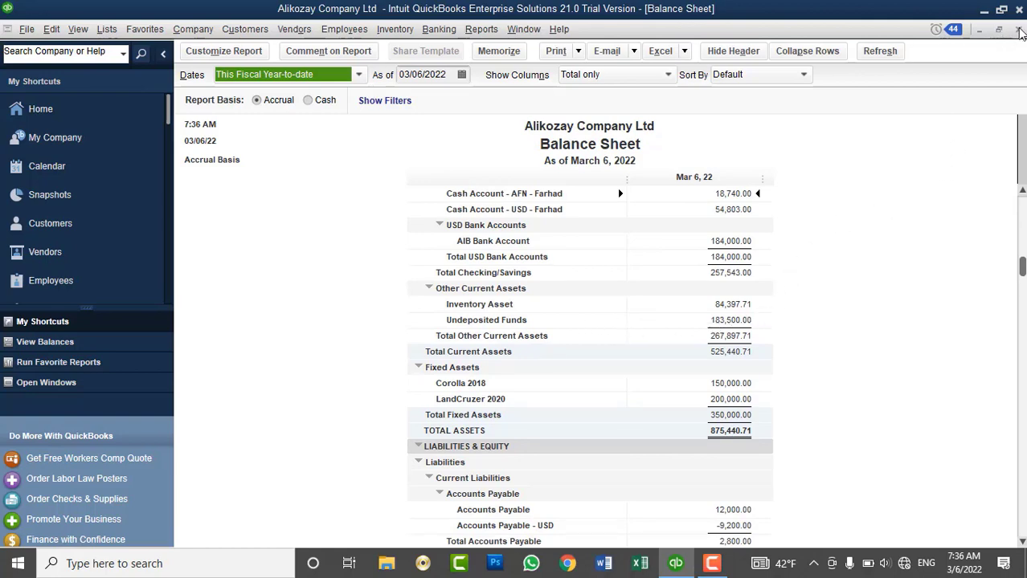
left_click(1019, 30)
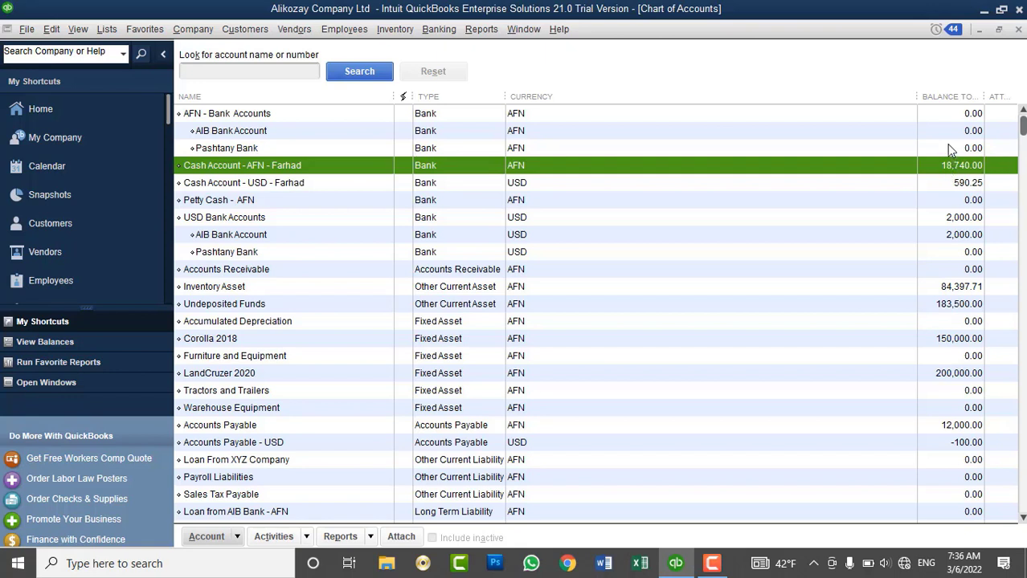
Select the AFN AIB Bank Account and start a new bank deposit.
key("Up")
key("Up")
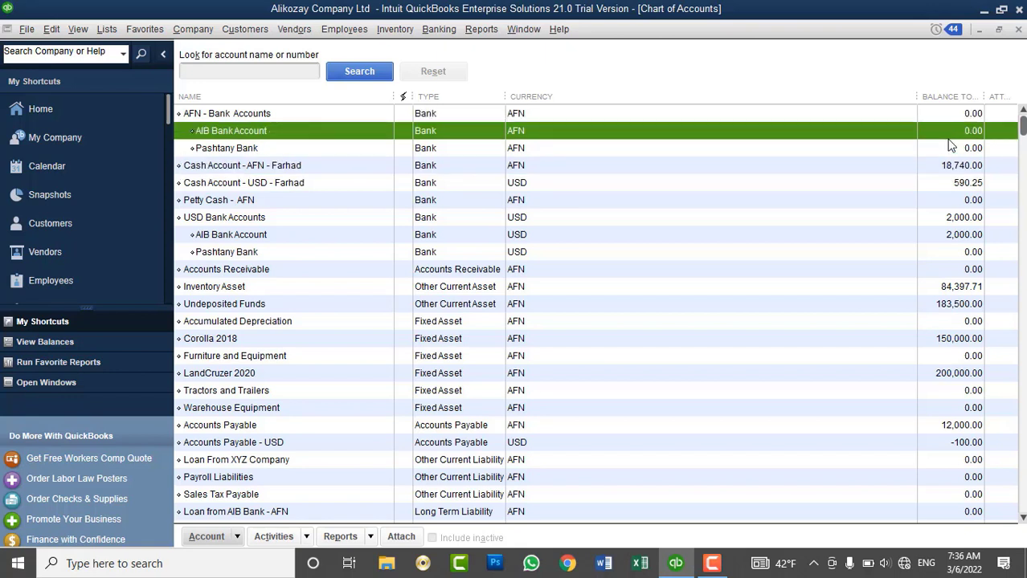
left_click(451, 32)
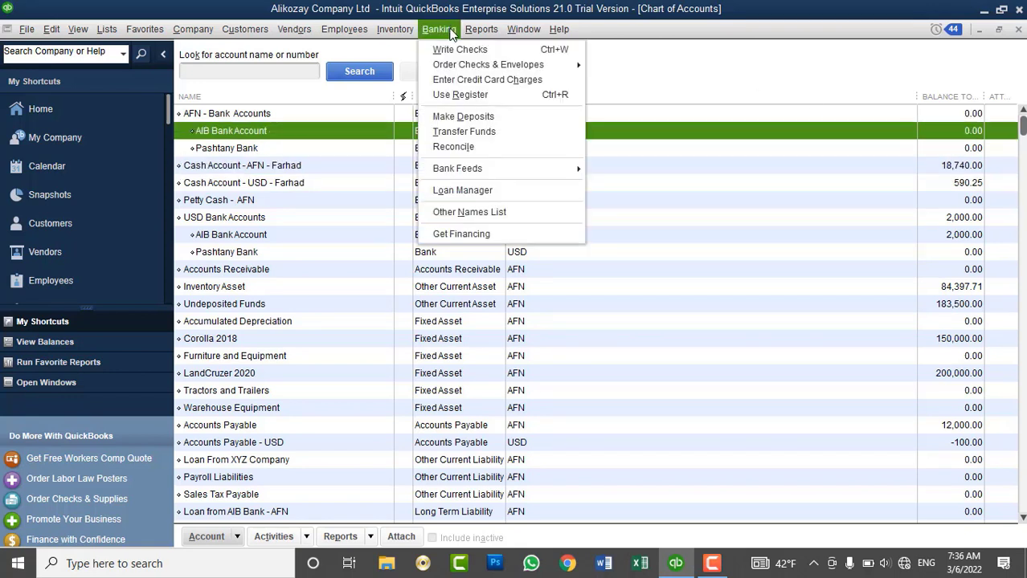
left_click(487, 117)
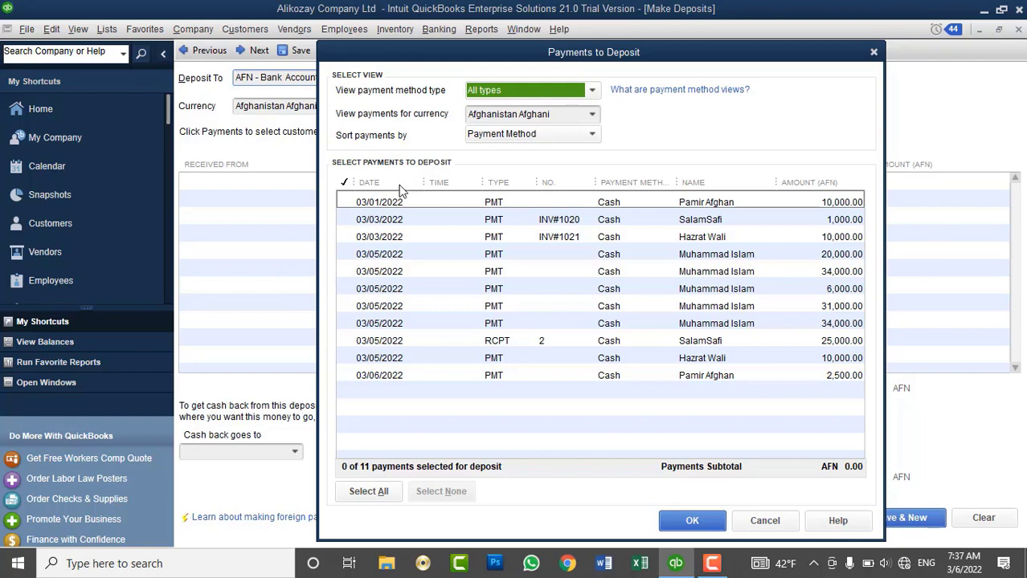
Select all 11 payments, then untick and re-tick the 10,000, 34,000, 31,000 and 2,500 ones.
left_click(366, 489)
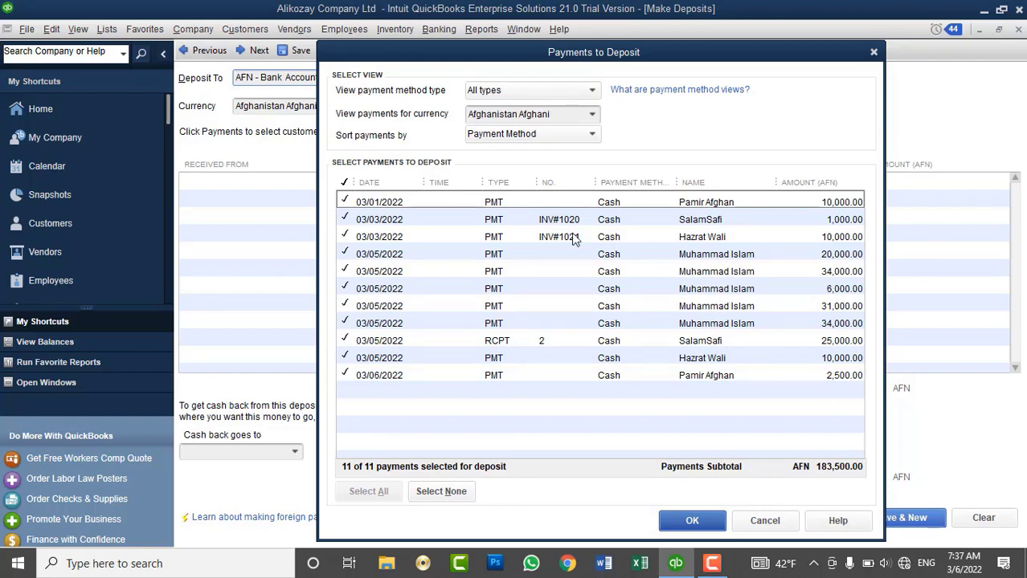
left_click(346, 237)
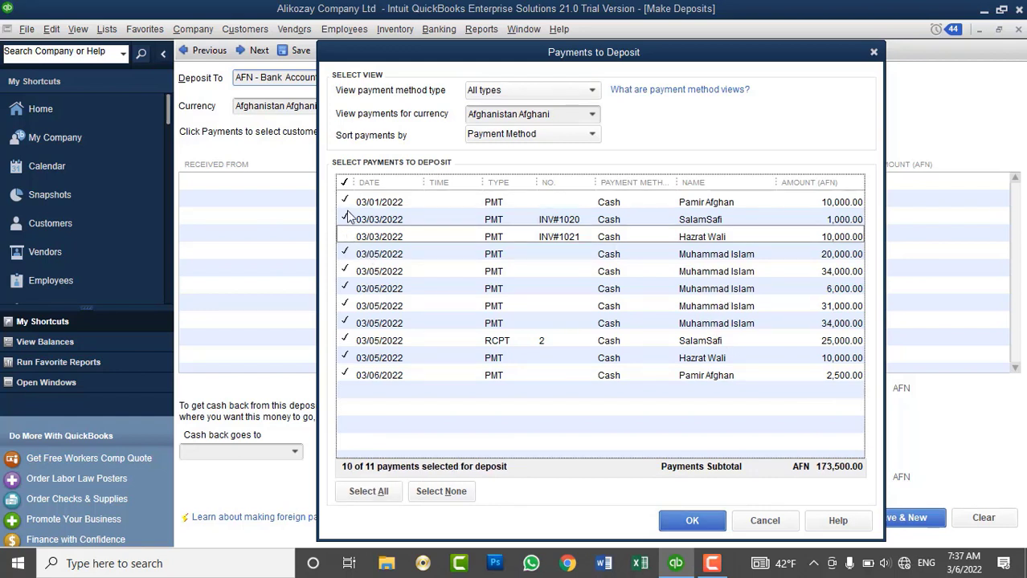
left_click(345, 203)
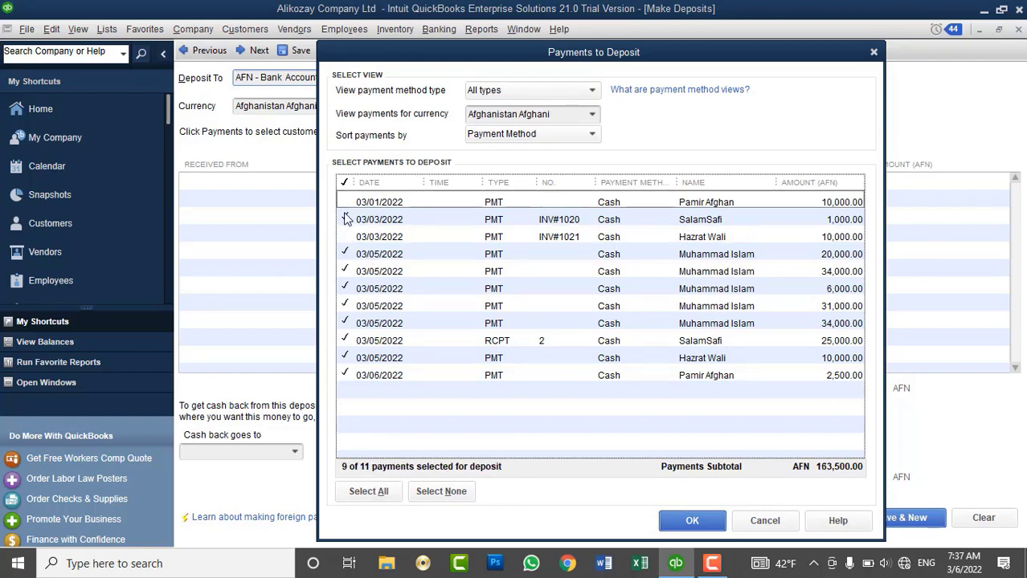
left_click(346, 271)
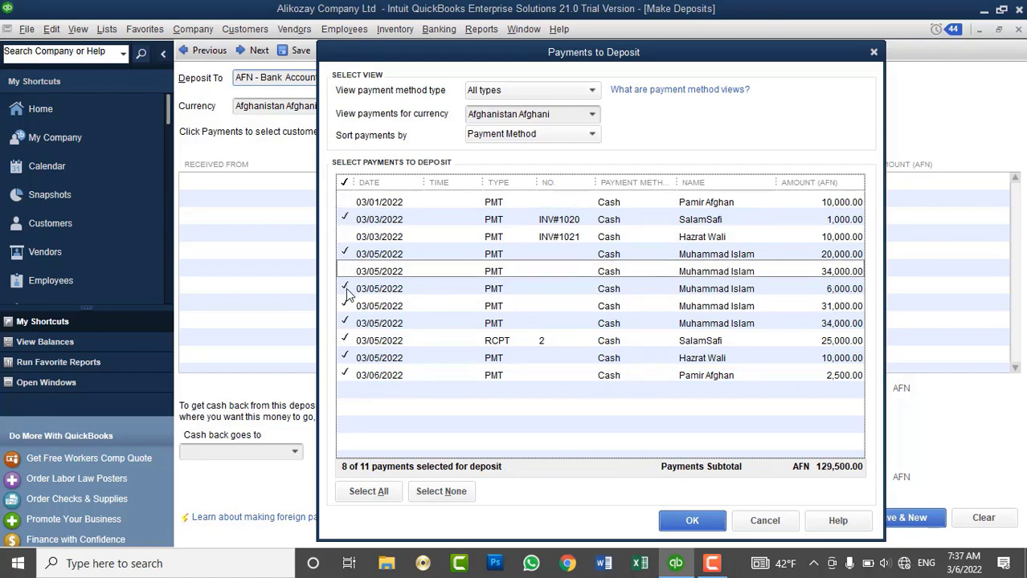
left_click(346, 306)
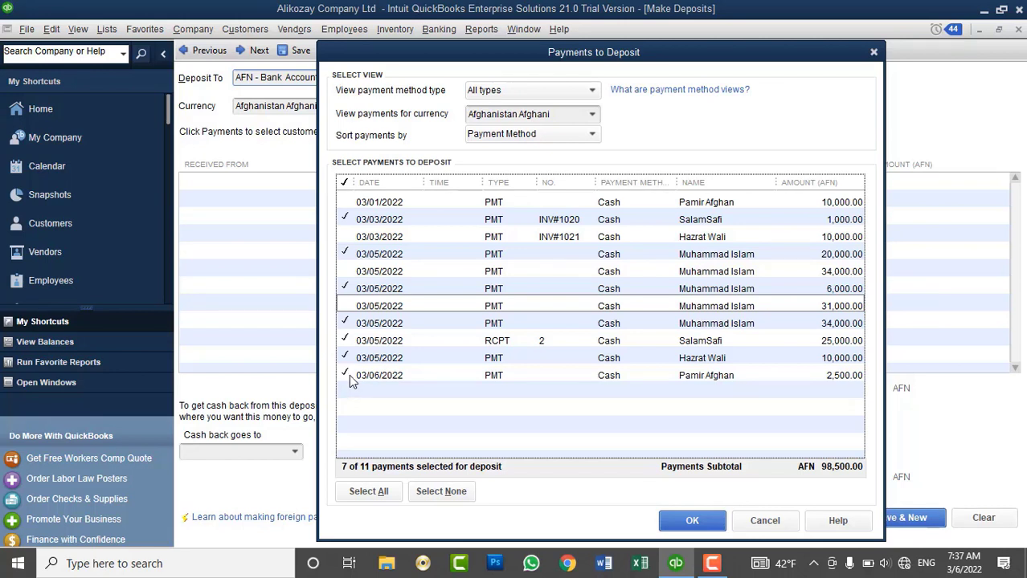
left_click(347, 376)
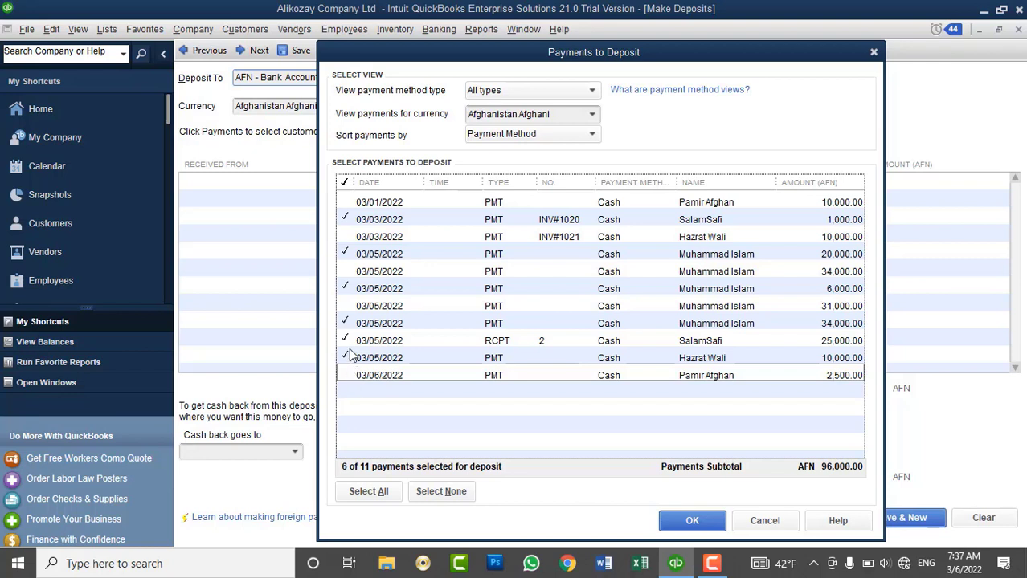
left_click(346, 306)
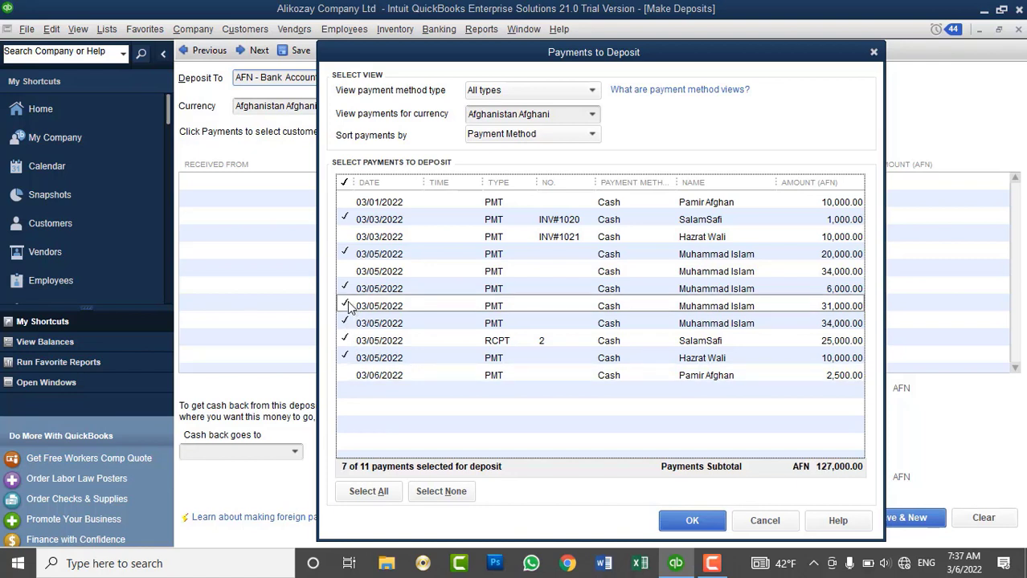
left_click(345, 376)
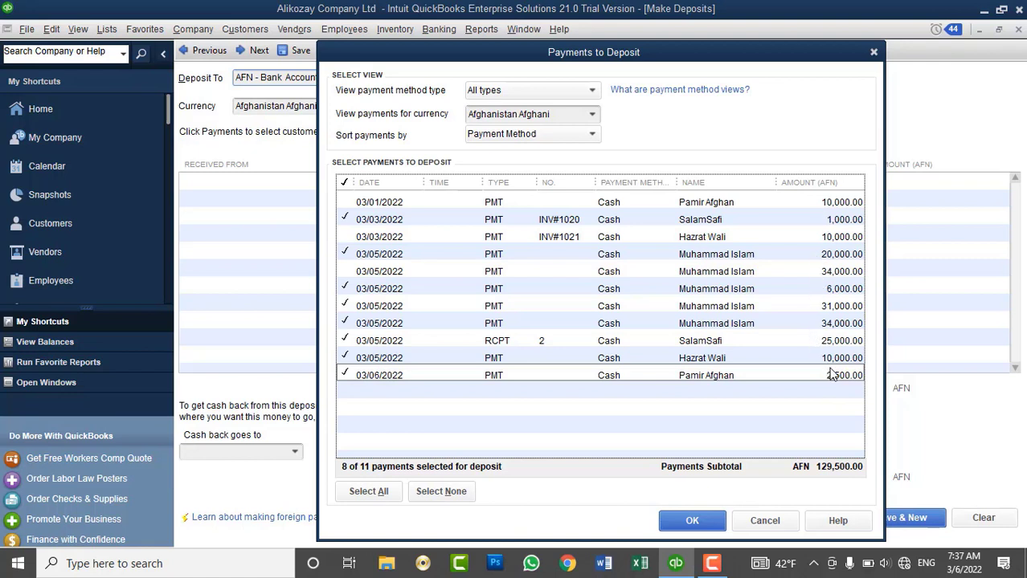
left_click(348, 237)
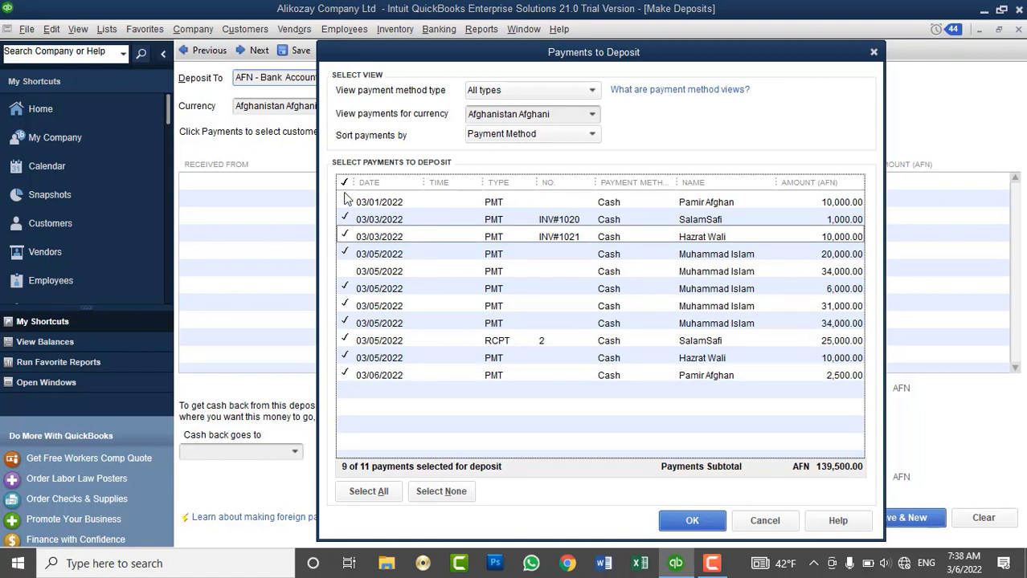
left_click(349, 202)
left_click(346, 273)
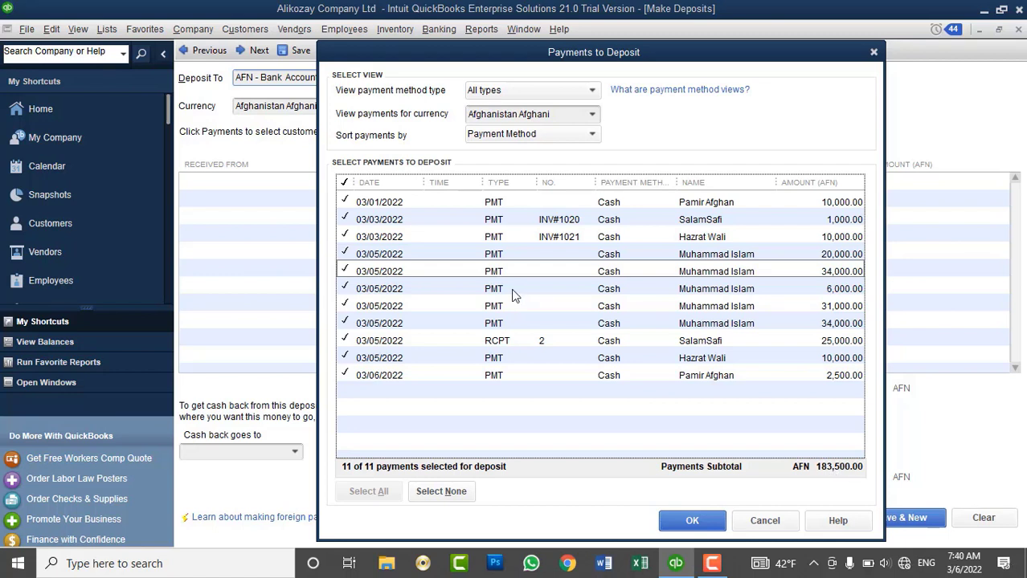
Keep the 25,000 receipt, all payment methods and Afghani currency, and load the 183,500 AFN deposit.
left_click(711, 565)
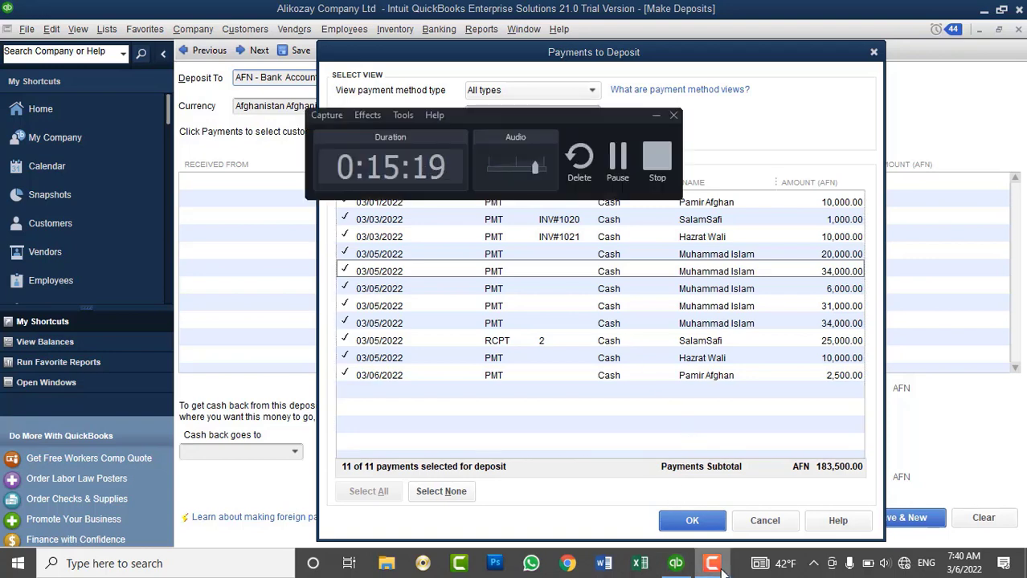
left_click(722, 569)
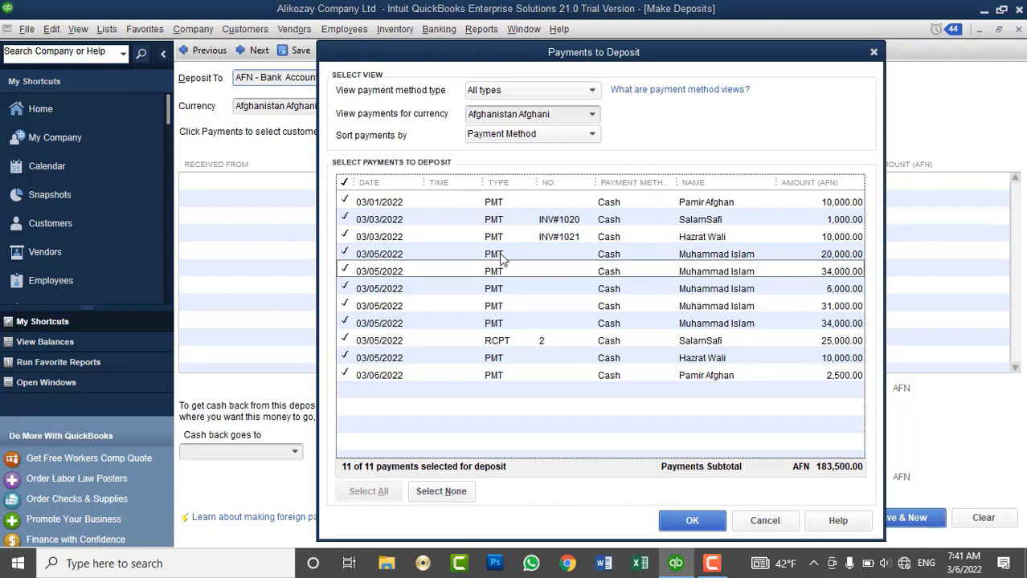
left_click(493, 344)
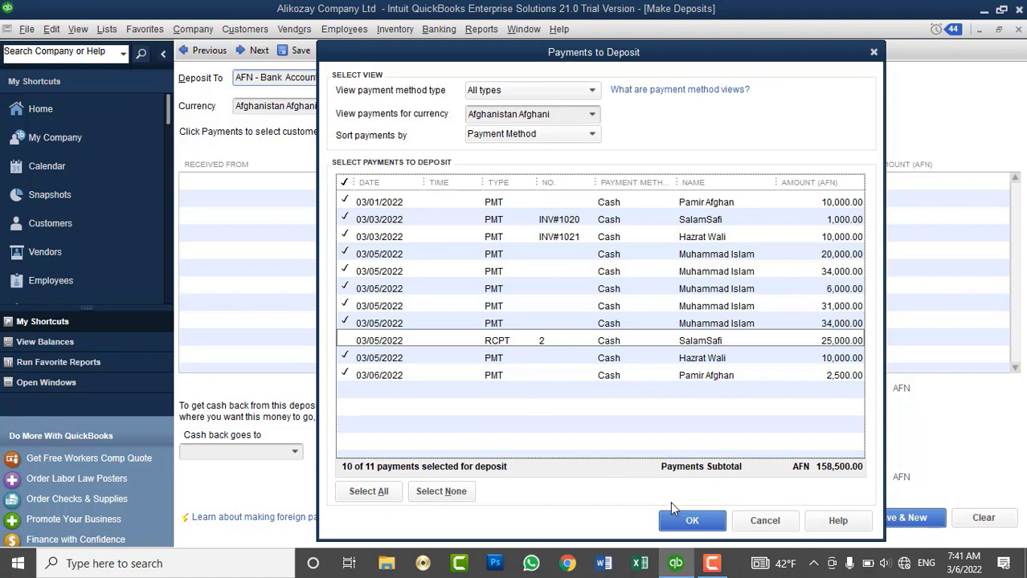
left_click(347, 342)
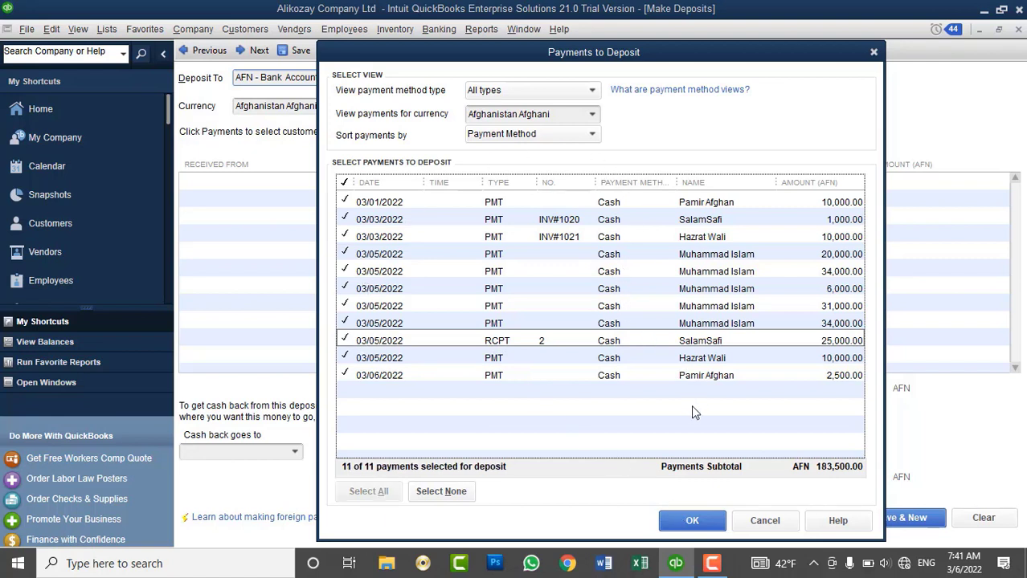
left_click(544, 90)
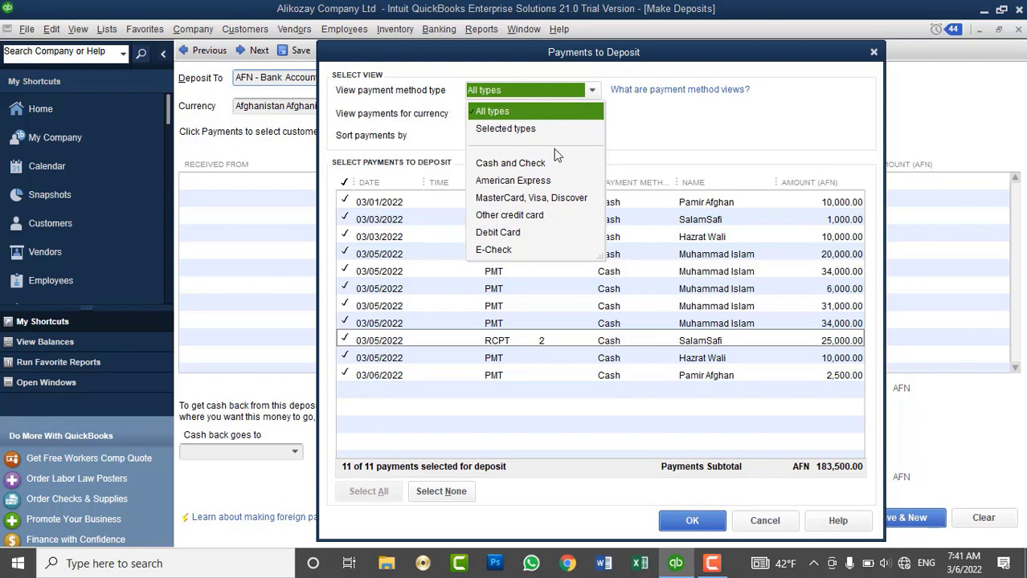
left_click(646, 108)
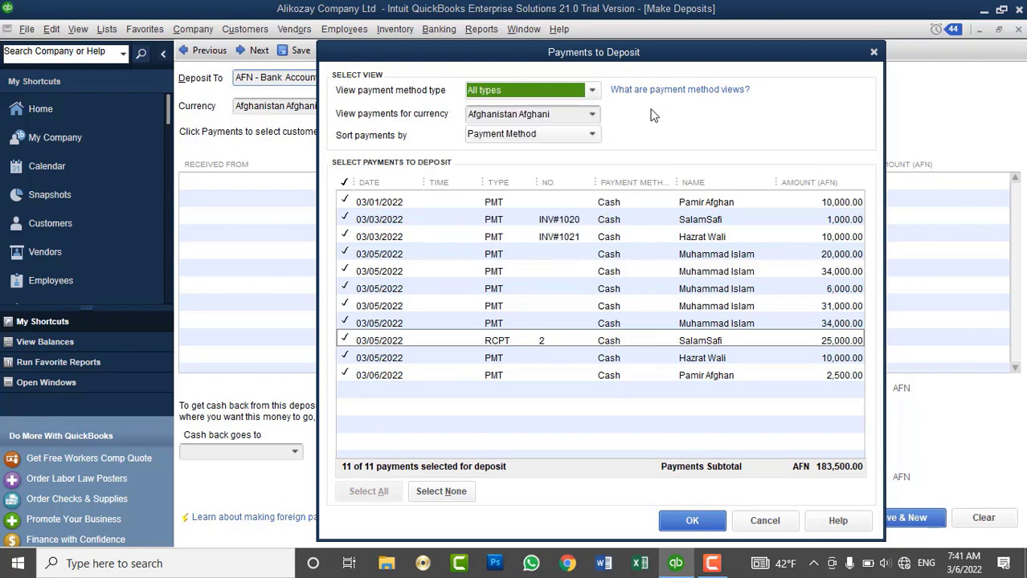
left_click(592, 115)
left_click(592, 115)
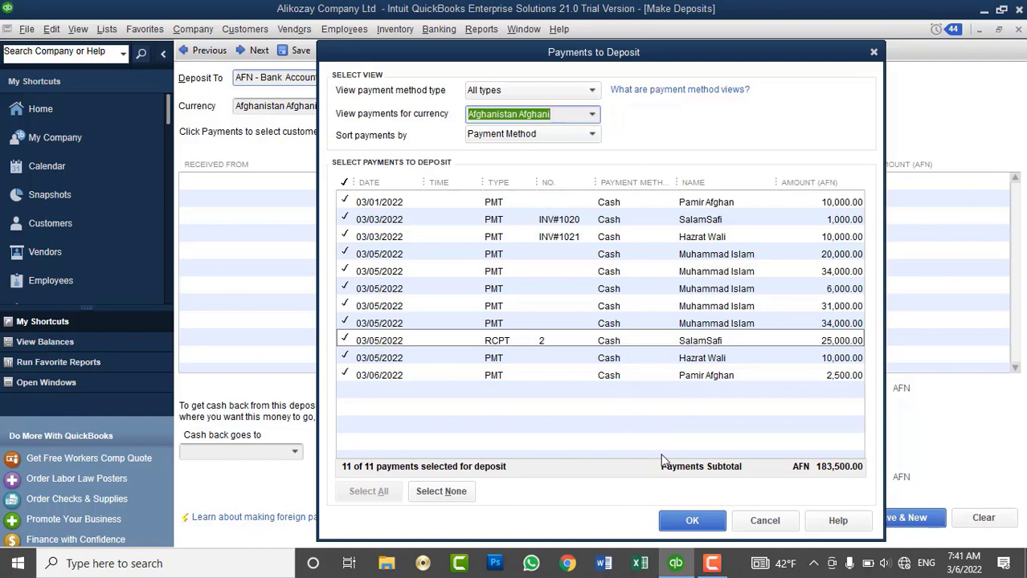
left_click(689, 522)
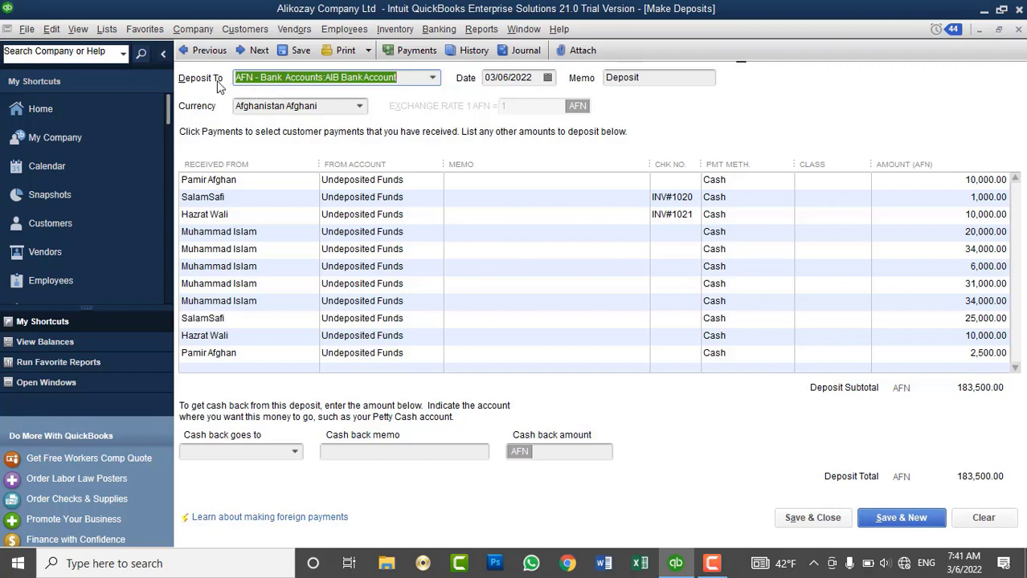
Switch Deposit To to the AFN cash account, then clear the deposit and close it unsaved.
left_click(433, 80)
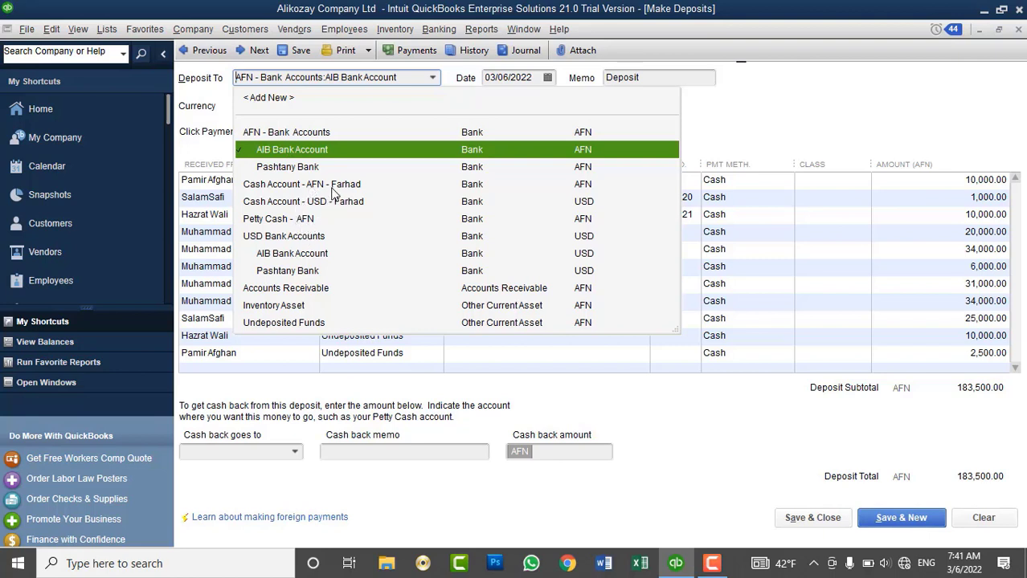
left_click(332, 188)
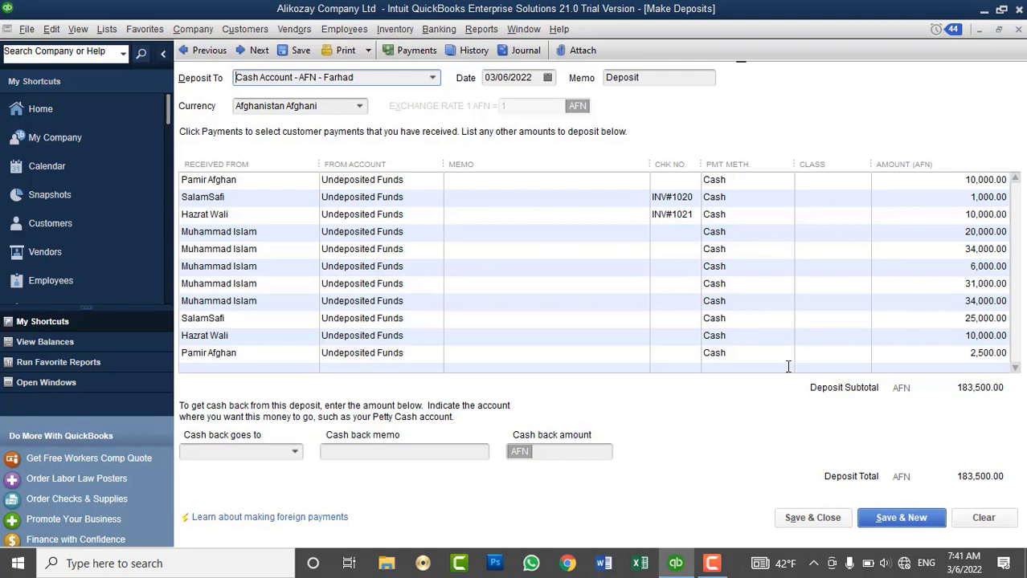
left_click(1003, 524)
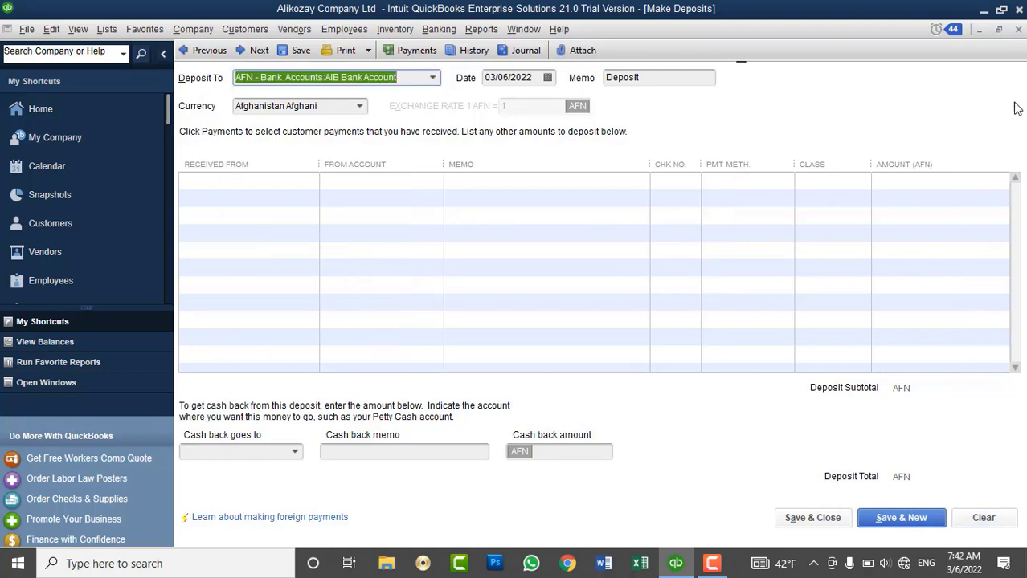
left_click(1018, 29)
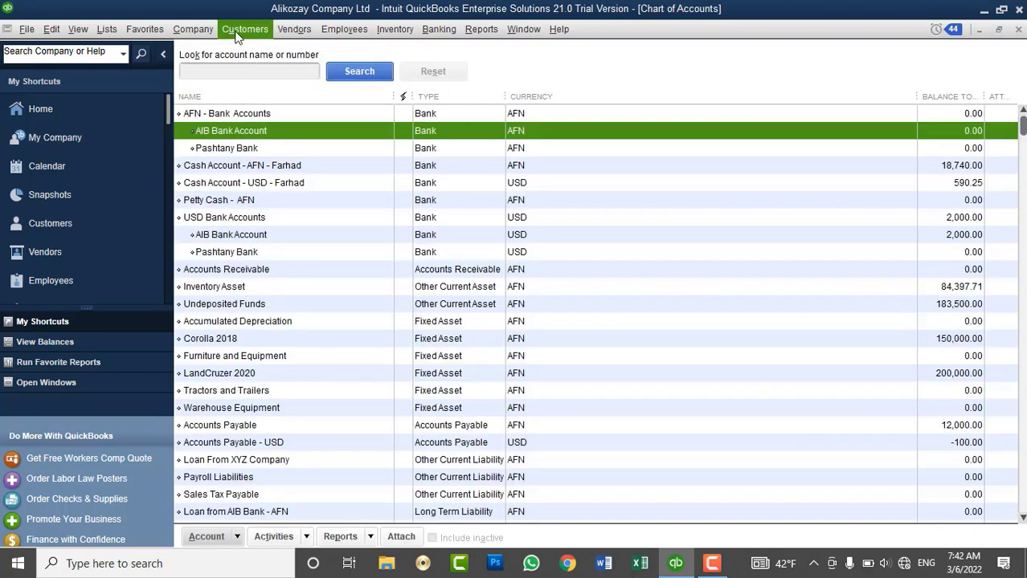
Load seven payments (10,000, 1,000, 10,000, 20,000, 6,000, 31,000, 34,000 AFN) into a new deposit.
left_click(434, 29)
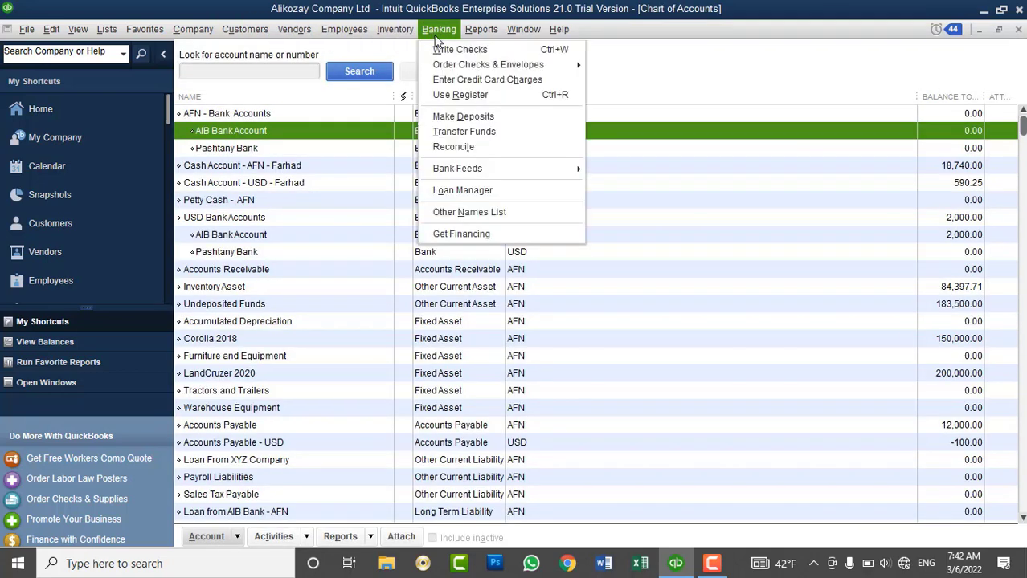
left_click(480, 119)
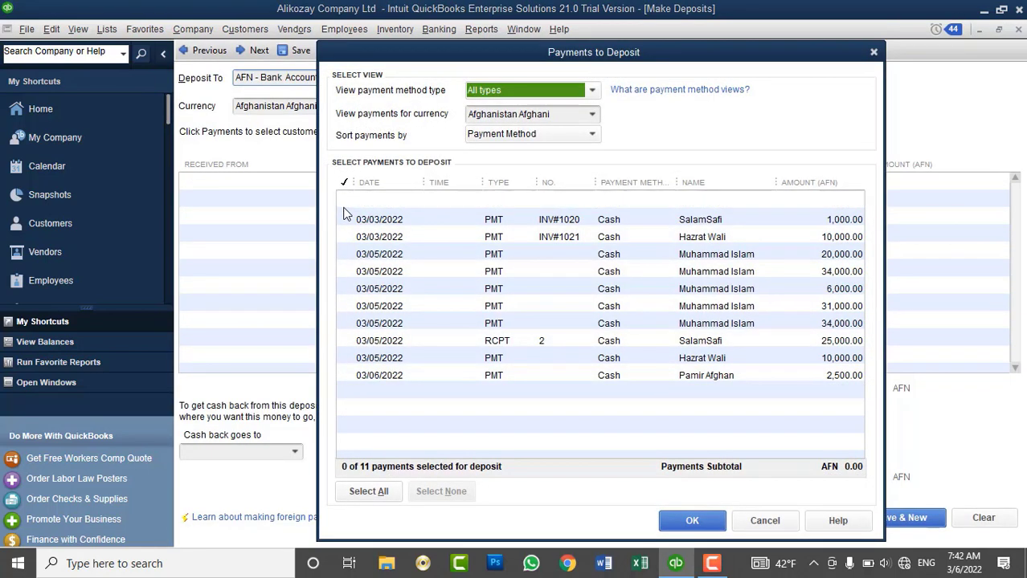
left_click(344, 202)
left_click(345, 220)
left_click(345, 236)
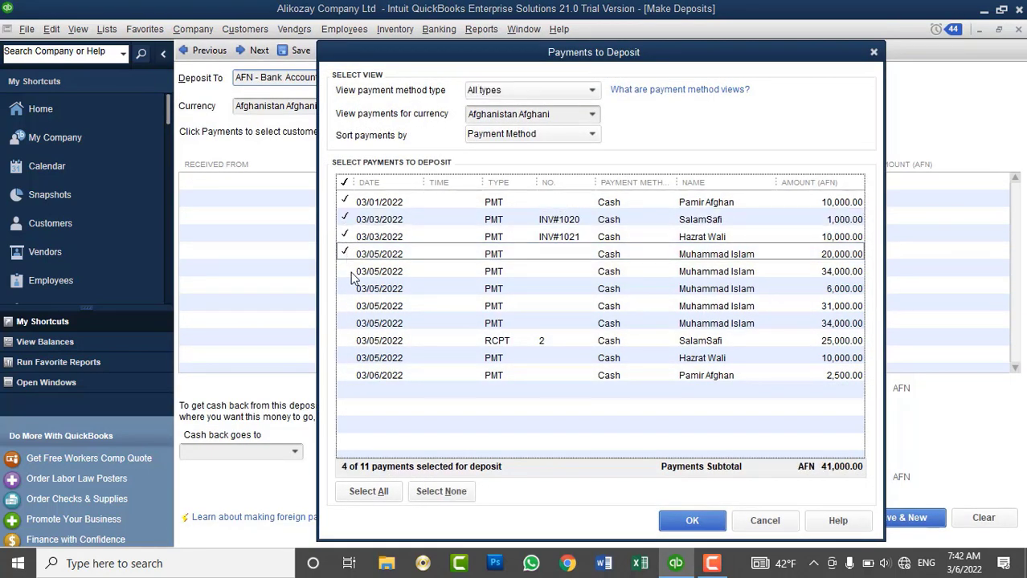
left_click(346, 271)
left_click(346, 288)
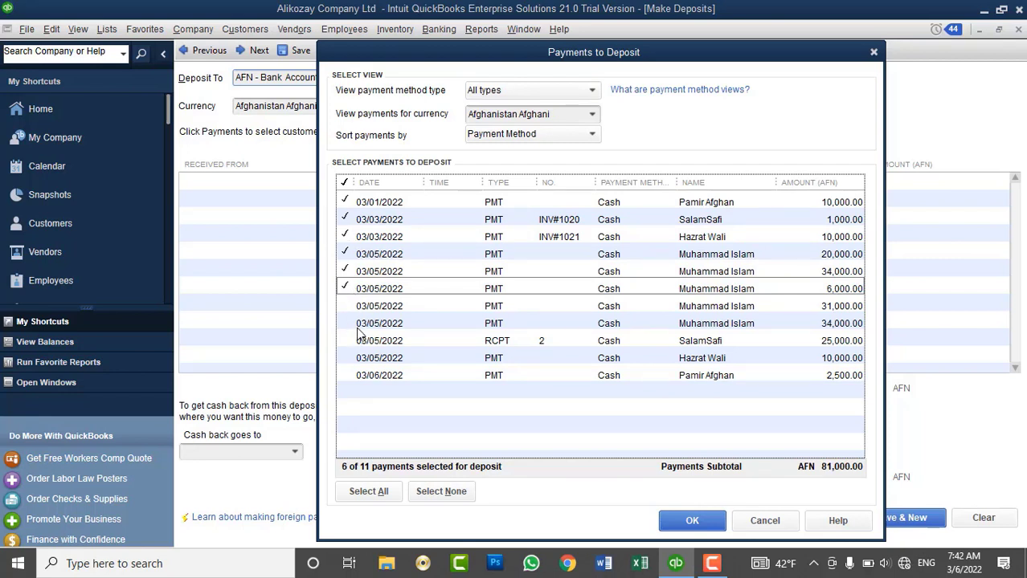
left_click(346, 307)
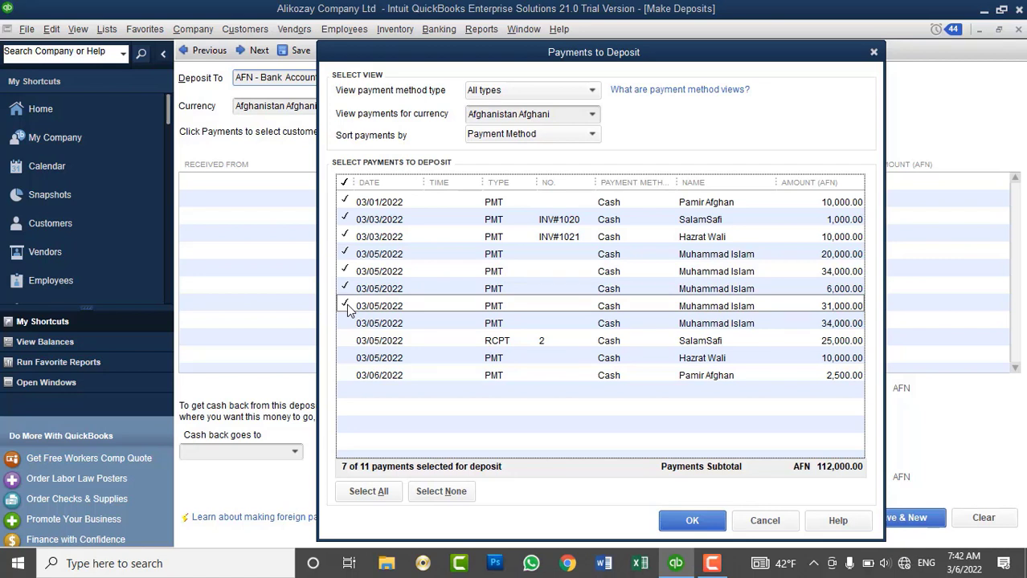
left_click(348, 273)
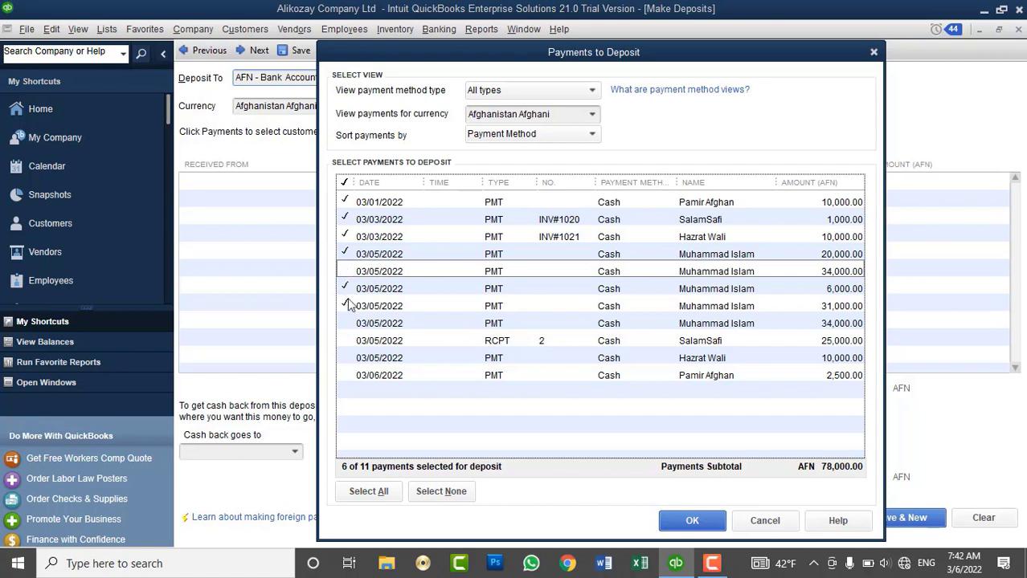
left_click(349, 323)
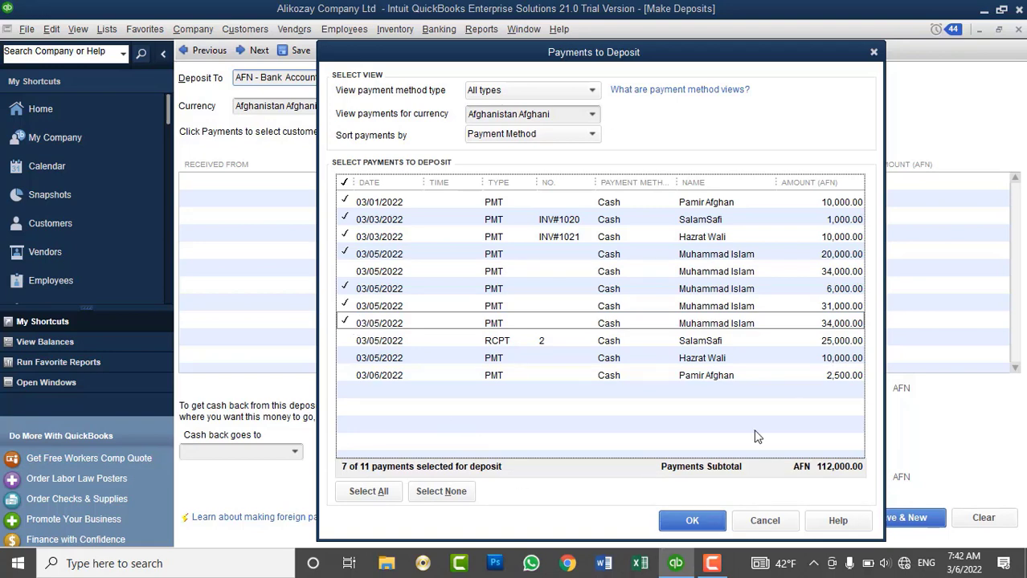
left_click(689, 522)
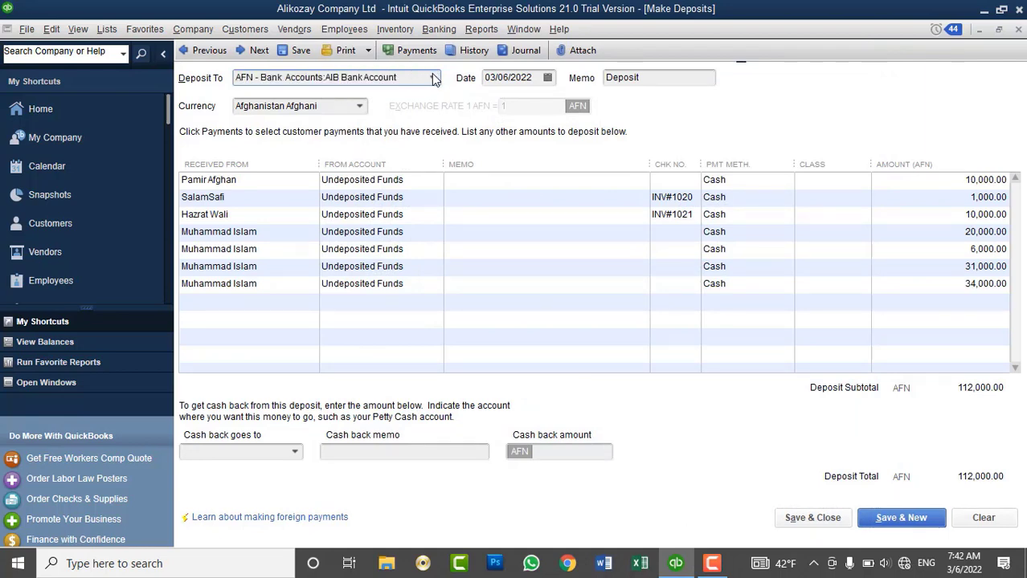
Keep AIB Bank Account and Afghanistan Afghani, then save the 112,000 AFN deposit.
left_click(433, 77)
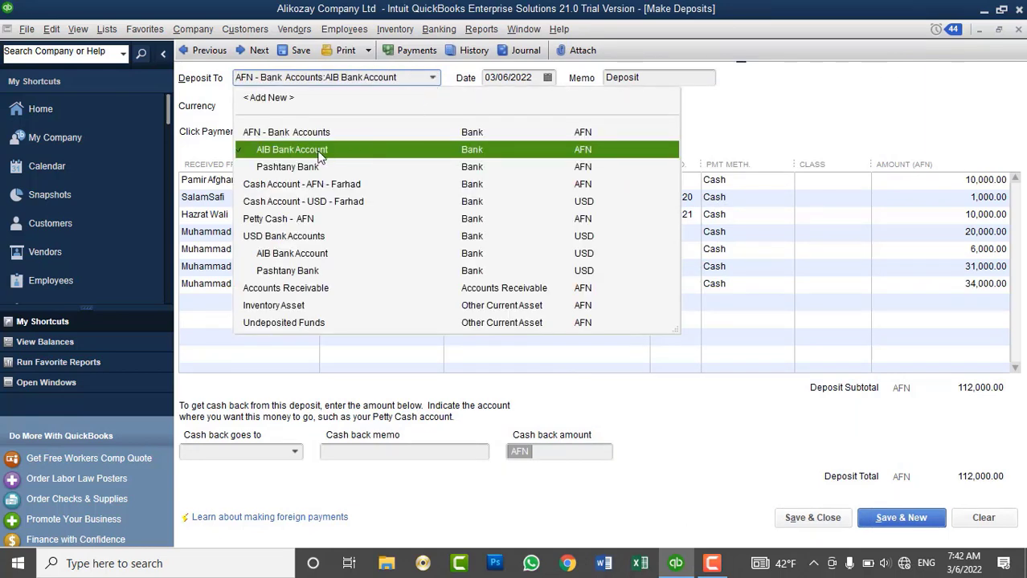
left_click(320, 153)
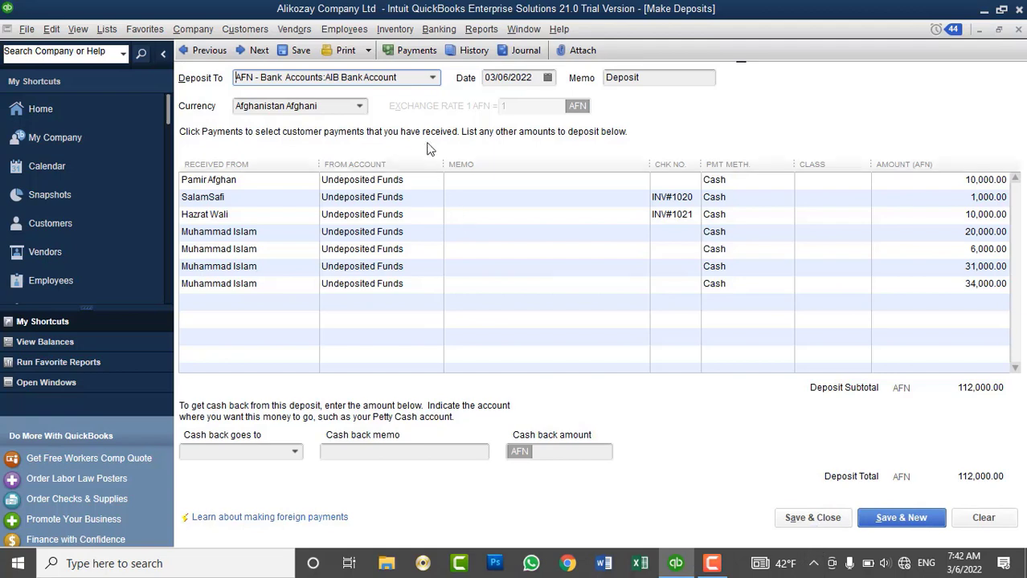
left_click(359, 106)
left_click(359, 106)
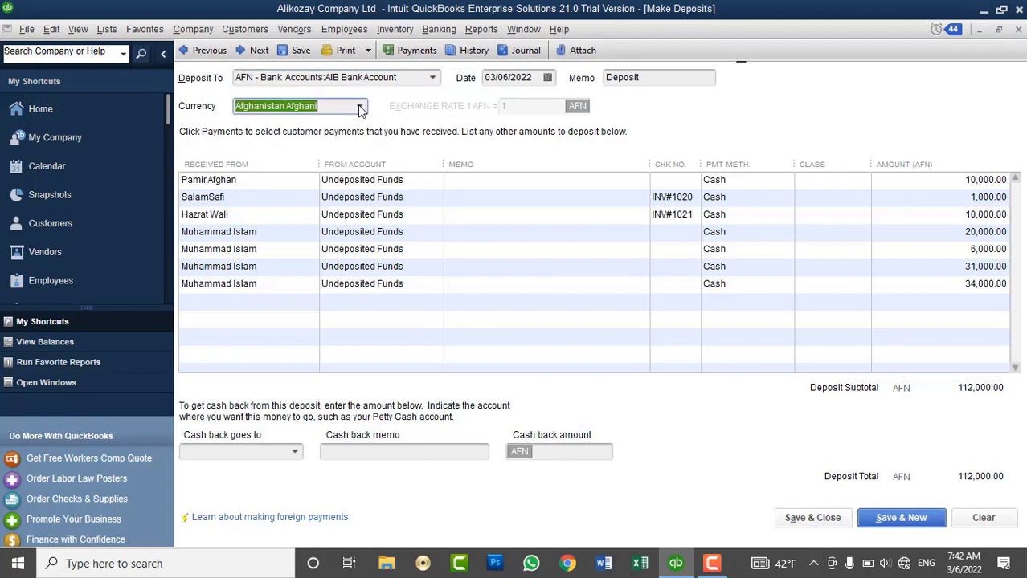
left_click(838, 519)
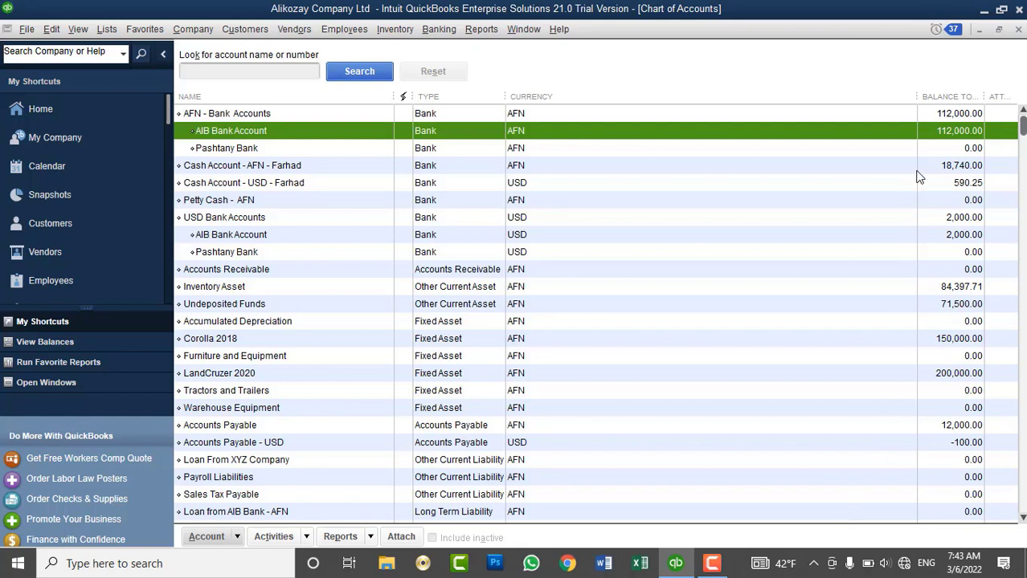
left_click(937, 116)
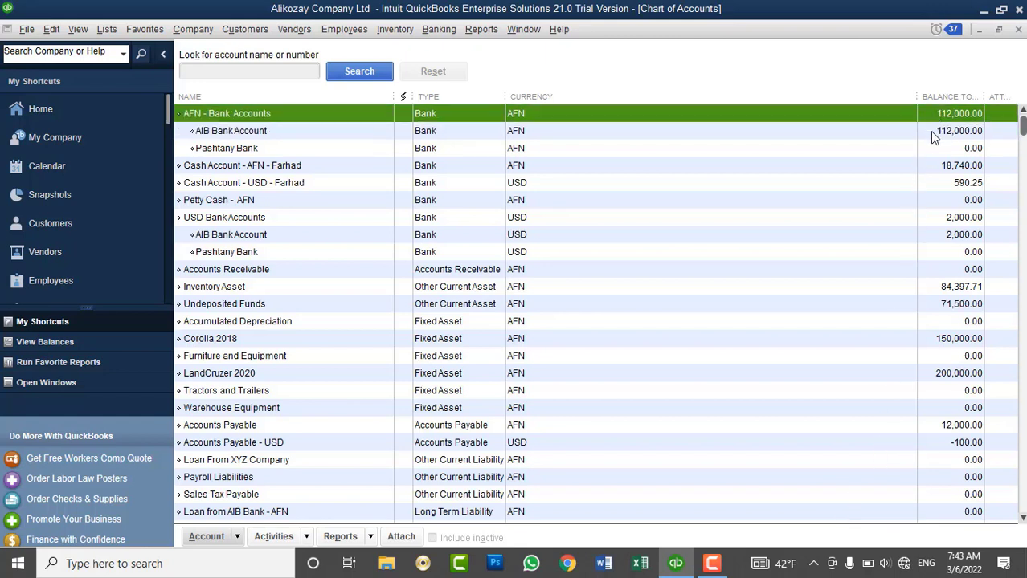
left_click(930, 131)
left_click(481, 28)
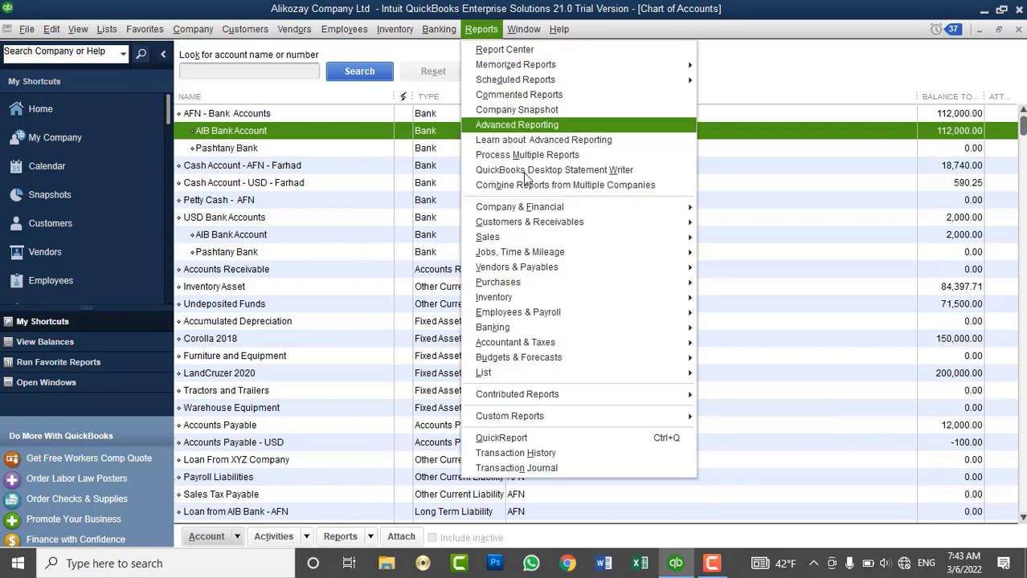
mouse_move(629, 209)
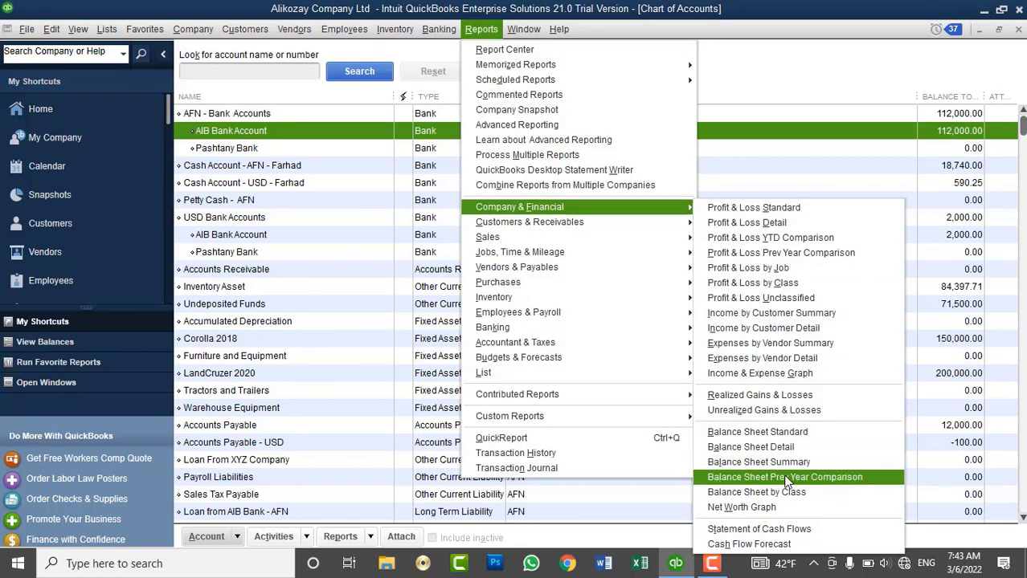
left_click(789, 434)
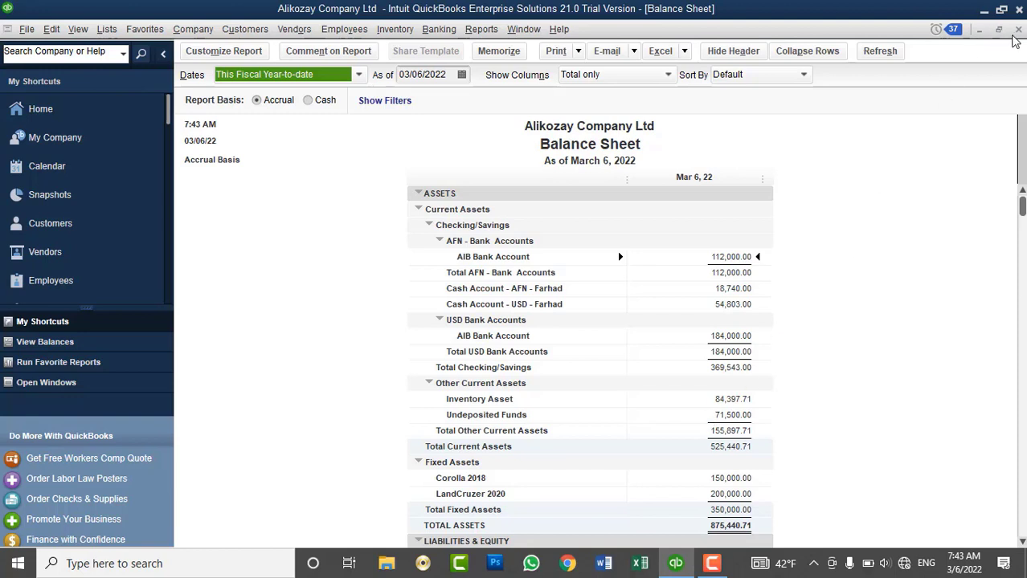
left_click(1017, 30)
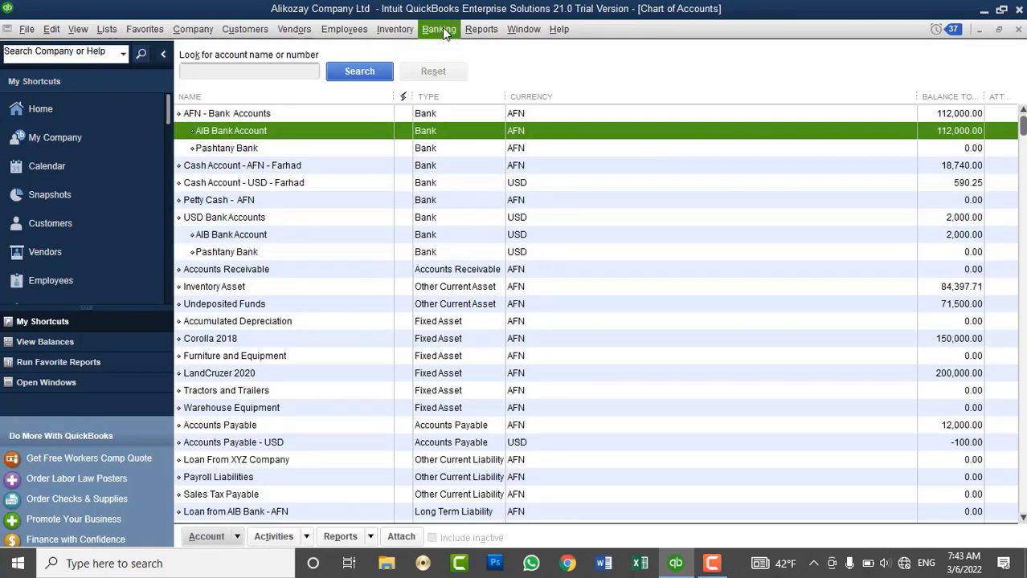
Deposit all four remaining payments, totalling 71,500 AFN, into the AFN cash account.
left_click(441, 29)
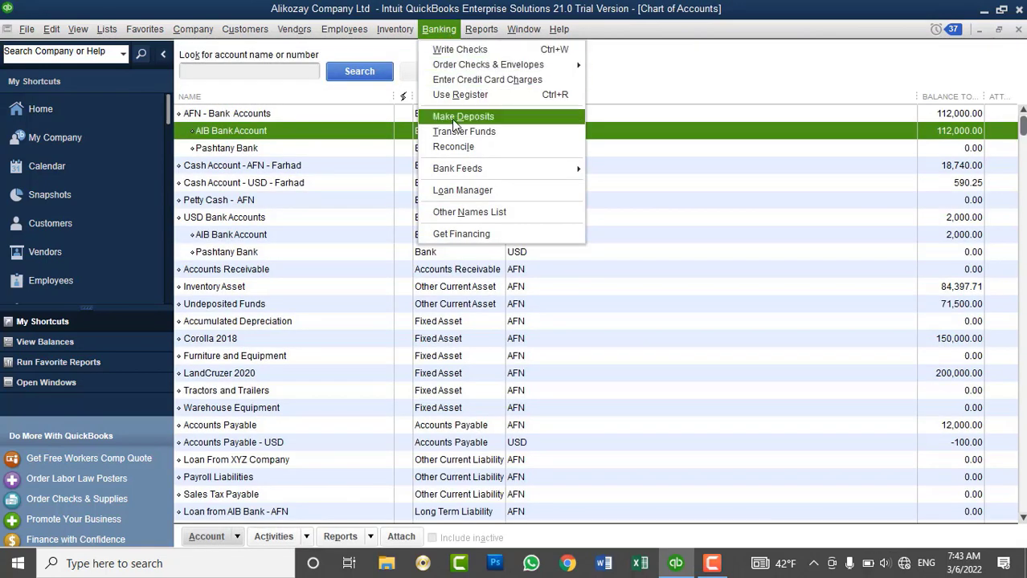
left_click(452, 119)
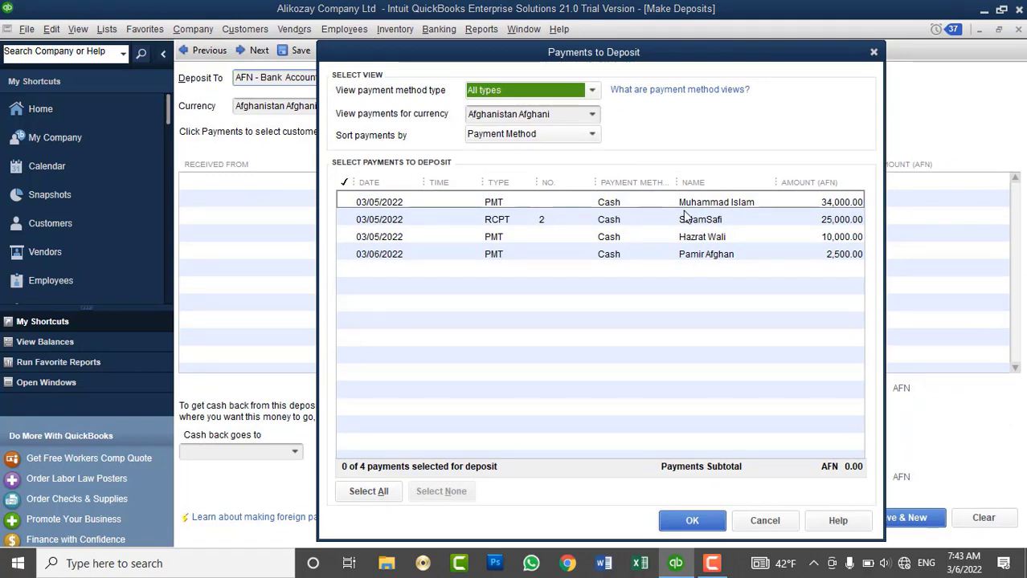
left_click(368, 490)
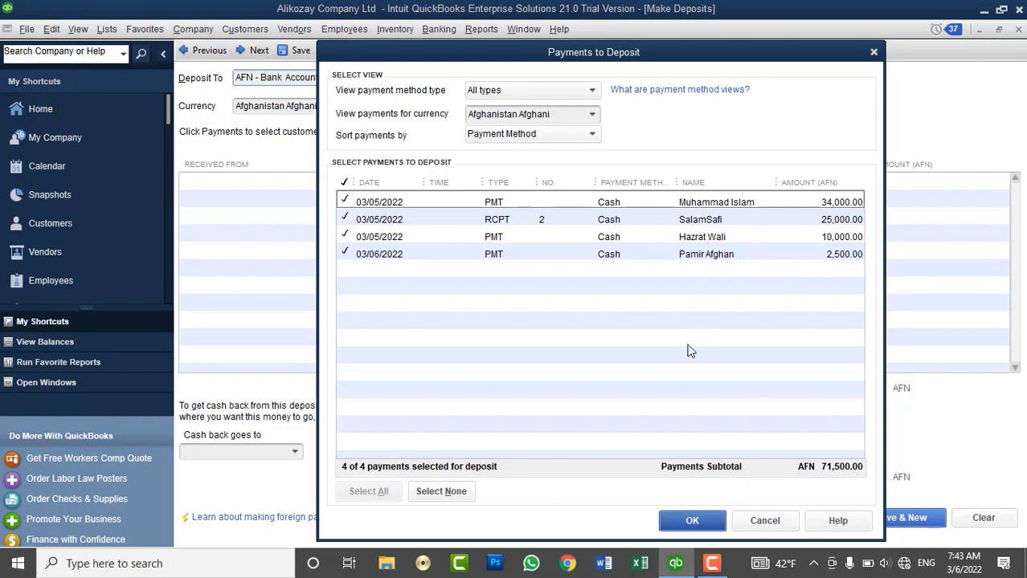
left_click(691, 520)
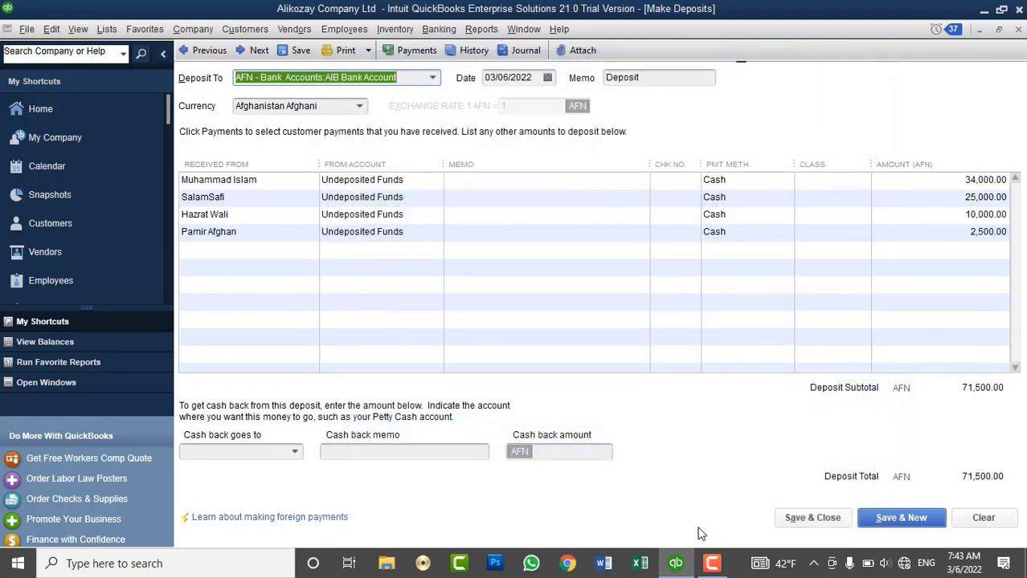
left_click(433, 78)
left_click(329, 185)
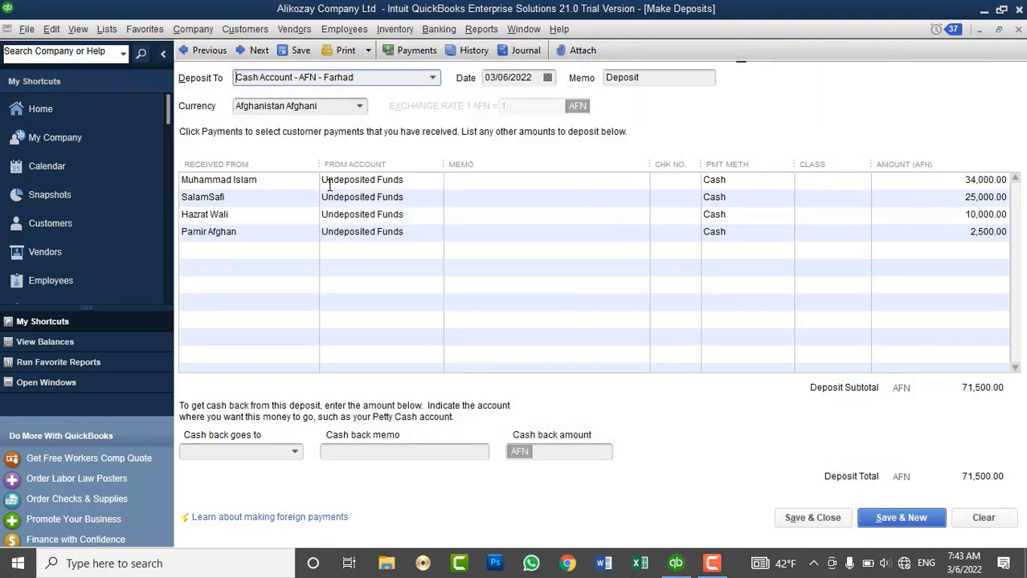
left_click(653, 77)
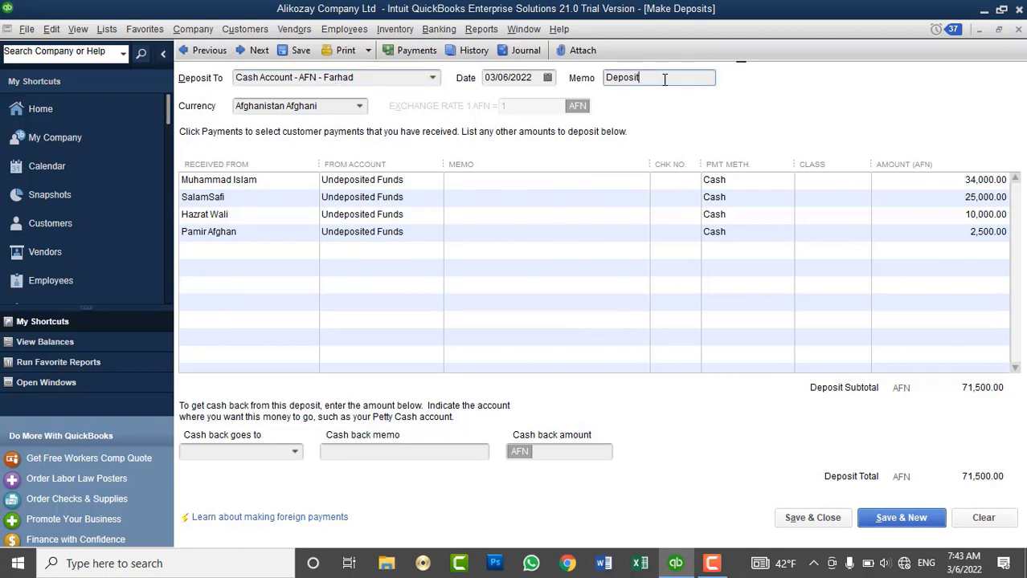
left_click(836, 524)
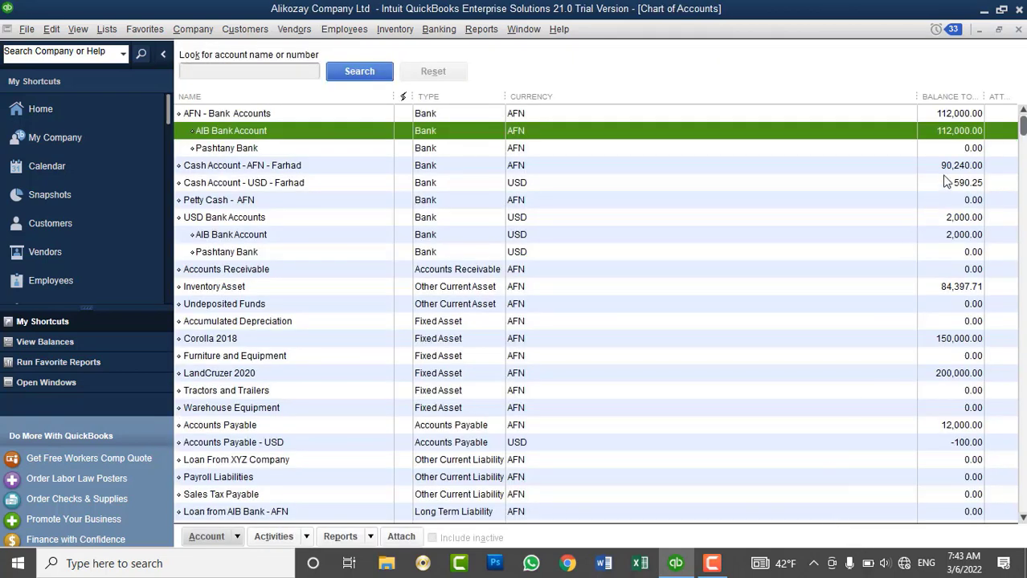
Check the AFN cash account's new balance and open the standard Balance Sheet report.
left_click(945, 168)
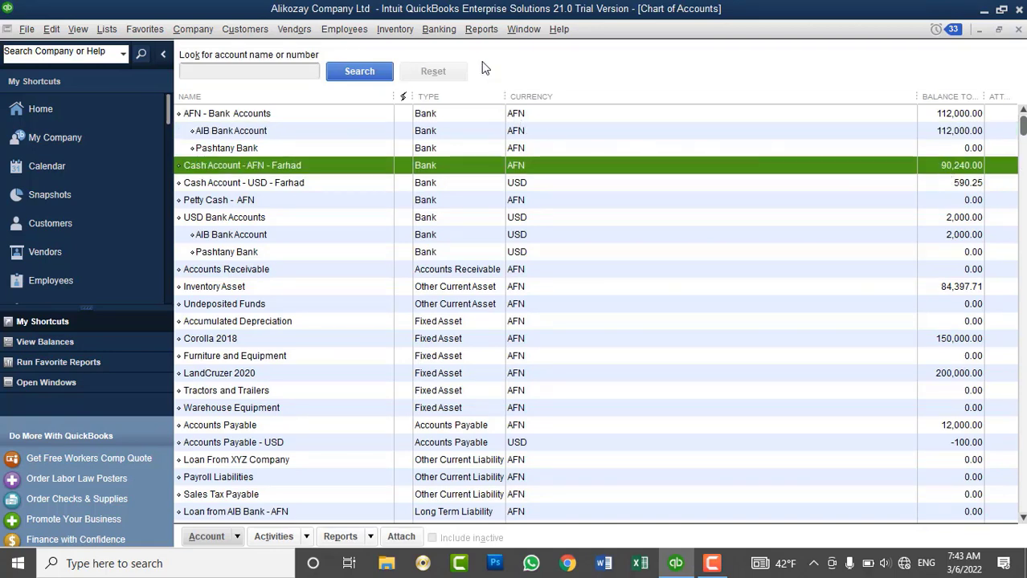
left_click(481, 28)
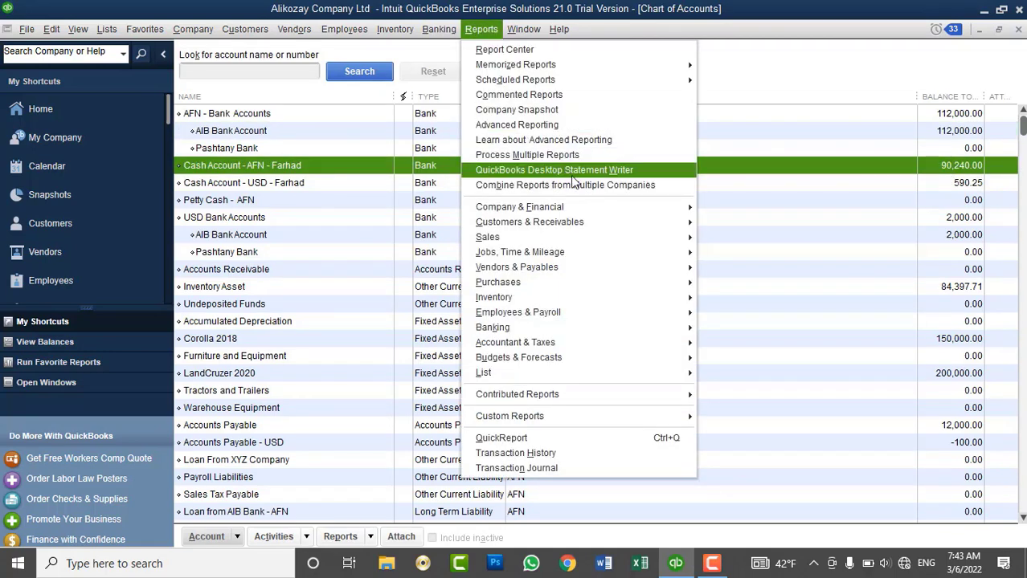
mouse_move(590, 202)
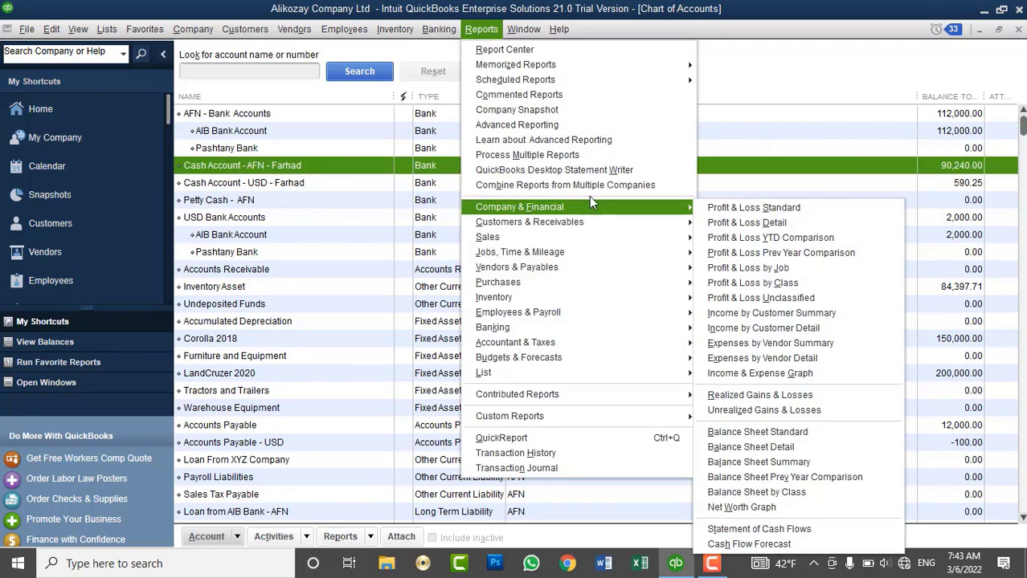
left_click(748, 435)
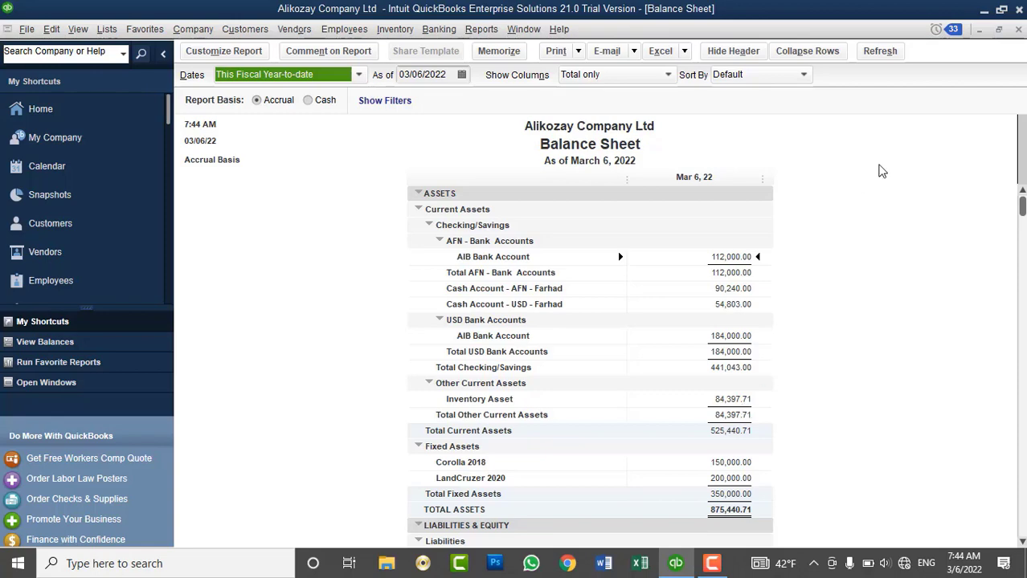
Close the balance sheet and start a new deposit into the AFN cash account.
left_click(1017, 30)
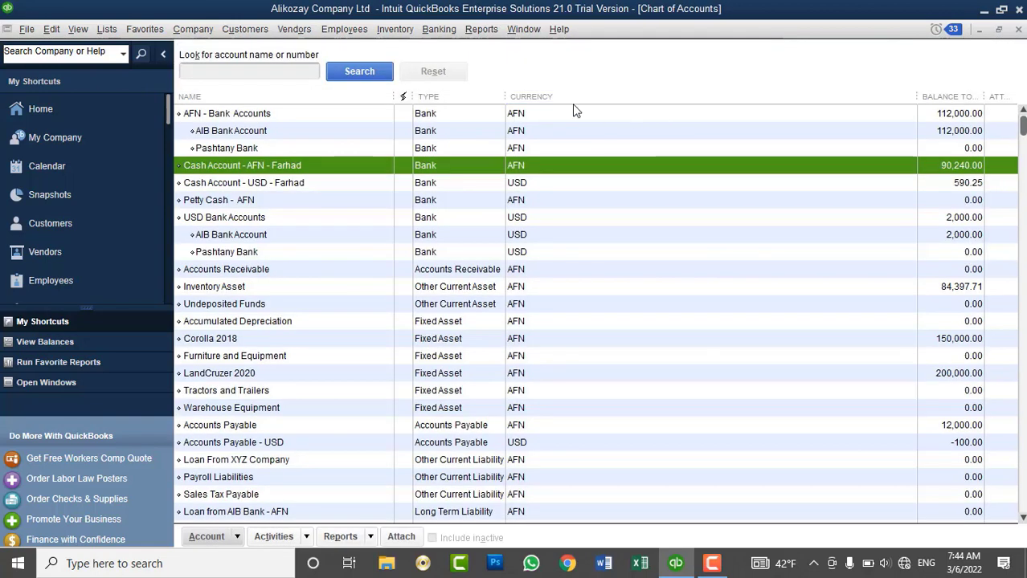
left_click(438, 31)
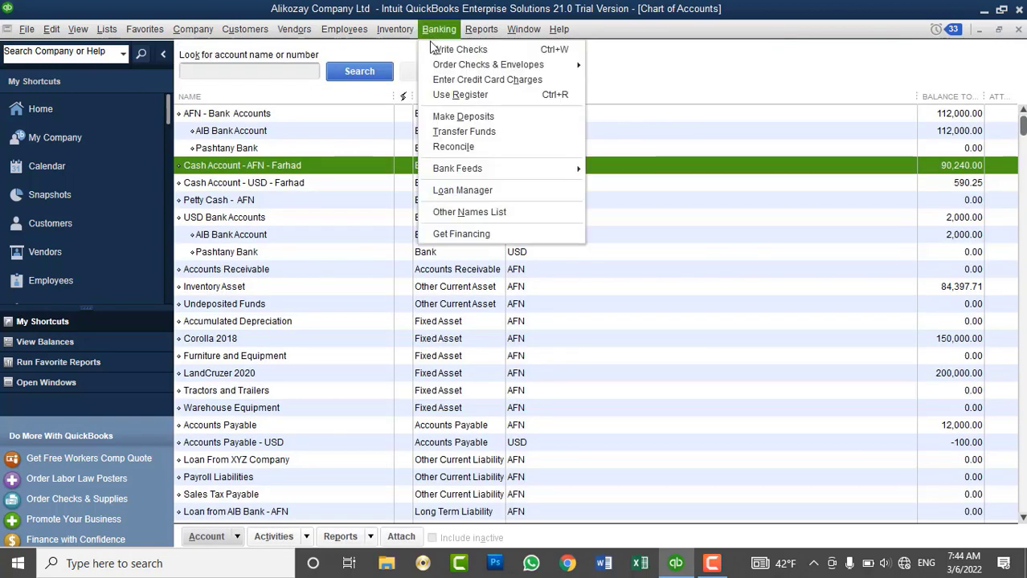
left_click(462, 118)
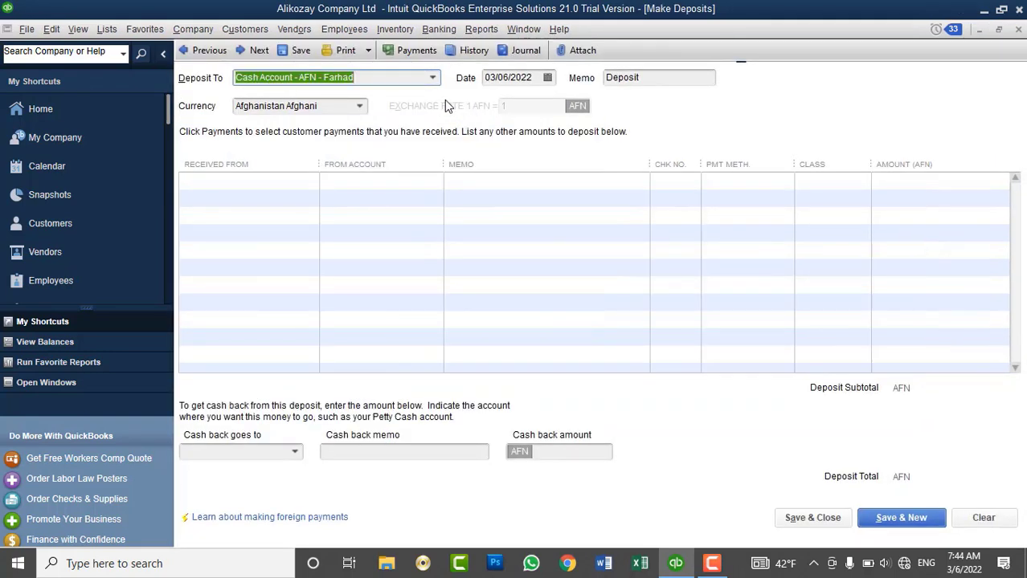
Discard the blank deposit, review the AIB Bank and AFN cash account rows, then open the Customer Center.
left_click(1018, 30)
left_click(438, 31)
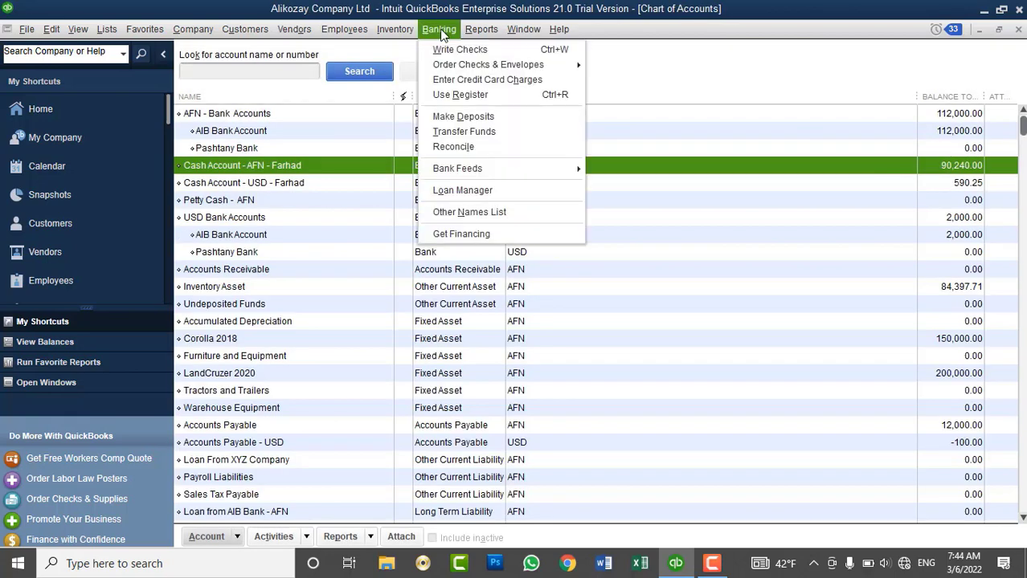
left_click(274, 130)
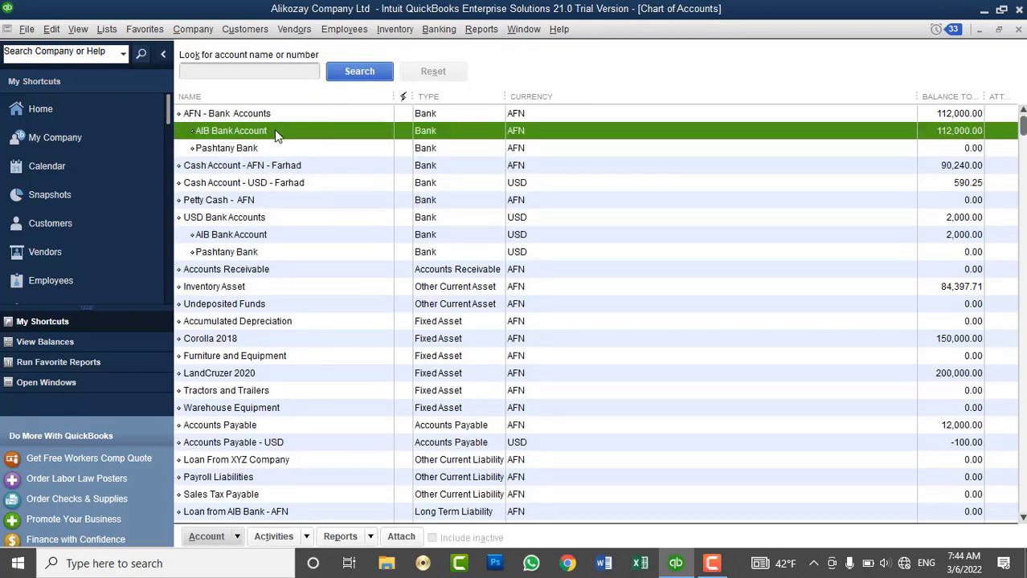
left_click(273, 166)
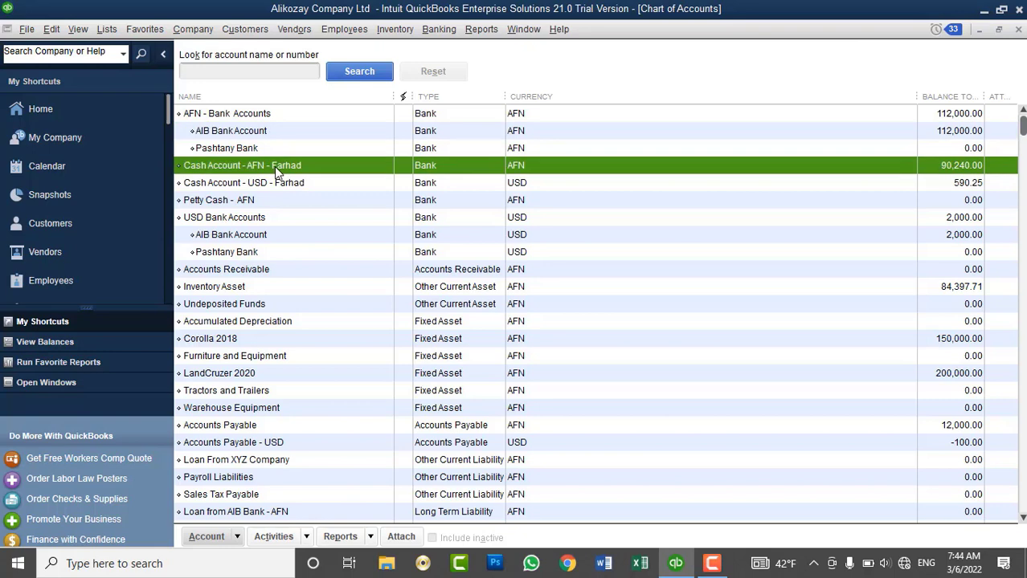
left_click(245, 29)
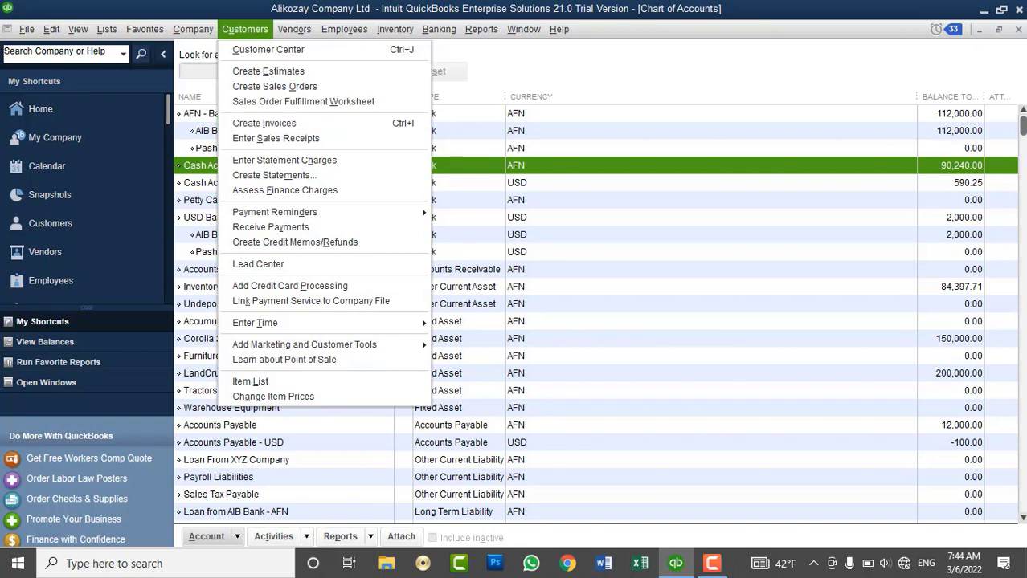
left_click(268, 49)
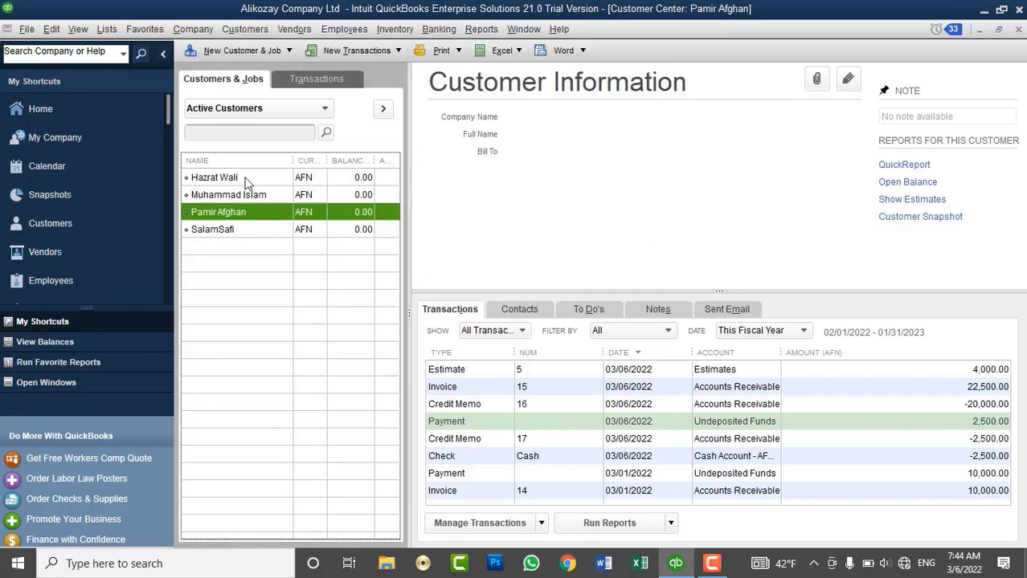
left_click(56, 252)
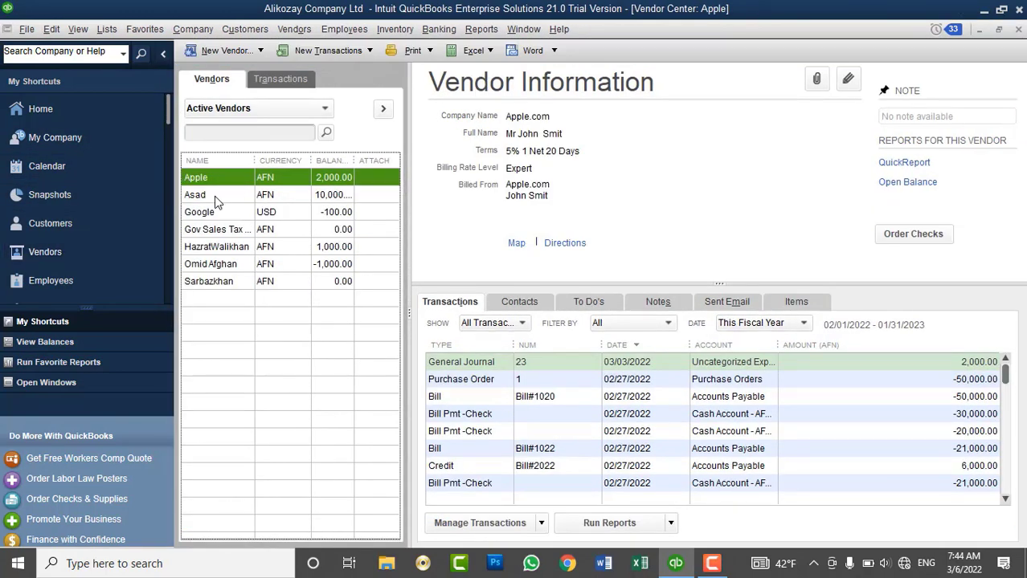
right_click(215, 199)
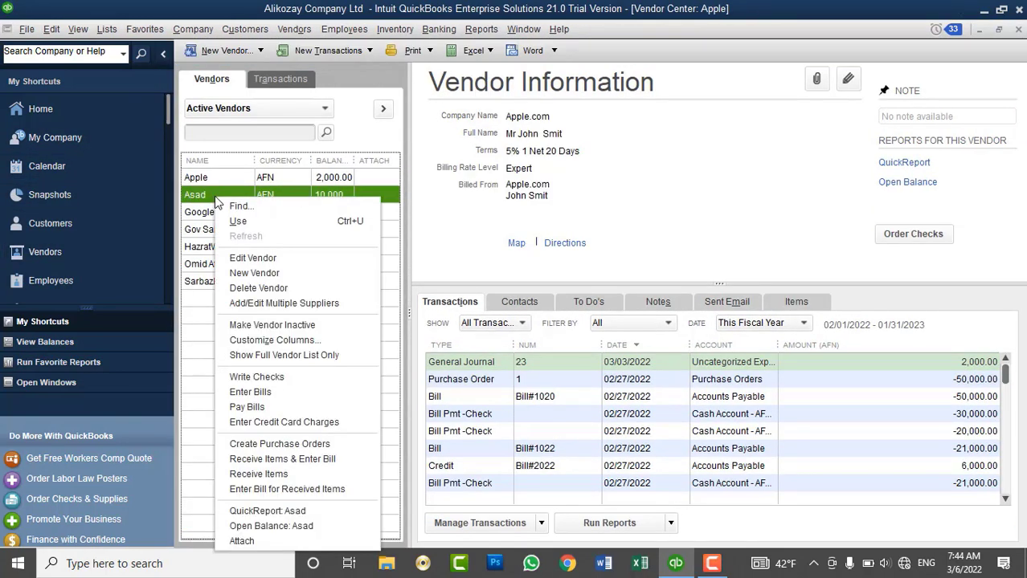
left_click(261, 257)
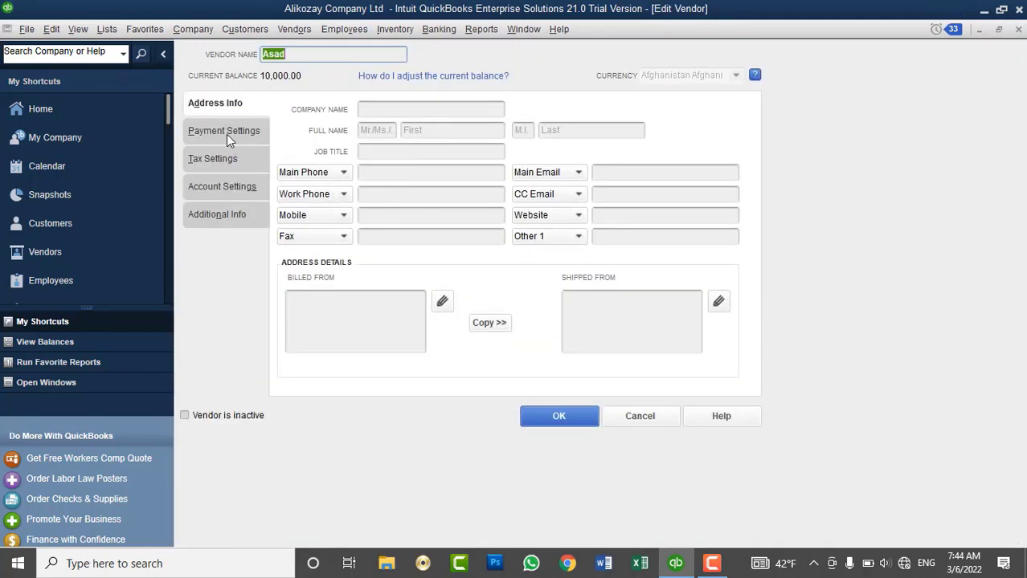
left_click(227, 133)
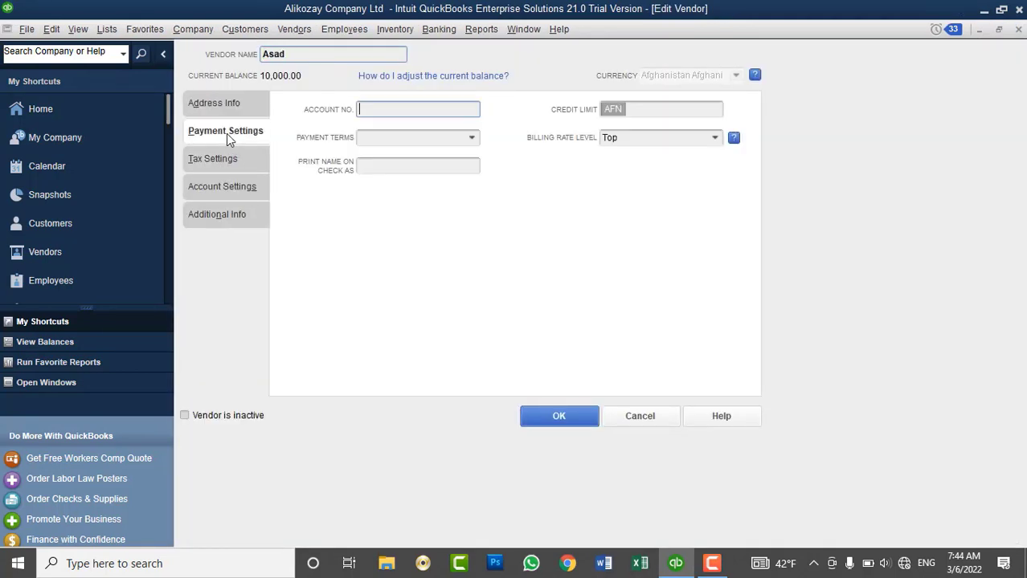
left_click(474, 138)
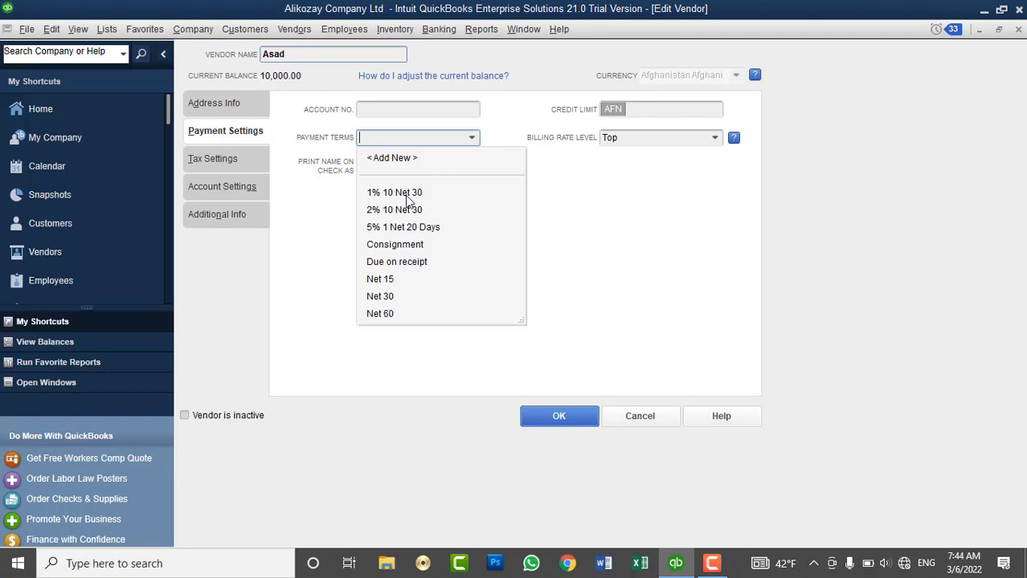
left_click(625, 415)
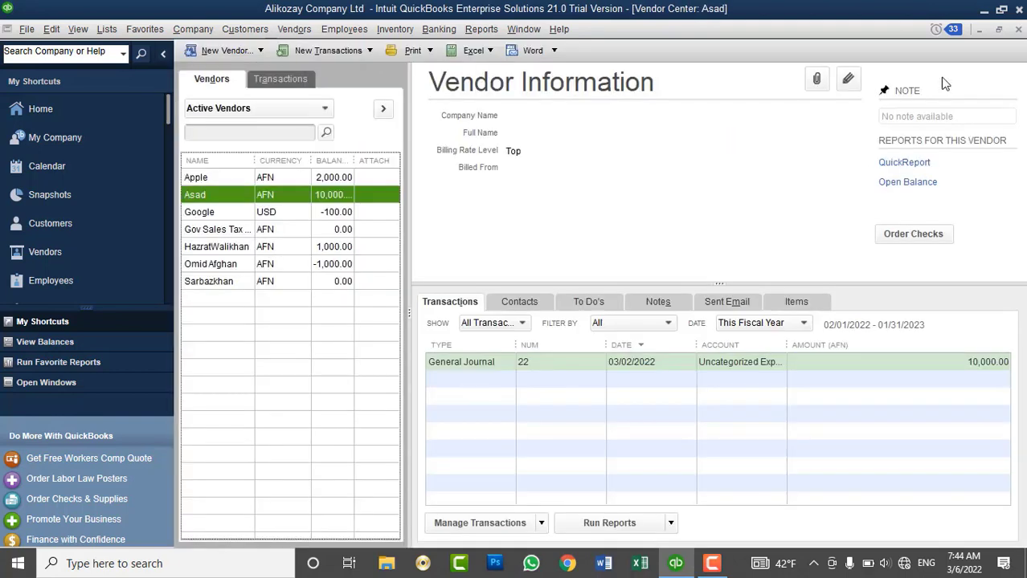
left_click(1018, 30)
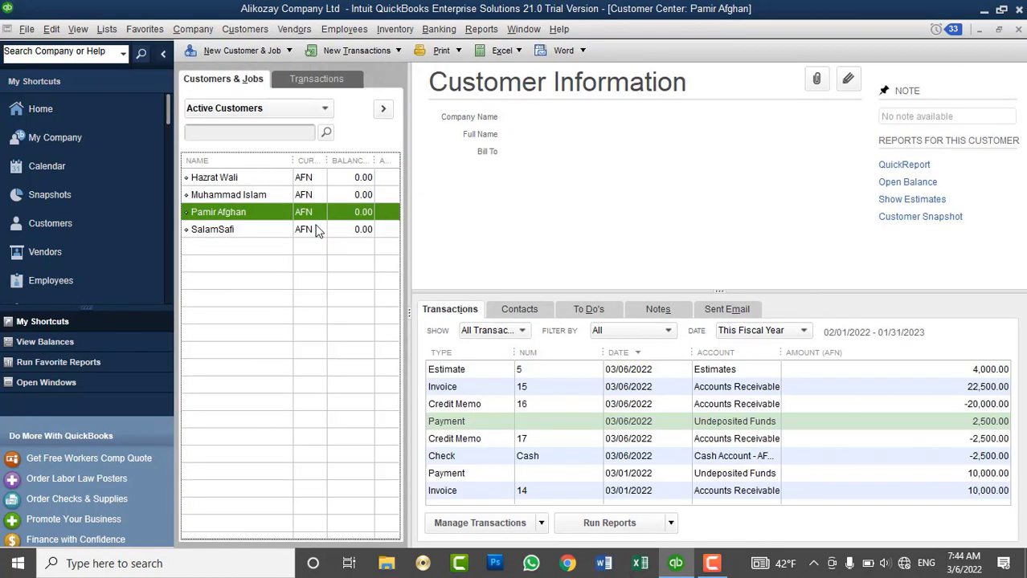
right_click(217, 217)
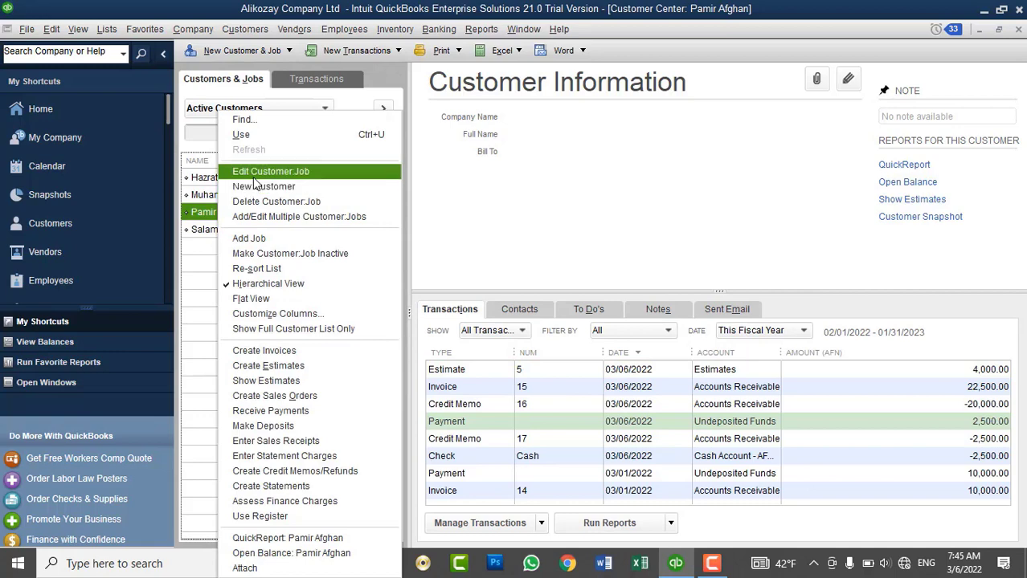
left_click(253, 184)
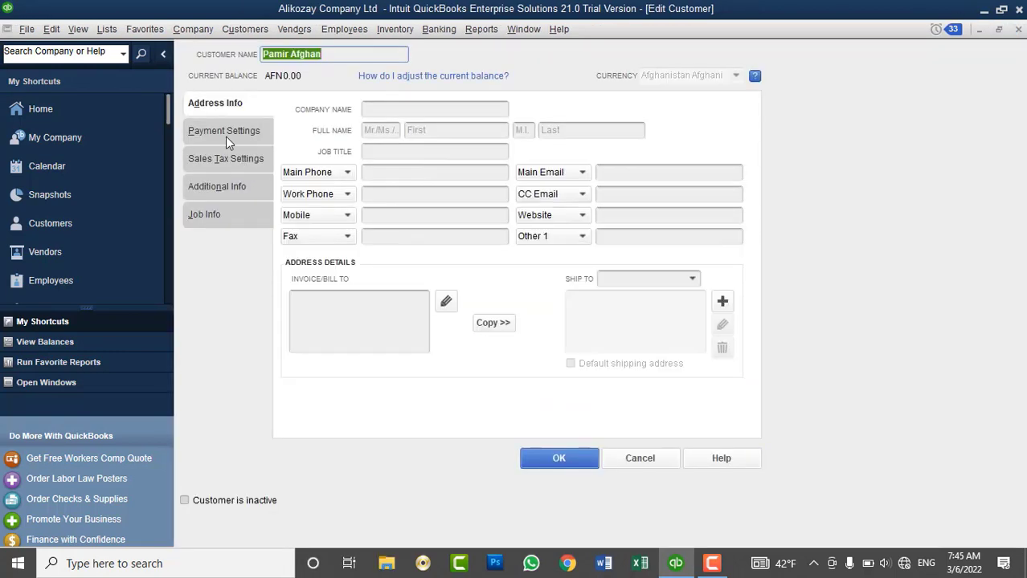
left_click(225, 133)
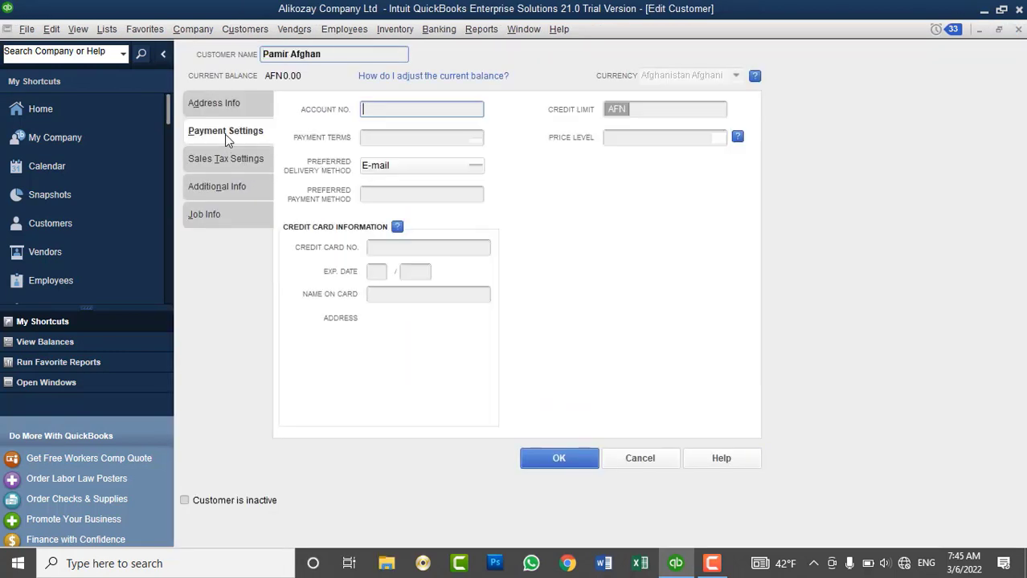
left_click(476, 137)
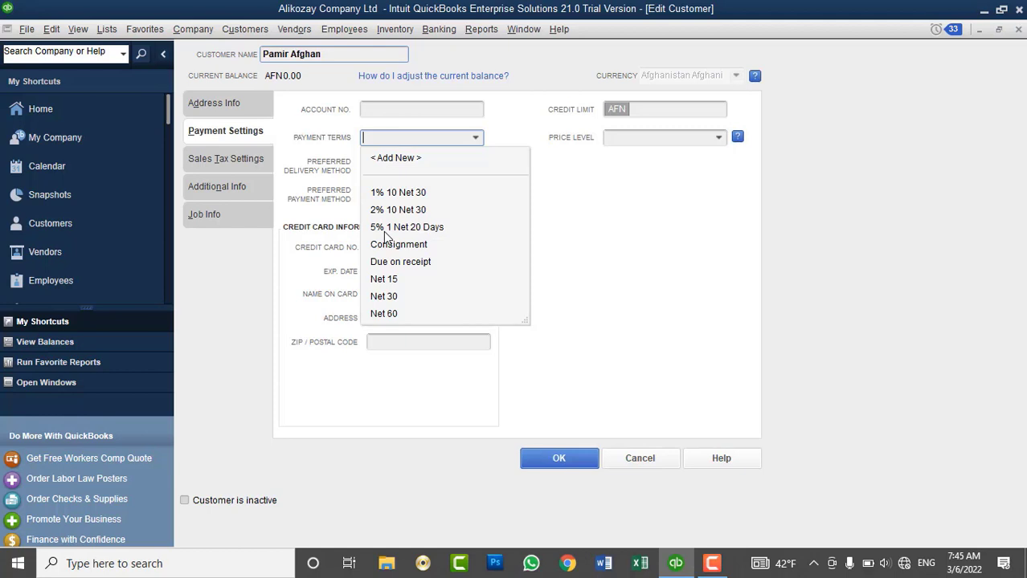
left_click(386, 229)
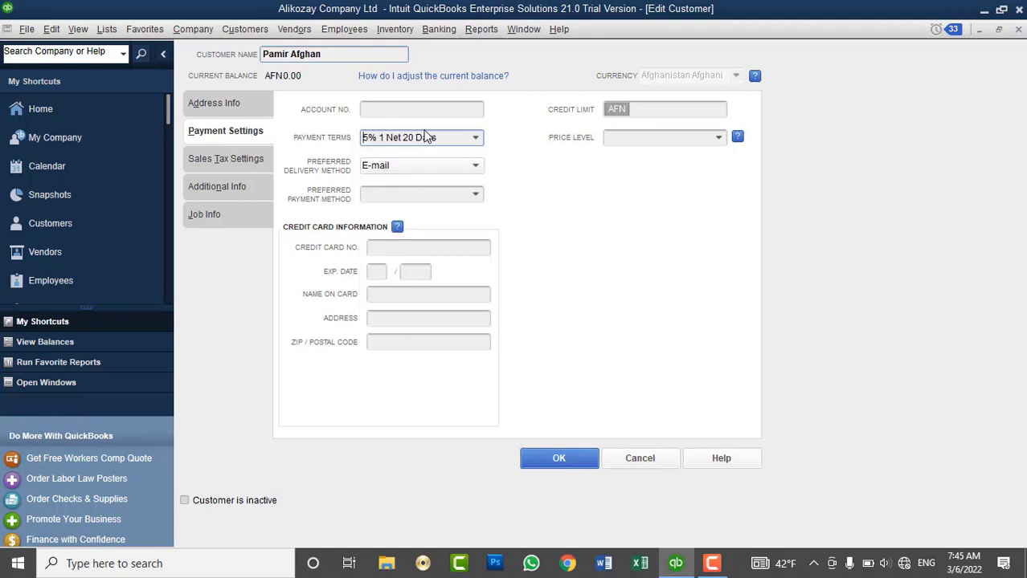
left_click(553, 458)
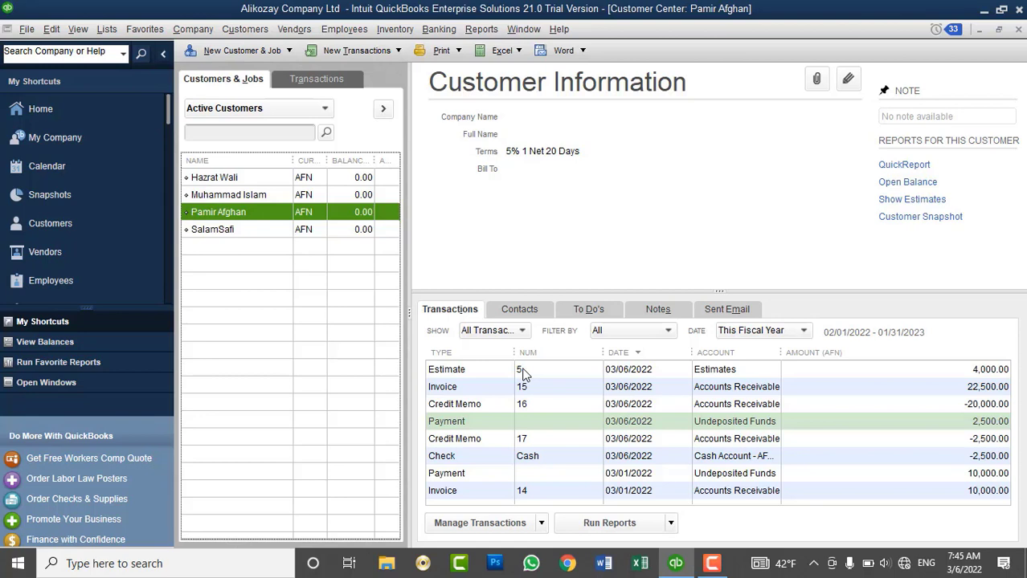
left_click(521, 372)
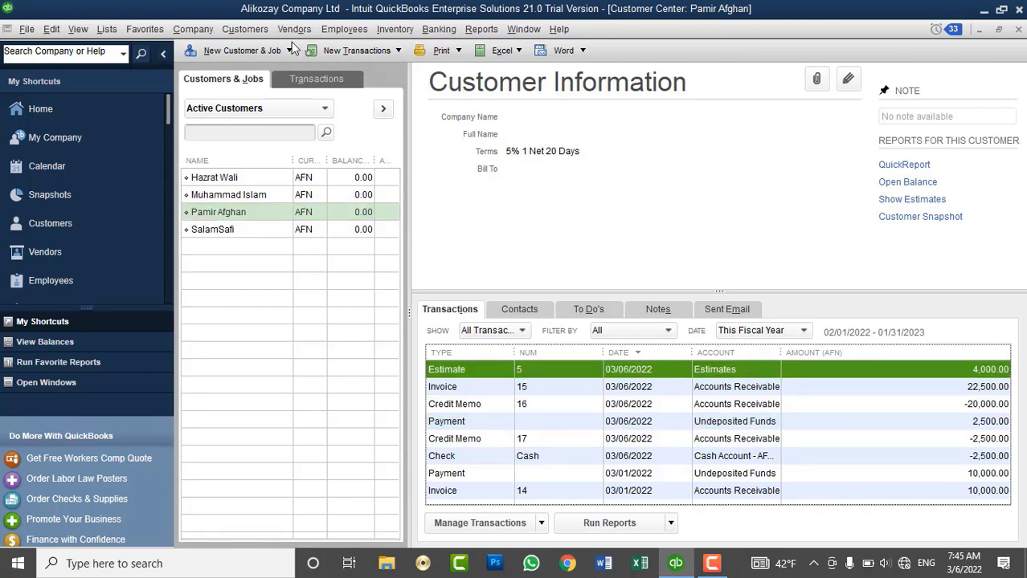
left_click(250, 215)
left_click(262, 29)
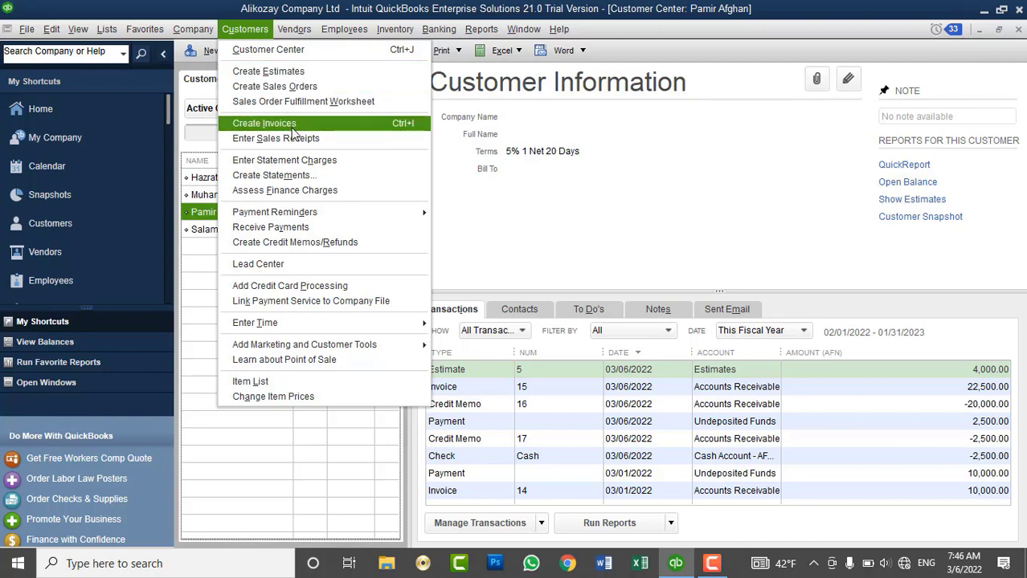
left_click(293, 127)
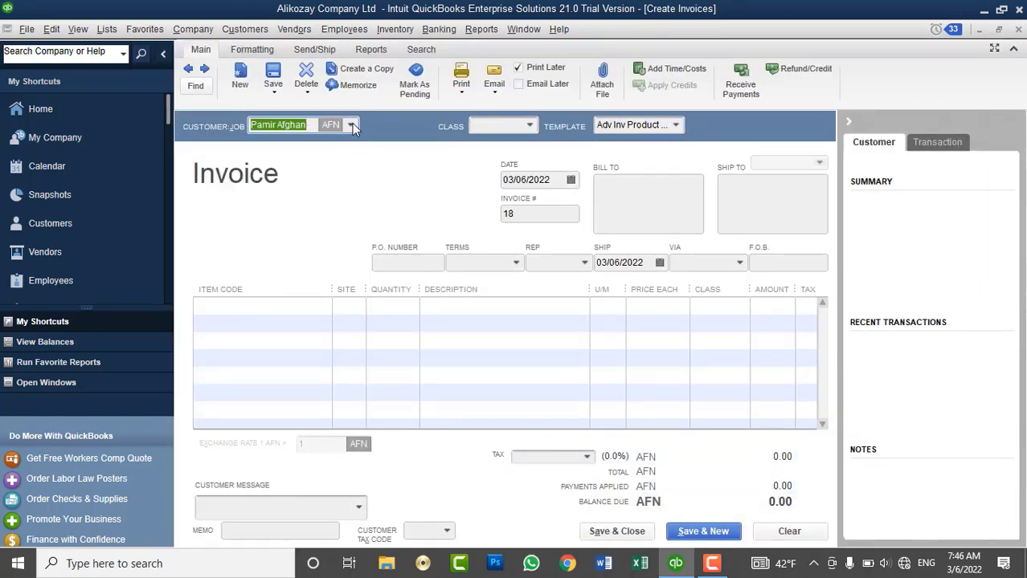
left_click(352, 126)
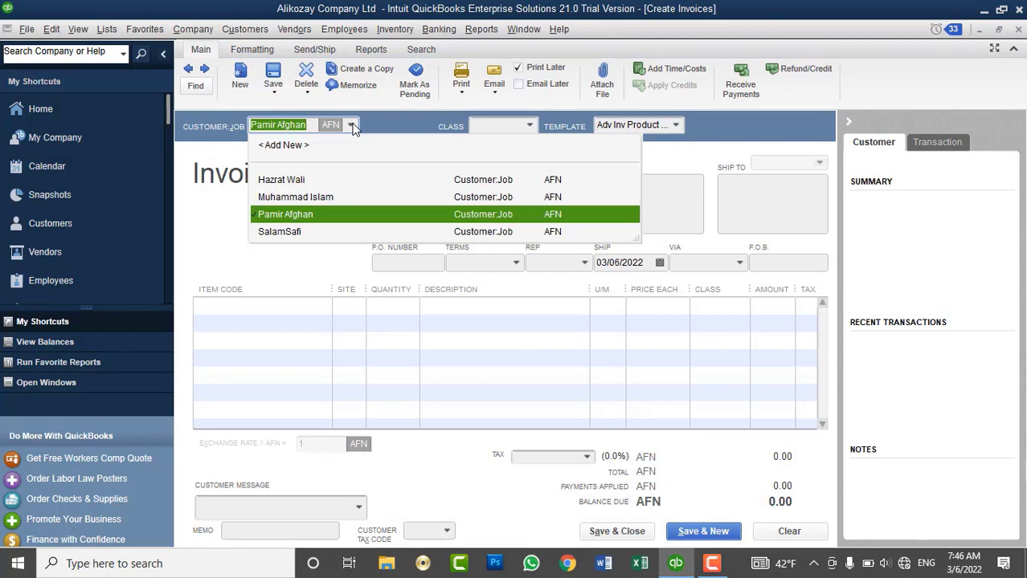
left_click(298, 214)
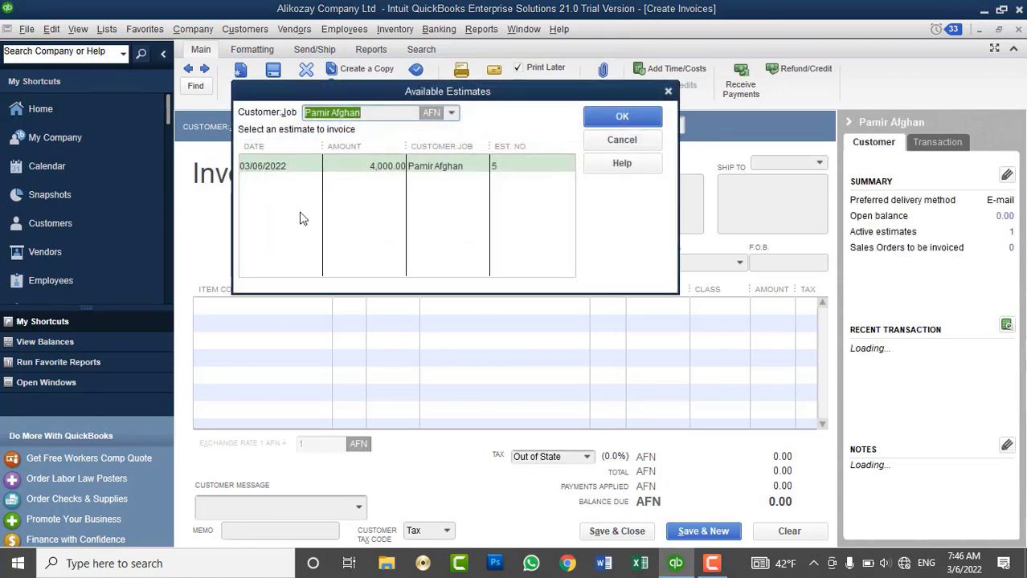
left_click(620, 140)
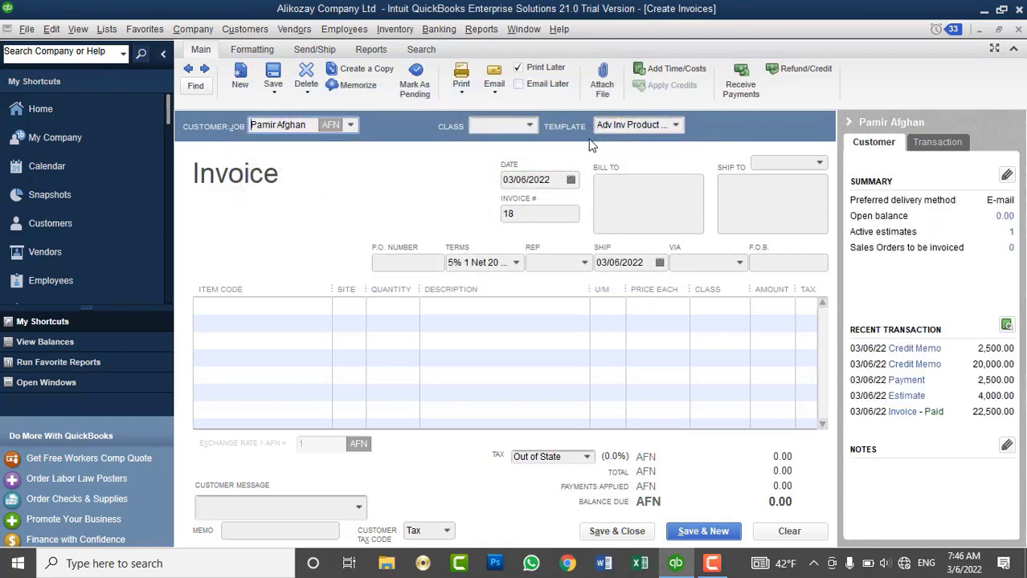
Add an Intel Corei7 CPU line with quantity 5.
left_click(294, 305)
left_click(325, 306)
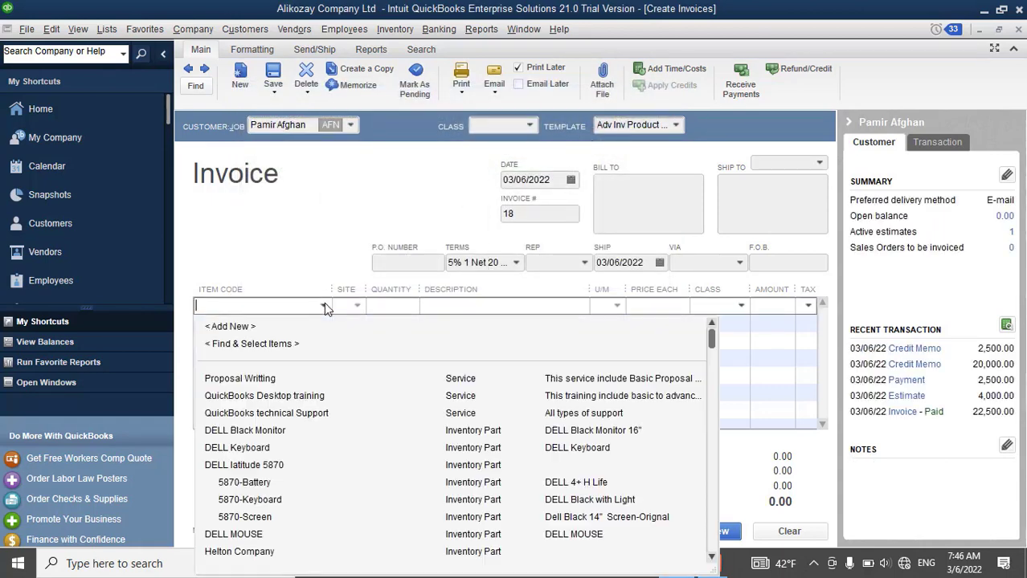
scroll(359, 384, "down", 2)
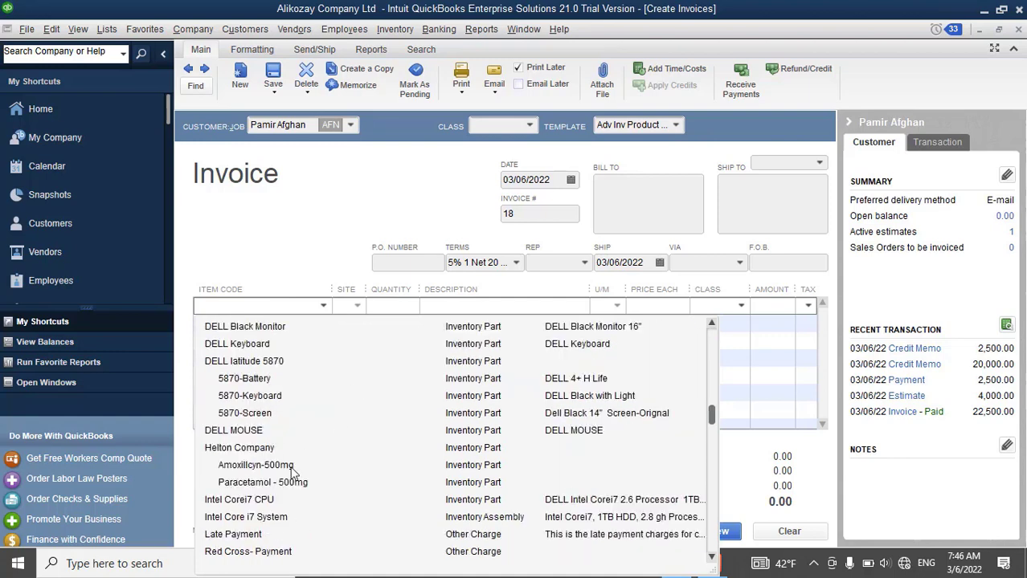
left_click(255, 500)
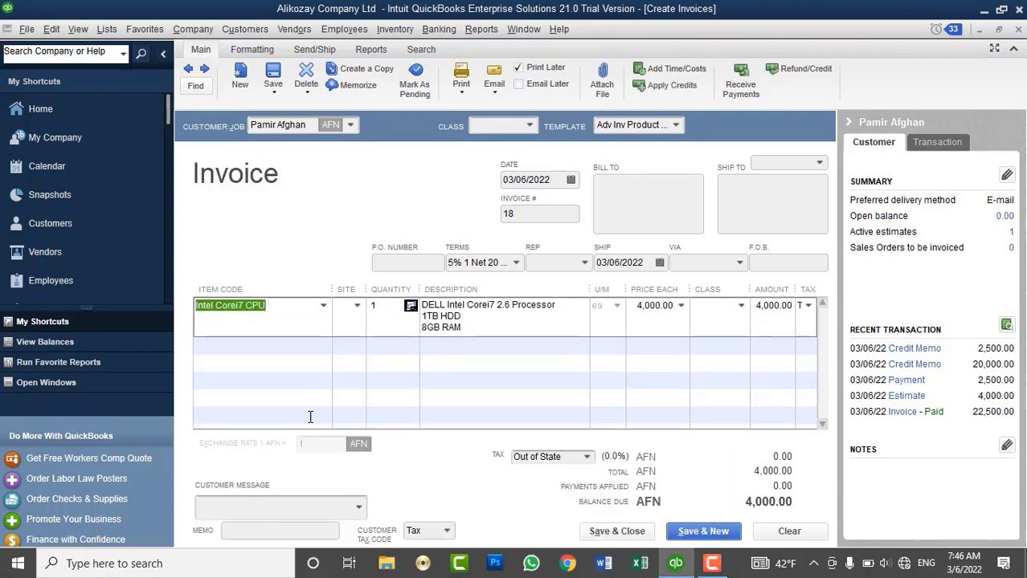
left_click(381, 304)
key("BackSpace")
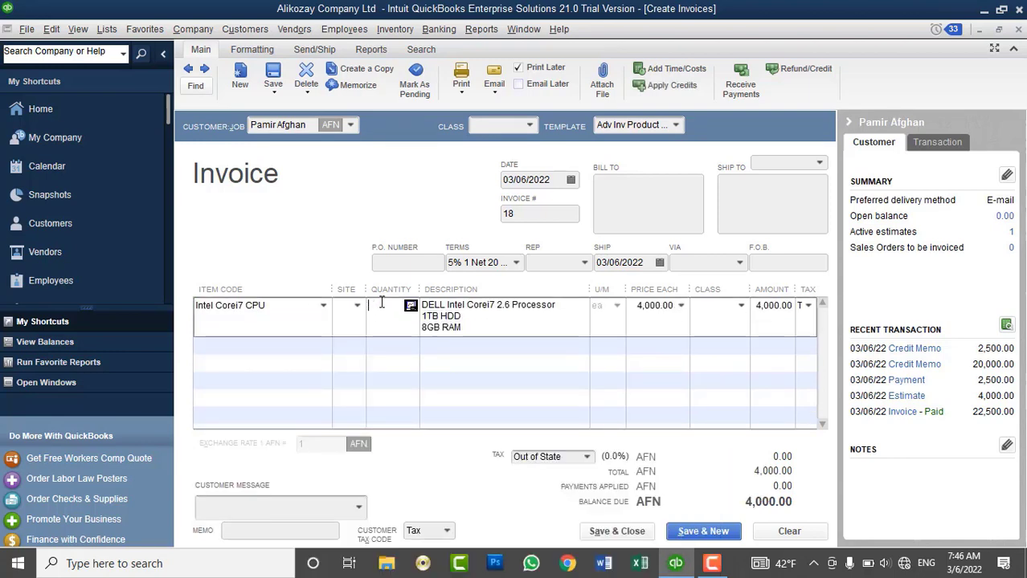
type("5")
key("Tab")
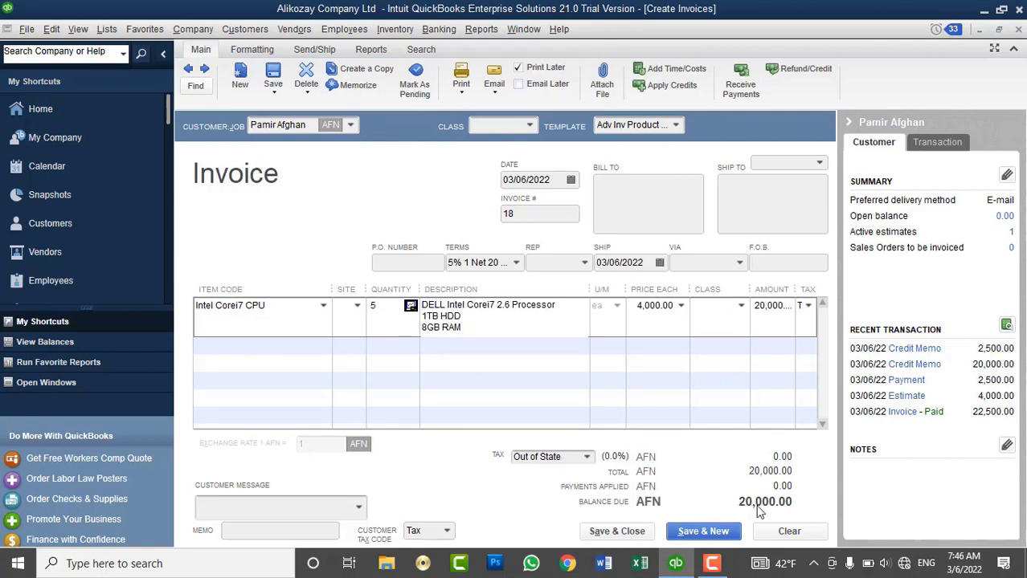
Set the site to Kabul Main Branch, add the thank-you message, and save invoice 18.
left_click(357, 307)
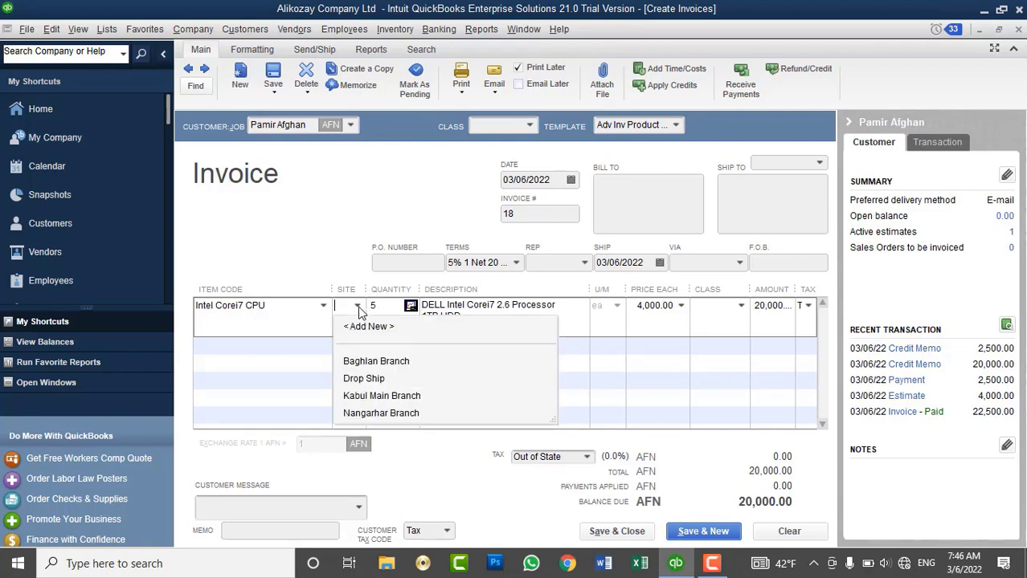
left_click(356, 396)
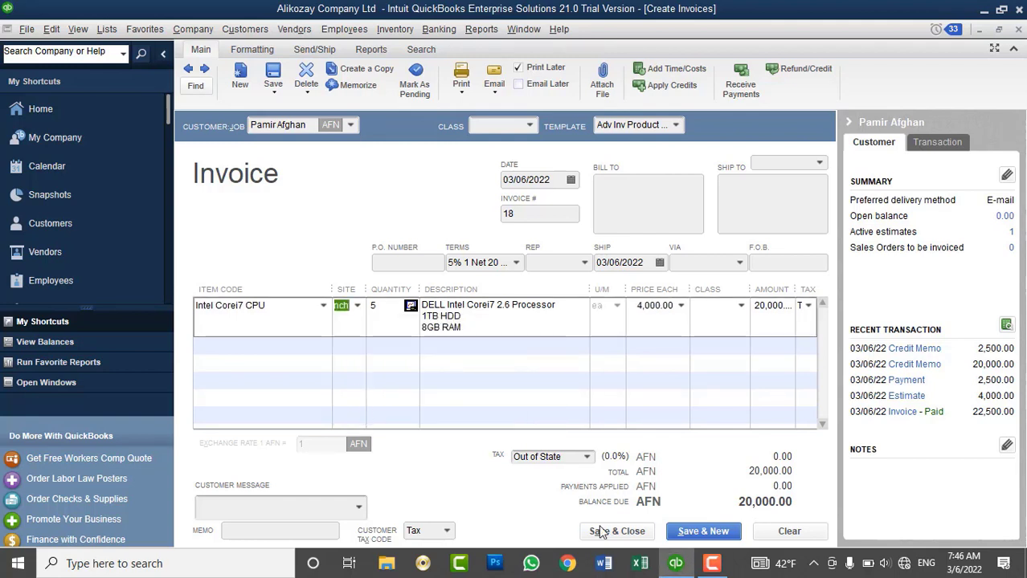
left_click(358, 507)
left_click(301, 466)
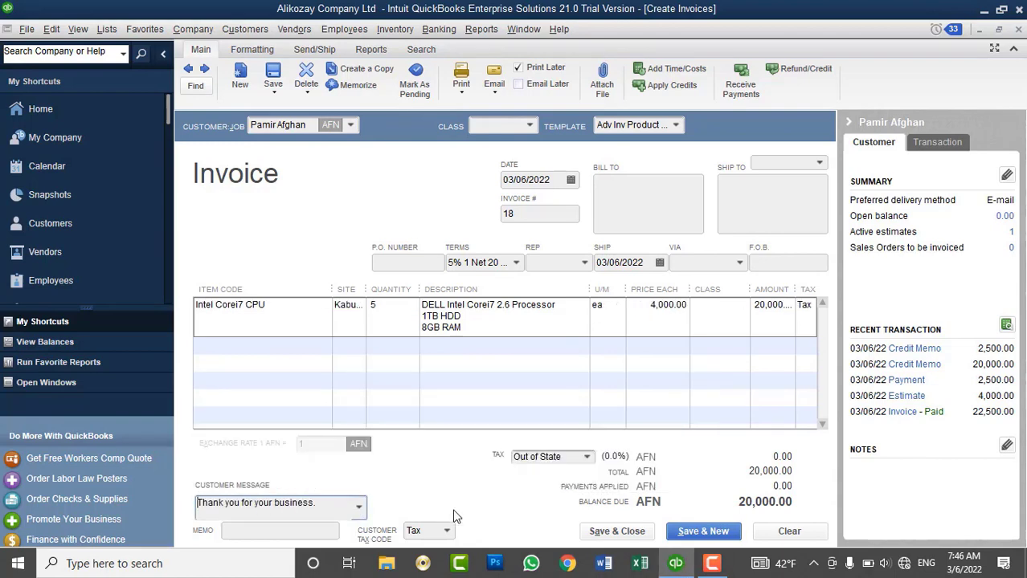
left_click(600, 533)
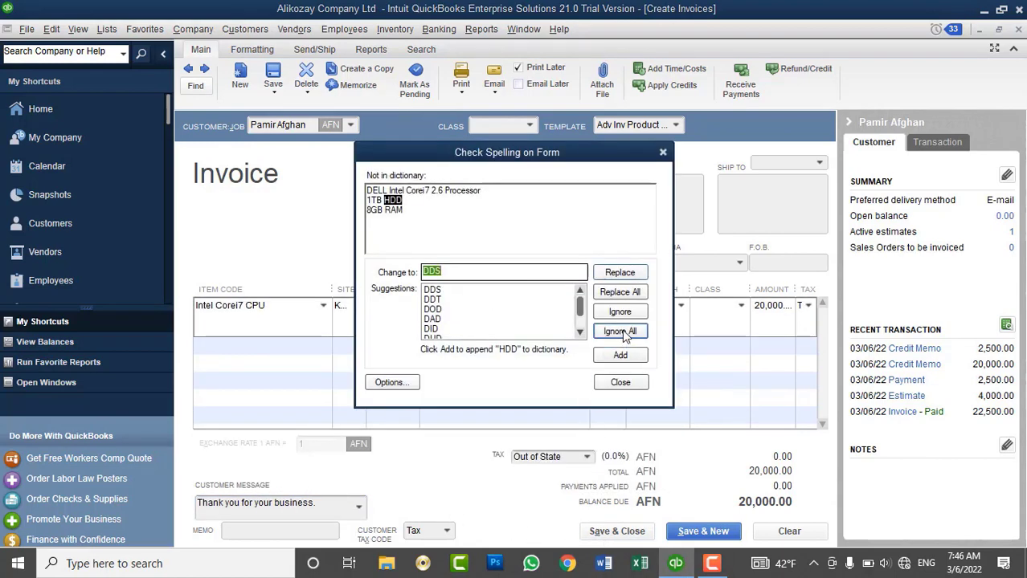
left_click(620, 331)
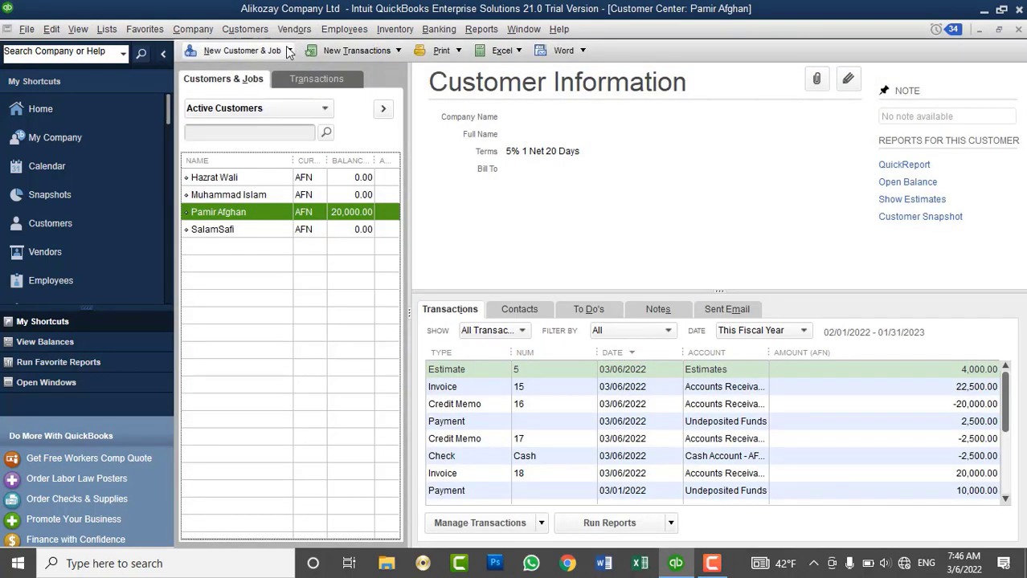
Record a 20,000 AFN cash payment against invoice 18, dated 03/06/2022.
left_click(260, 37)
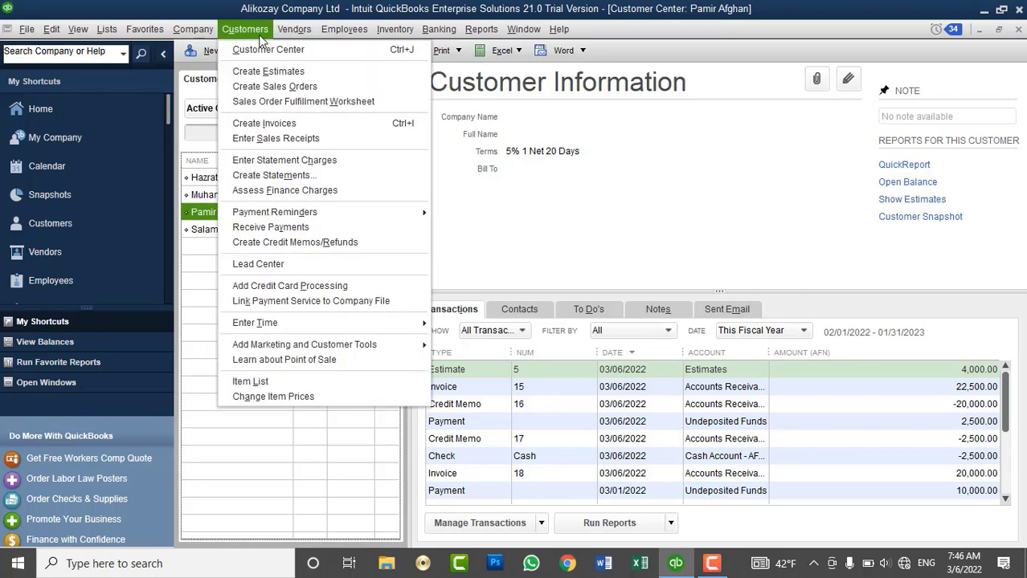
left_click(270, 227)
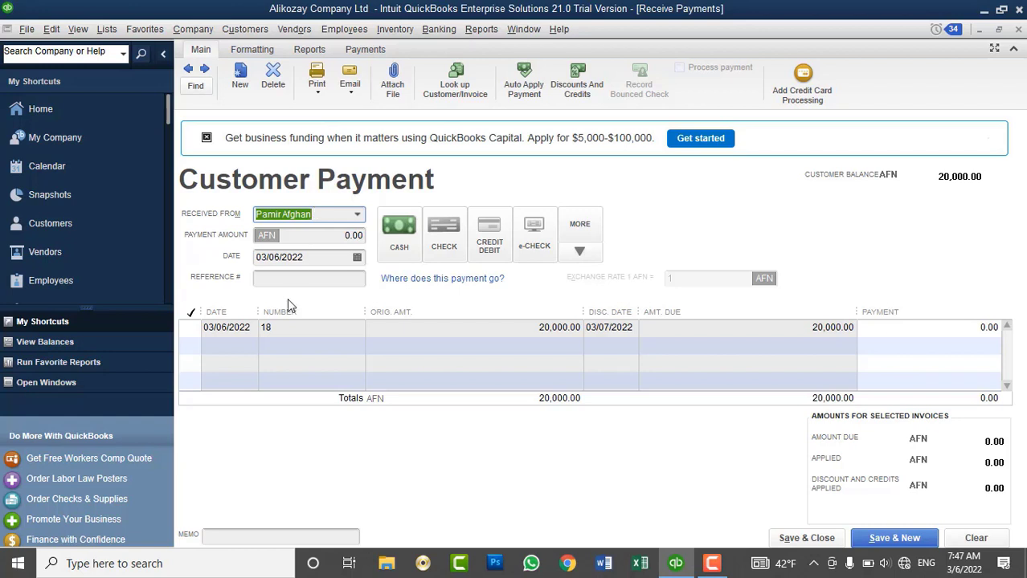
left_click(196, 332)
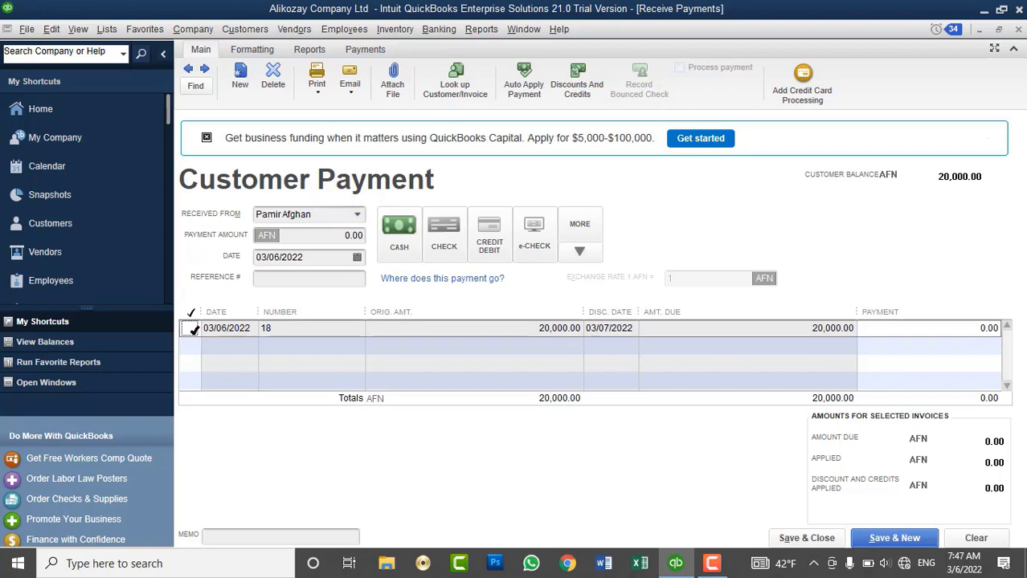
left_click(193, 329)
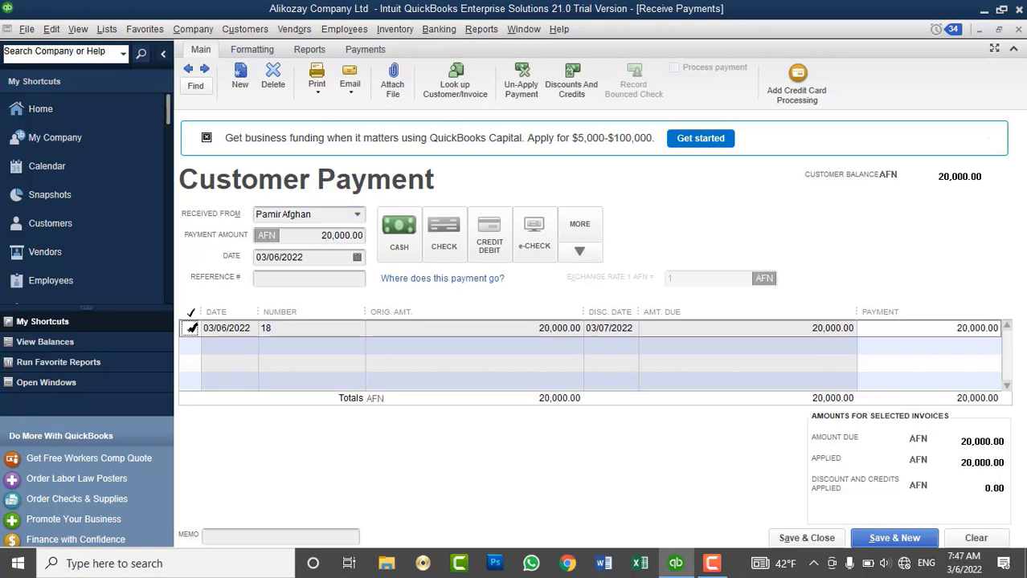
left_click(320, 235)
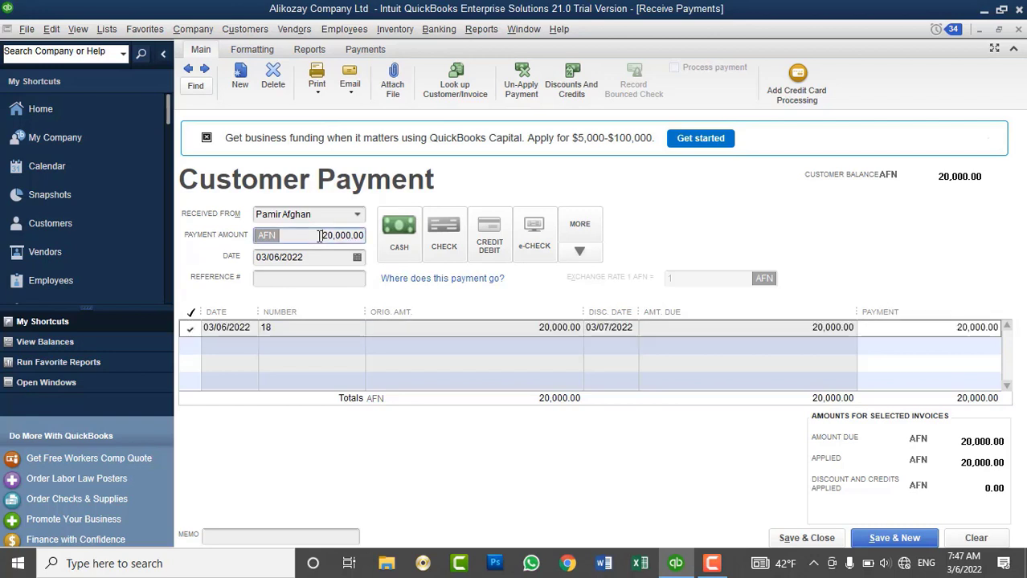
left_click(394, 241)
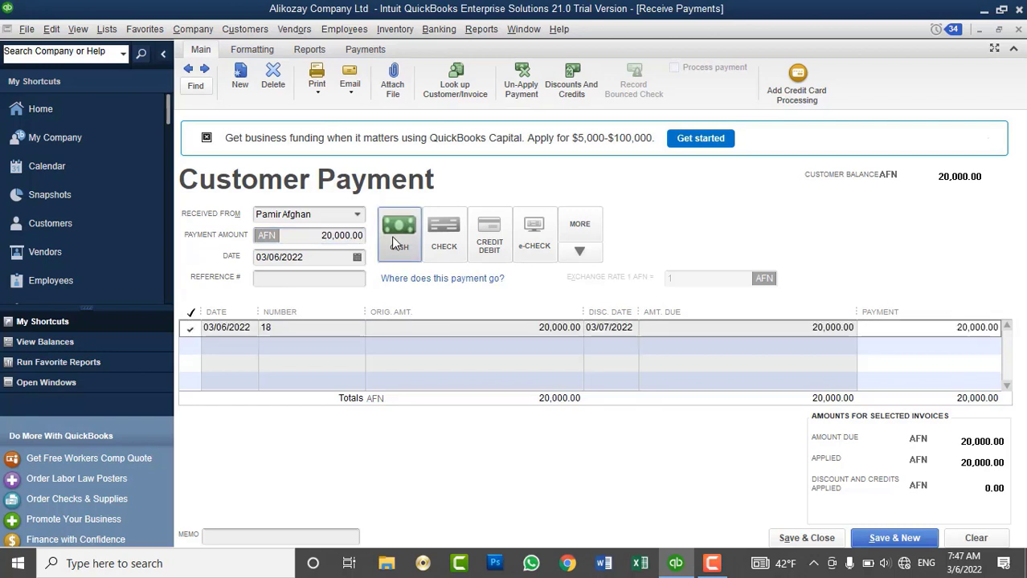
left_click(357, 258)
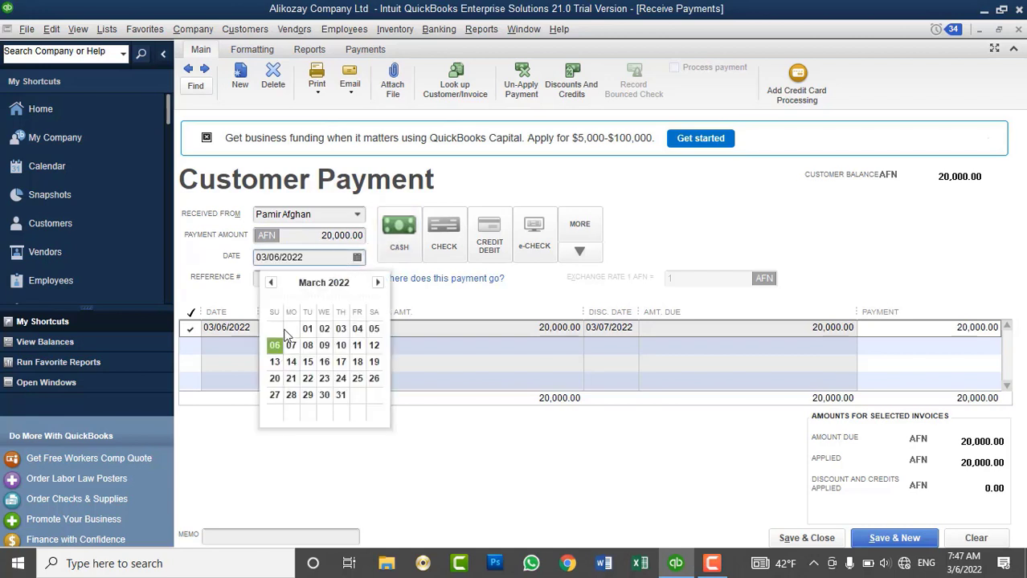
left_click(276, 344)
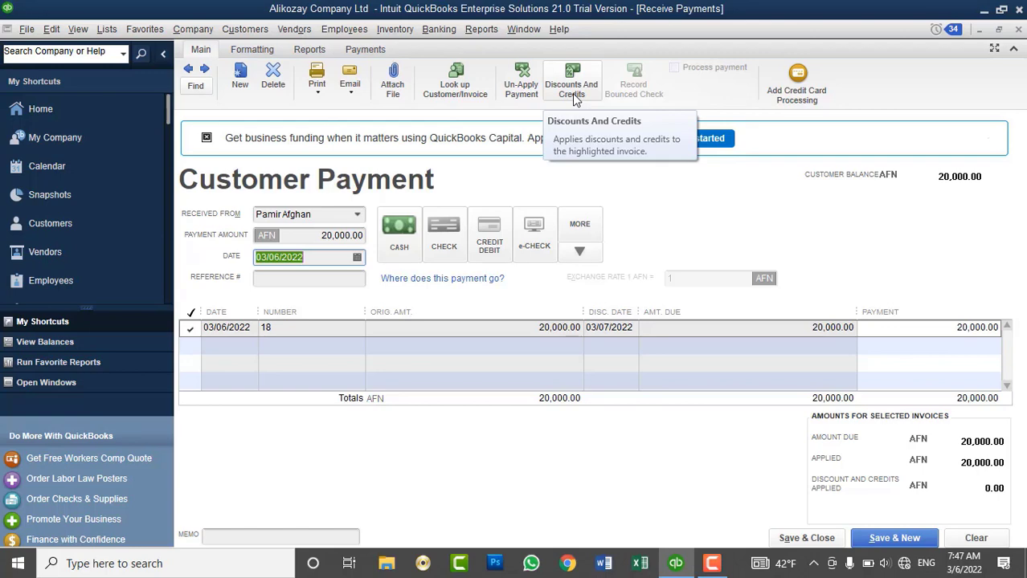
Open invoice 18's Discounts and Credits window showing the 1,000 AFN discount, and move it aside.
left_click(572, 93)
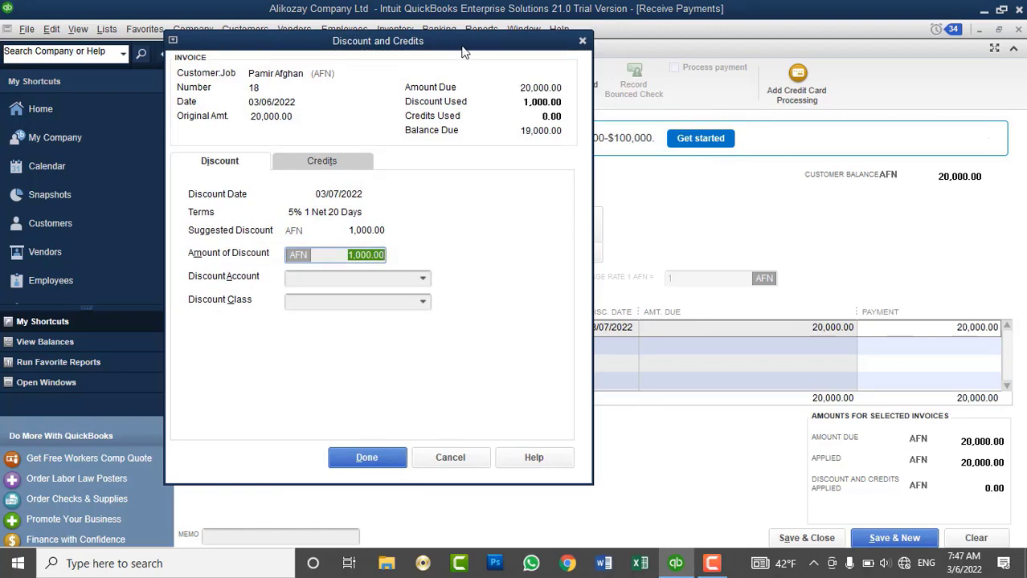
left_click_drag(461, 47, 734, 37)
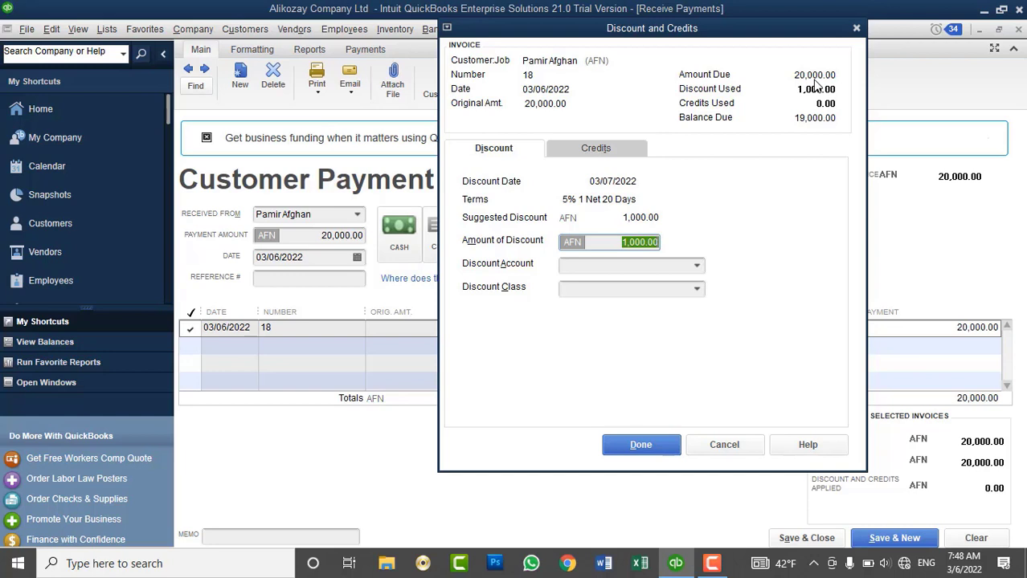
key("super+r")
Compute 20,000 × 5 ÷ 100 = 1,000 in Windows Calculator to verify the discount, then close it.
type("calc")
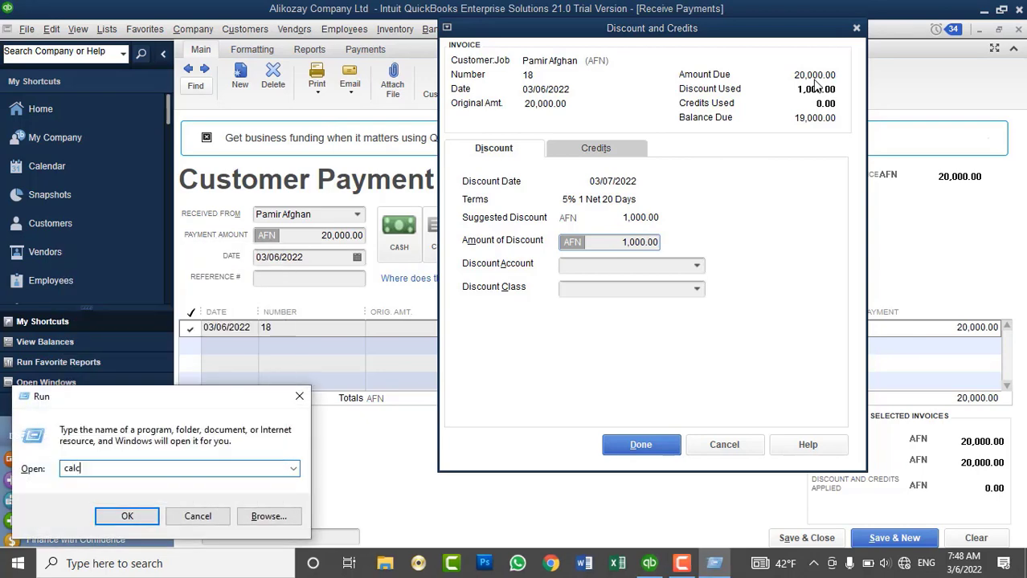
key("Return")
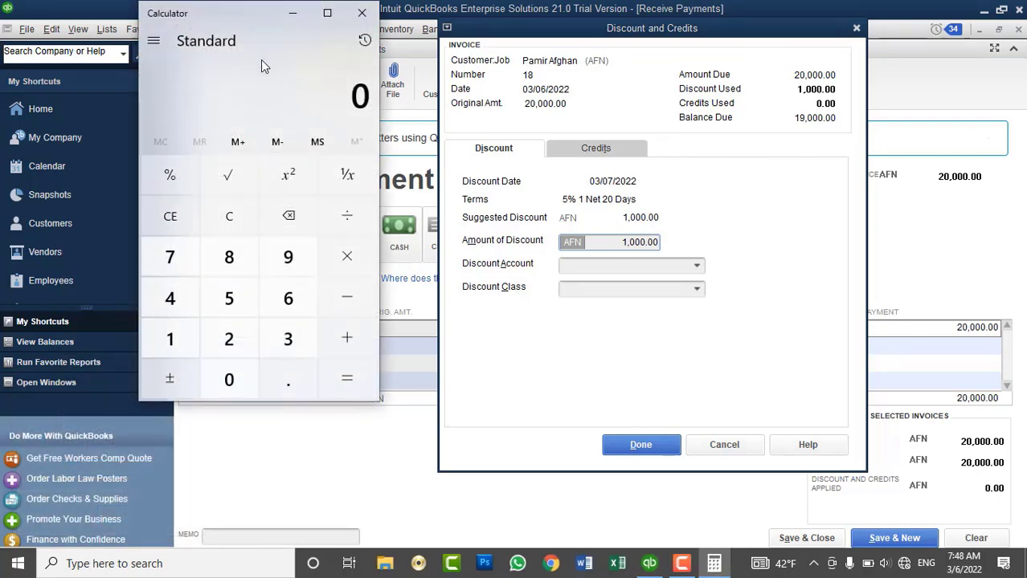
left_click(228, 338)
left_click(229, 369)
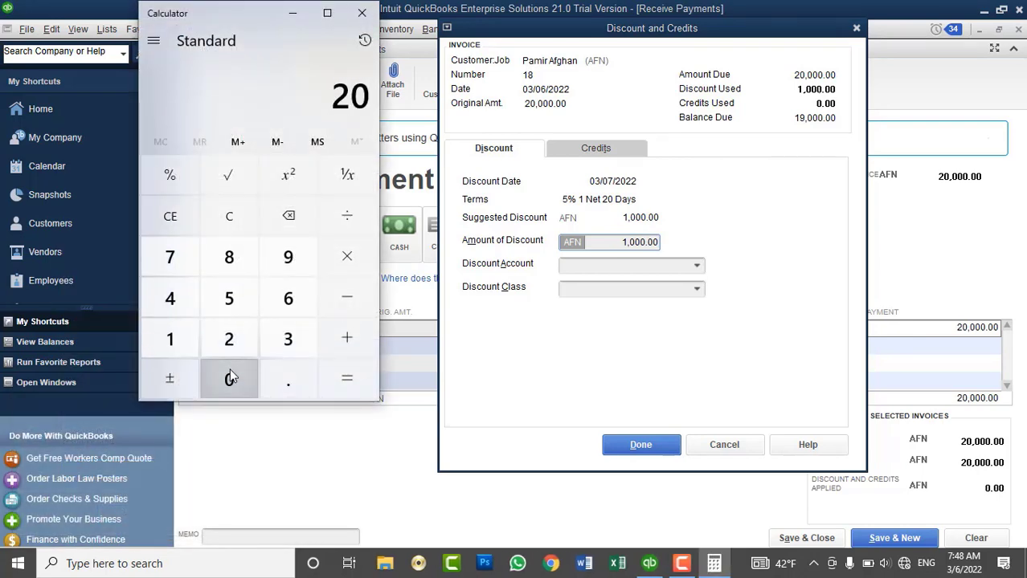
left_click(229, 370)
left_click(229, 370)
left_click(229, 370)
left_click(343, 257)
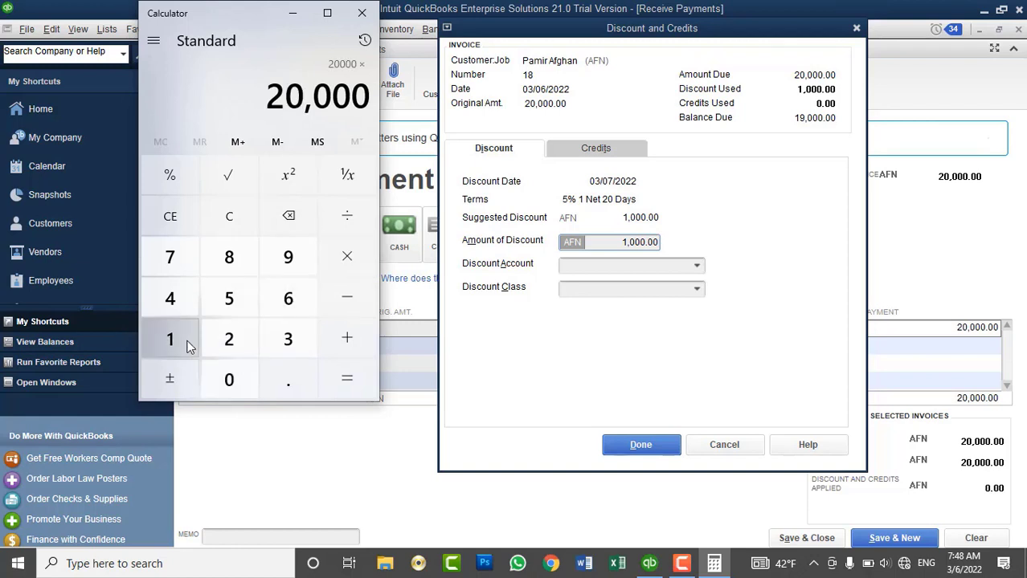
left_click(226, 303)
left_click(343, 219)
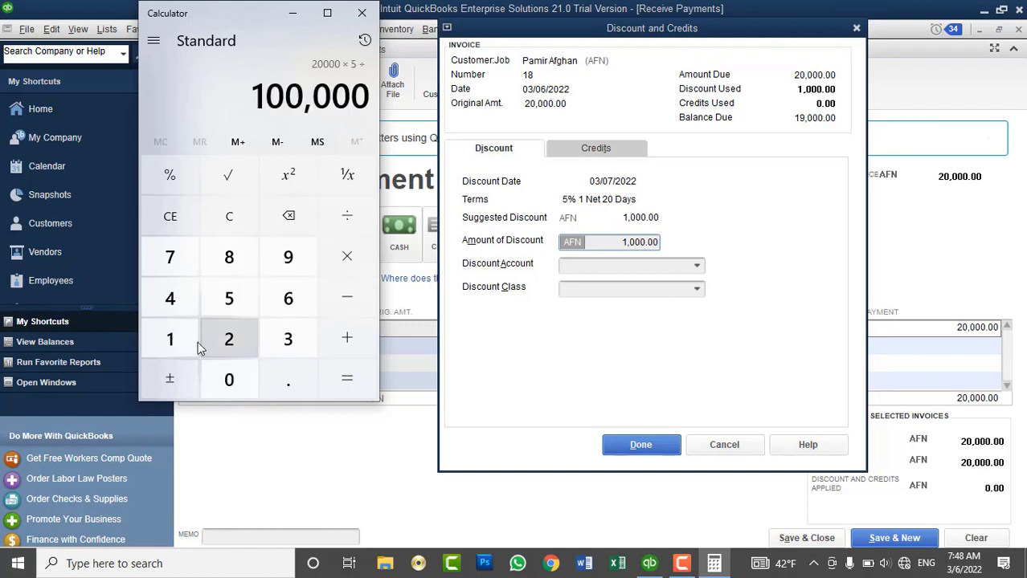
left_click(169, 338)
left_click(229, 378)
left_click(229, 377)
left_click(344, 379)
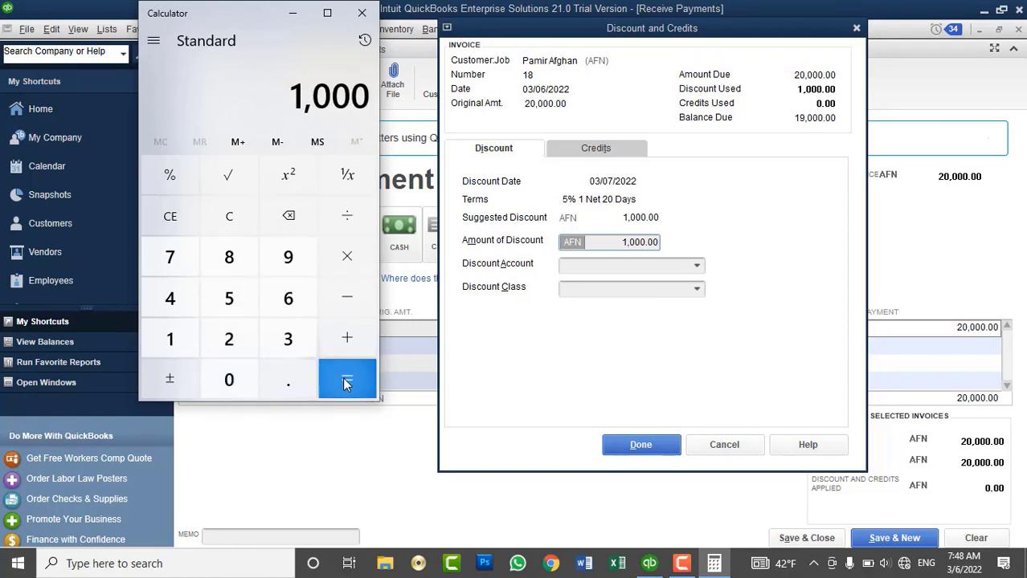
left_click(361, 15)
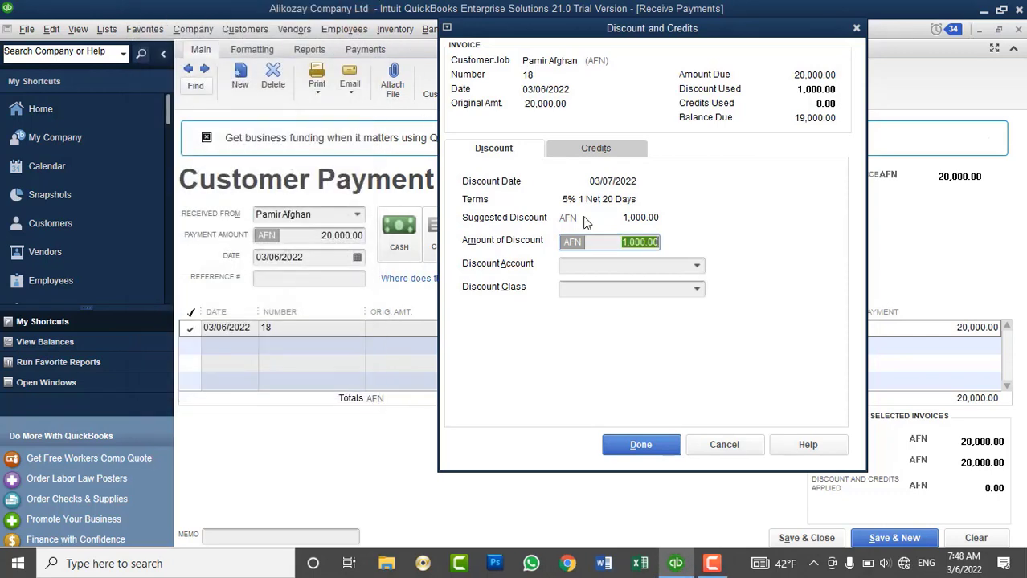
left_click(586, 149)
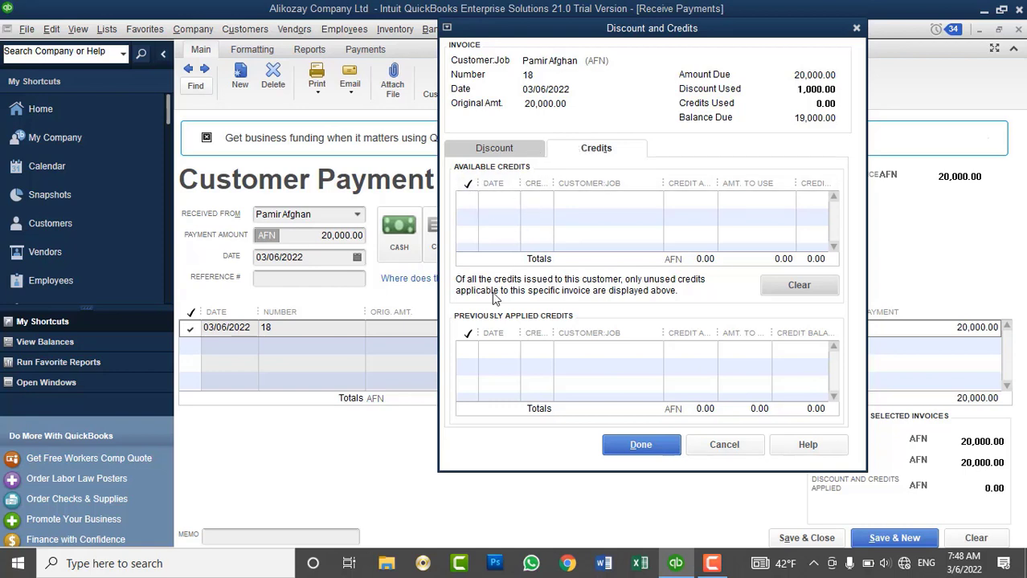
left_click(505, 153)
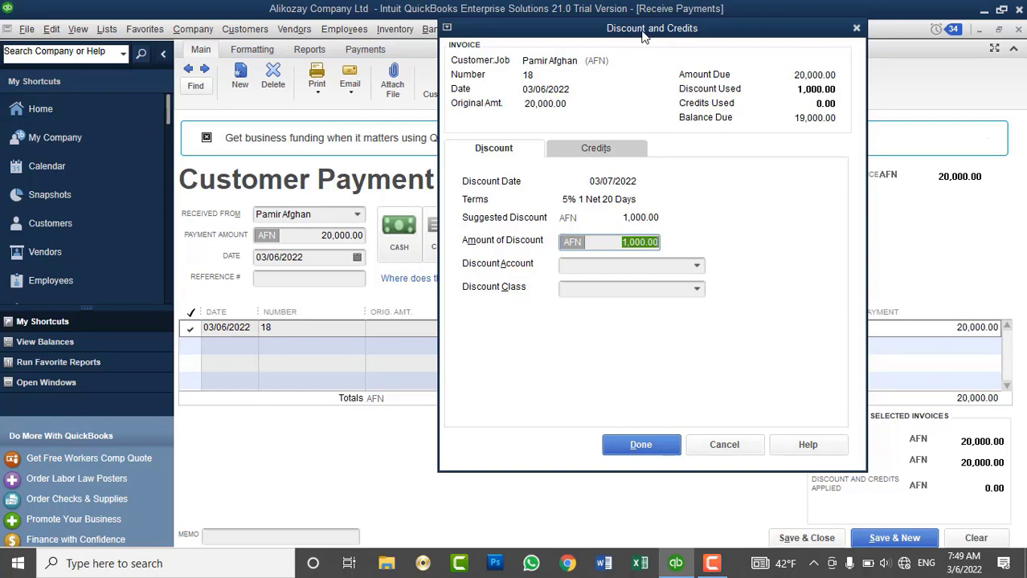
left_click_drag(650, 33, 713, 38)
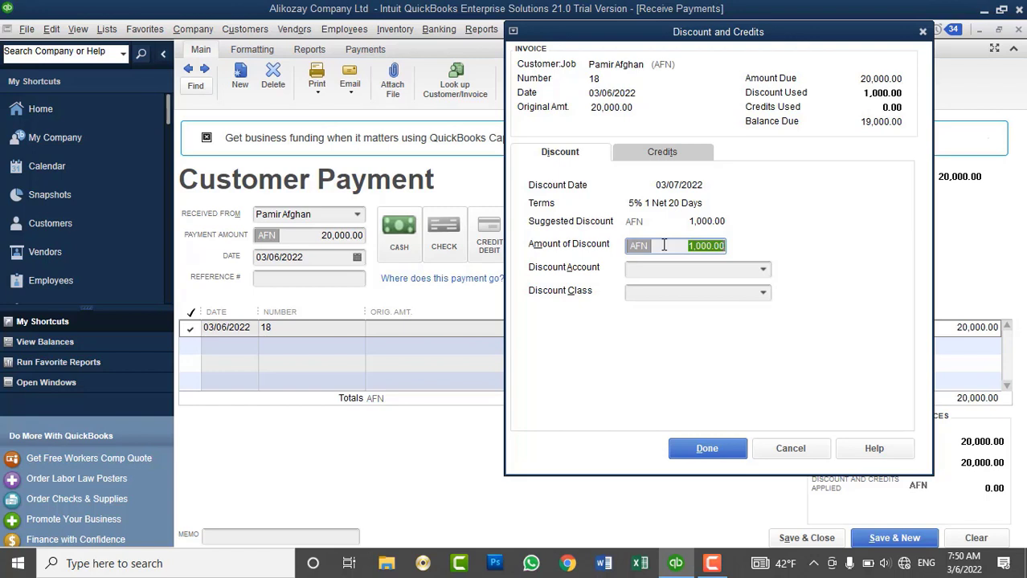
Post invoice 18's 1,000.00 discount to Discount Allowed and save the 19,000.00 payment.
left_click(762, 272)
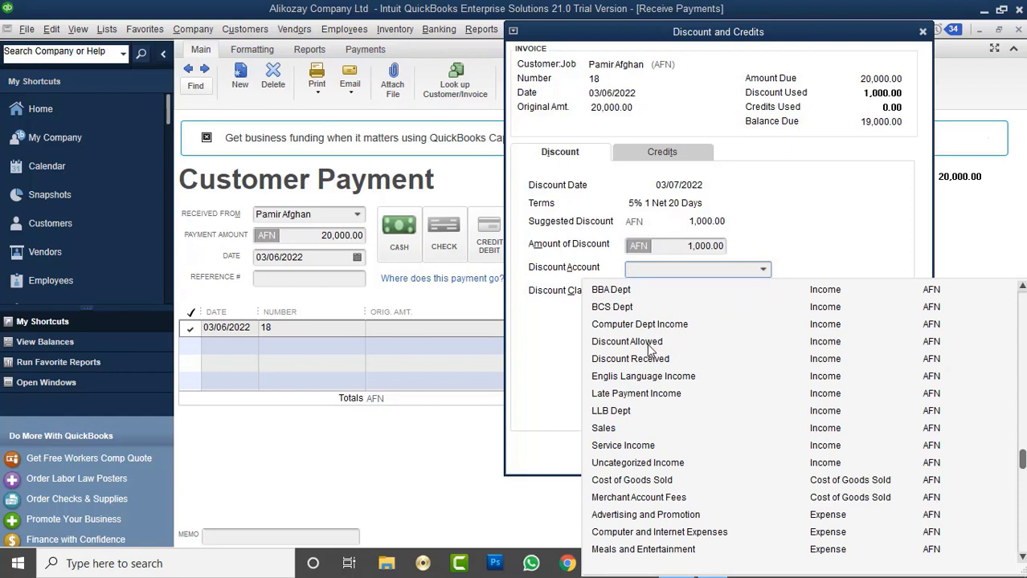
scroll(663, 313, "up", 10)
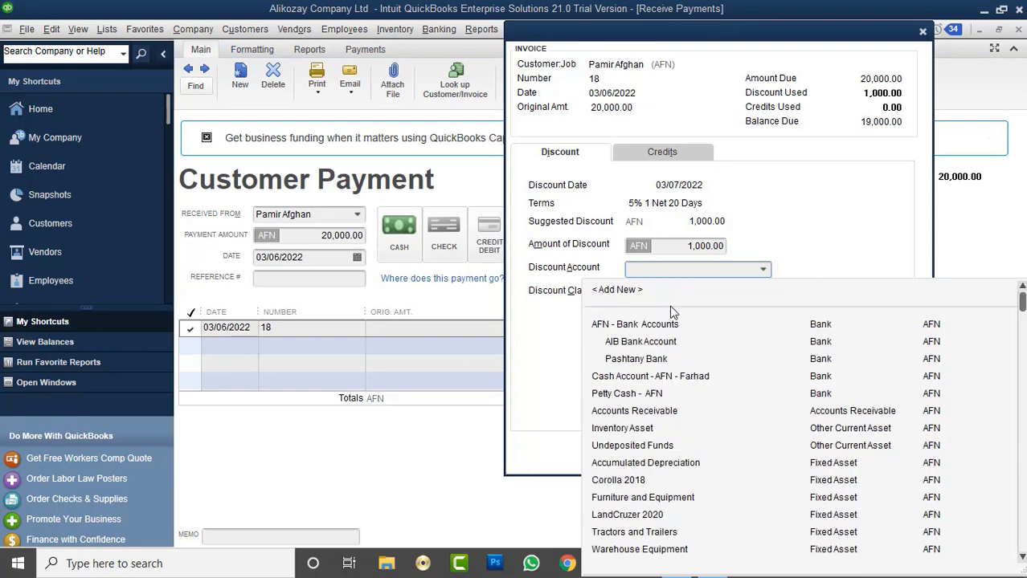
left_click(642, 292)
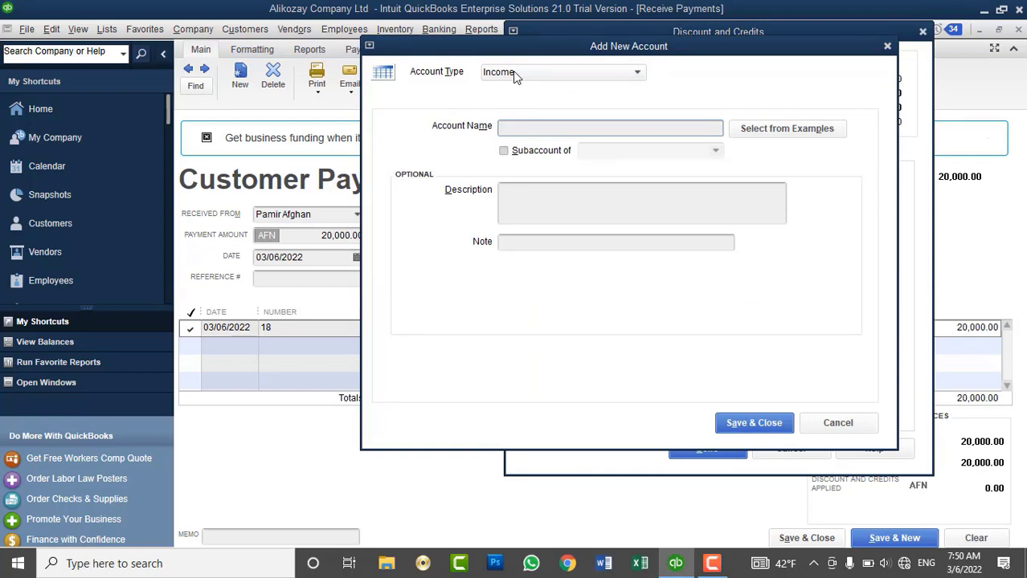
left_click(853, 424)
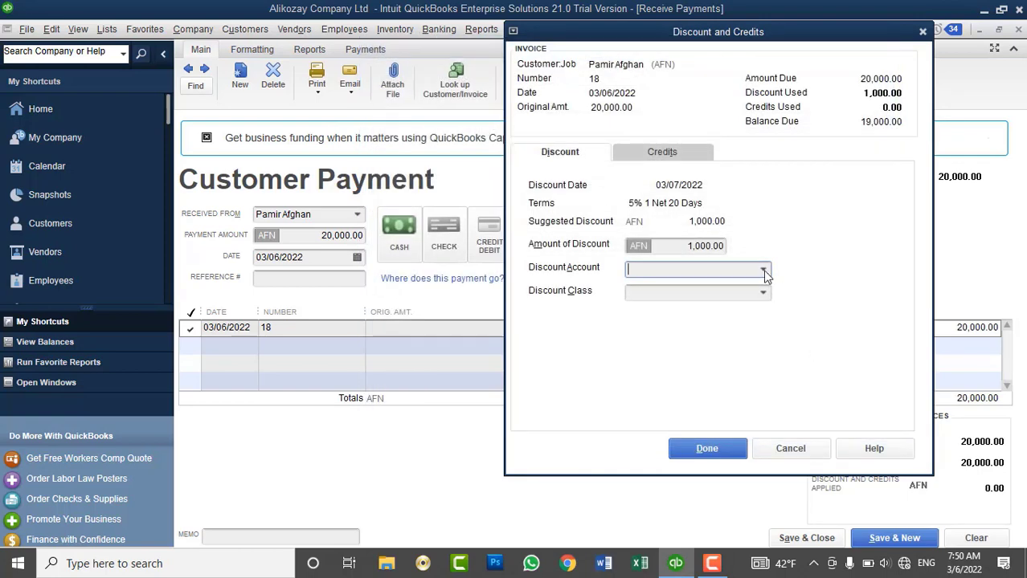
left_click(764, 294)
left_click(763, 269)
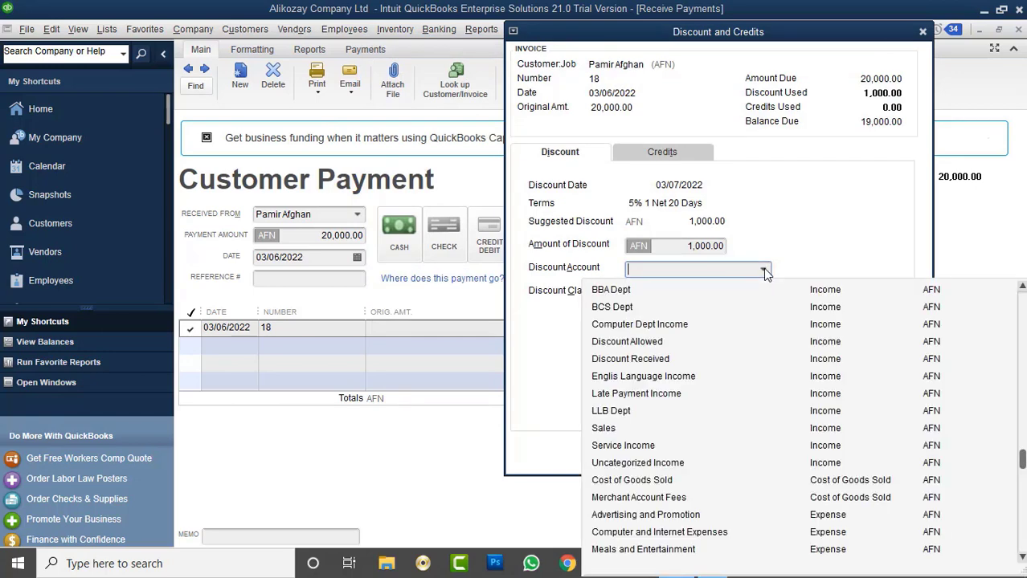
left_click(626, 342)
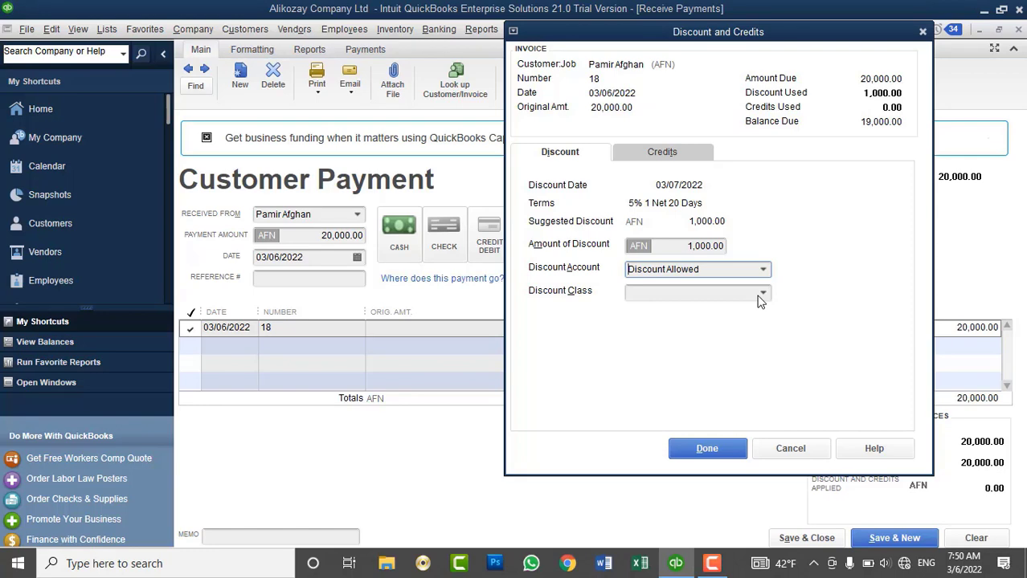
left_click(712, 447)
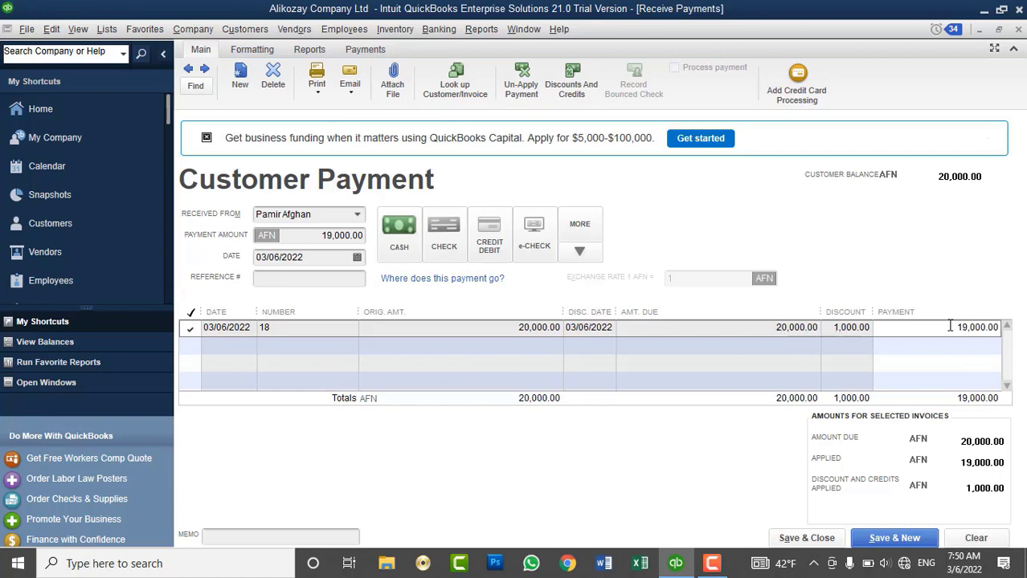
left_click(808, 540)
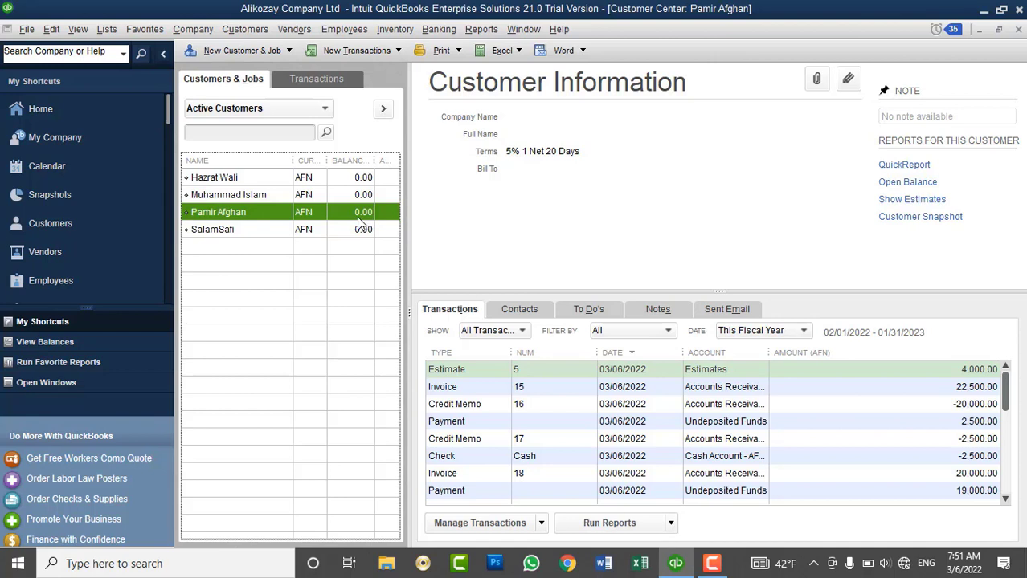
Open the 03/06/2022 19,000.00 payment on invoice 18 with Edit Transaction.
scroll(783, 466, "down", 1)
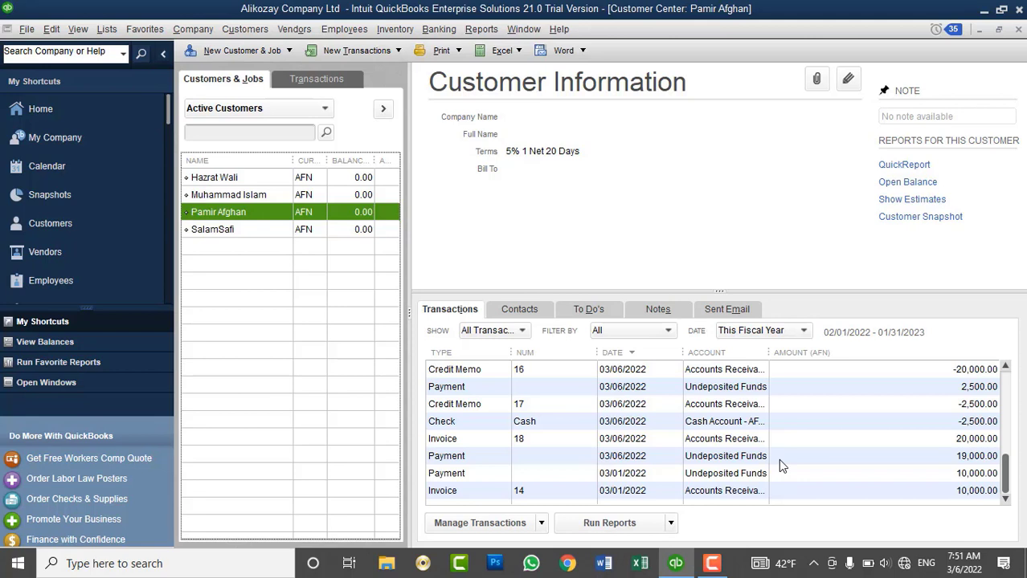
left_click(783, 445)
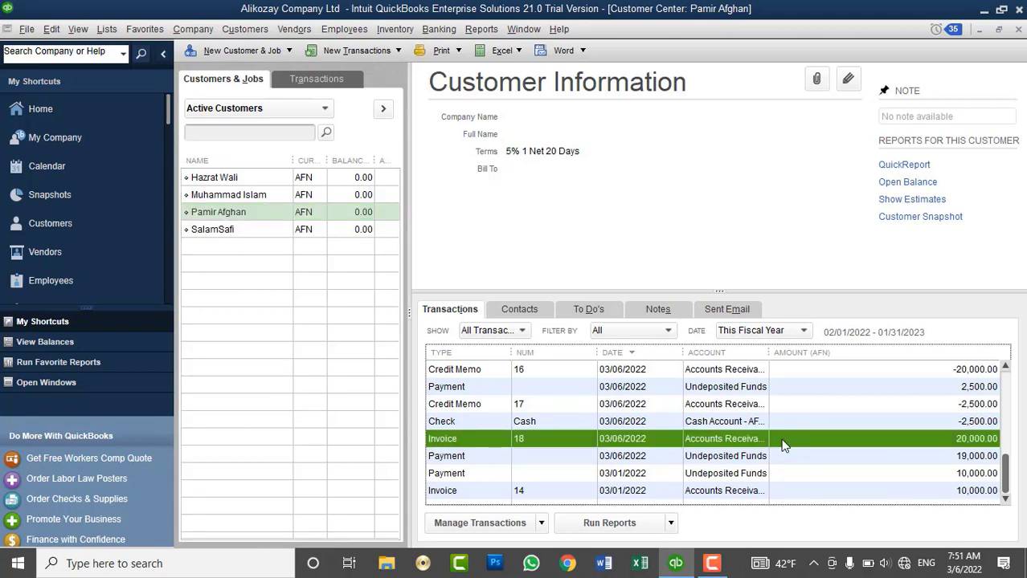
left_click(760, 461)
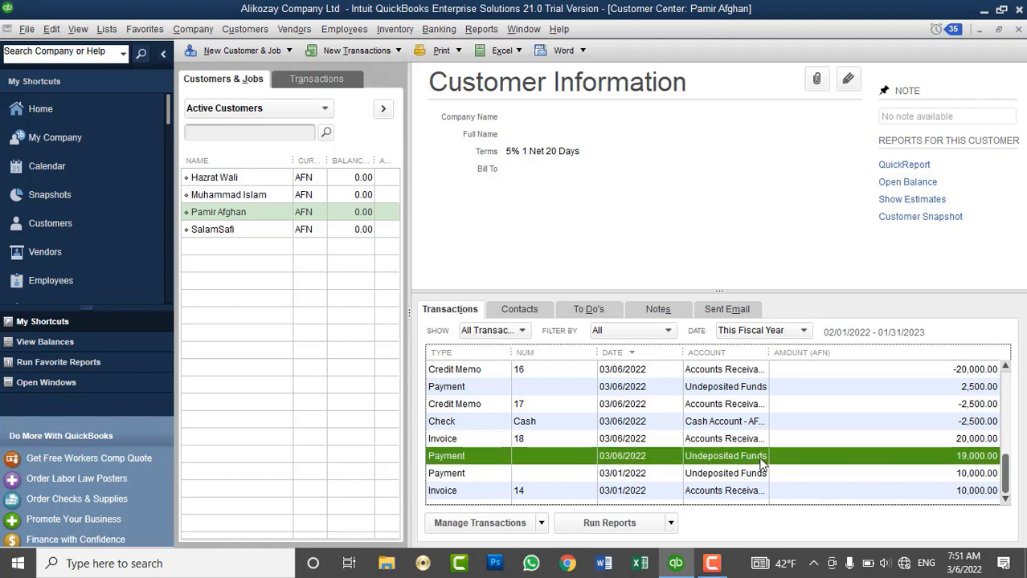
left_click(524, 442)
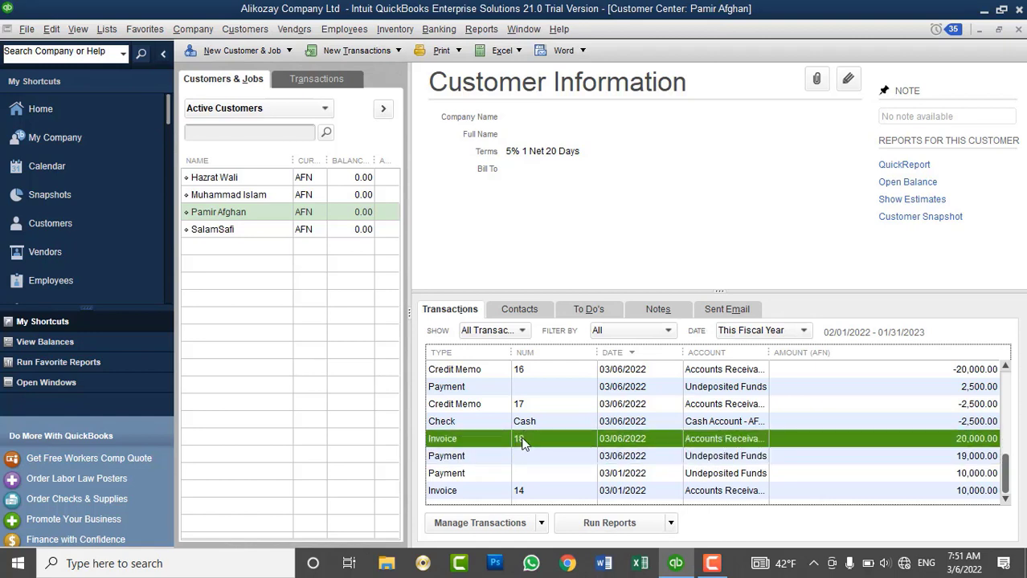
left_click(522, 457)
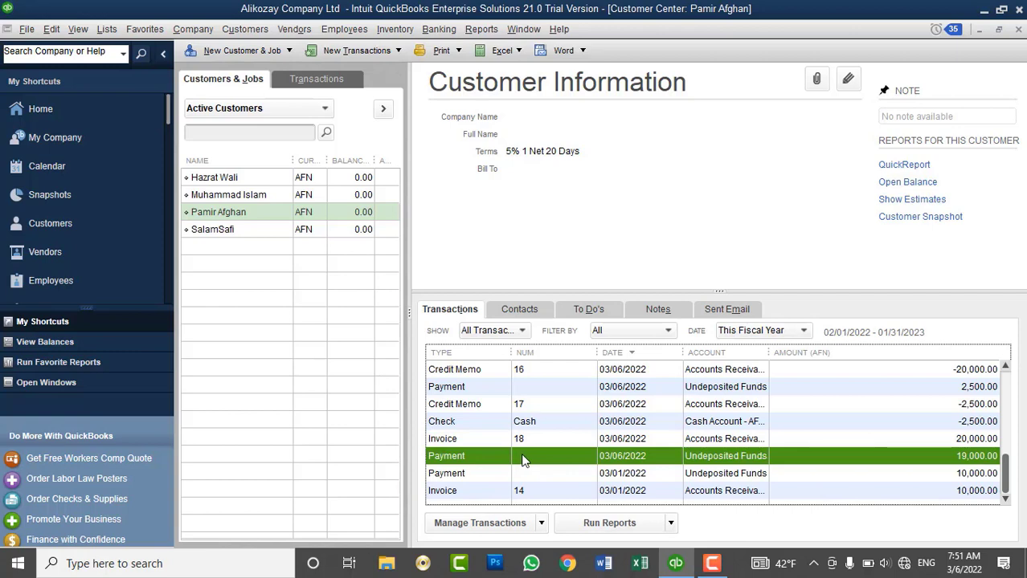
right_click(522, 458)
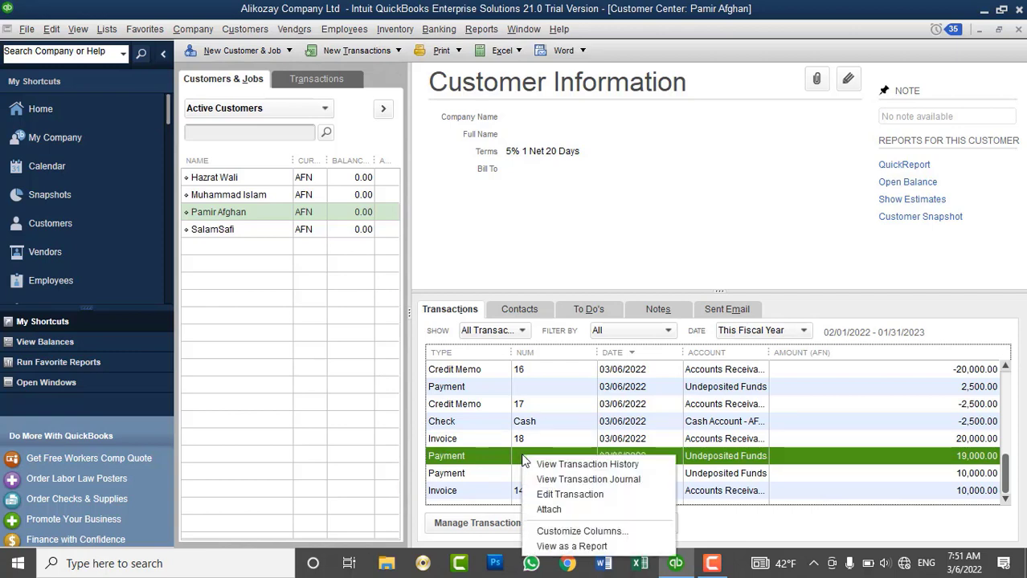
left_click(560, 492)
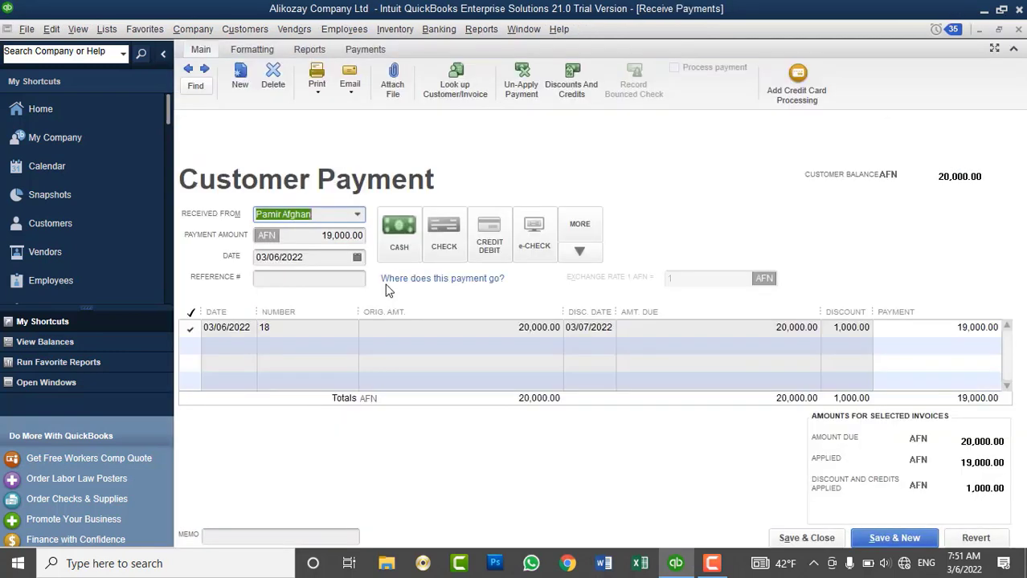
Give the payment reference INV#19 and save the change.
left_click(330, 279)
type("INV")
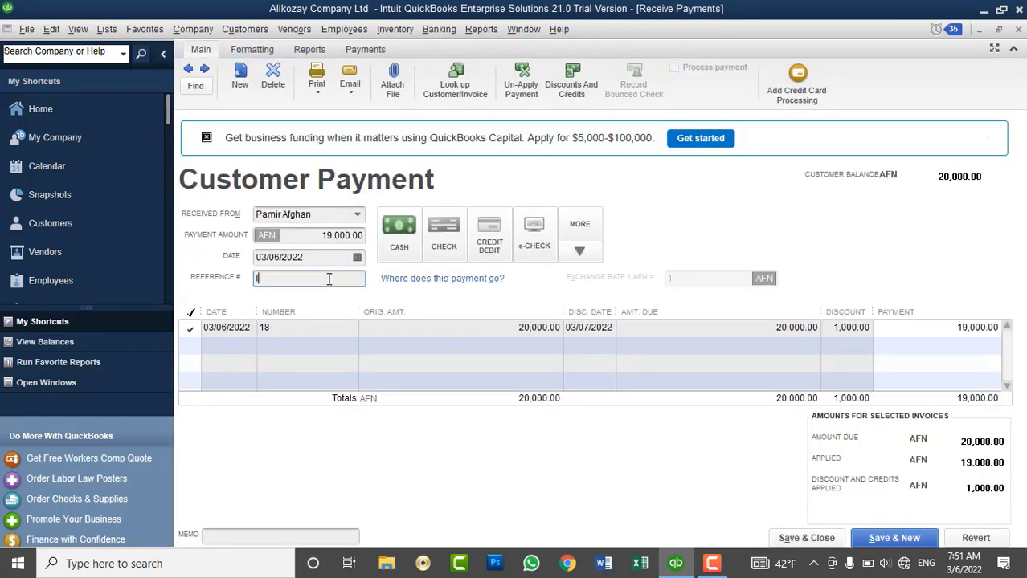
type("#")
key("BackSpace")
type("#19")
left_click(792, 538)
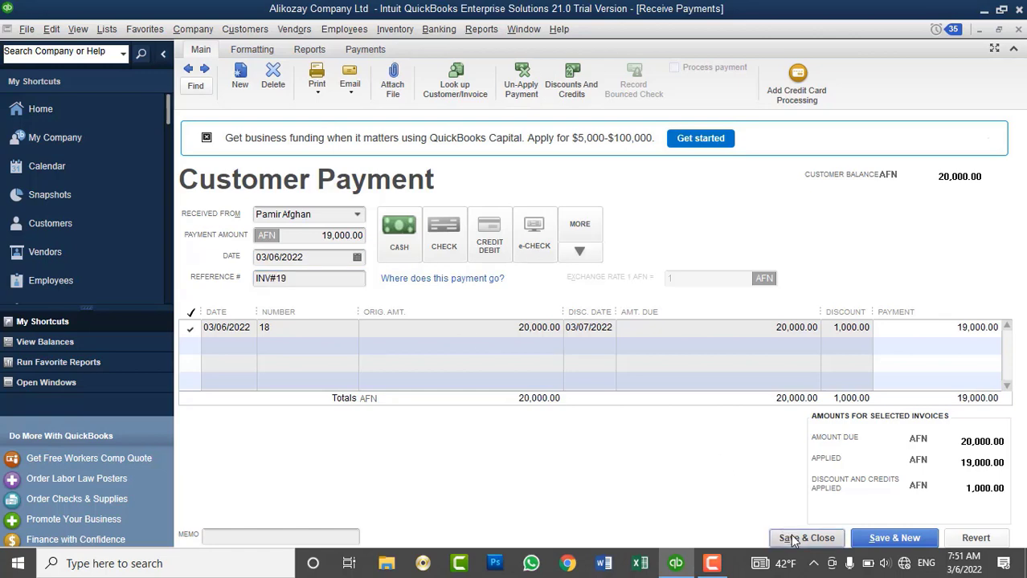
left_click(463, 184)
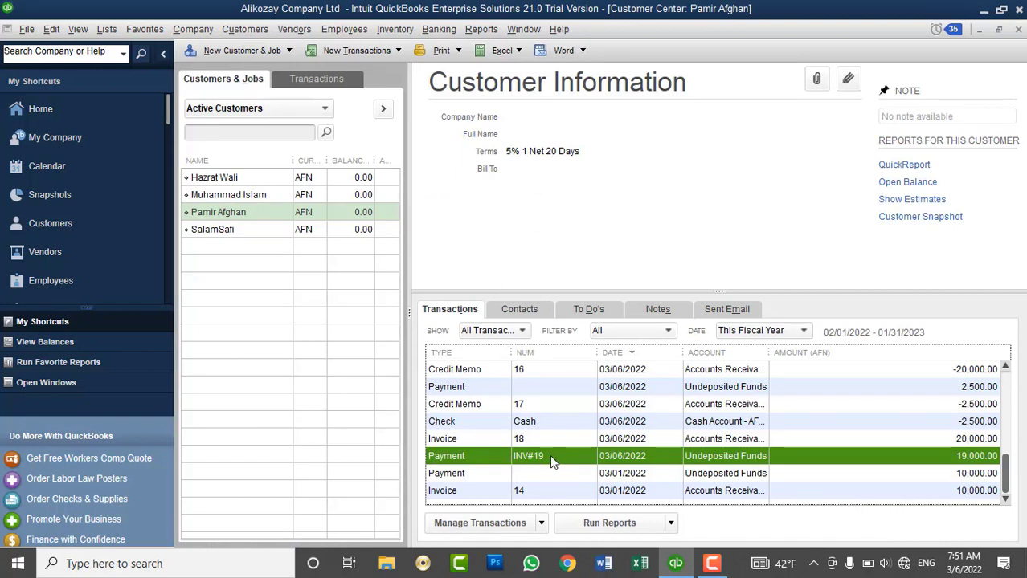
Reopen the payment, correct the reference to INV#18 and save it.
left_click(526, 445)
right_click(536, 454)
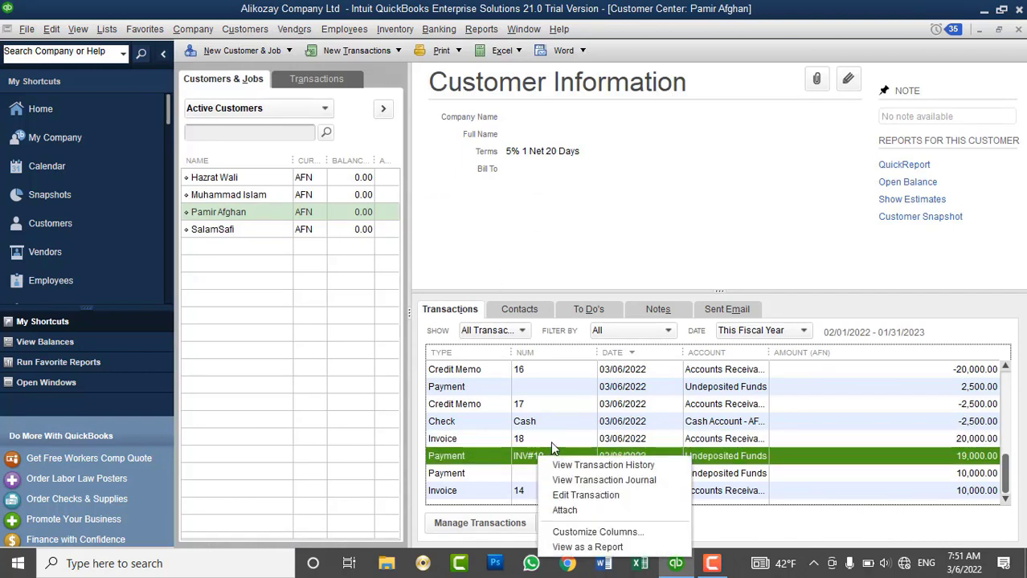
left_click(585, 495)
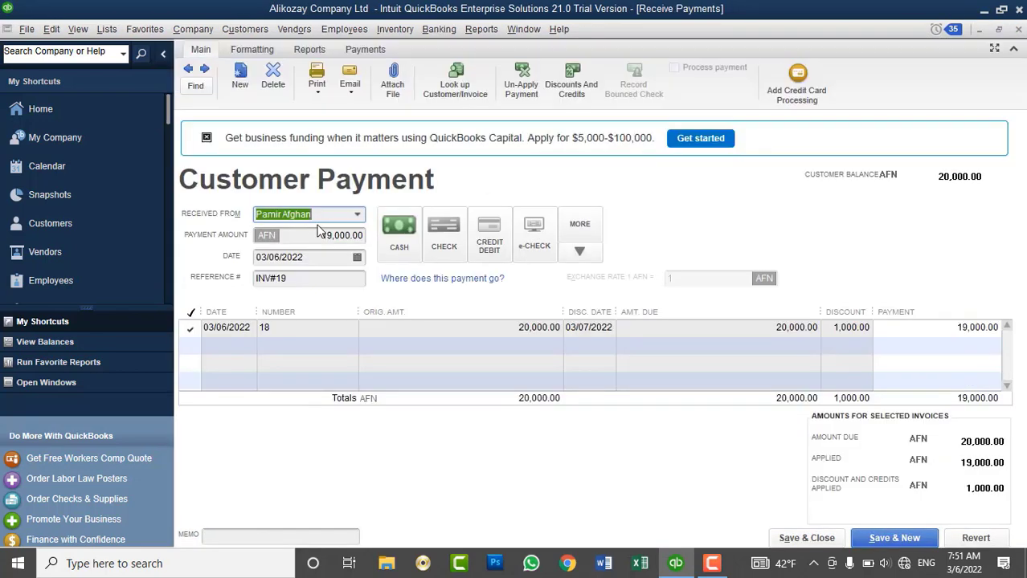
left_click(298, 280)
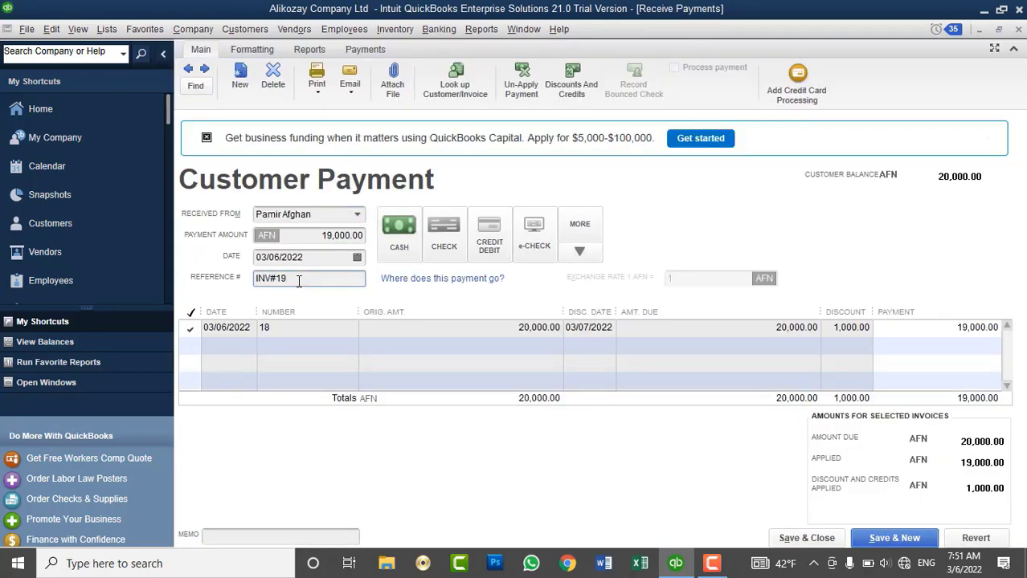
key("BackSpace")
type("8")
left_click(806, 536)
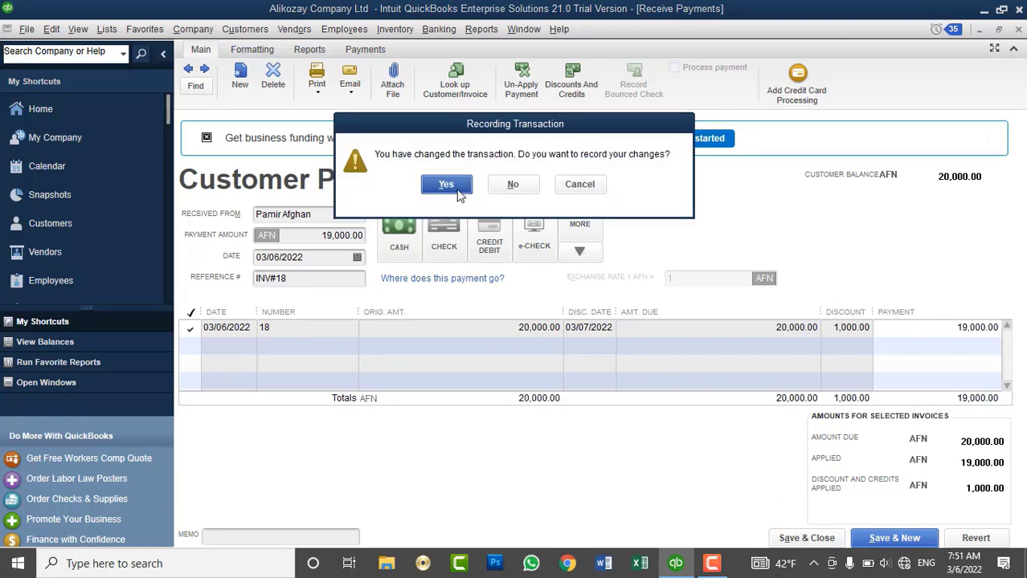
left_click(446, 186)
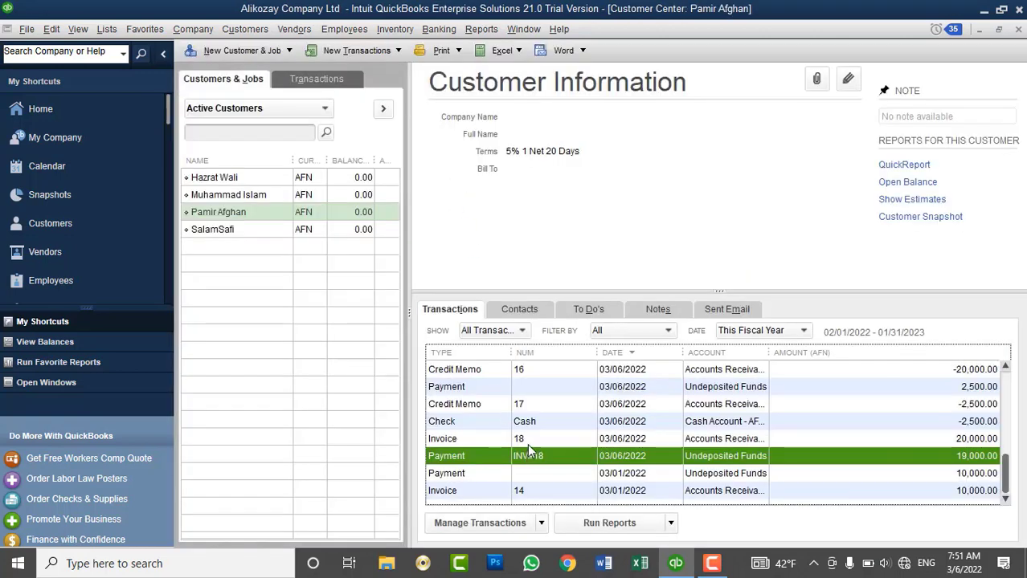
Reopen the INV#18 payment, append -5%Dis to the reference, and save it.
left_click(531, 441)
left_click(536, 457)
right_click(542, 462)
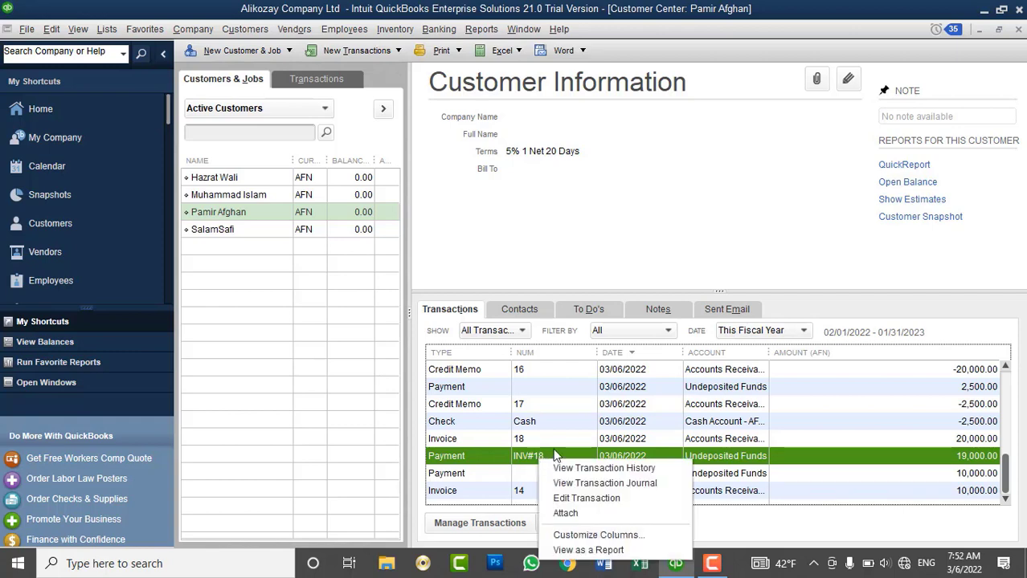
left_click(589, 498)
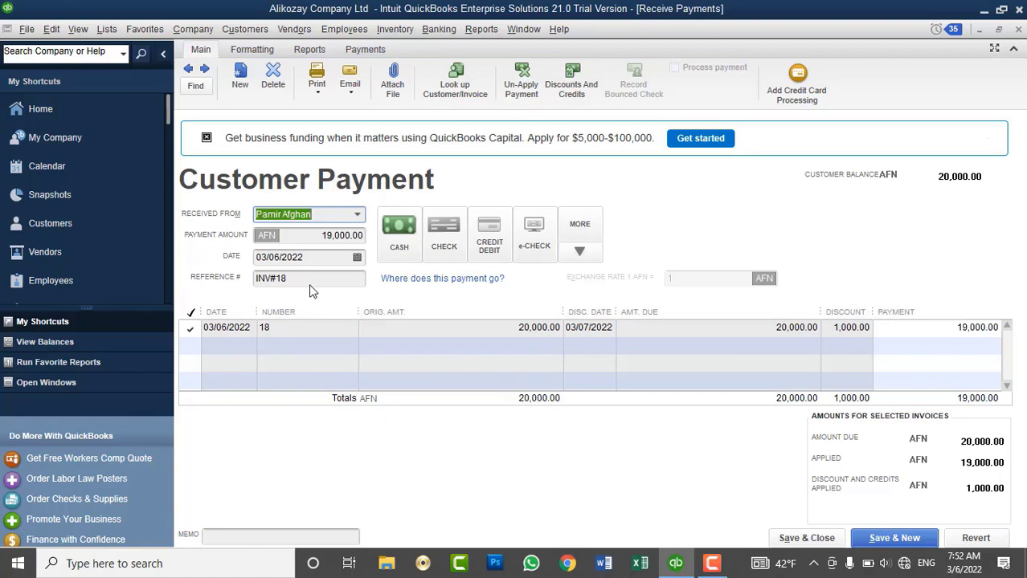
left_click(310, 279)
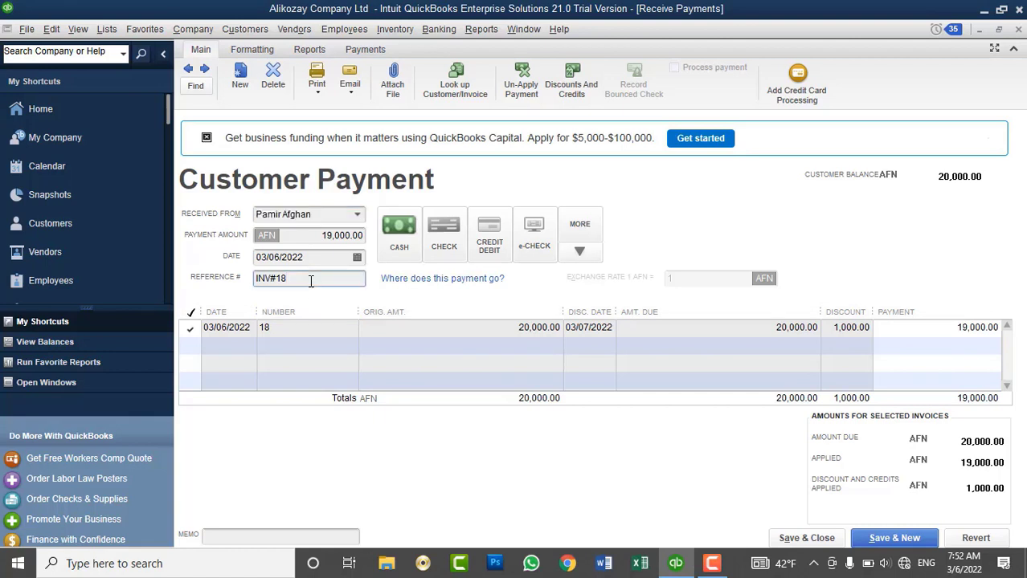
type("-5%Dis")
left_click(806, 539)
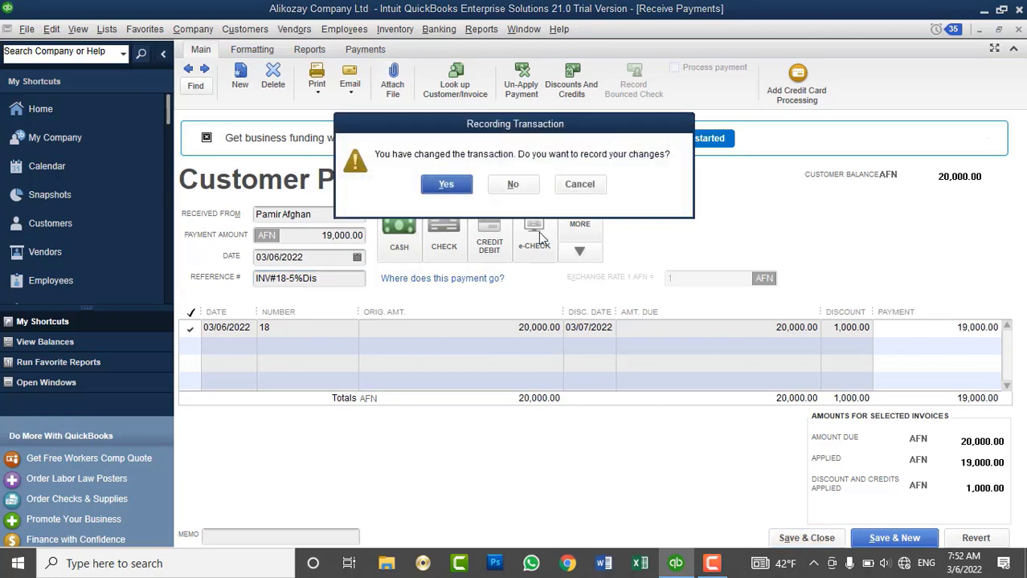
left_click(471, 184)
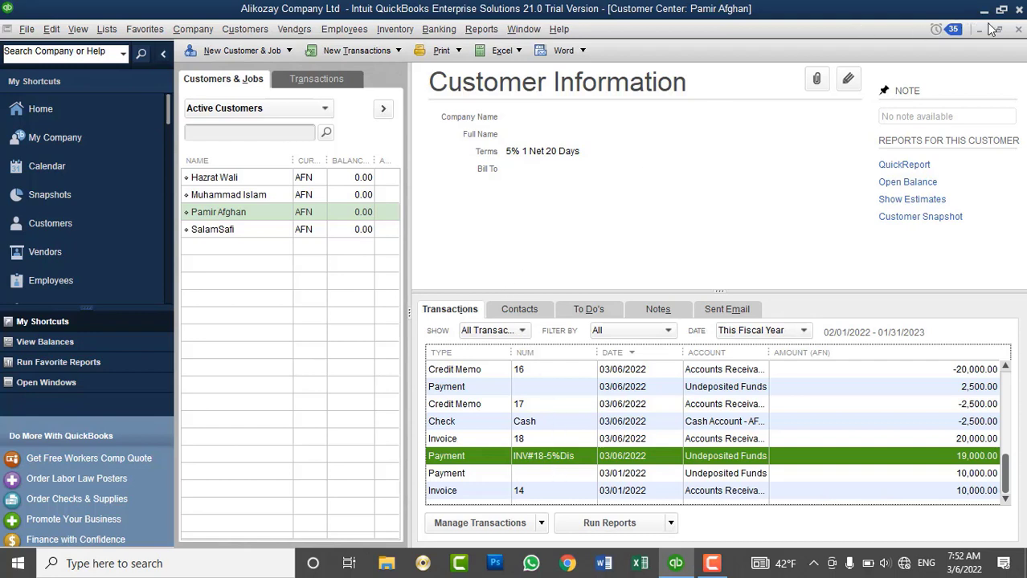
Close and reopen the Customer Center.
left_click(1018, 30)
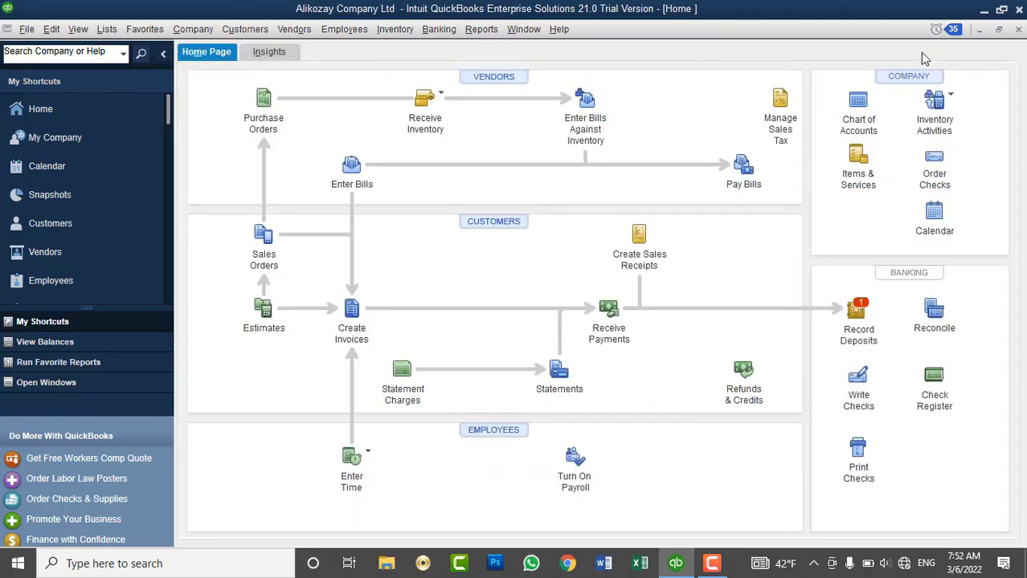
left_click(475, 223)
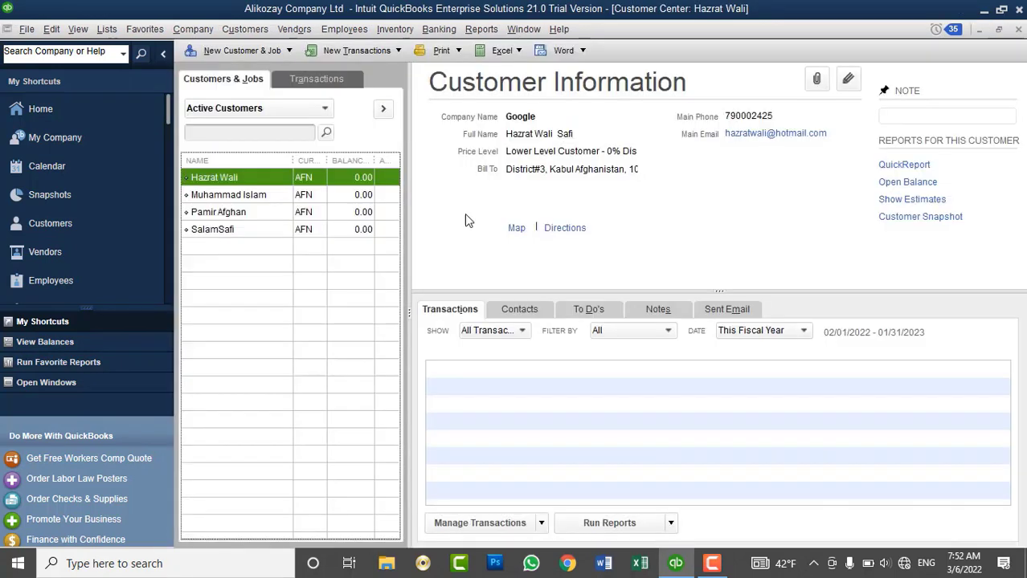
left_click(258, 36)
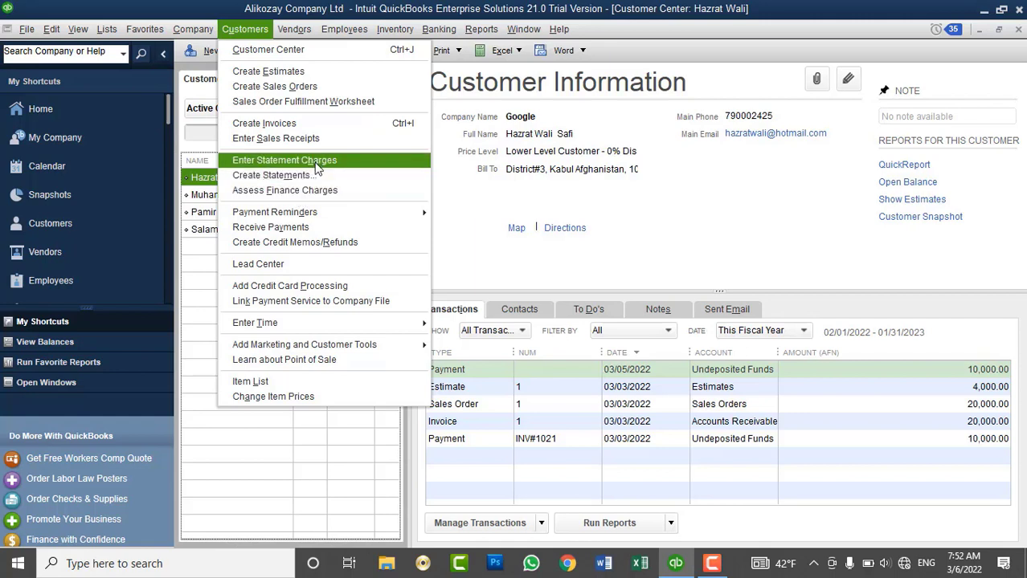
left_click(497, 157)
Show the customer's record and scroll through their estimates, invoices and payments.
left_click(253, 197)
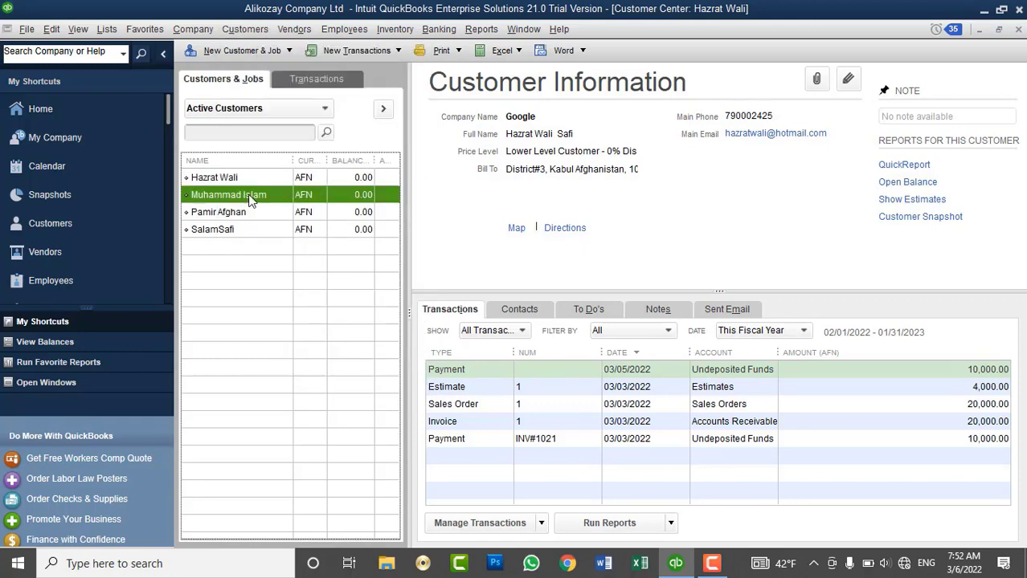
scroll(634, 390, "down", 3)
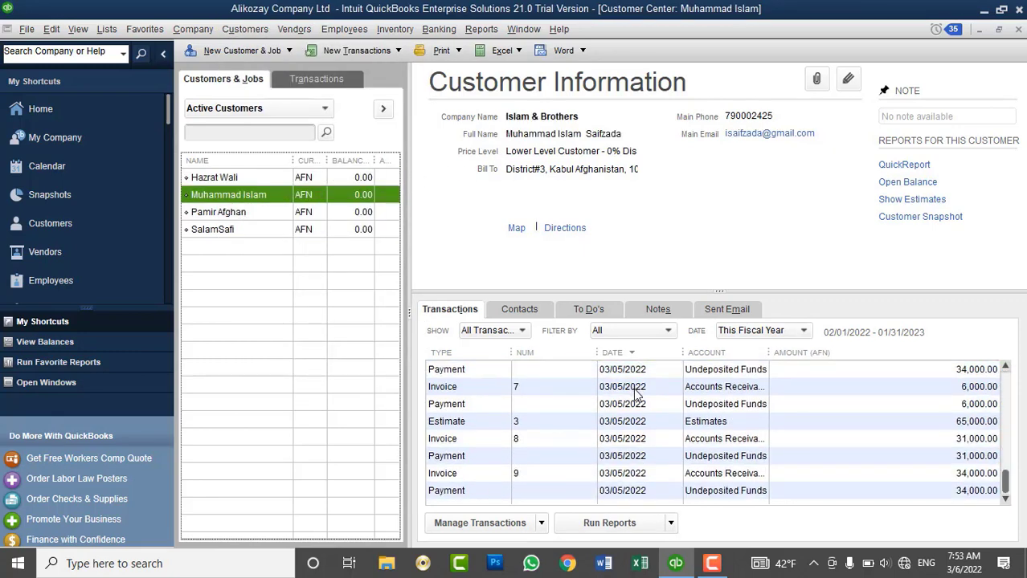
scroll(637, 398, "up", 2)
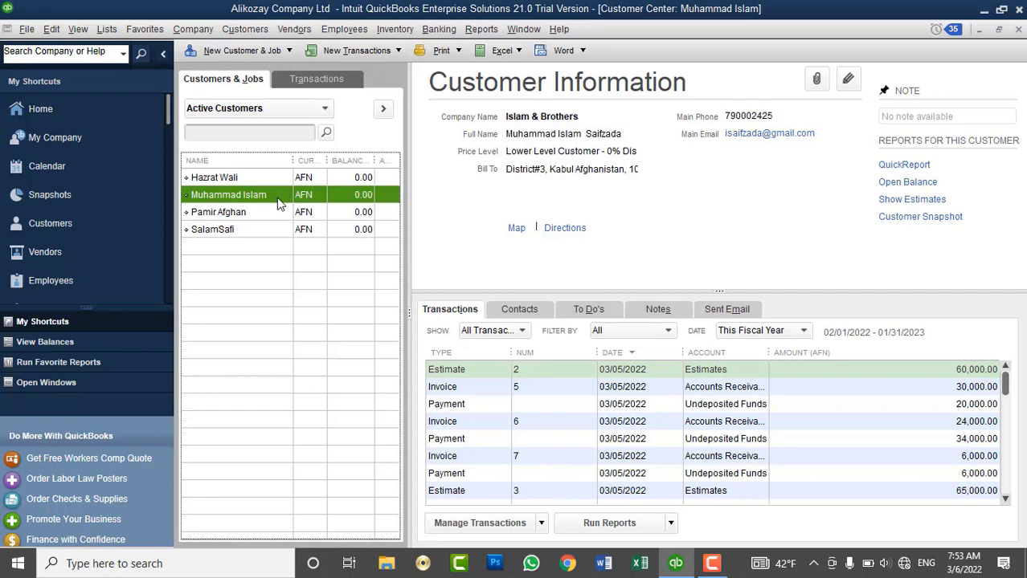
left_click(240, 33)
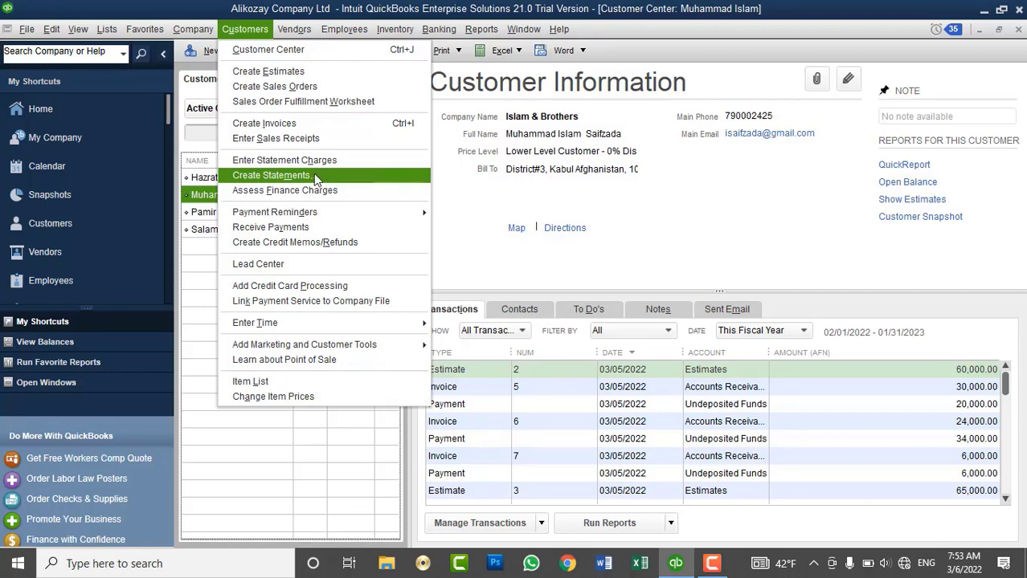
Start Create Statements and pick the statement date from the calendar.
left_click(325, 177)
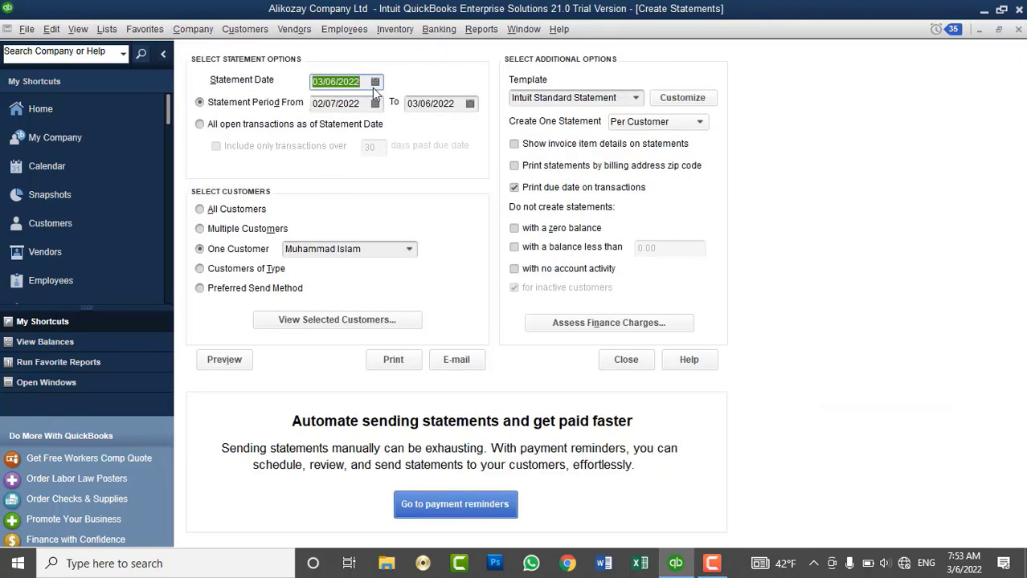
left_click(374, 85)
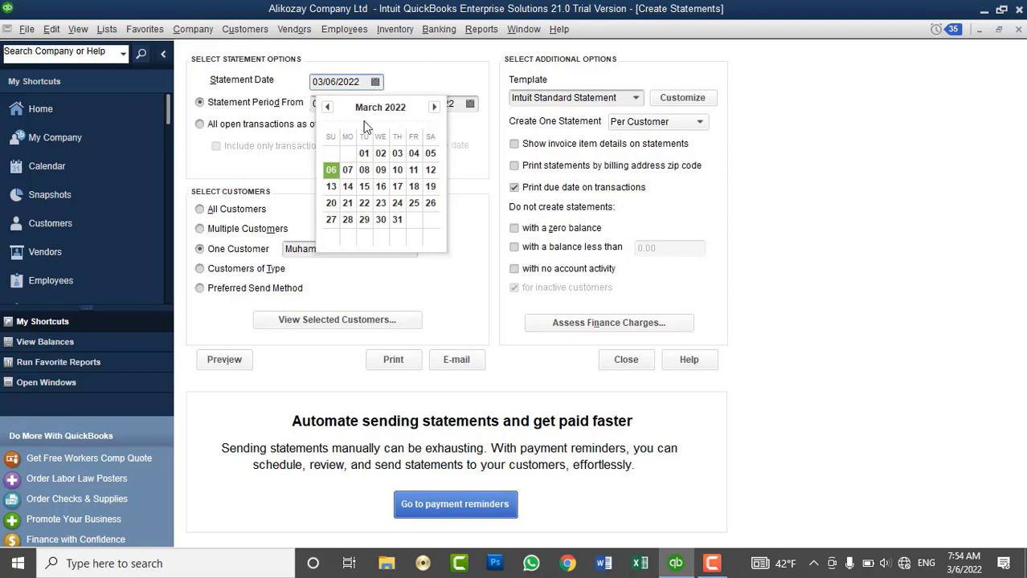
Keep statement date 03/06/2022 and set the period start to 02/10/2022.
left_click(332, 174)
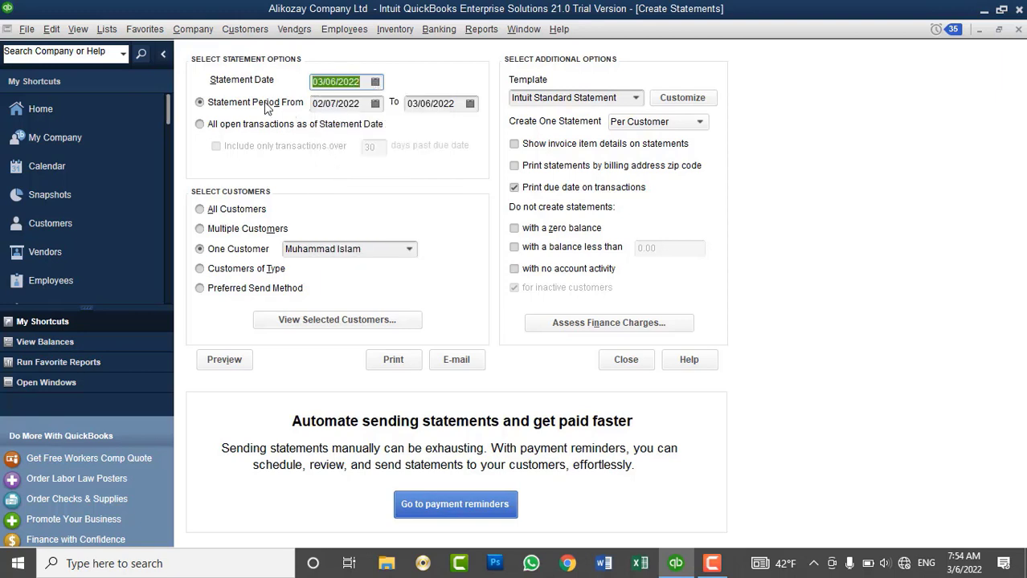
left_click(376, 104)
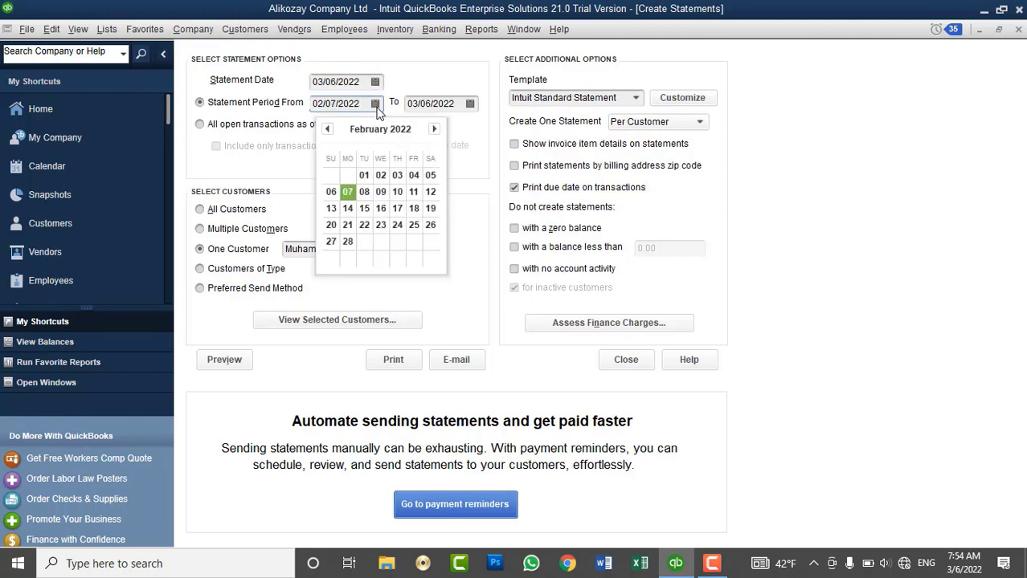
left_click(435, 129)
left_click(363, 175)
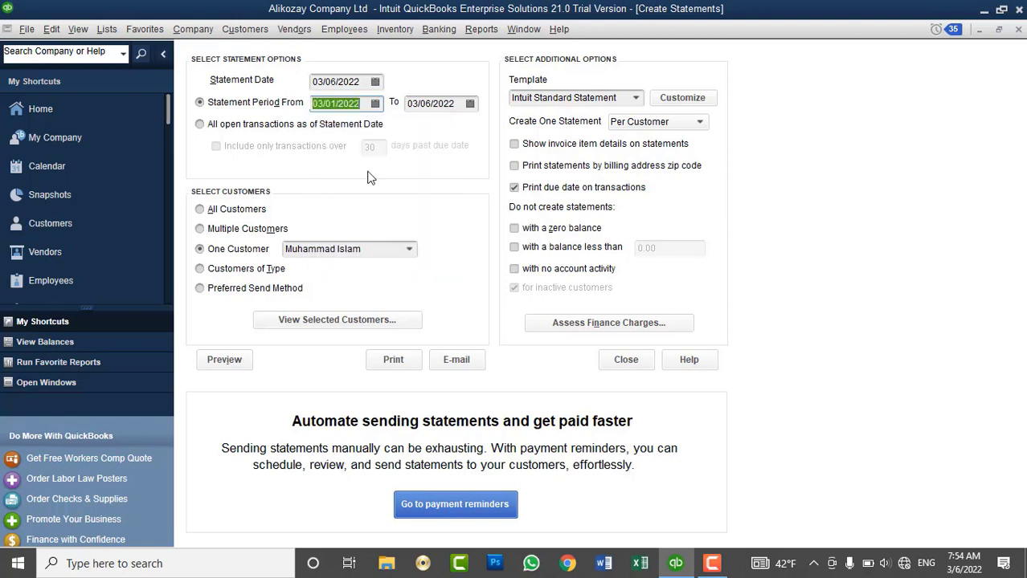
left_click(375, 104)
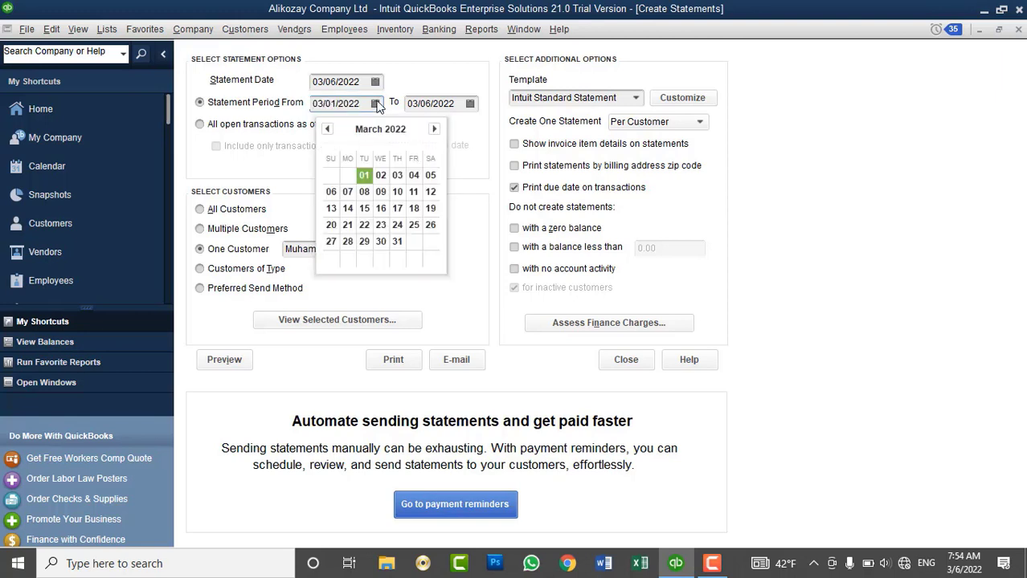
left_click(328, 129)
left_click(397, 192)
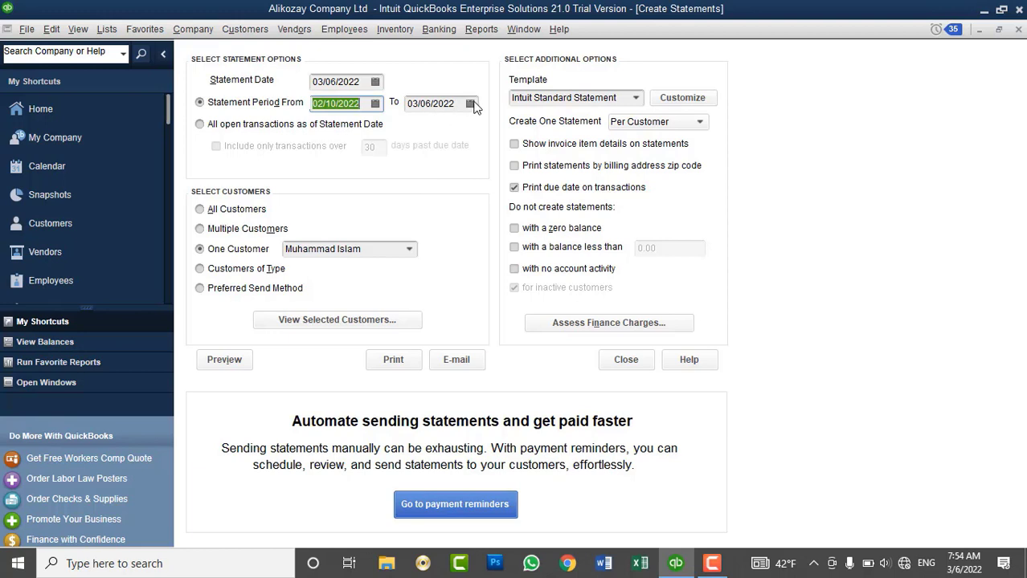
Keep the dated statement period and create statements for All Customers.
left_click(312, 128)
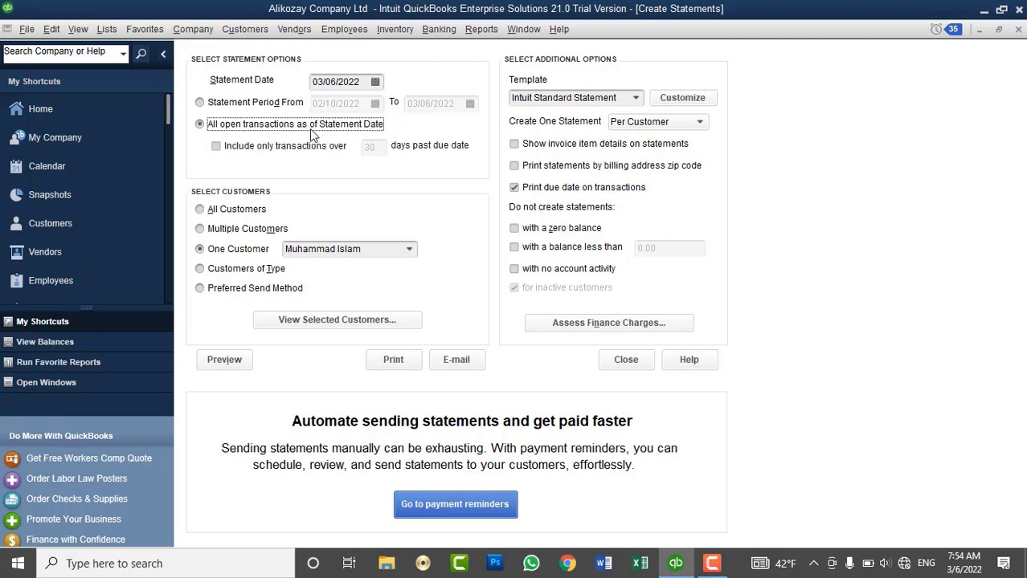
left_click(271, 105)
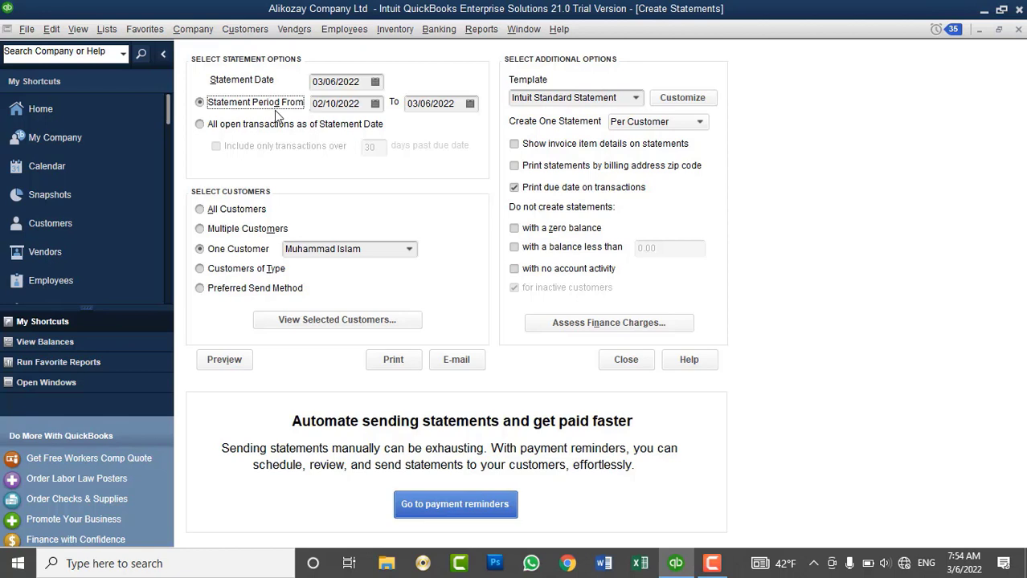
left_click(240, 212)
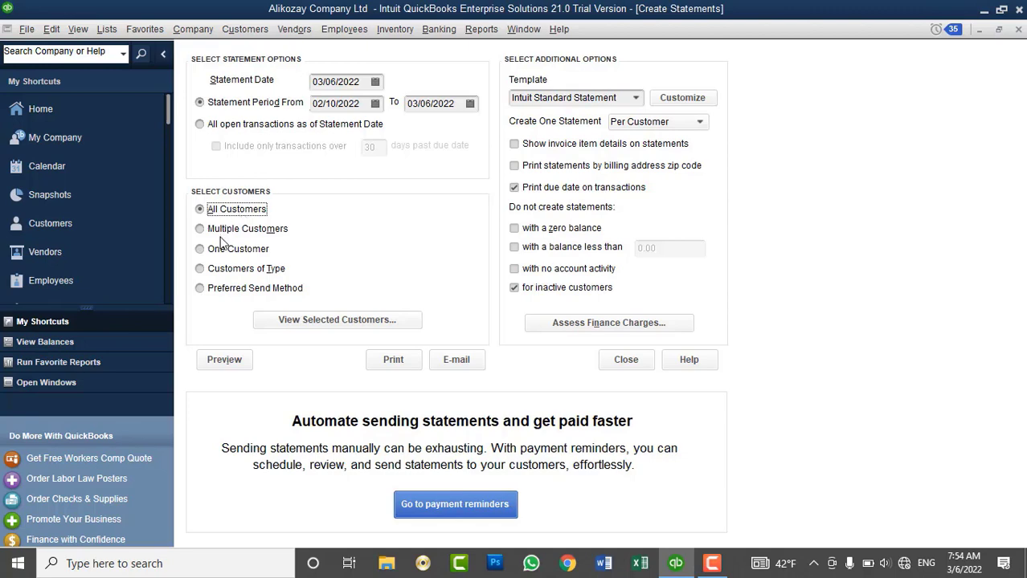
Try picking four customers under Multiple Customers, then discard those picks.
left_click(229, 230)
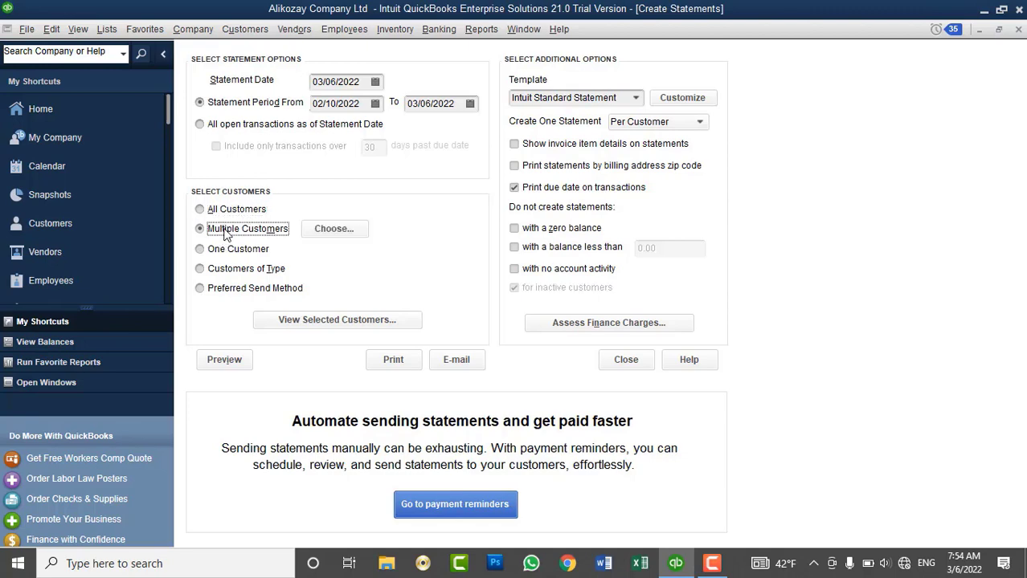
left_click(333, 229)
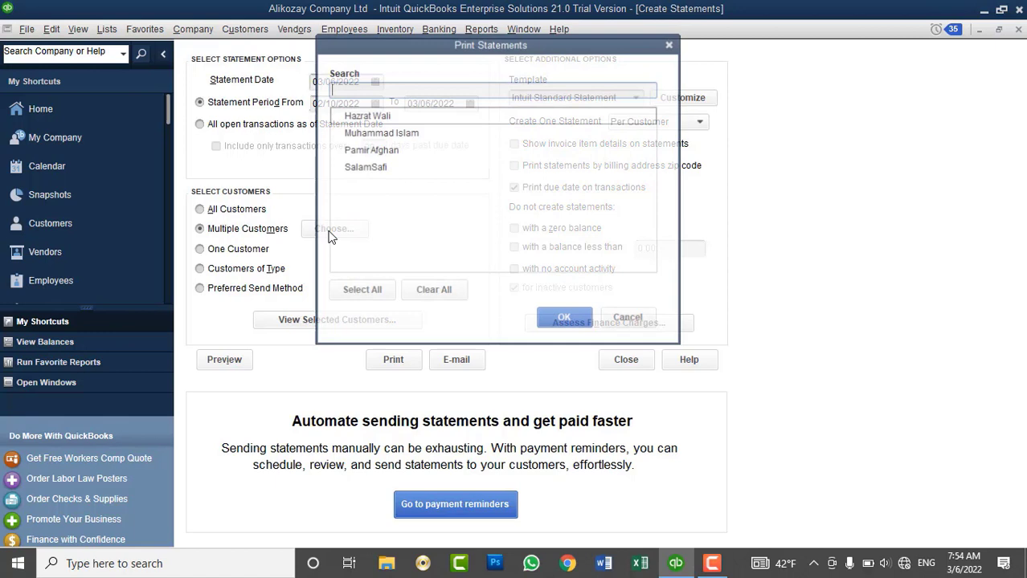
left_click(340, 165)
left_click(338, 132)
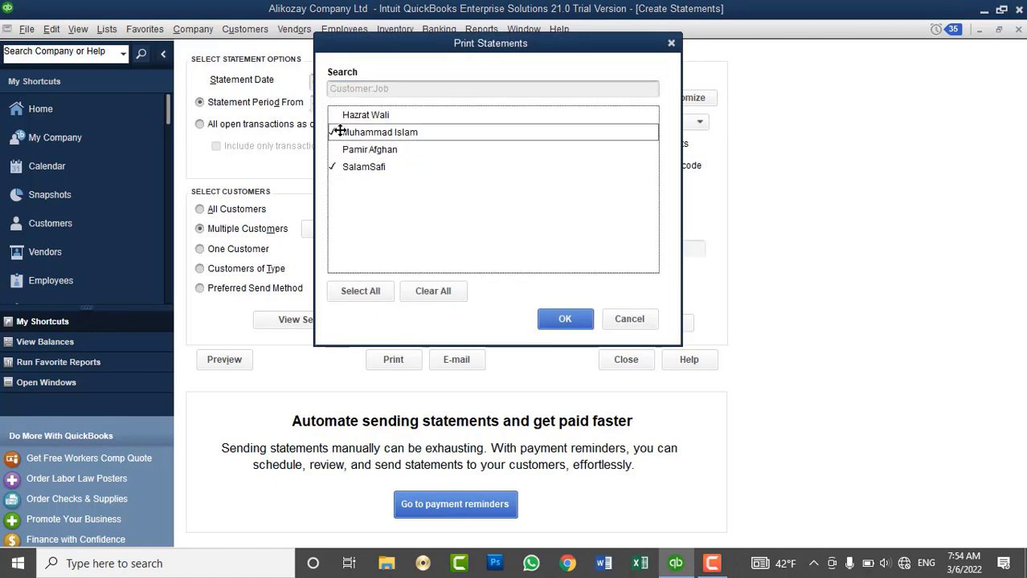
left_click(337, 114)
left_click(339, 150)
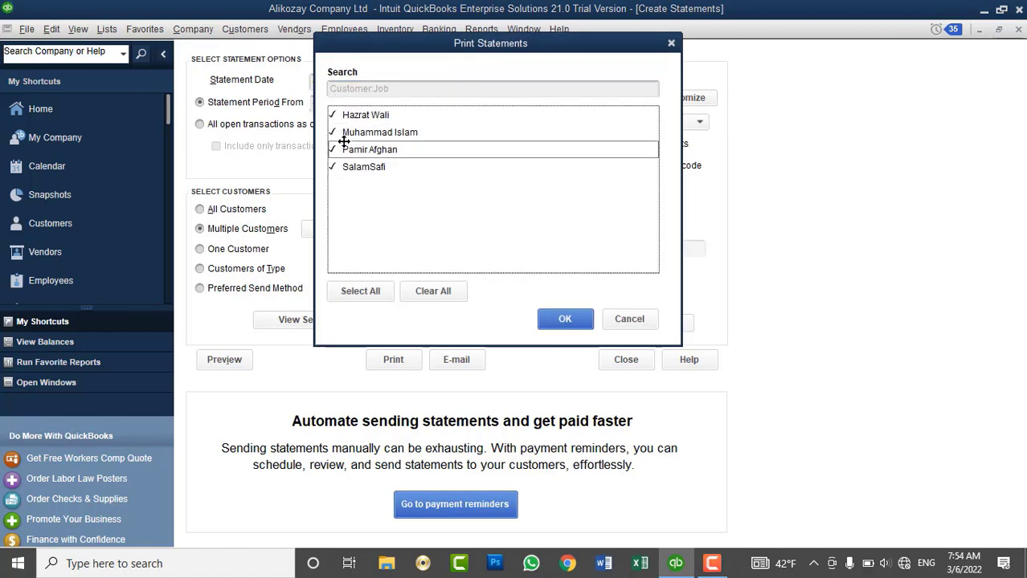
left_click(629, 319)
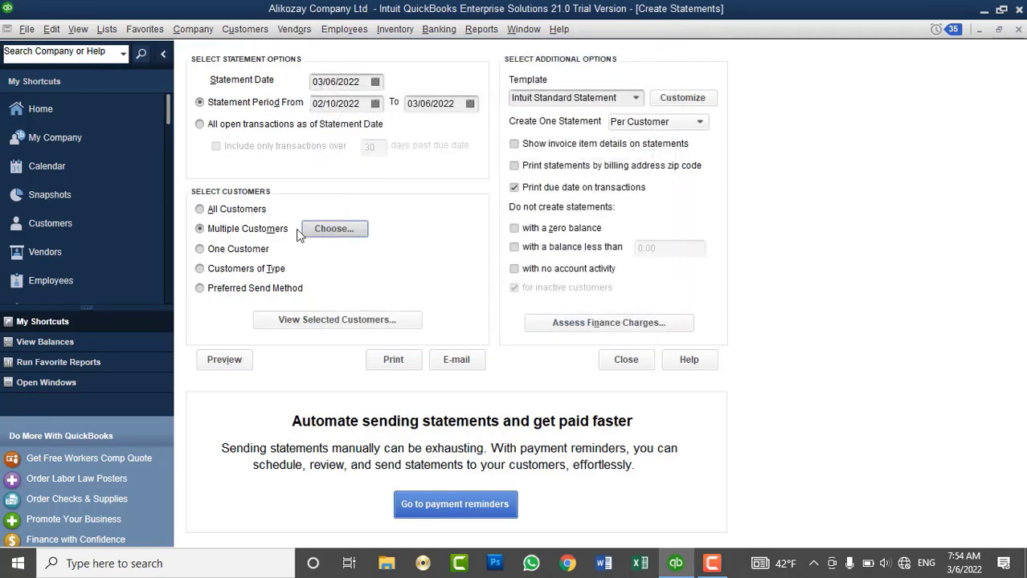
Choose One Customer and select the single customer for the statement.
left_click(227, 254)
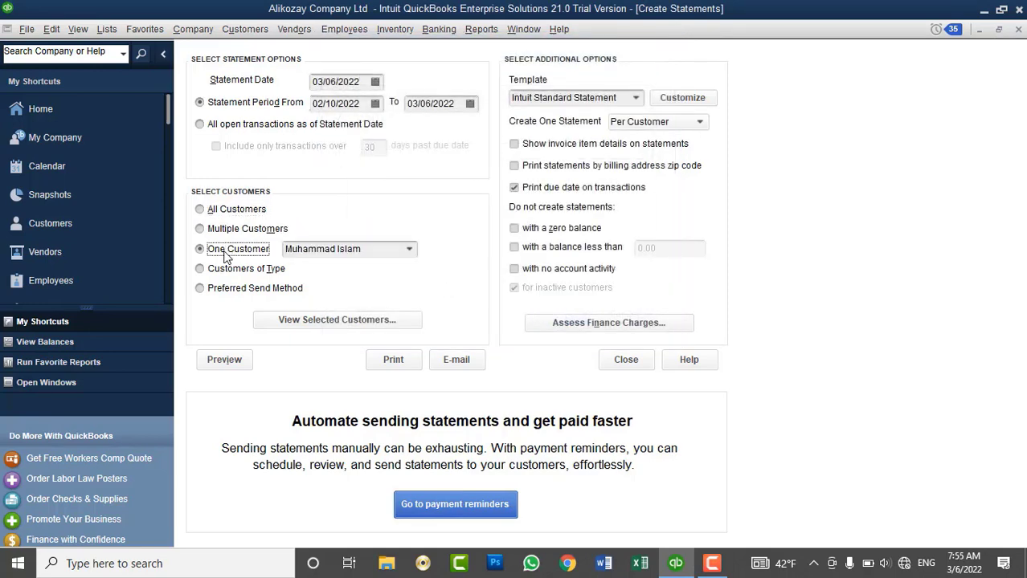
left_click(241, 275)
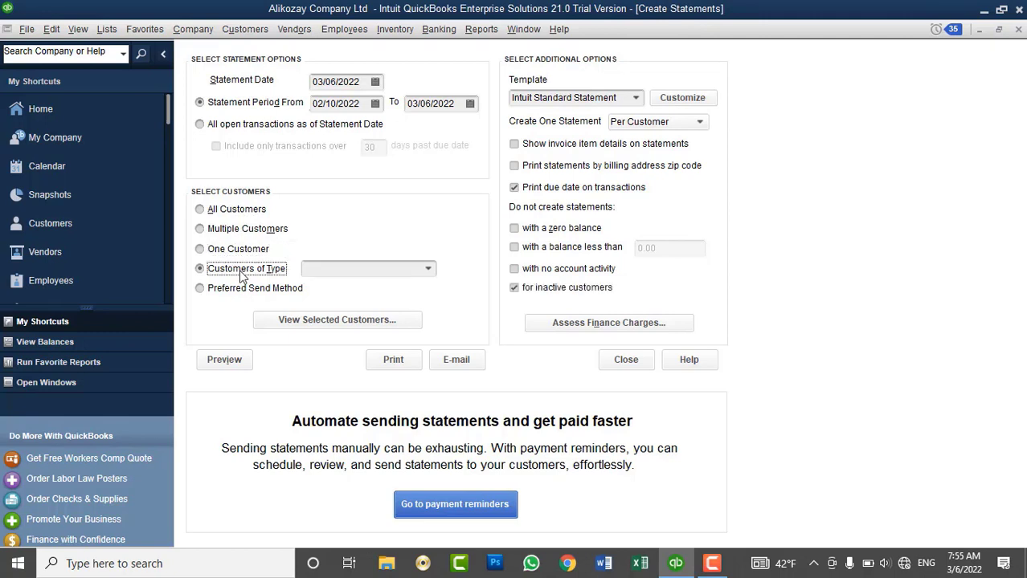
left_click(233, 210)
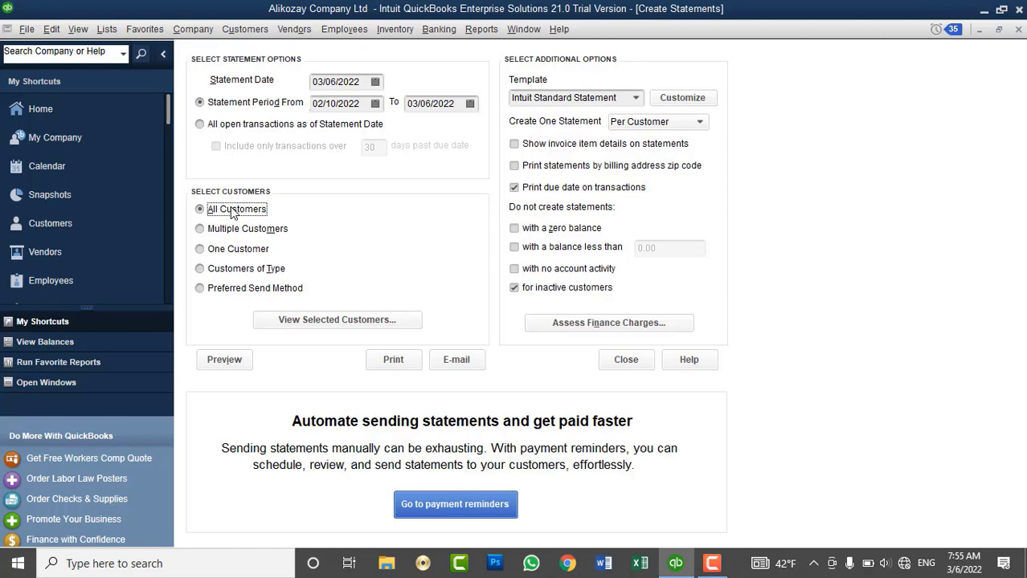
left_click(237, 230)
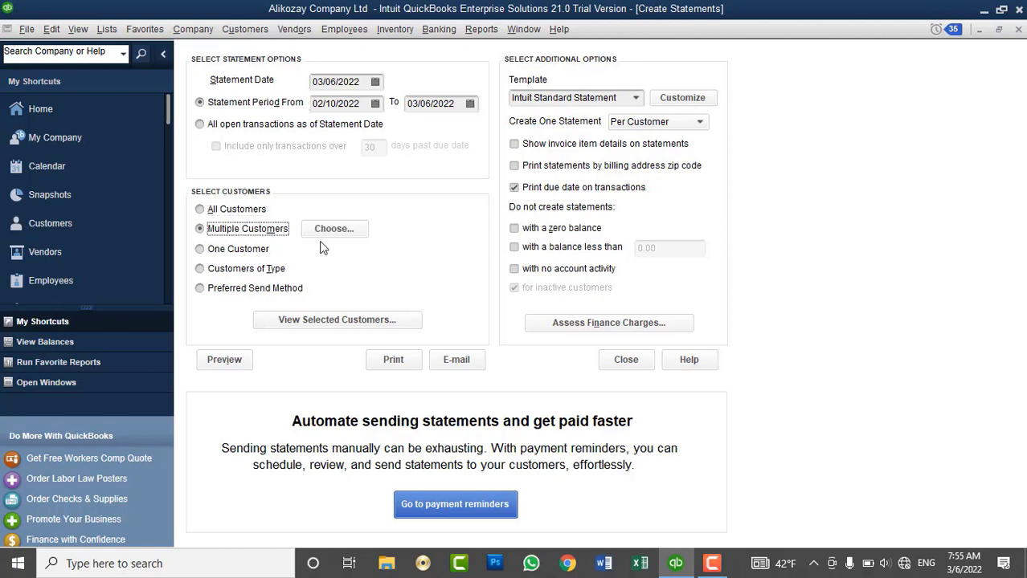
left_click(240, 253)
left_click(410, 250)
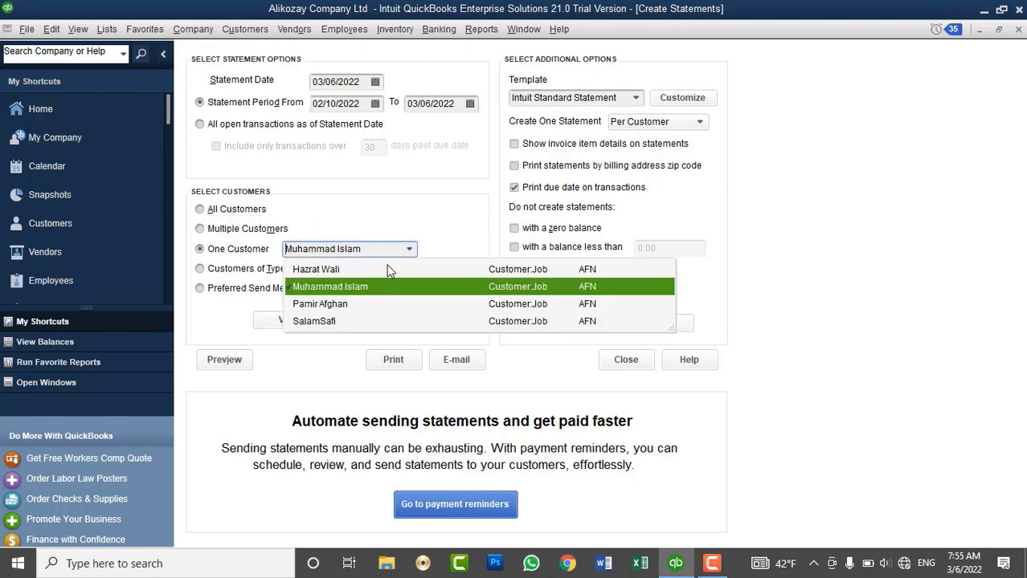
left_click(358, 294)
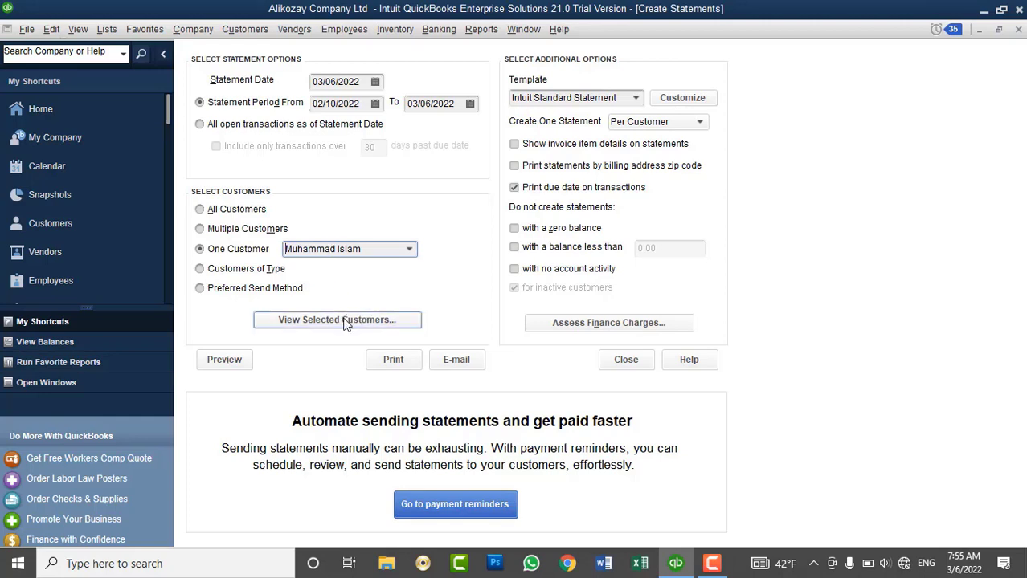
left_click(345, 321)
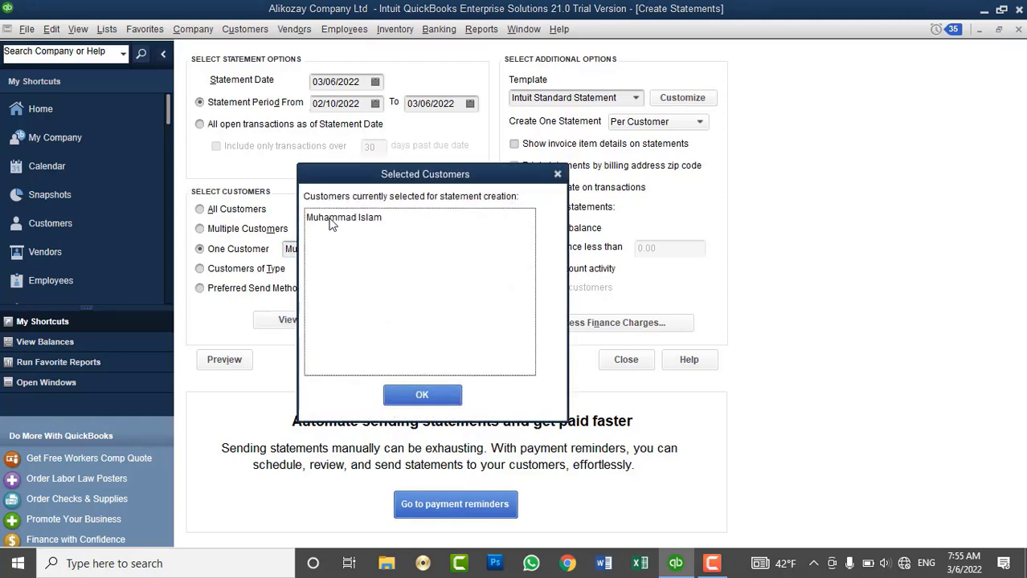
Confirm the single selected customer and keep the Intuit Standard Statement template.
left_click(450, 398)
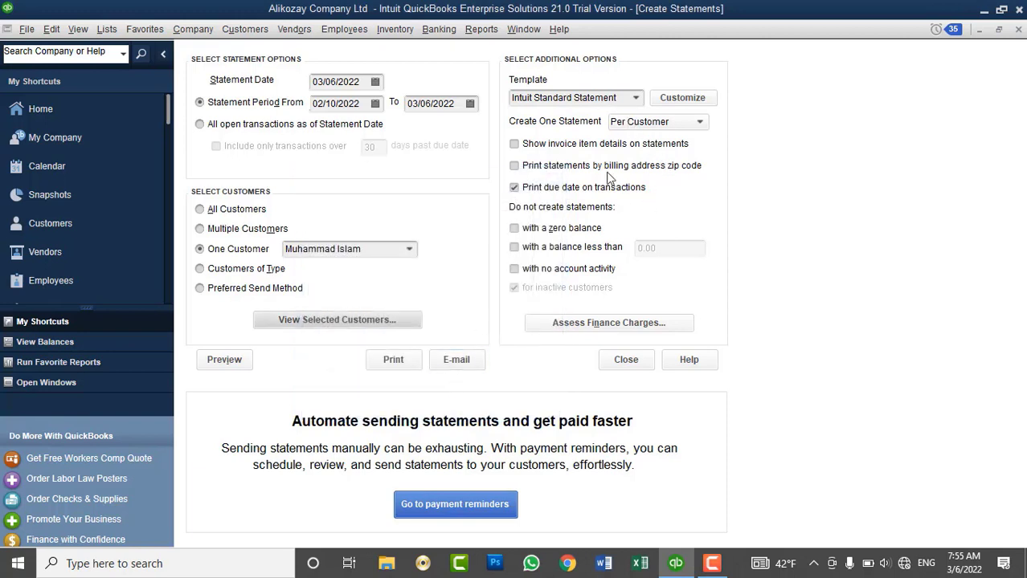
left_click(635, 98)
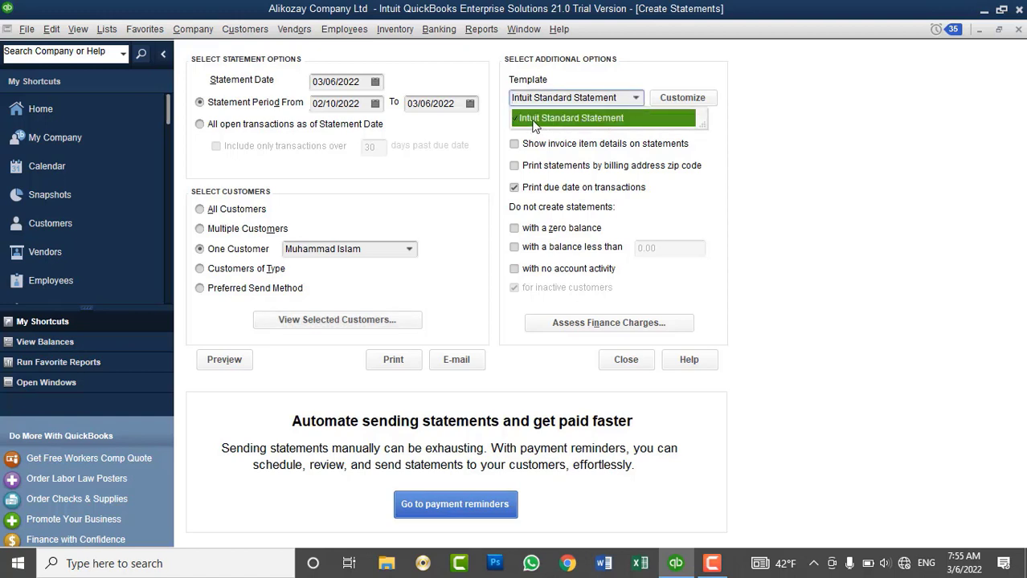
left_click(604, 119)
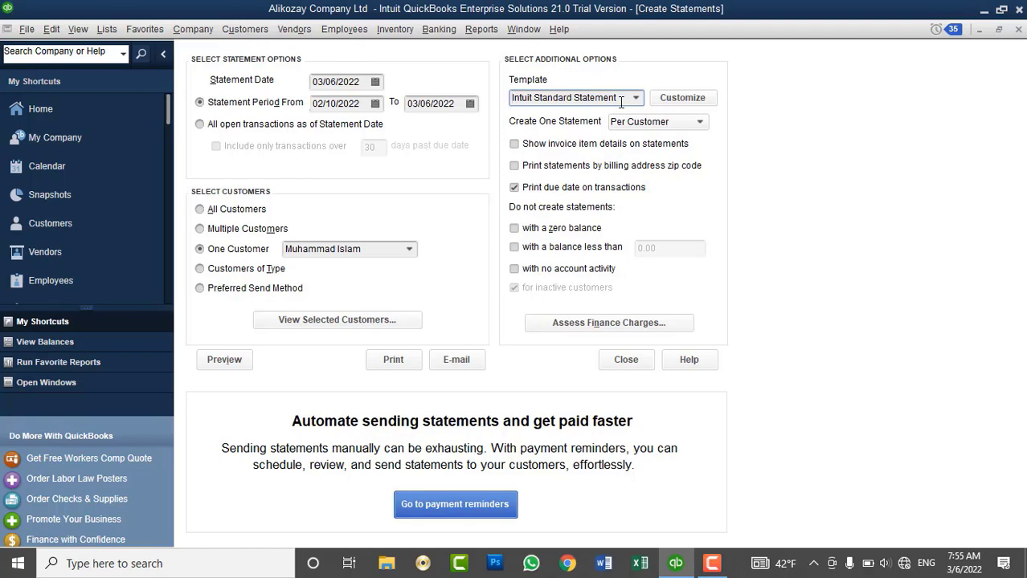
left_click(681, 101)
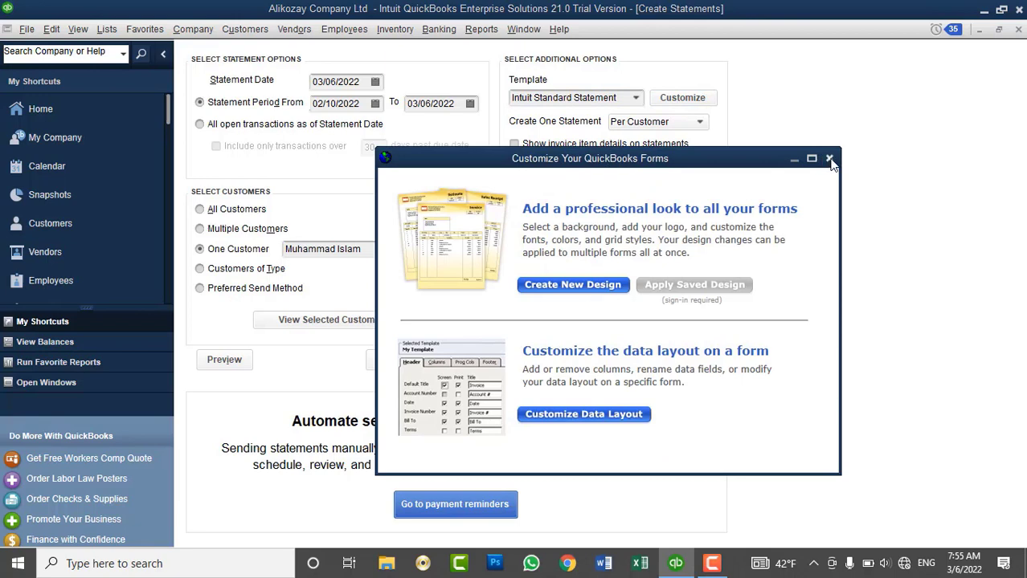
left_click(828, 159)
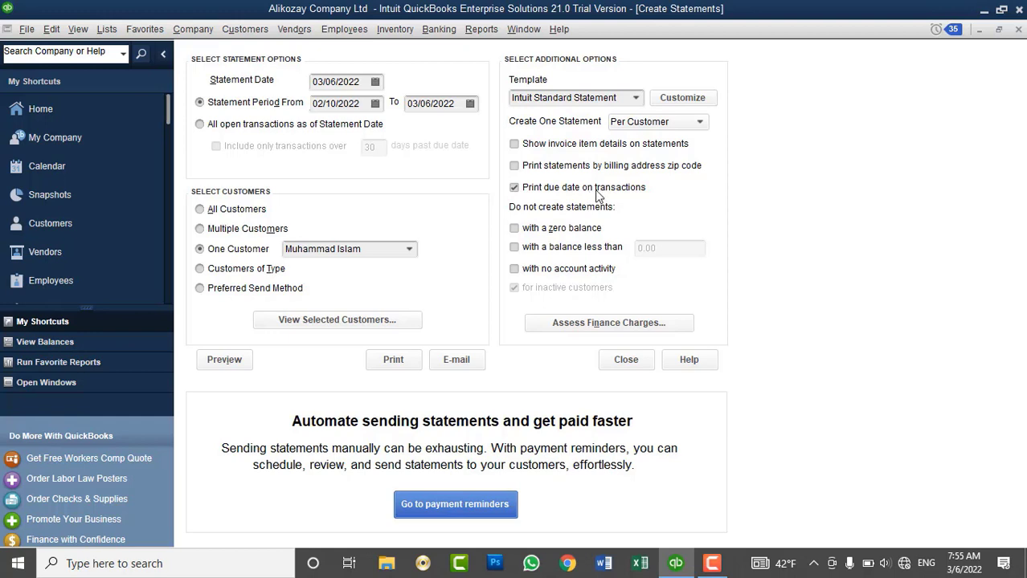
Show invoice item details, leave zero-balance exclusions off, and preview the statement.
left_click(550, 170)
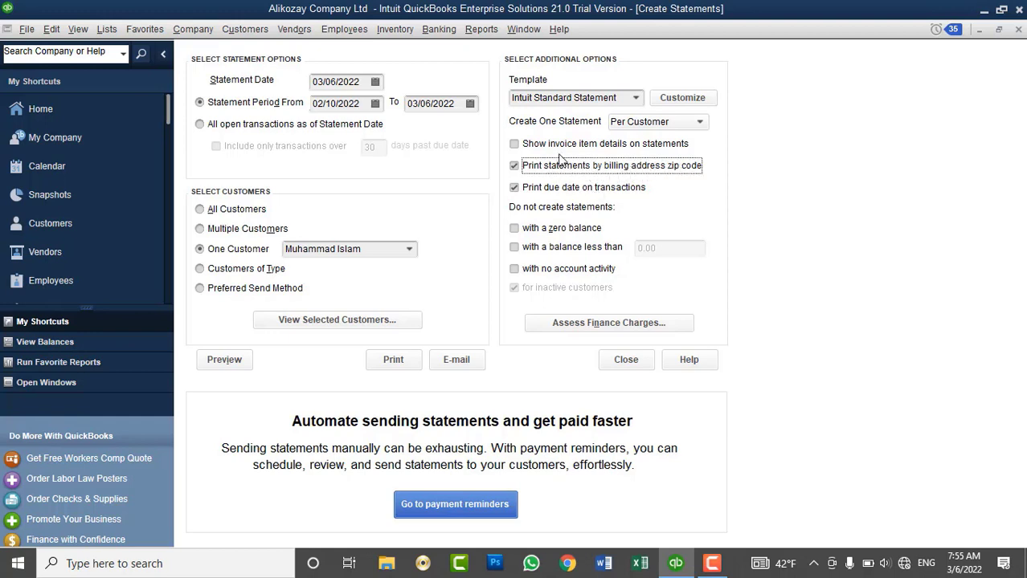
left_click(554, 146)
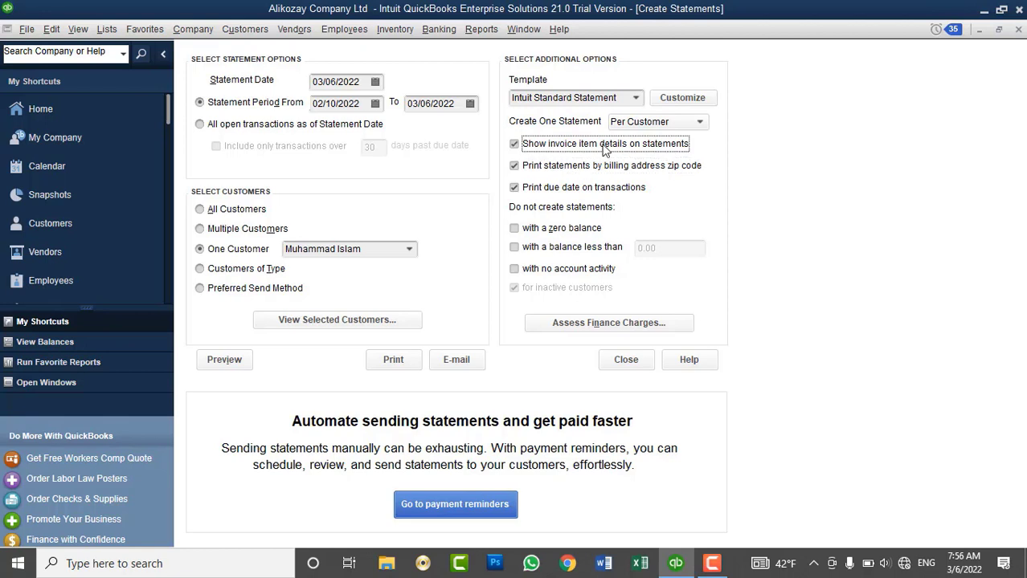
left_click(552, 233)
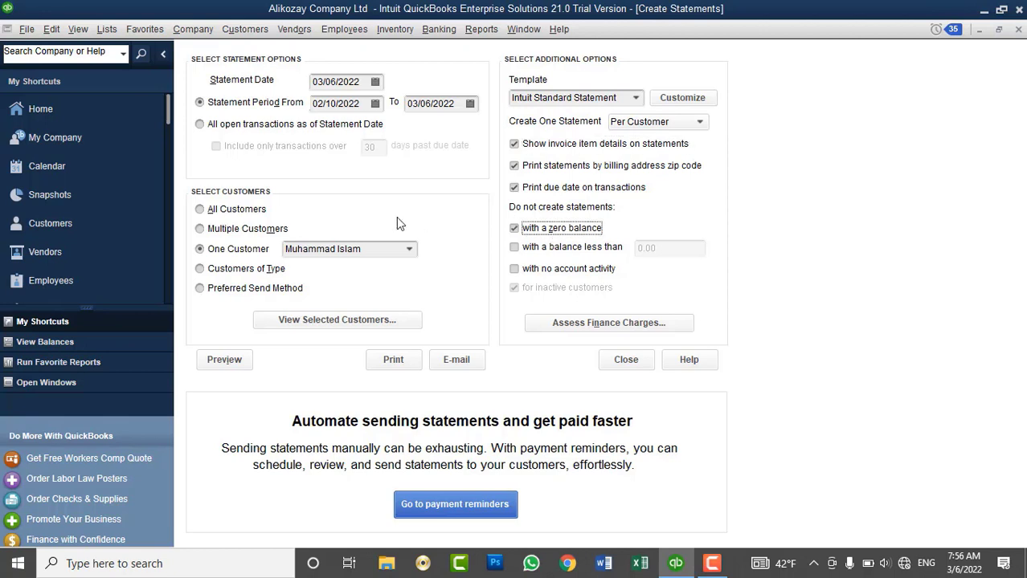
left_click(572, 251)
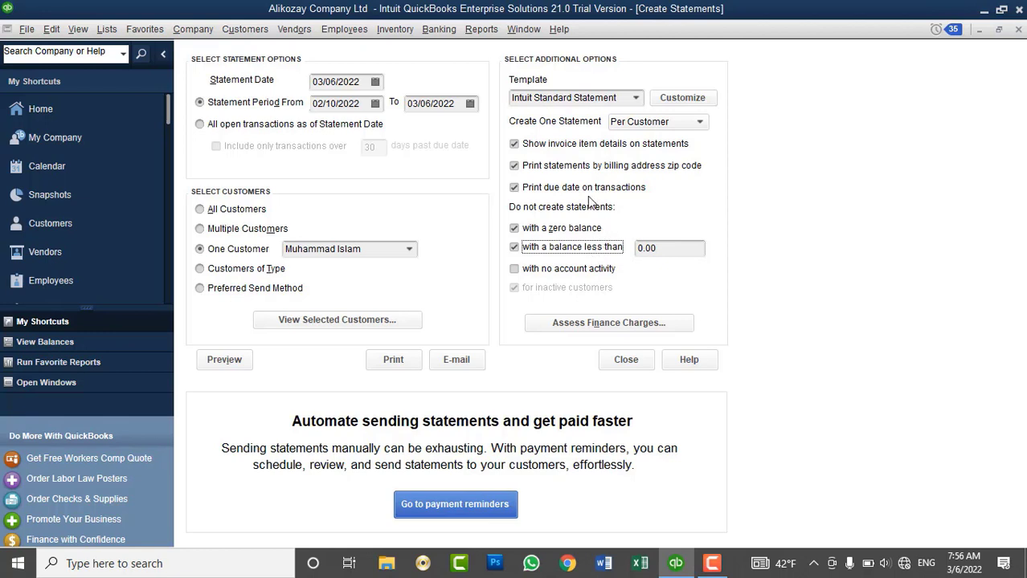
left_click(554, 228)
left_click(556, 248)
left_click(528, 146)
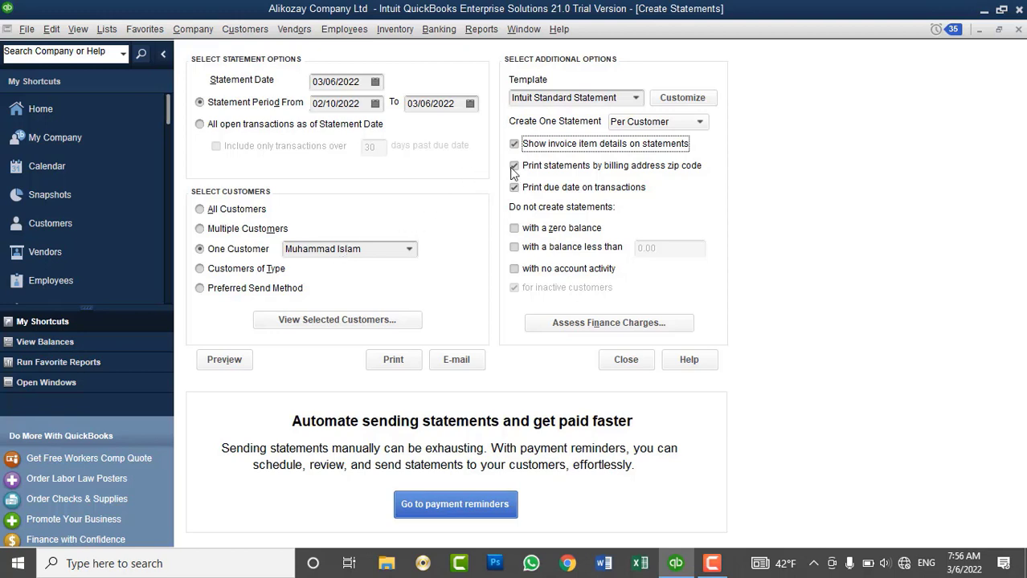
left_click(226, 360)
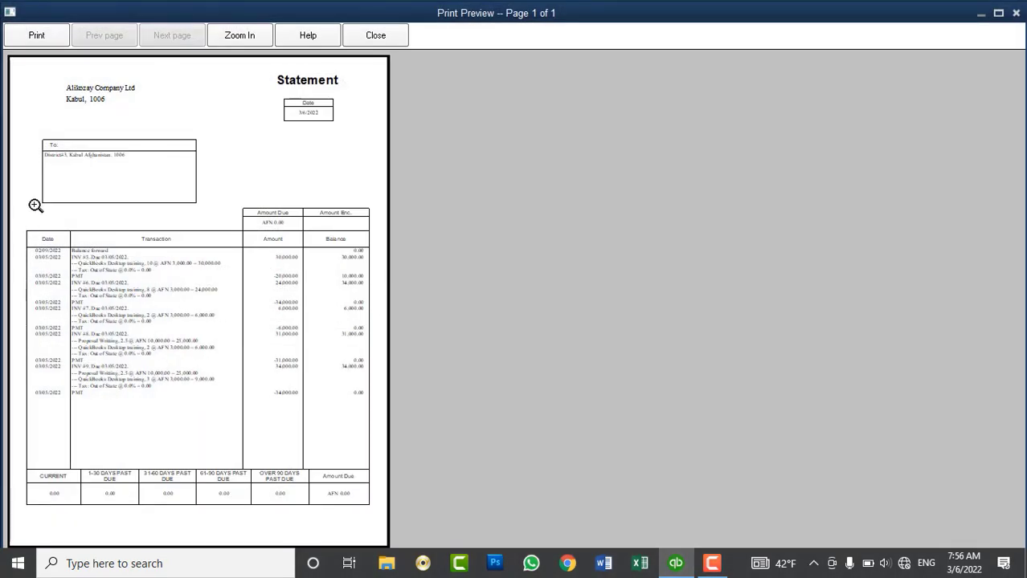
Zoom in on the statement's paid invoices 5–9, zoom back out, and close the preview.
left_click(68, 265)
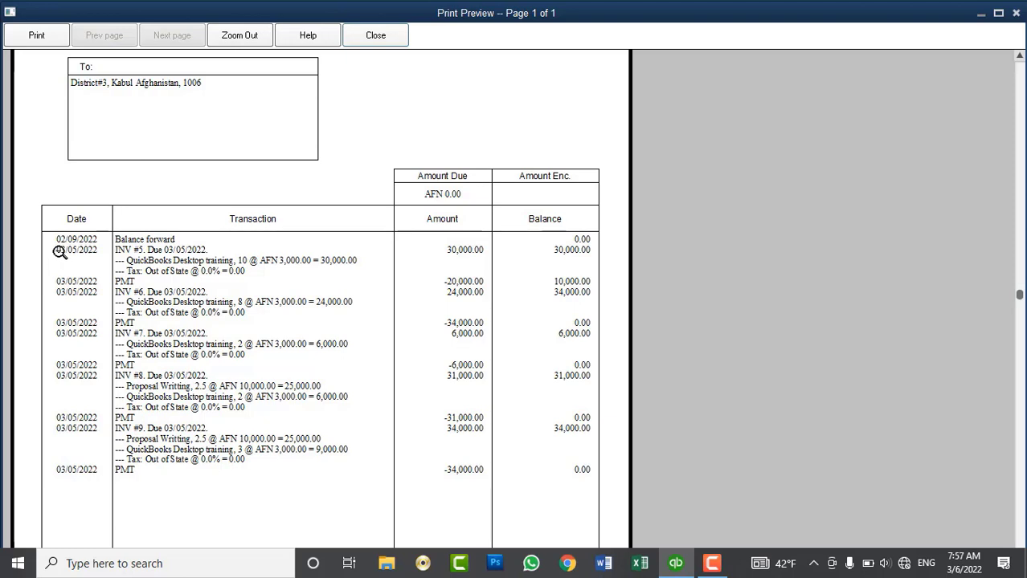
left_click(52, 256)
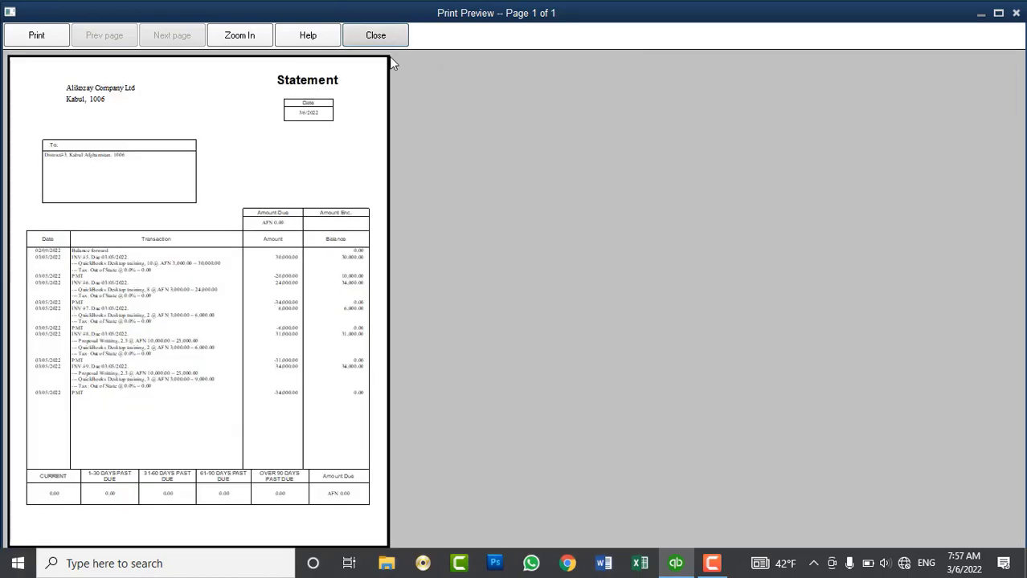
left_click(390, 40)
Reopen the statement preview and zoom into its invoices, payments and final 0.00 balance.
left_click(375, 104)
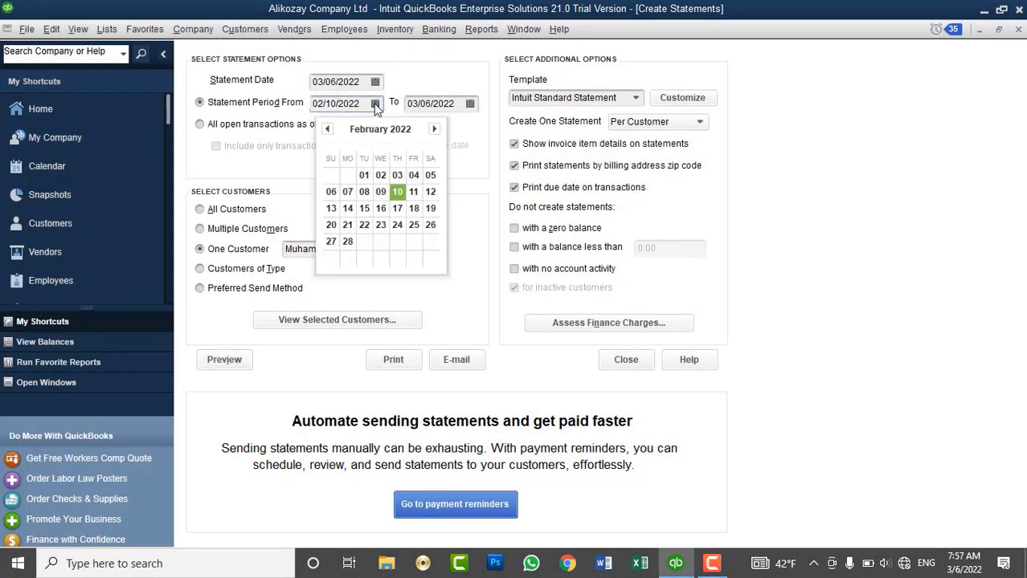
left_click(226, 363)
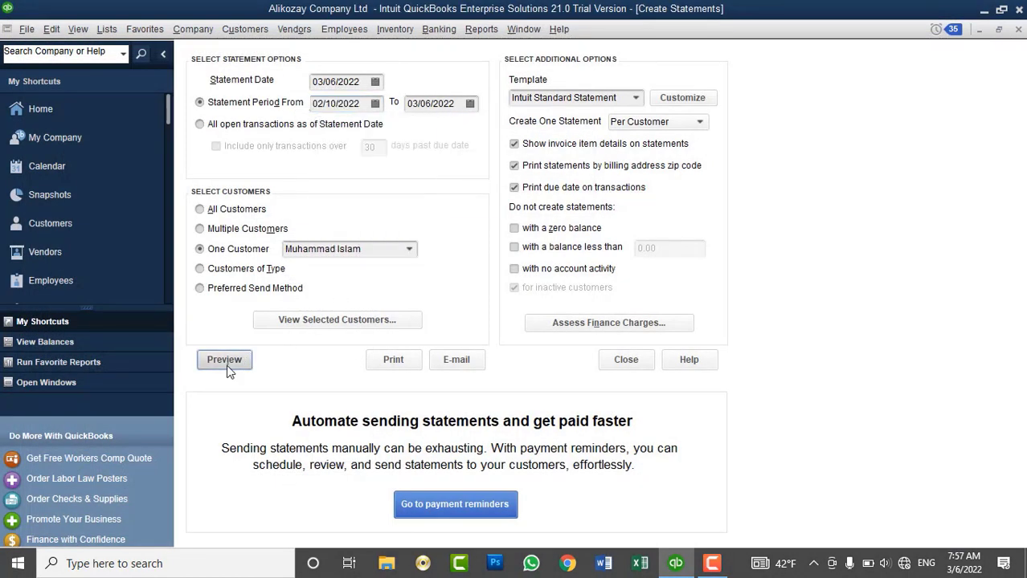
left_click(72, 260)
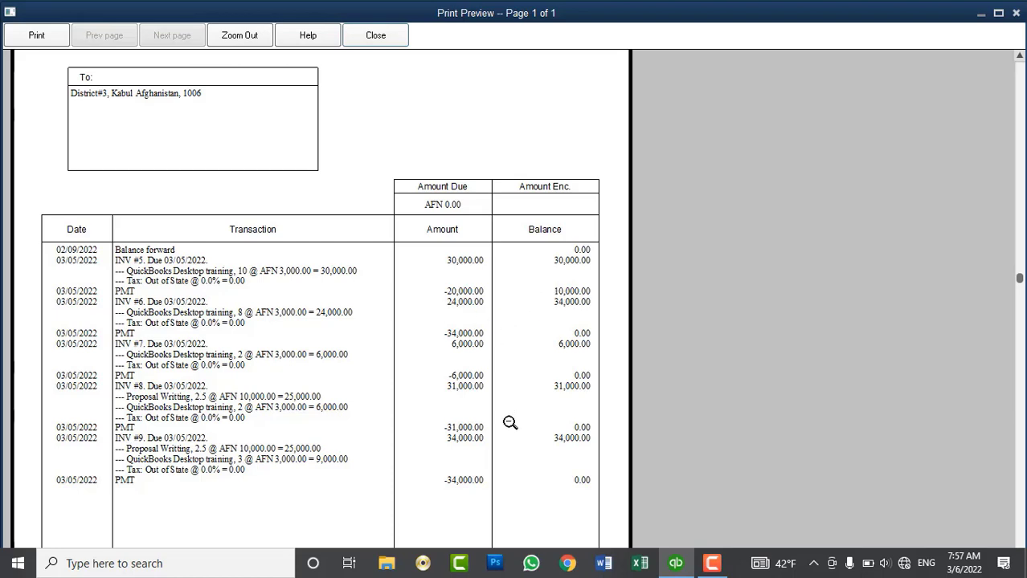
left_click(439, 273)
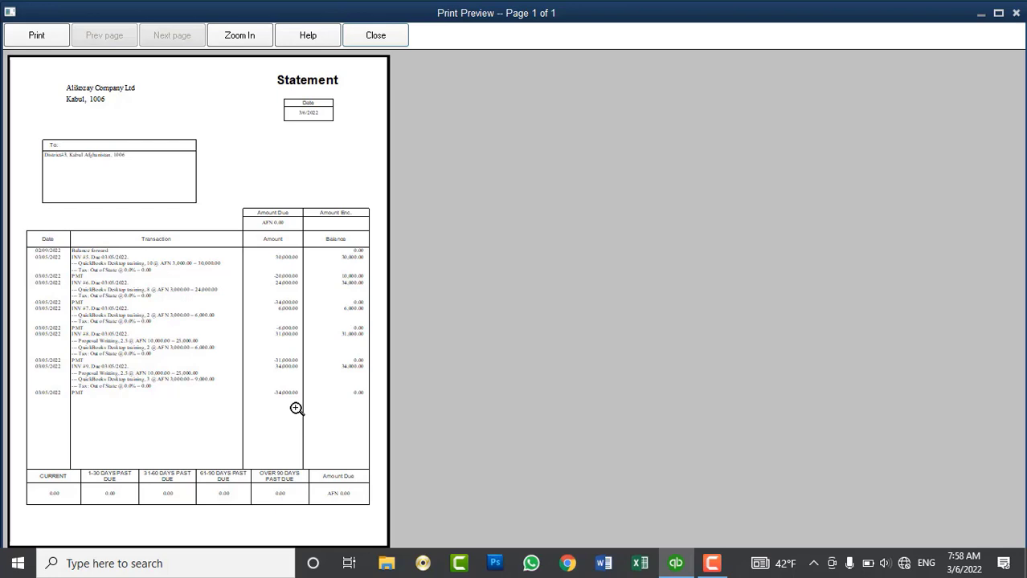
left_click(295, 409)
left_click(295, 409)
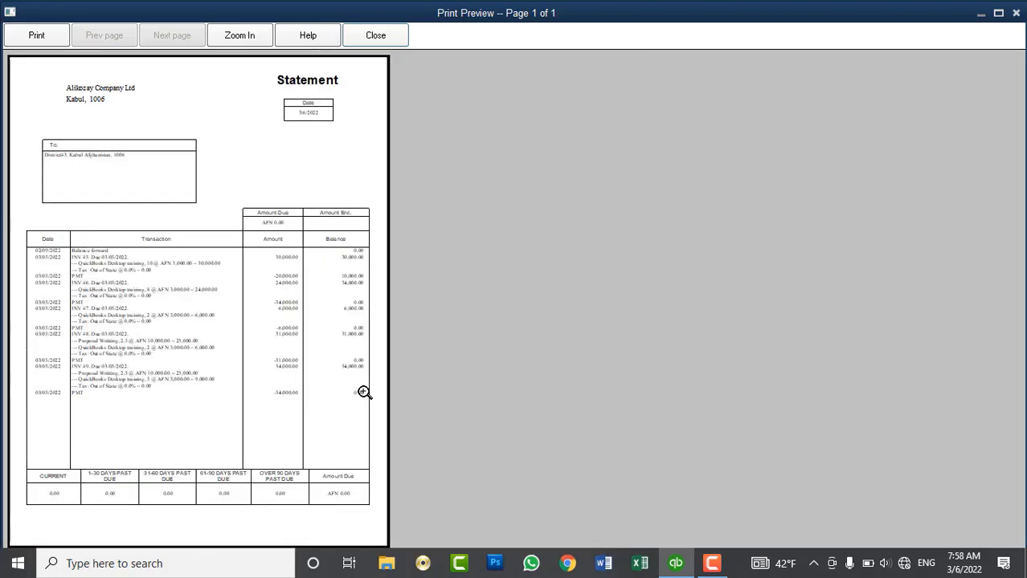
left_click(364, 392)
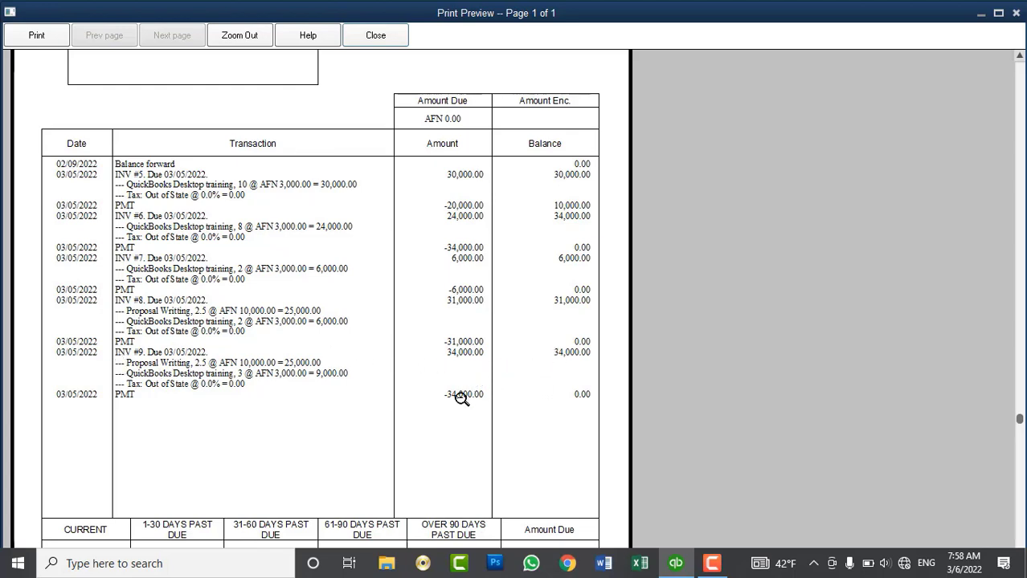
left_click(561, 403)
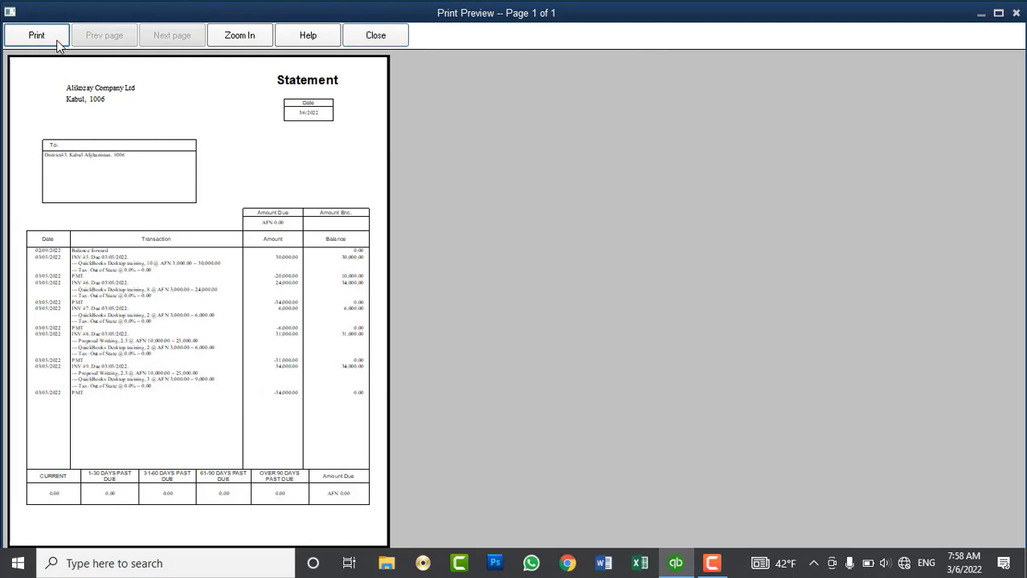
Close the print preview and the Create Statements window, returning to the Customer Center.
left_click(372, 35)
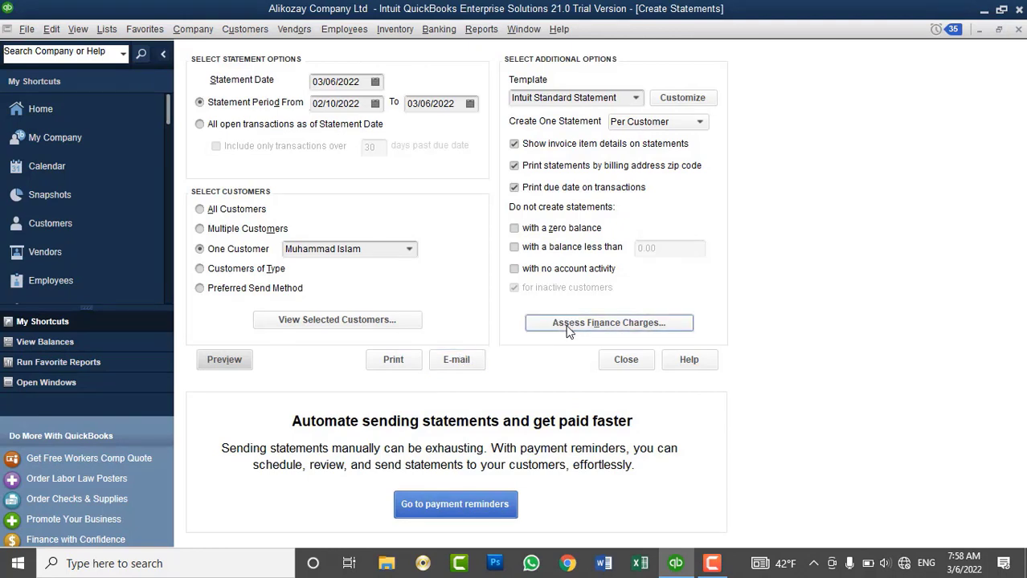
left_click(617, 366)
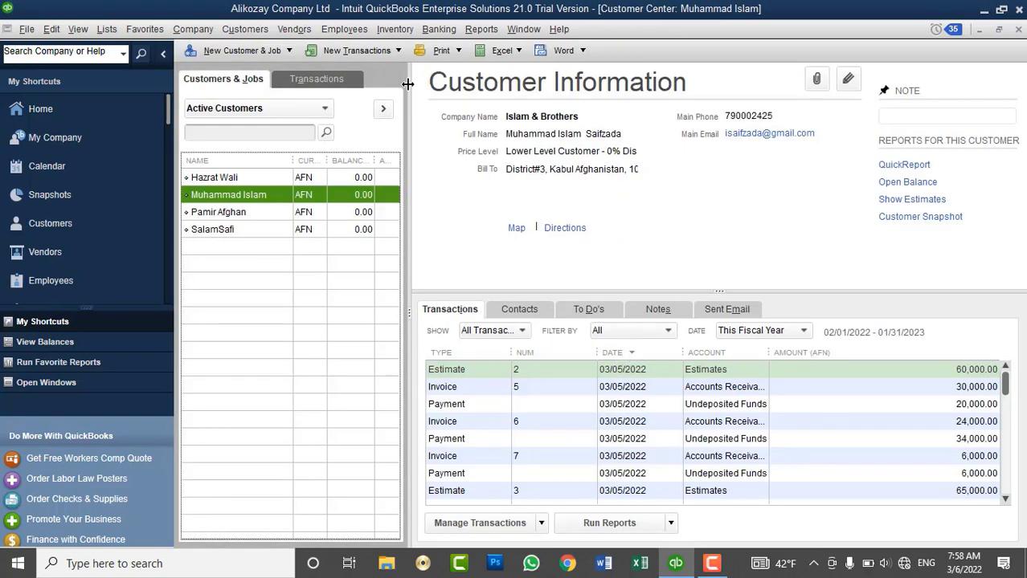
left_click(249, 30)
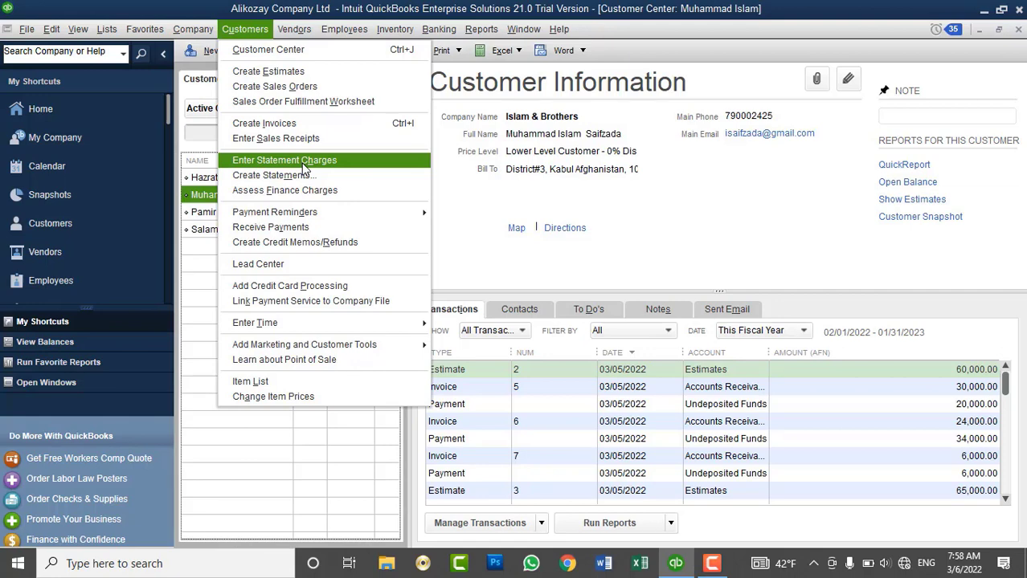
Start statement charge #1, dated 03/06, in the customer's Accounts Receivable register.
left_click(303, 163)
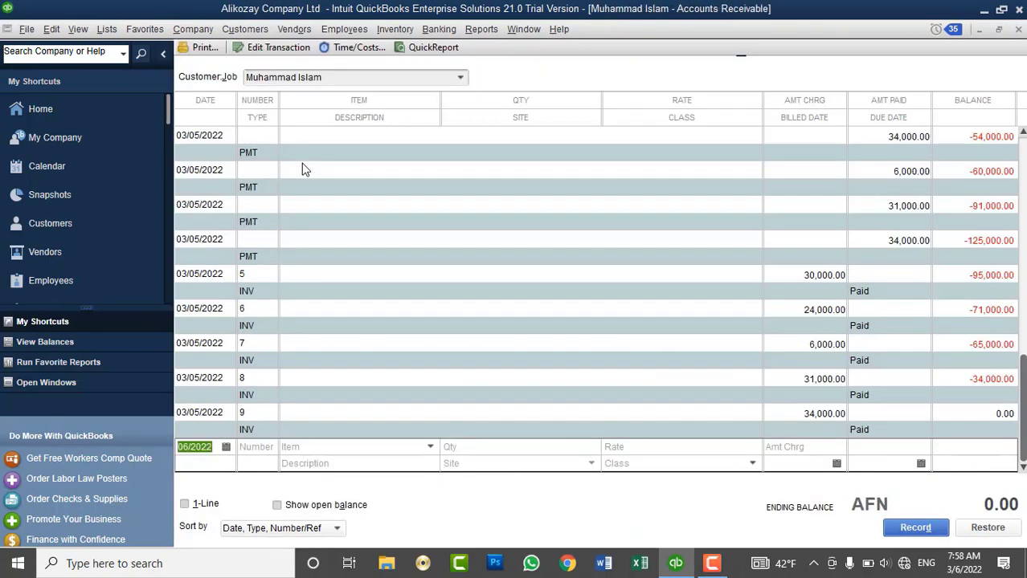
left_click(261, 447)
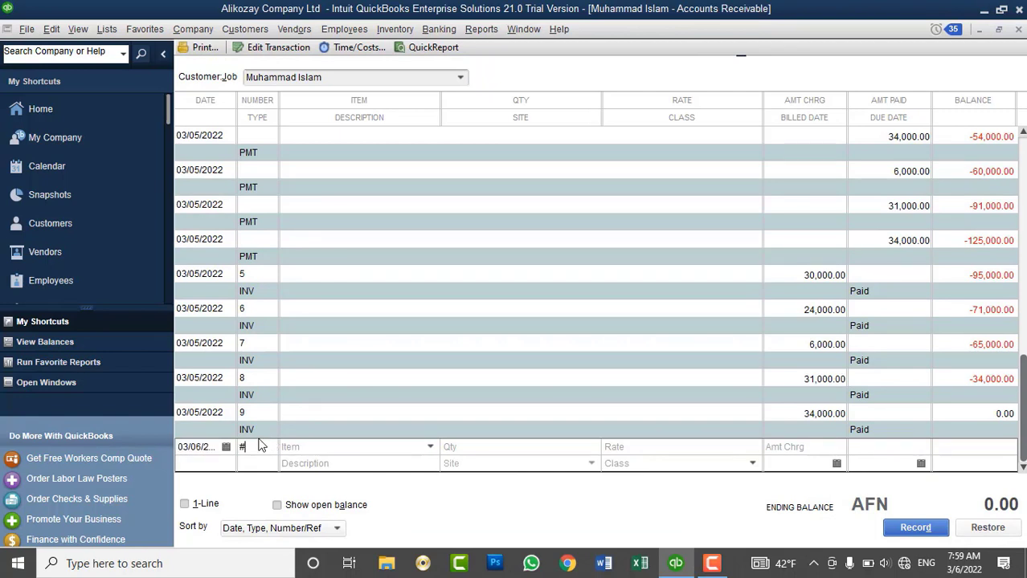
key("Tab")
left_click(429, 447)
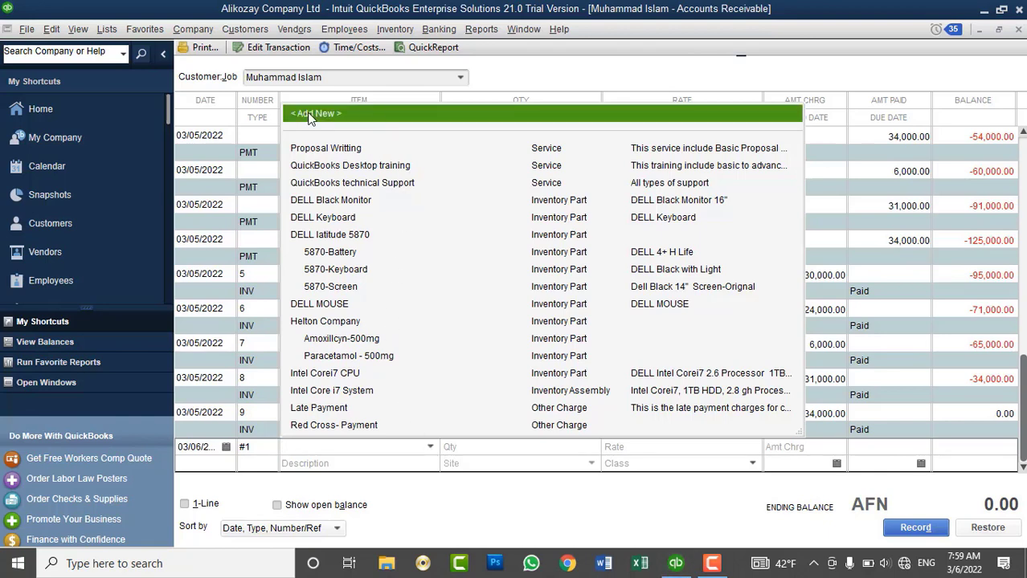
Create a new service item named Statement Charges with Each as its unit of measure.
left_click(309, 117)
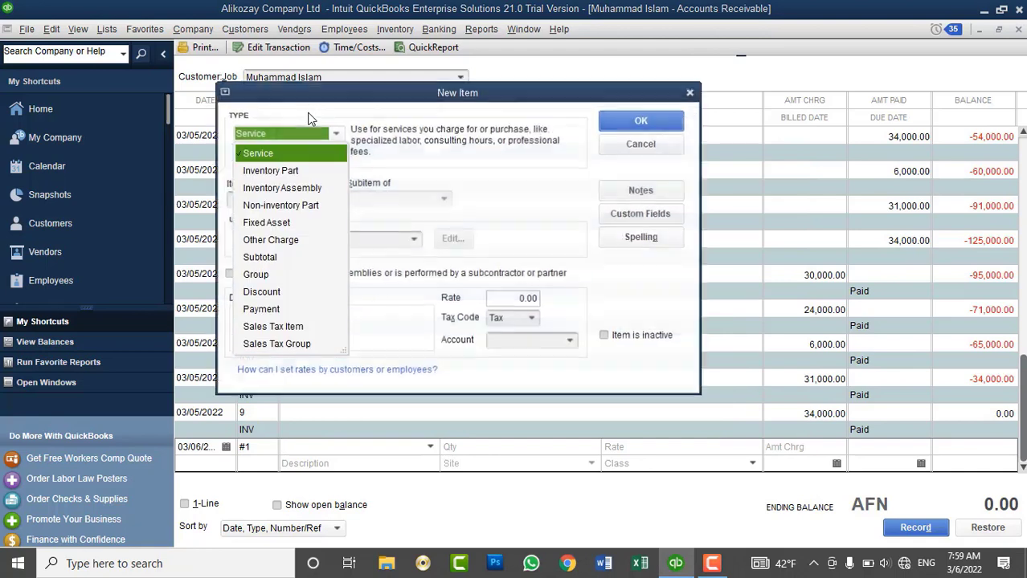
left_click(270, 155)
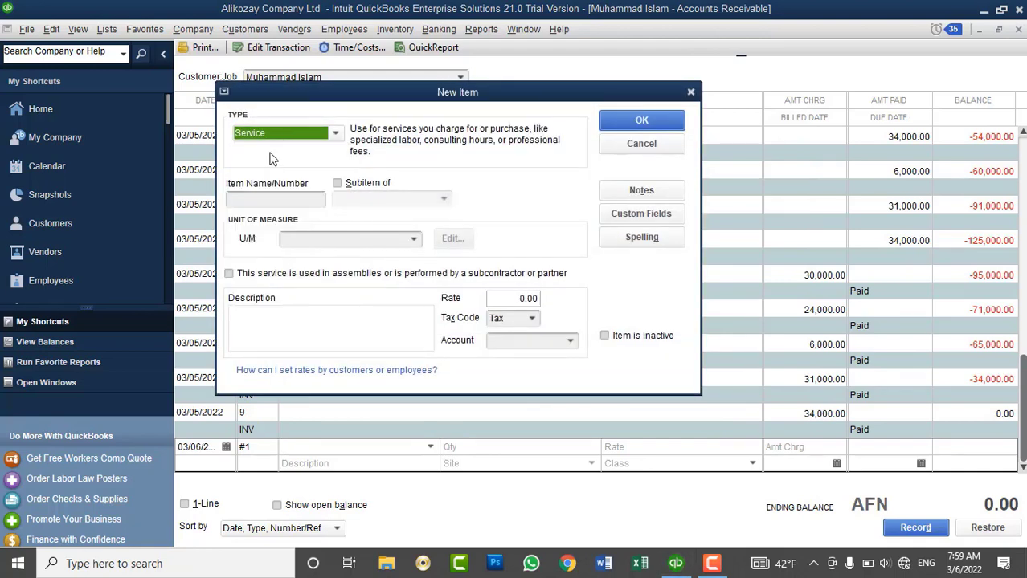
left_click(276, 201)
type("ta")
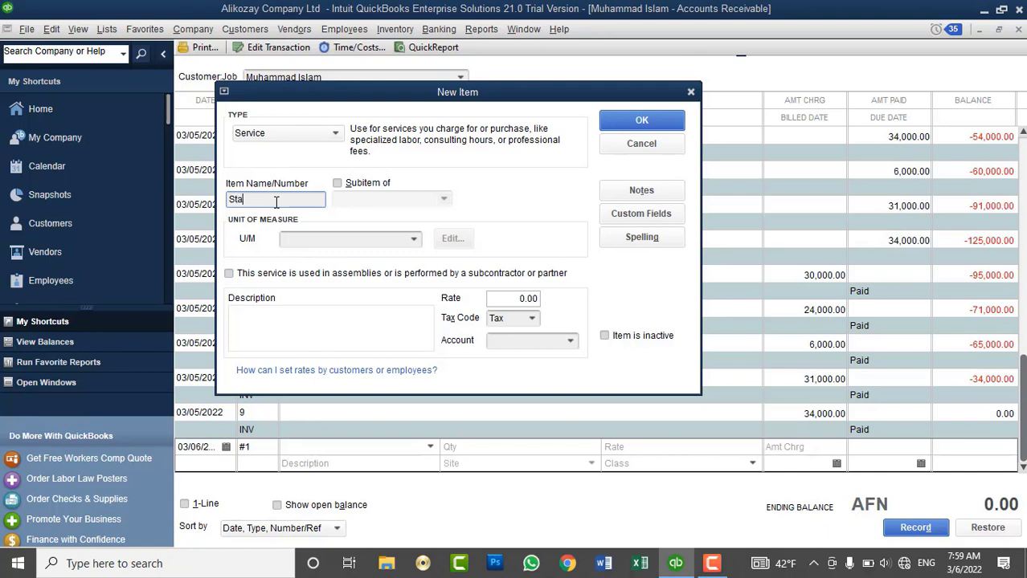
type("tement Charges")
left_click(411, 242)
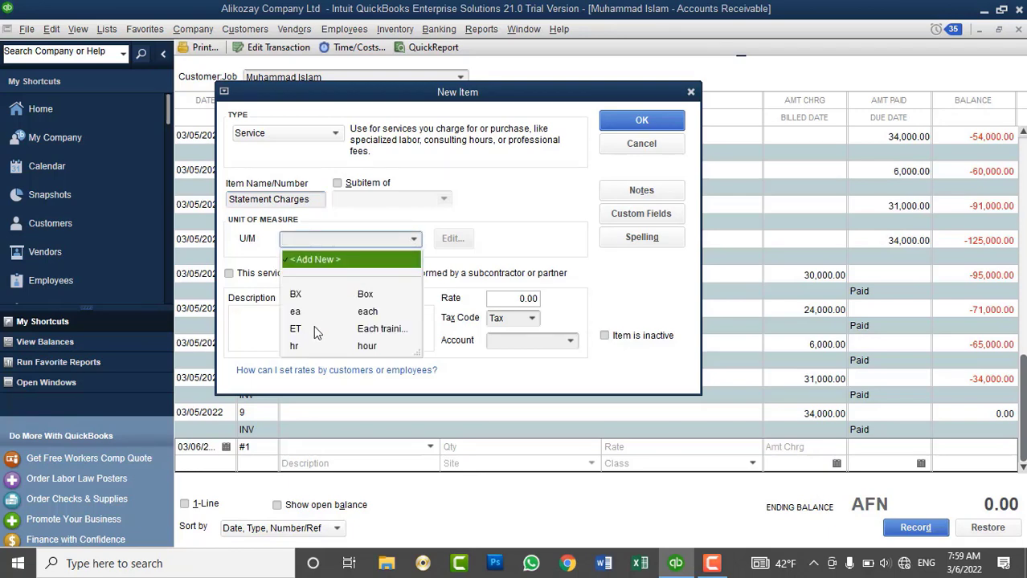
left_click(307, 262)
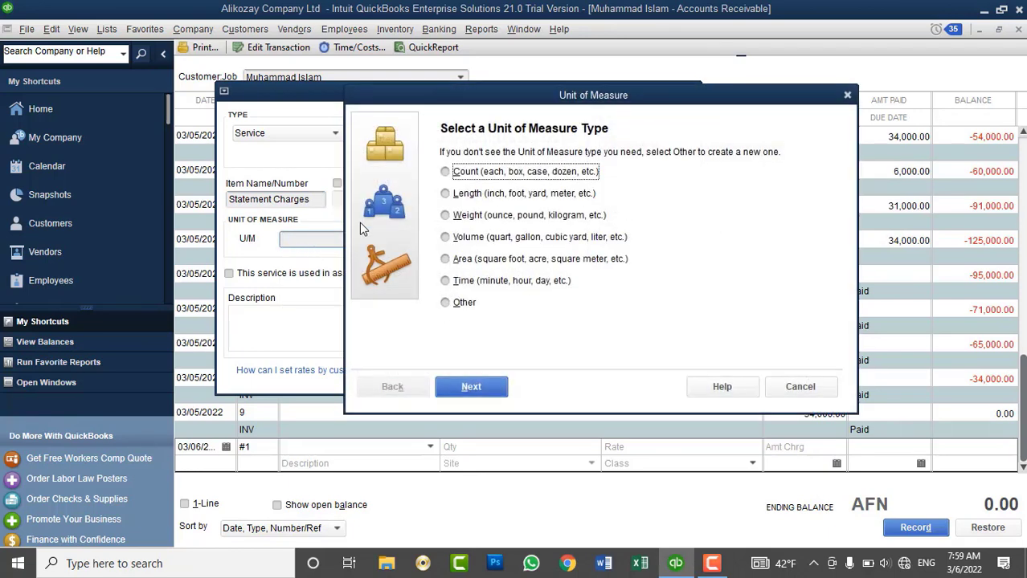
left_click(472, 387)
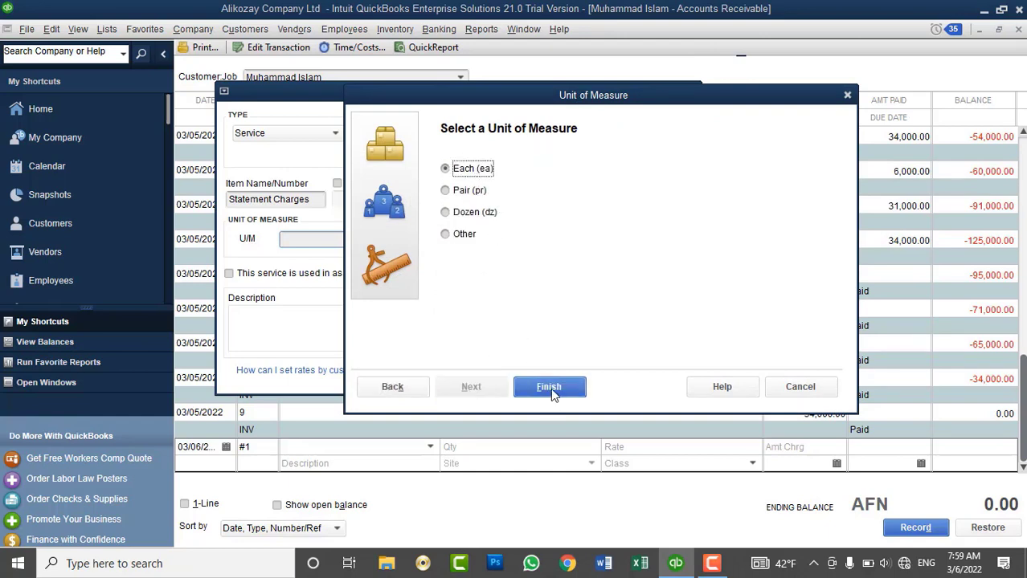
left_click(550, 387)
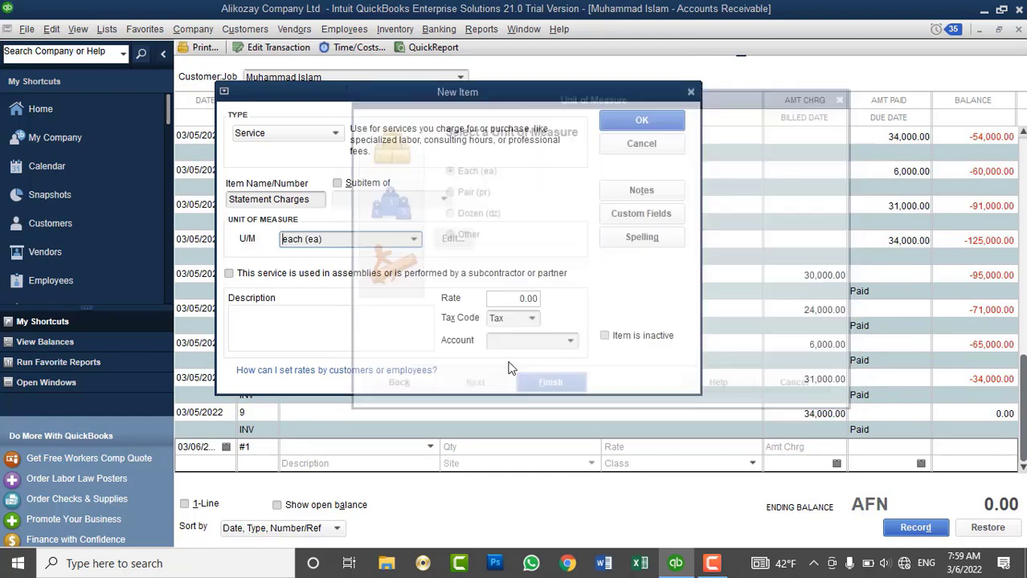
Set the item's rate to 500.00 and begin adding a new income account for it.
left_click(511, 302)
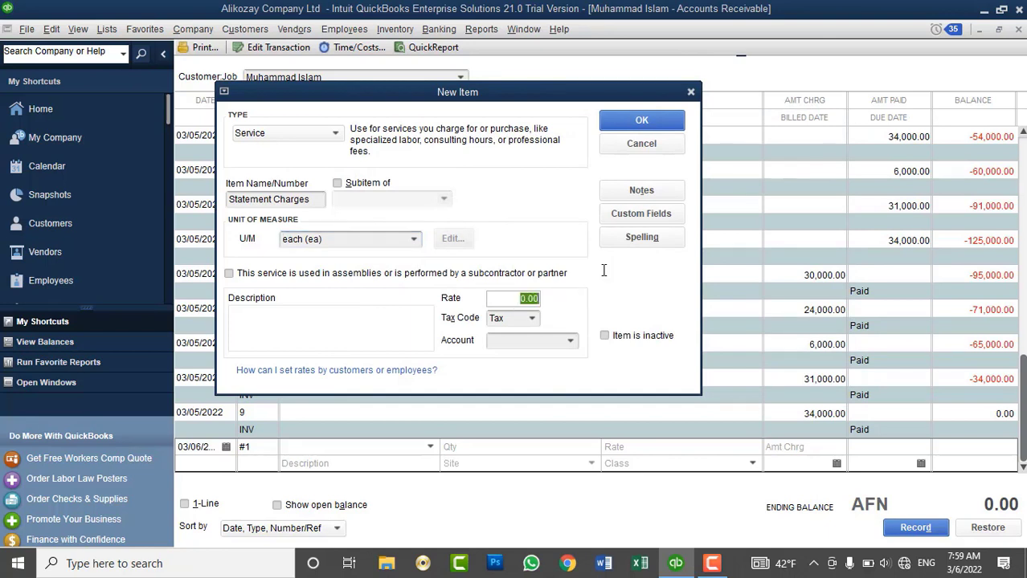
type("500")
key("Tab")
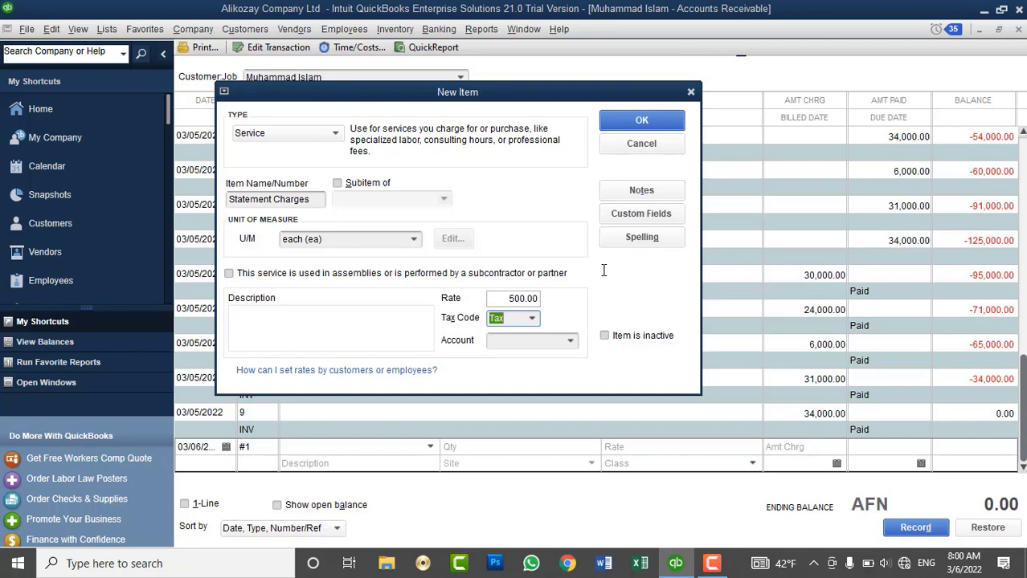
left_click(571, 340)
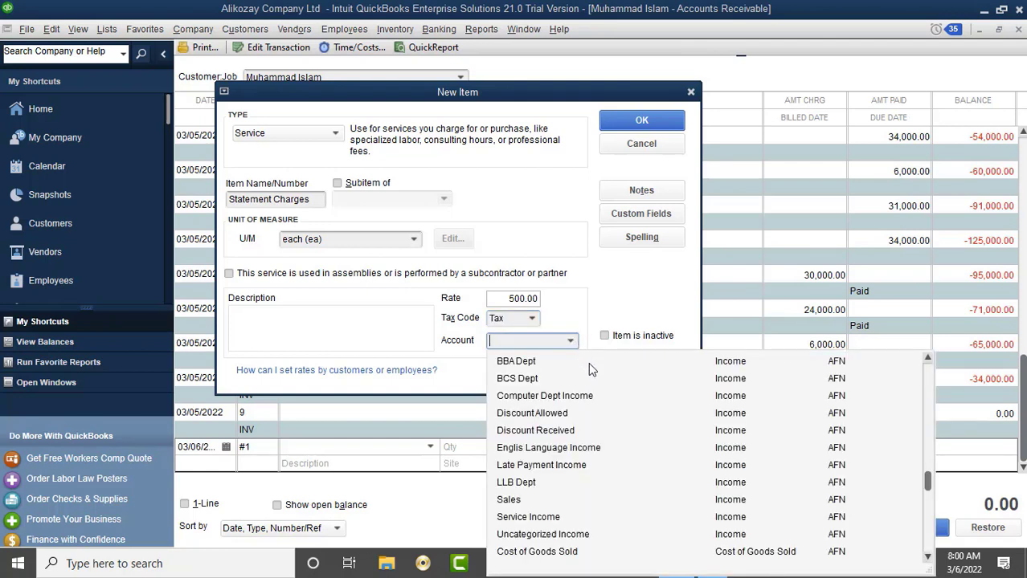
scroll(588, 362, "up", 2)
scroll(588, 362, "down", 3)
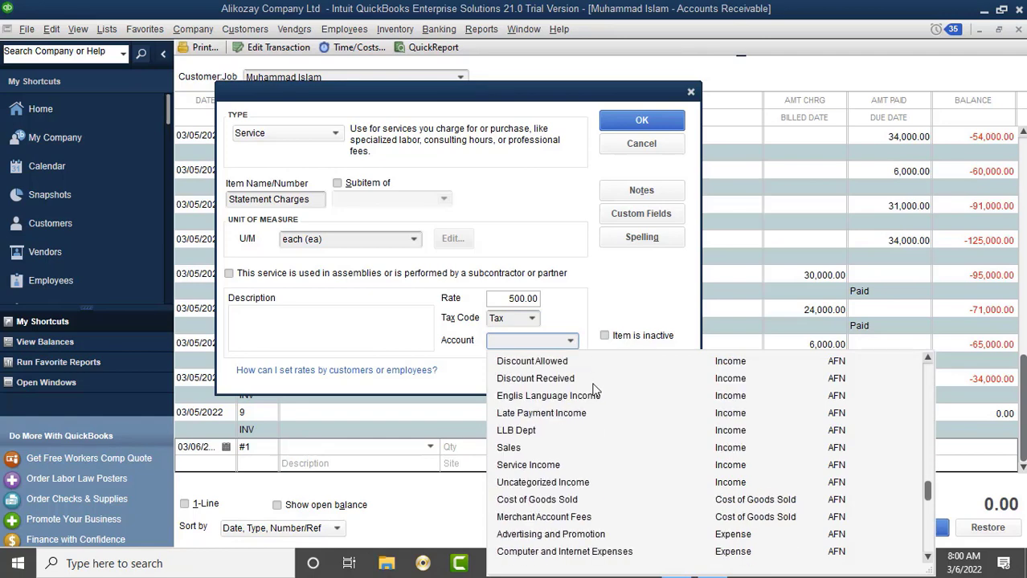
scroll(630, 438, "down", 1)
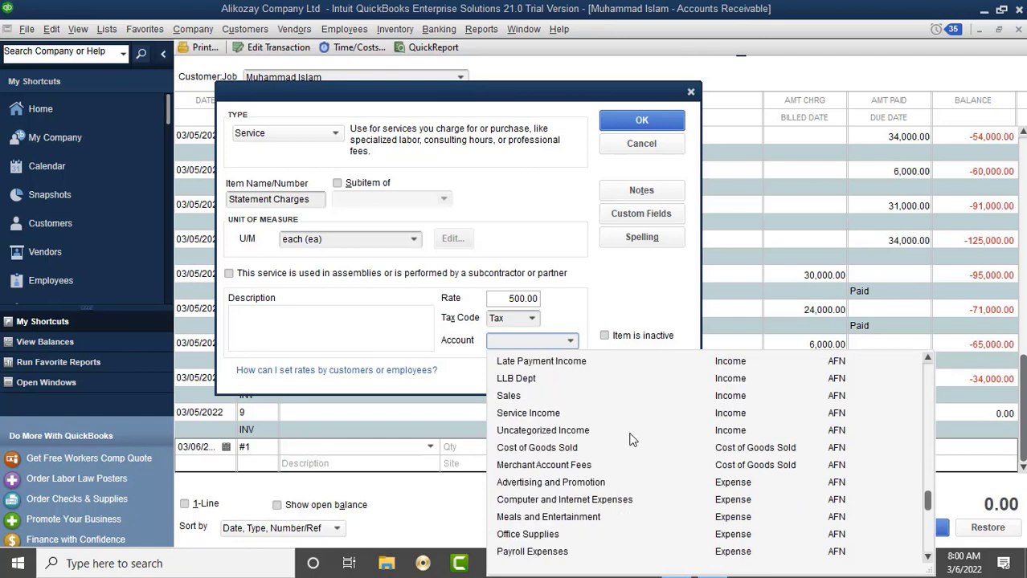
scroll(631, 438, "up", 12)
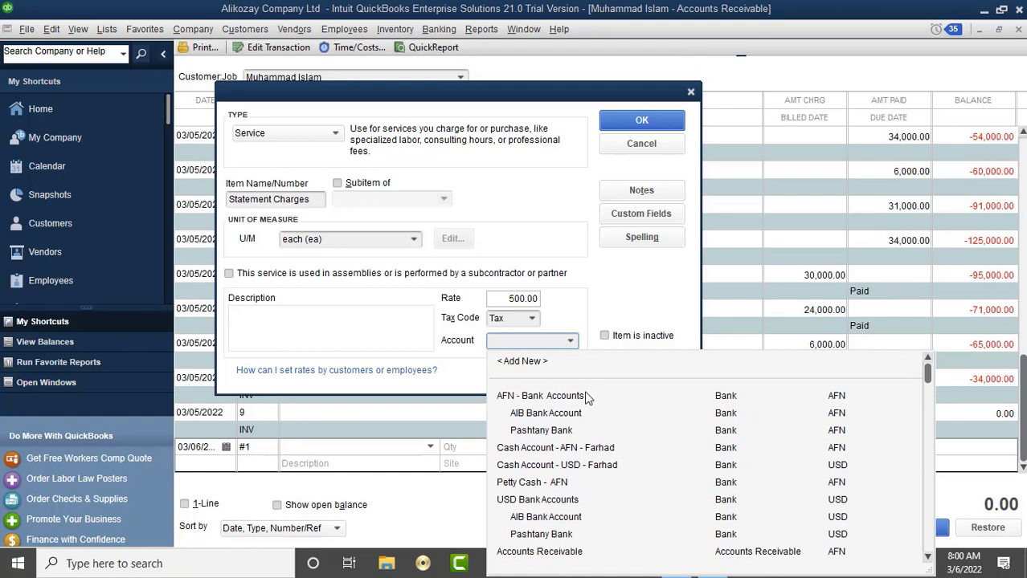
left_click(530, 362)
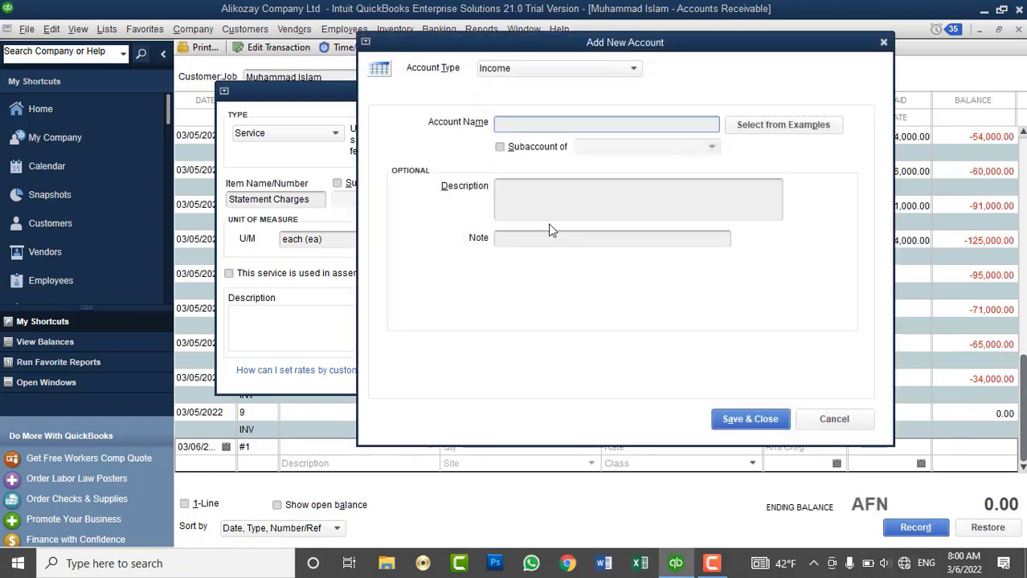
Save a new income account named 'Statement Charges income' and assign it to the item.
type("Statement")
key("BackSpace")
key("BackSpace")
key("BackSpace")
key("BackSpace")
key("BackSpace")
key("BackSpace")
key("BackSpace")
key("BackSpace")
key("BackSpace")
key("BackSpace")
type("Statement Charg")
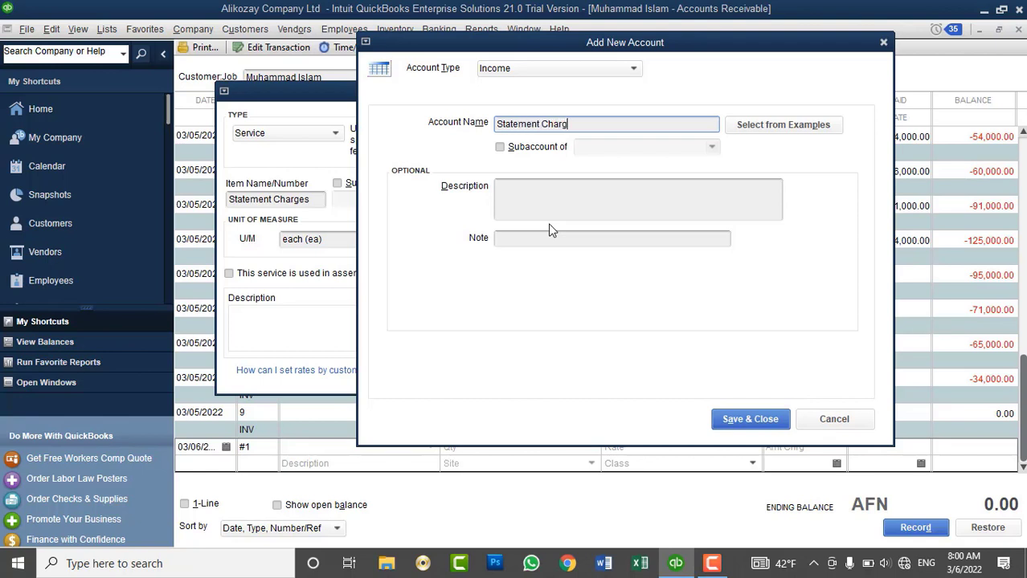
type("es income")
left_click(738, 419)
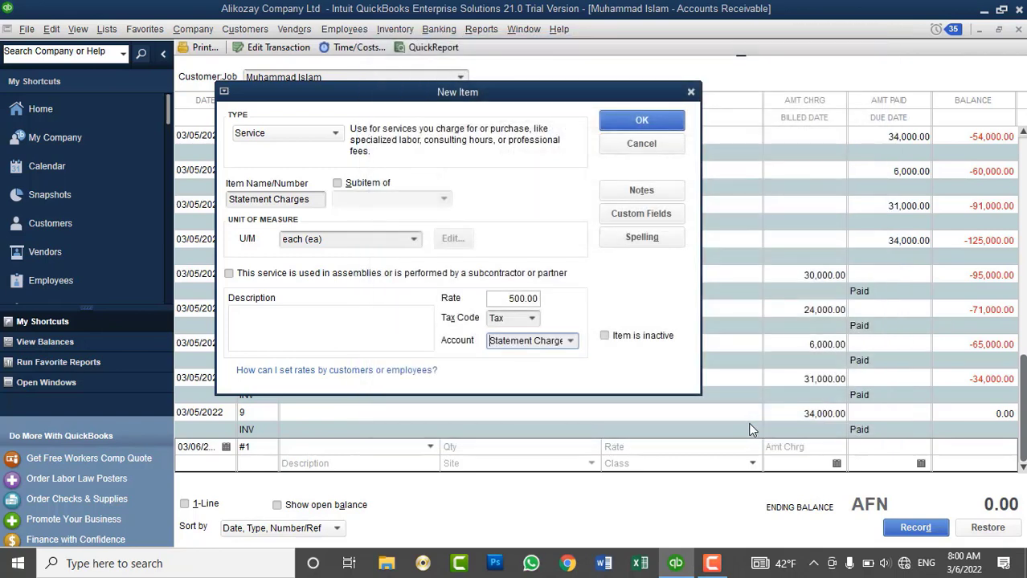
Save the Statement Charges item, record the 500.00 charge #1, and close the register.
left_click(641, 122)
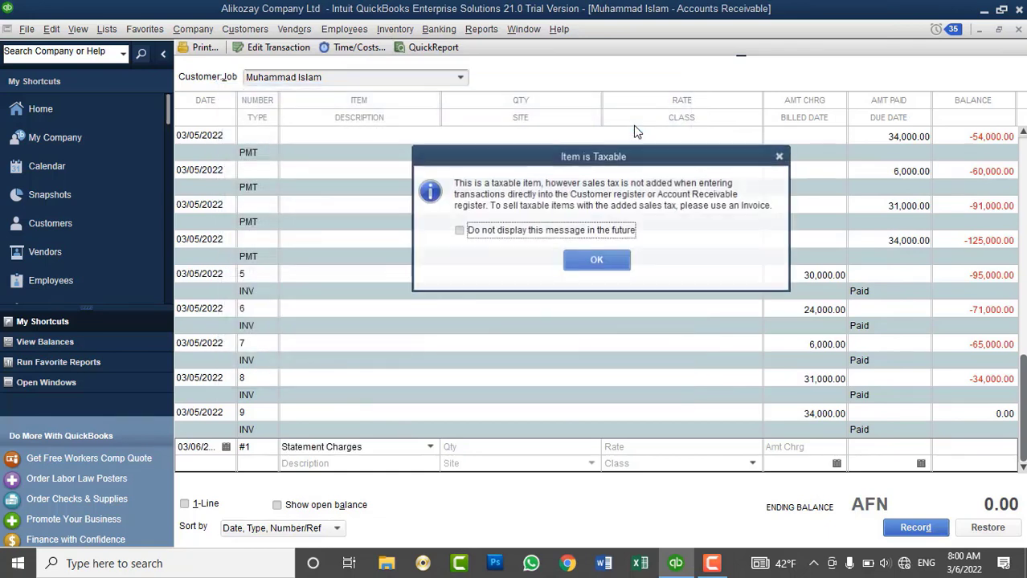
left_click(581, 231)
left_click(596, 260)
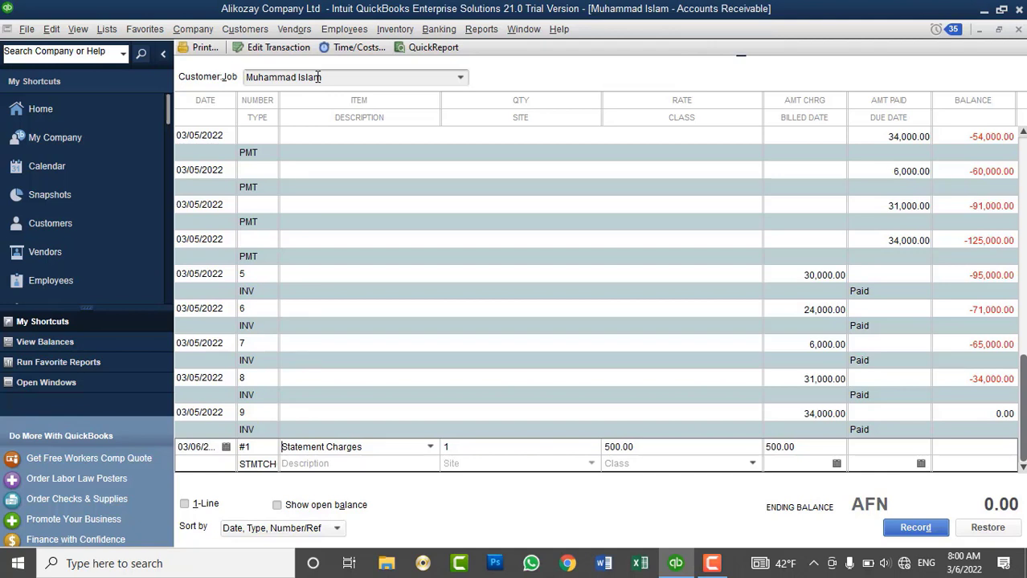
left_click(916, 530)
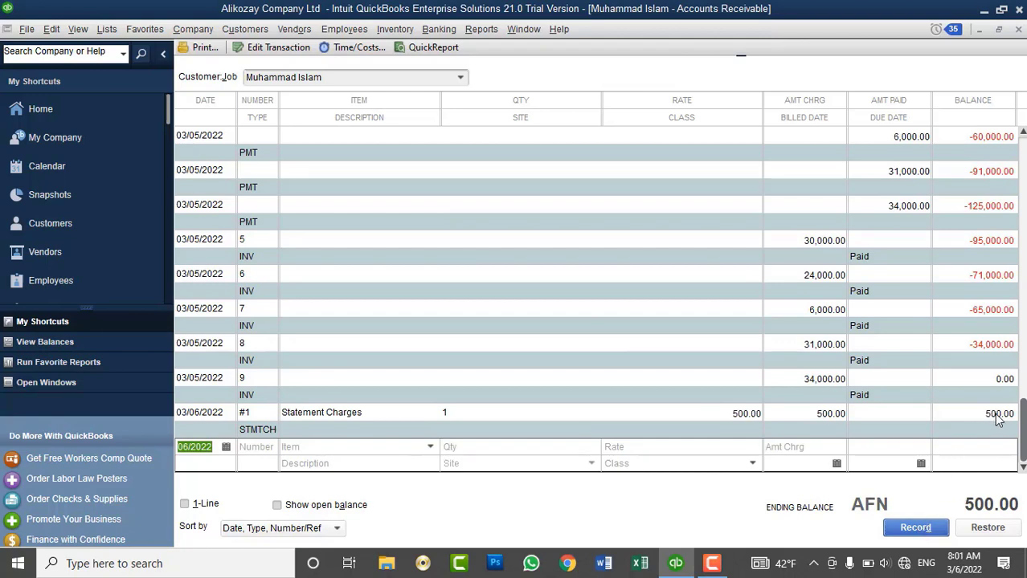
left_click(1018, 29)
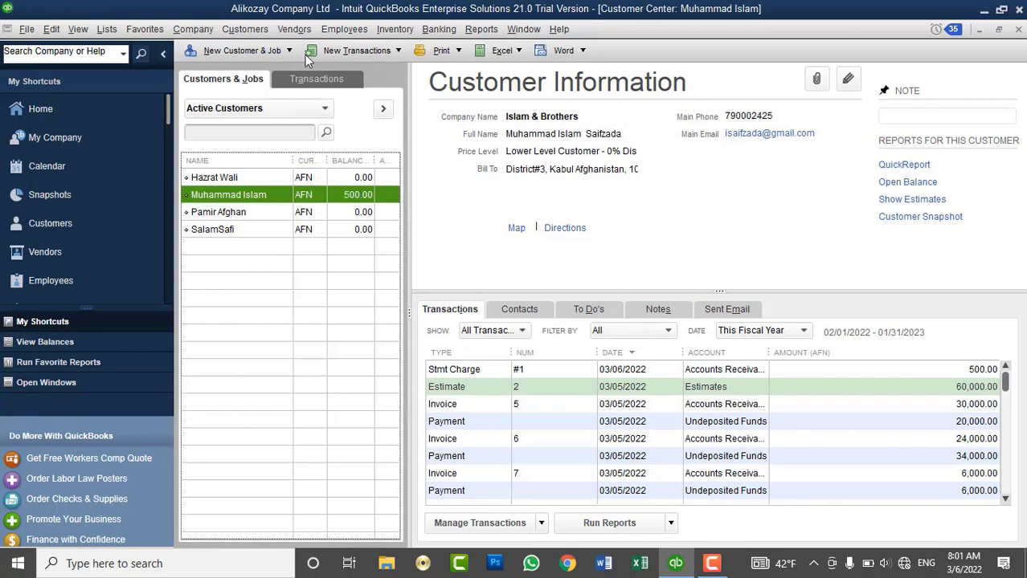
Receive a 500.00 cash payment referenced 'STMT Charges' against statement charge #1.
left_click(265, 32)
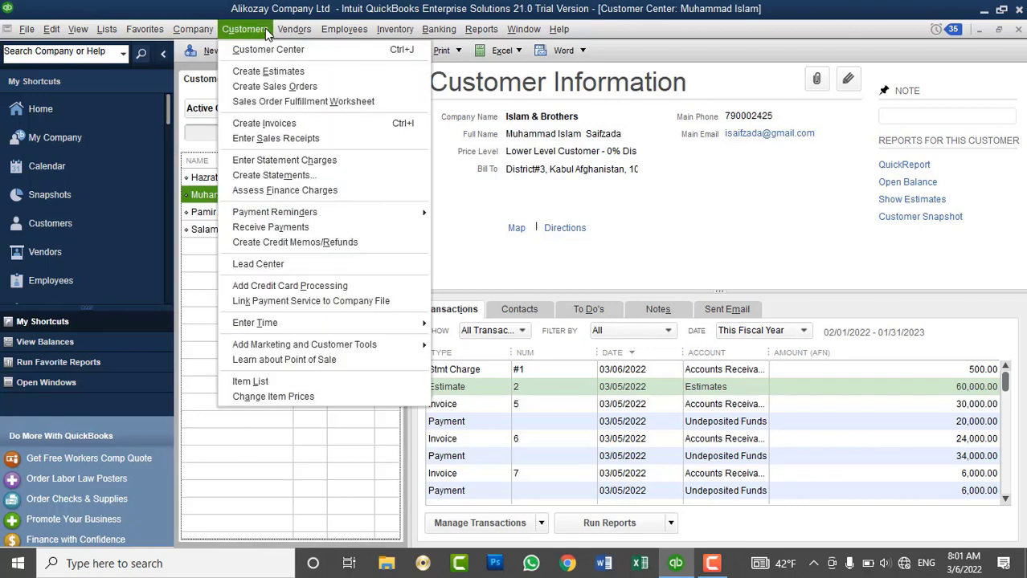
left_click(274, 228)
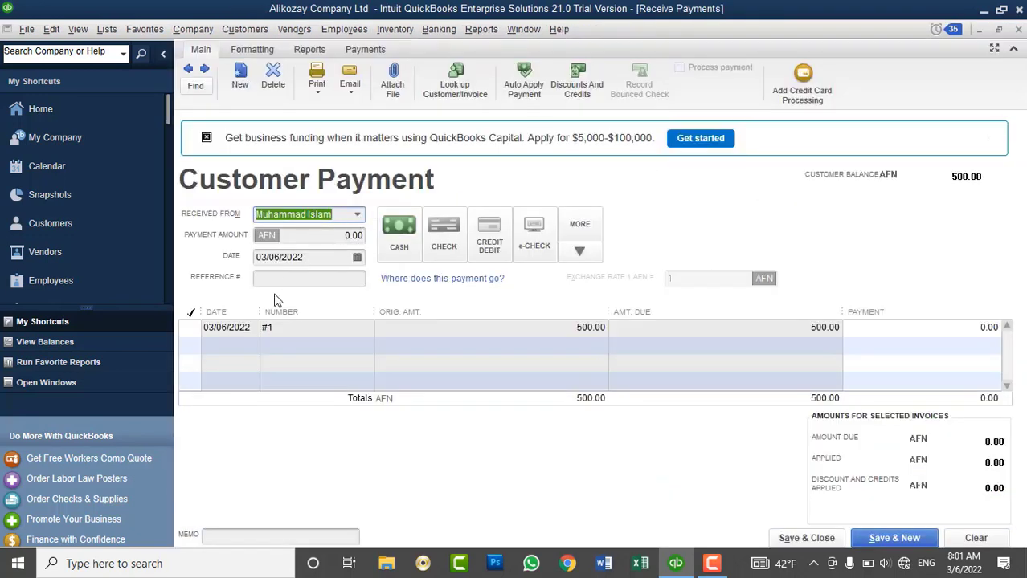
left_click(191, 330)
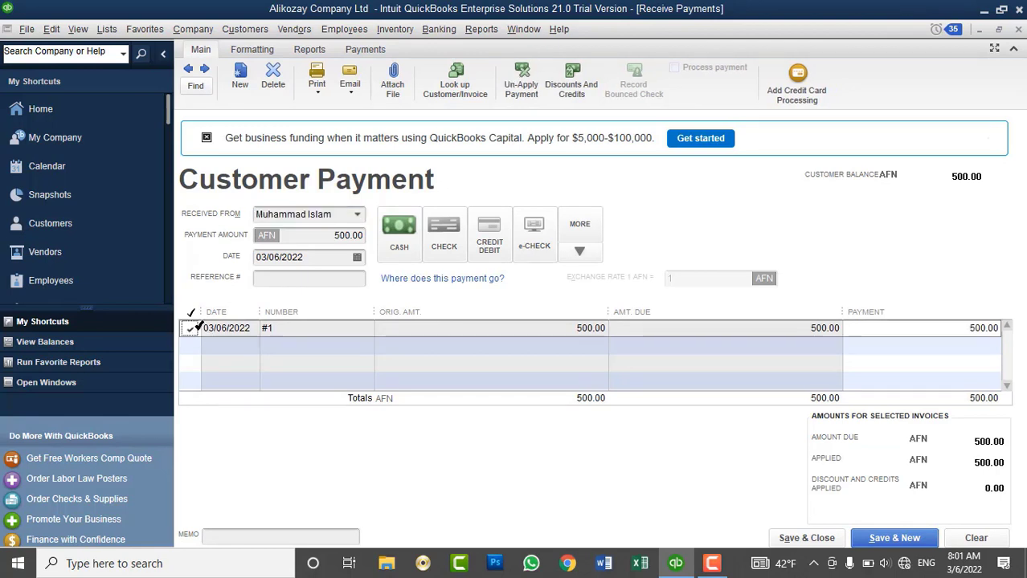
left_click(279, 278)
type("Sal")
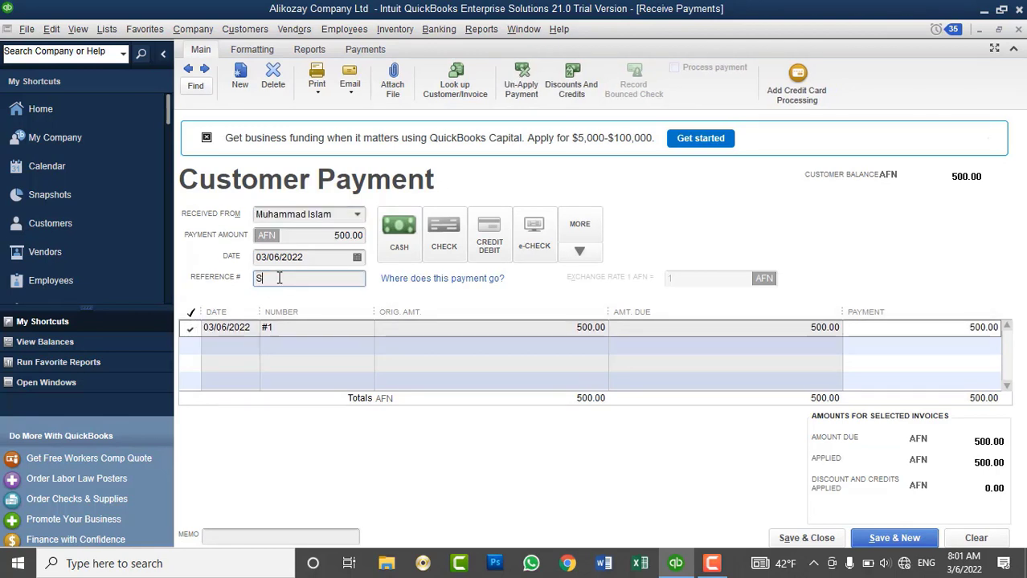
key("BackSpace")
key("BackSpace")
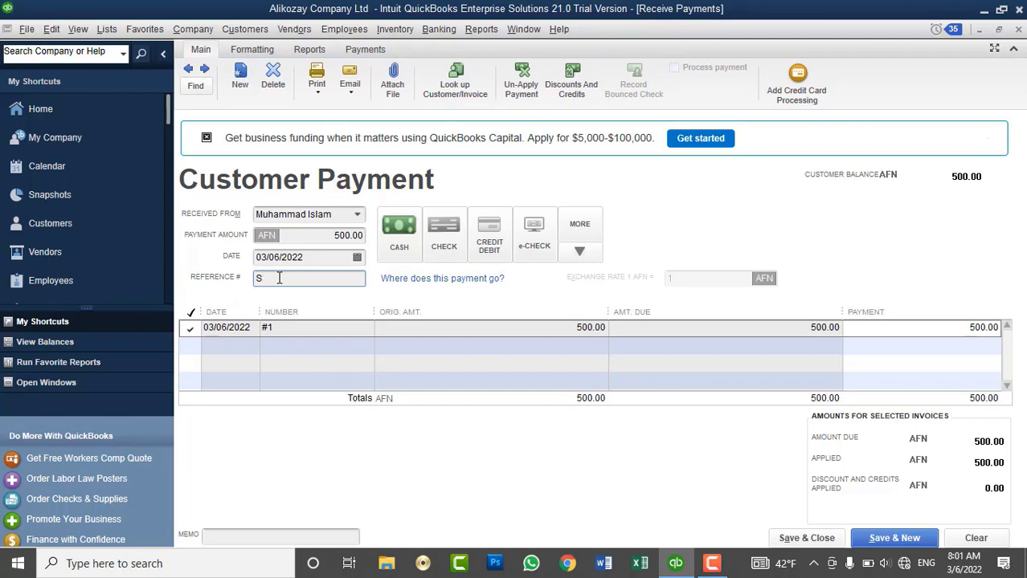
type("T")
key("BackSpace")
type("TMT Charges")
left_click(396, 234)
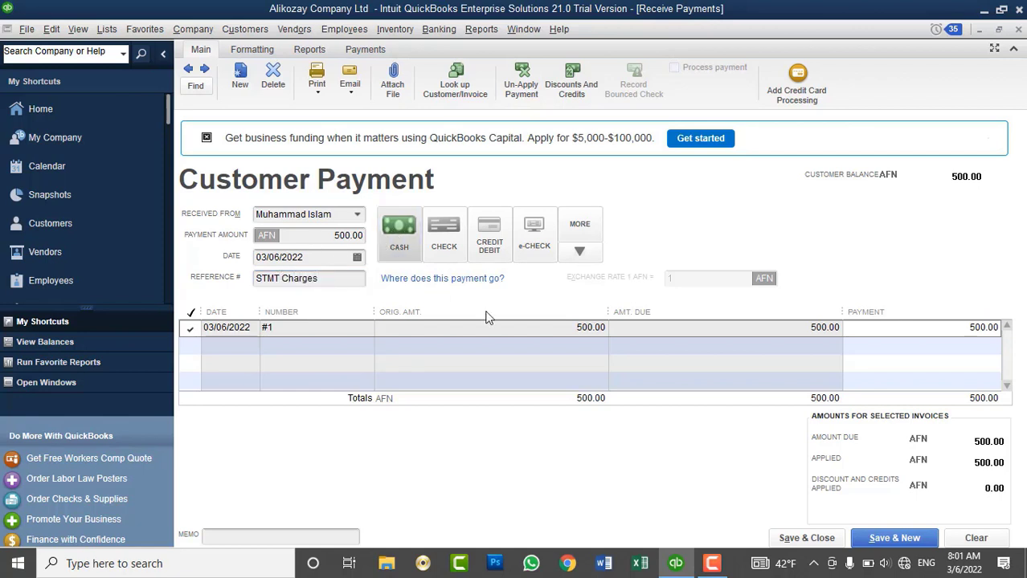
left_click(798, 539)
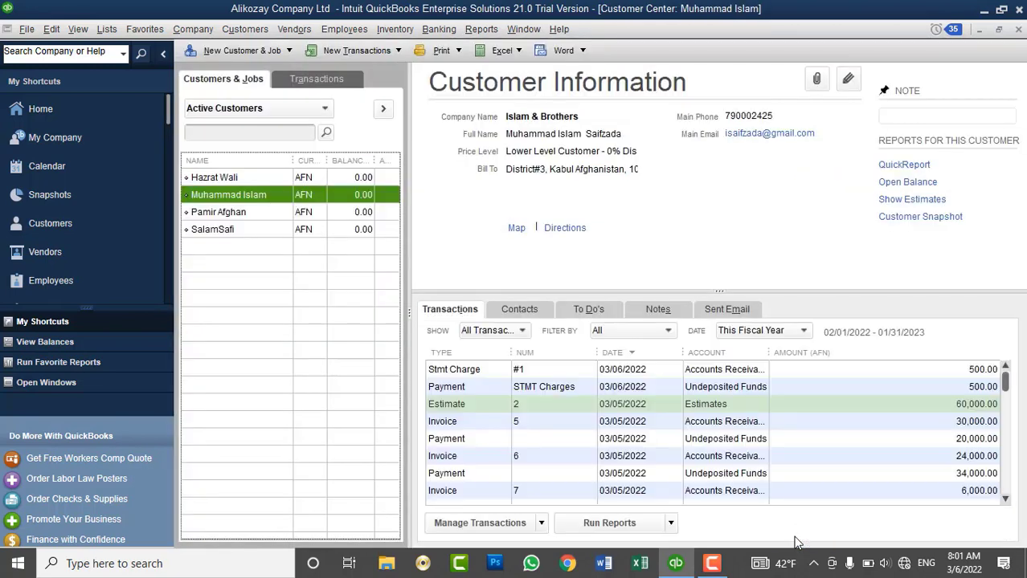
Check the recorded STMT Charges payment, then close the Customer Center.
left_click(528, 387)
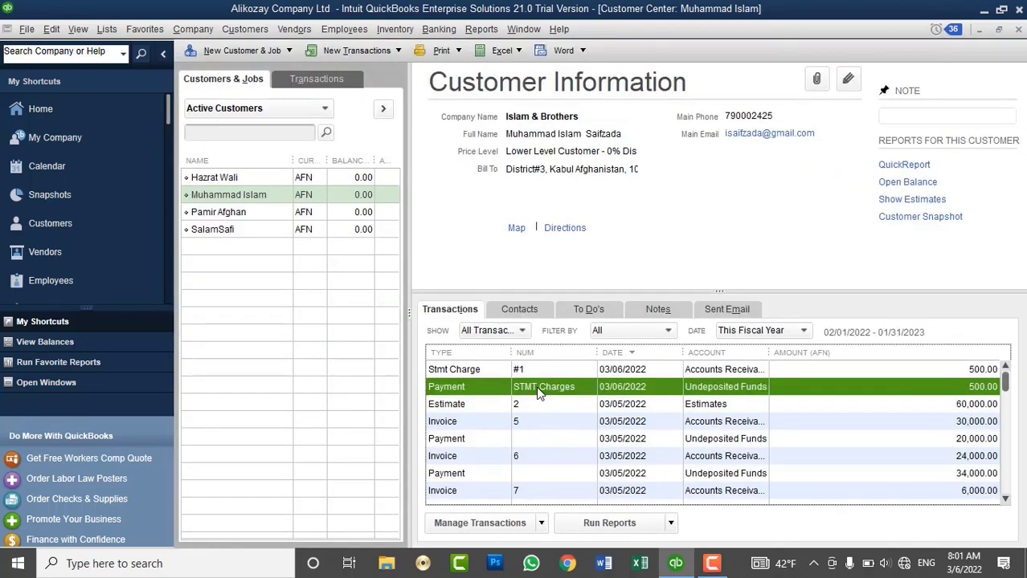
left_click(1018, 29)
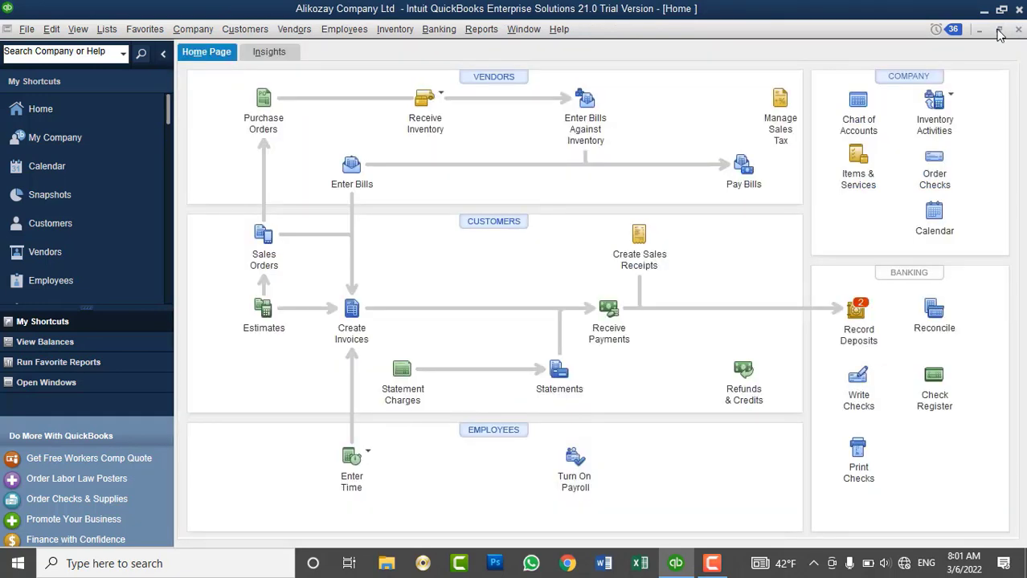
left_click(245, 30)
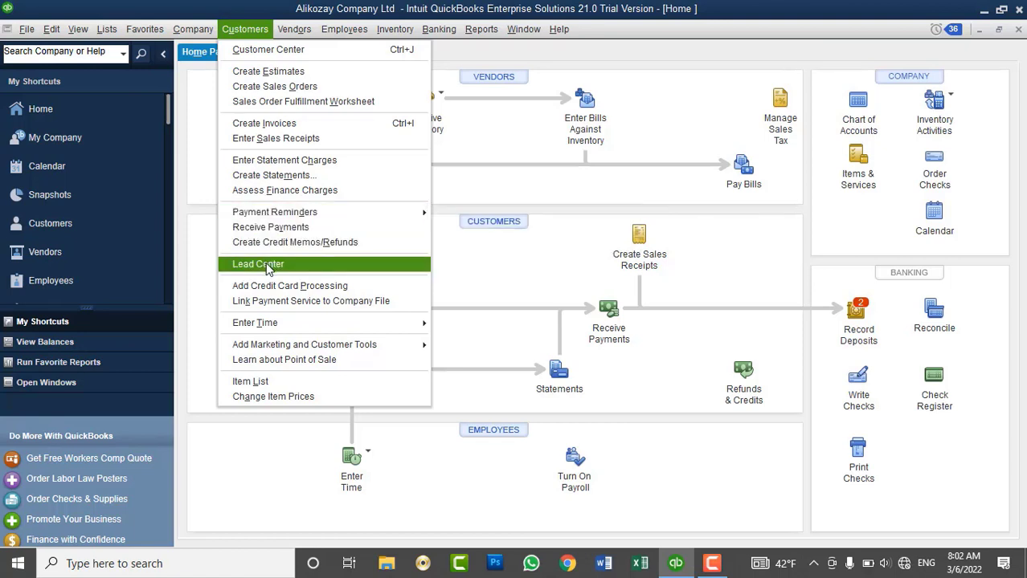
left_click(497, 171)
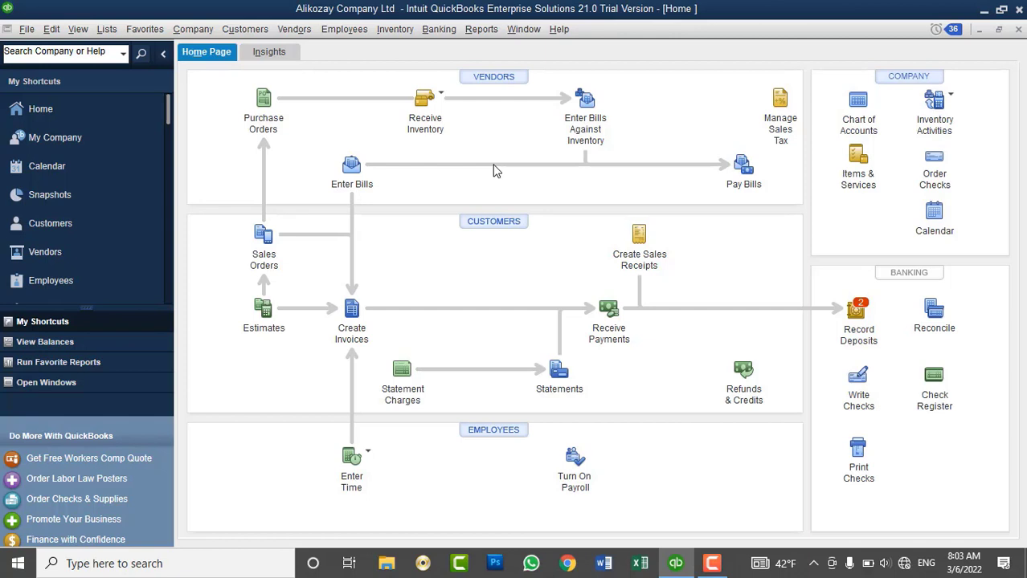
left_click(247, 31)
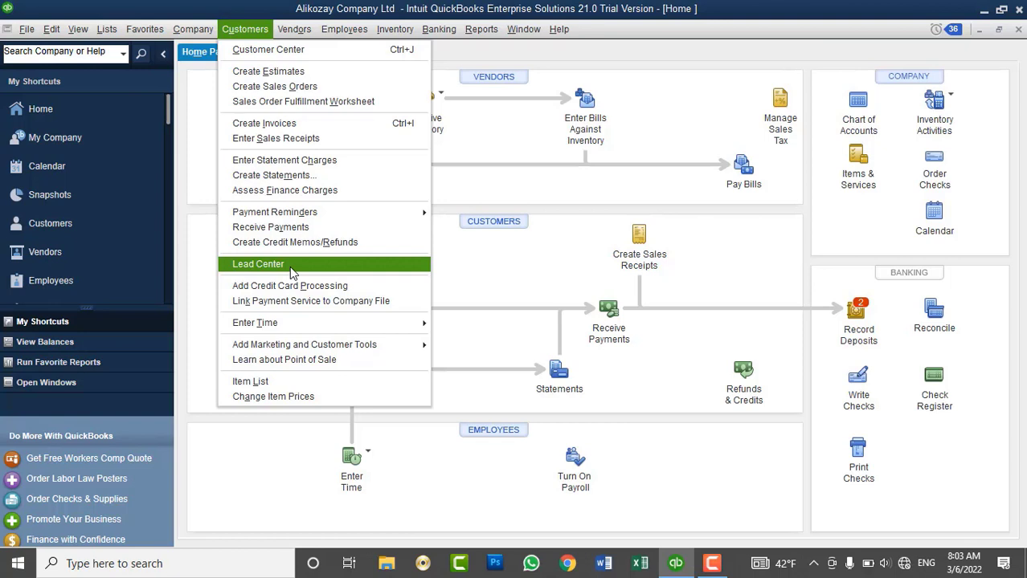
Open the Lead Center maximized to fill the workspace and start a new lead.
left_click(291, 270)
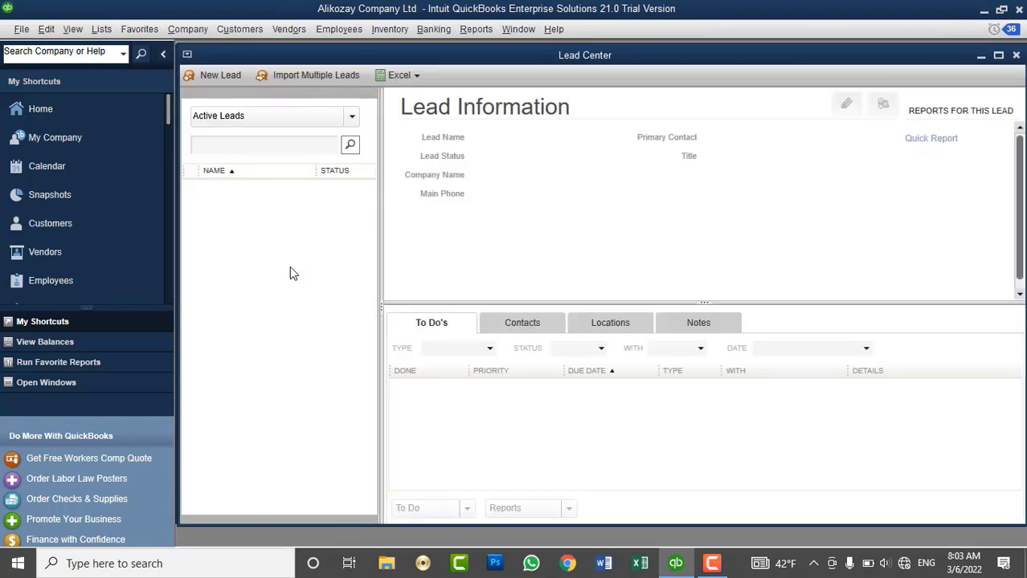
double_click(448, 60)
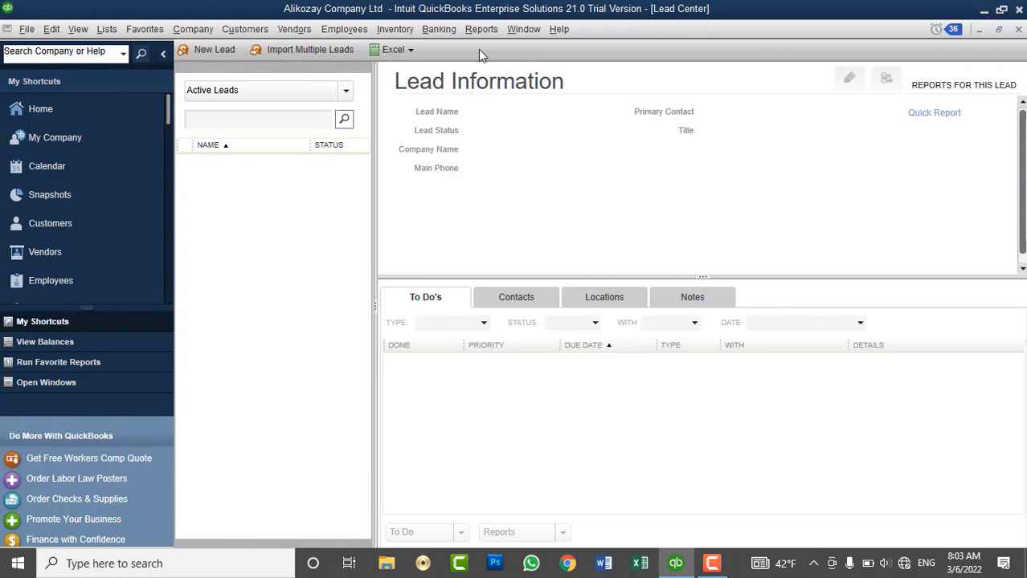
left_click(213, 49)
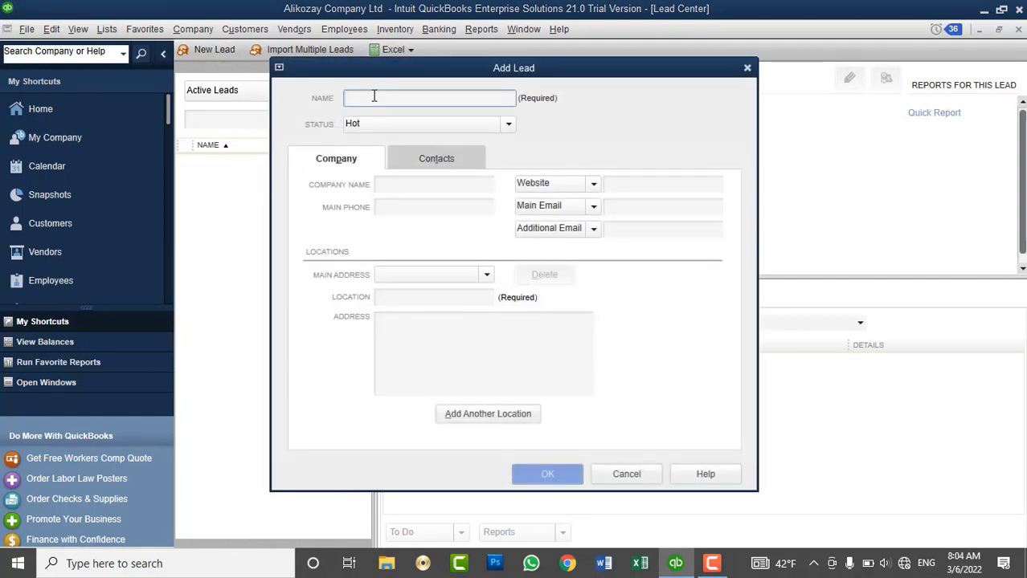
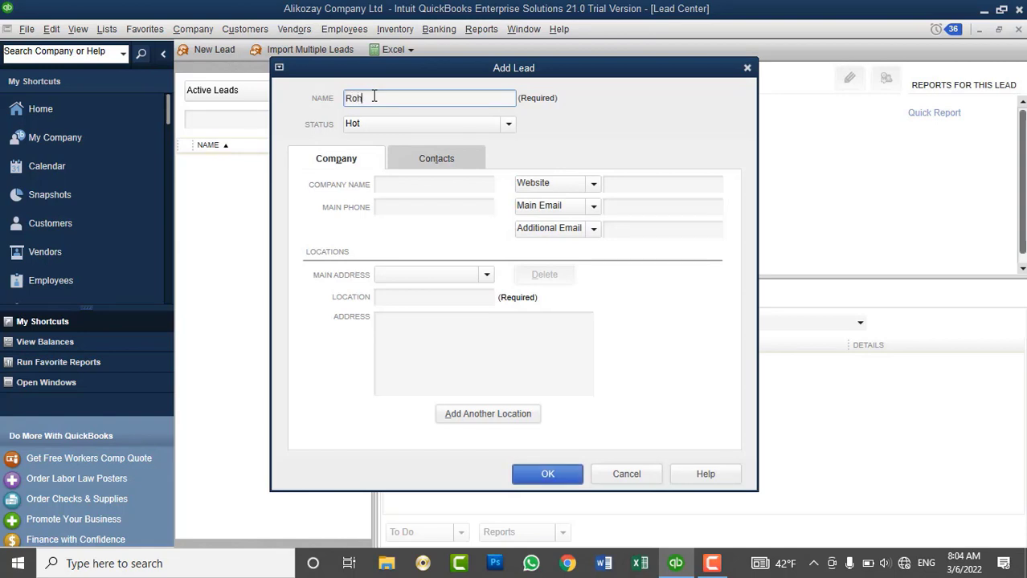
Enter the lead's full name and keep its status as Hot.
left_click(506, 125)
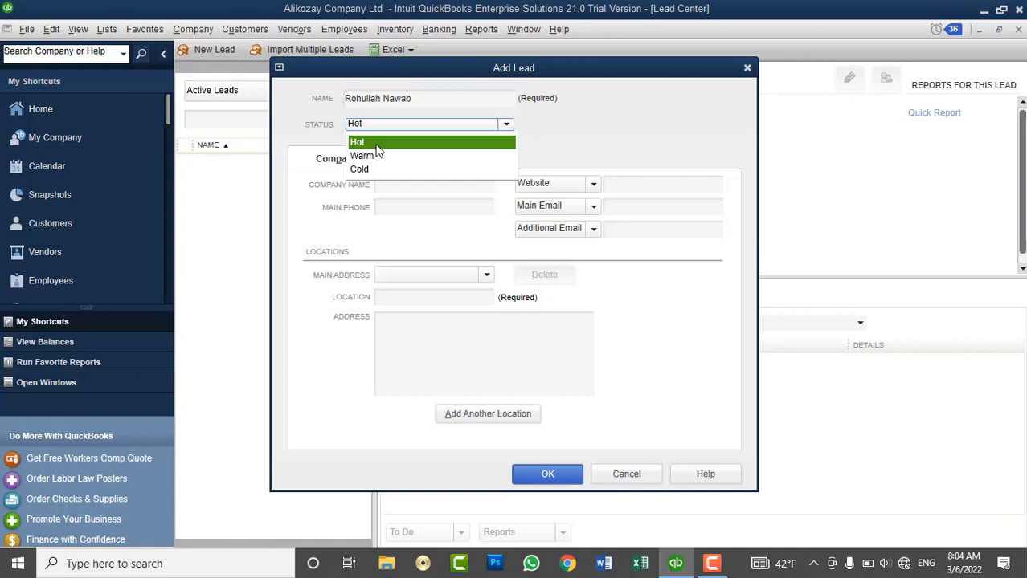
left_click(376, 145)
left_click(421, 99)
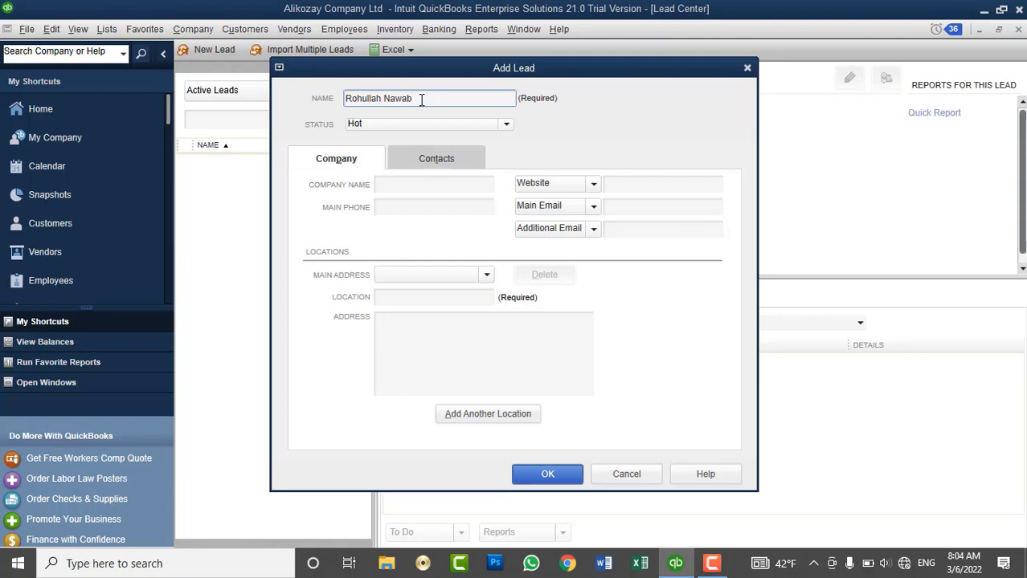
left_click(395, 187)
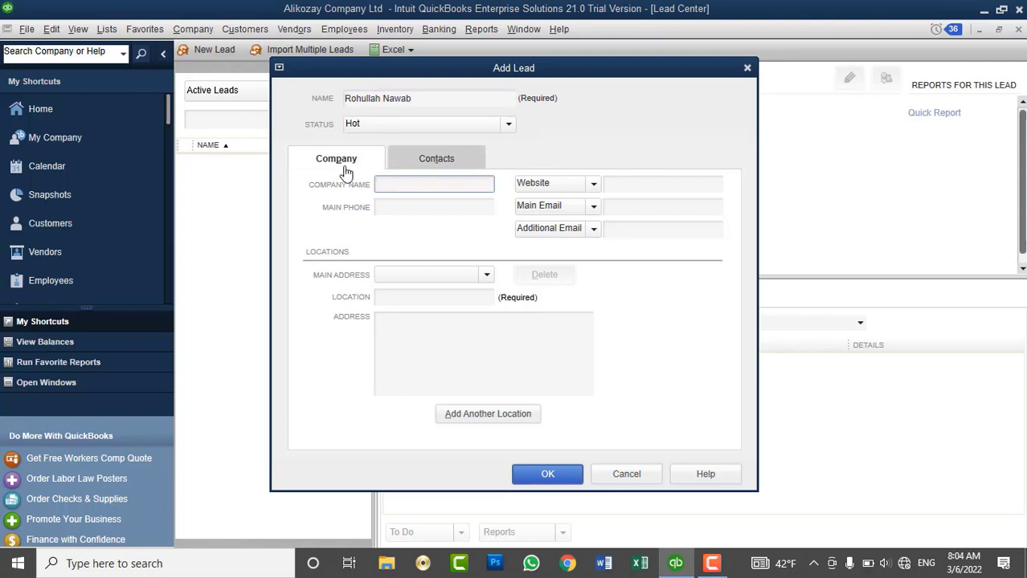
Enter company name Intercontinental Hotel Kabul, the main phone number and the hotel's website.
type("Intercontinental Hotel Kabul")
key("Tab")
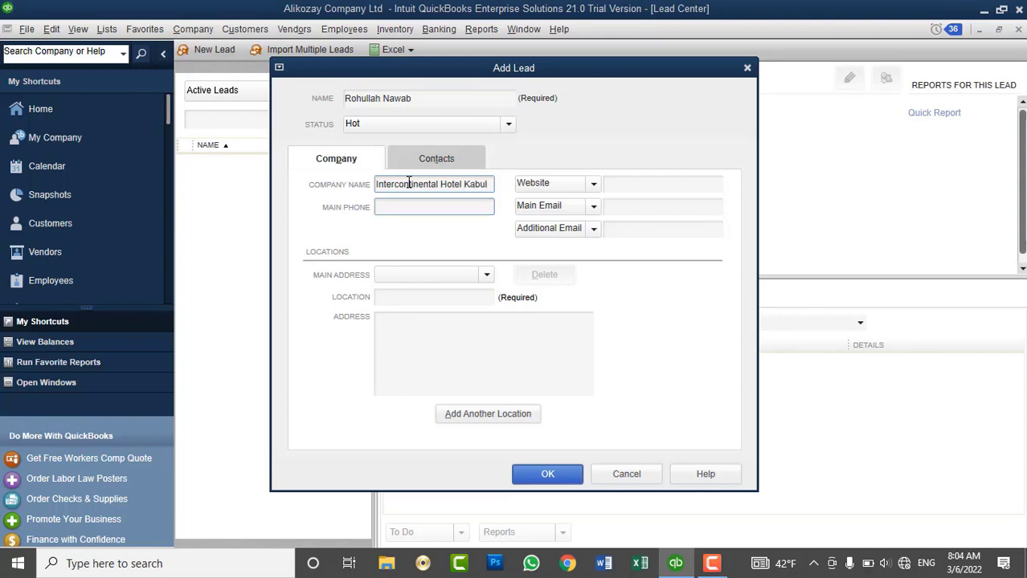
left_click(674, 186)
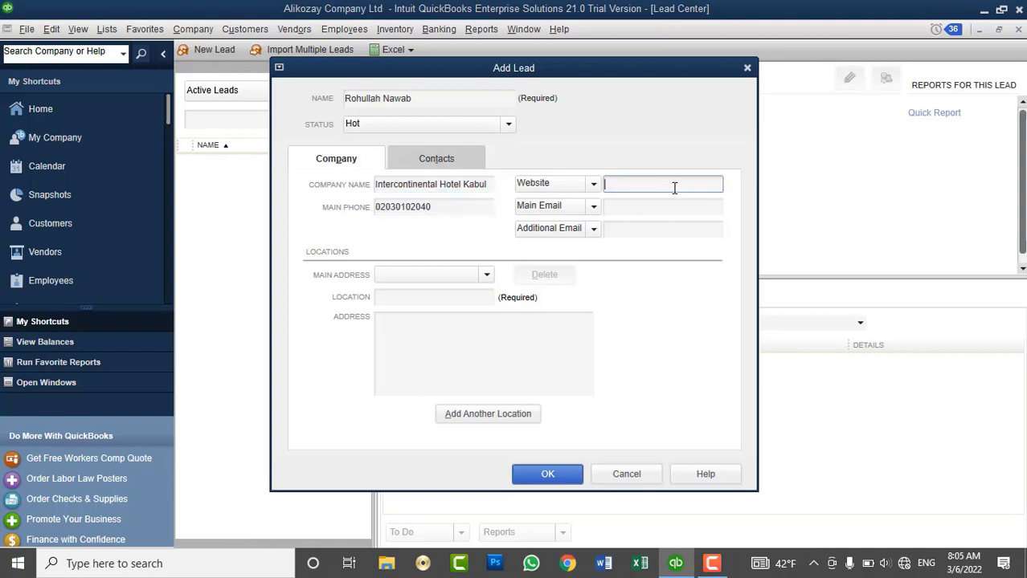
type("intwre")
key("BackSpace")
key("BackSpace")
key("BackSpace")
key("BackSpace")
key("BackSpace")
key("BackSpace")
type("www.intercontinentalkabul.com")
Fill in the hotel's main e-mail and add its sales address as the additional e-mail.
left_click(649, 205)
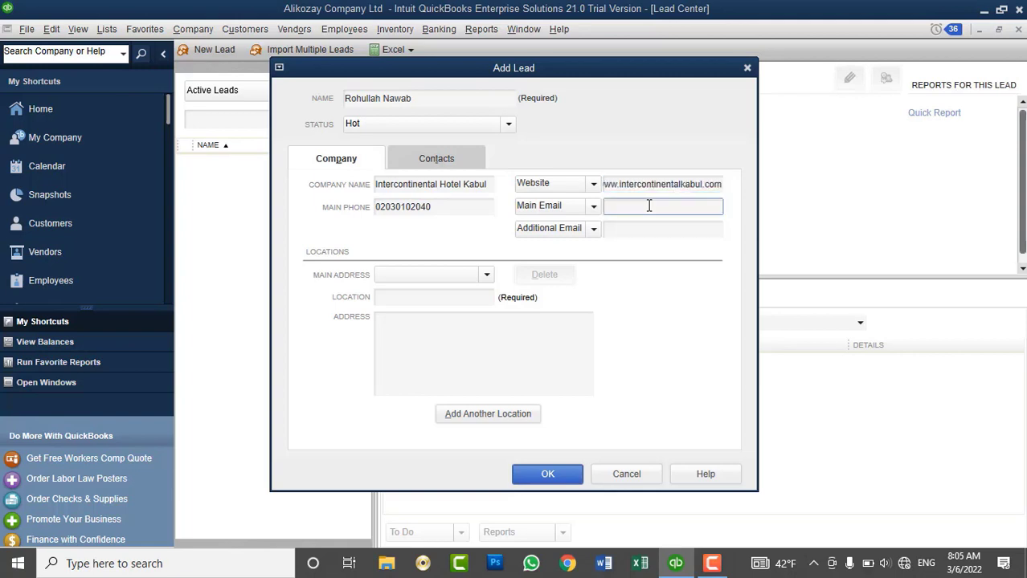
double_click(649, 206)
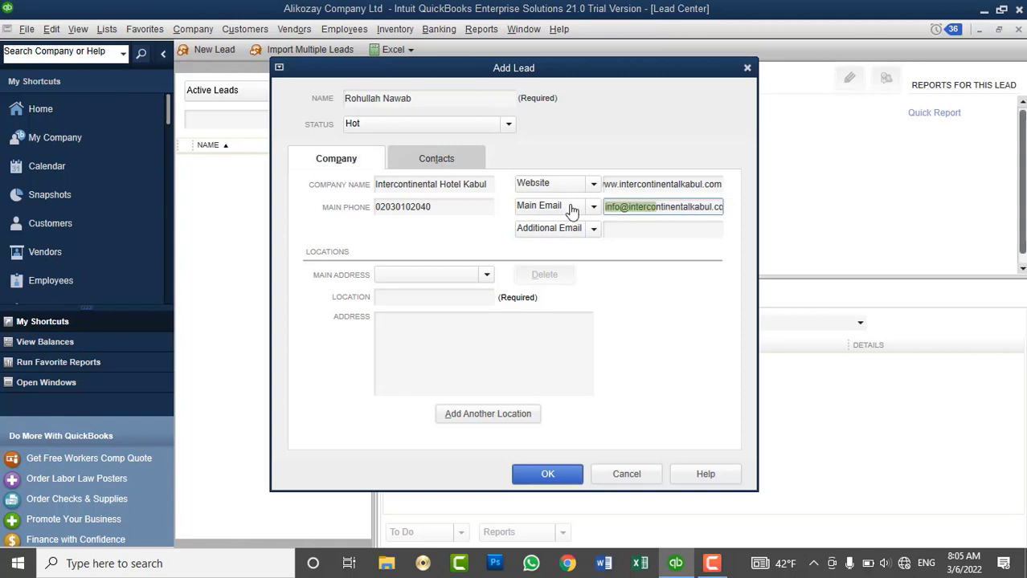
left_click(630, 207)
left_click_drag(657, 190, 585, 198)
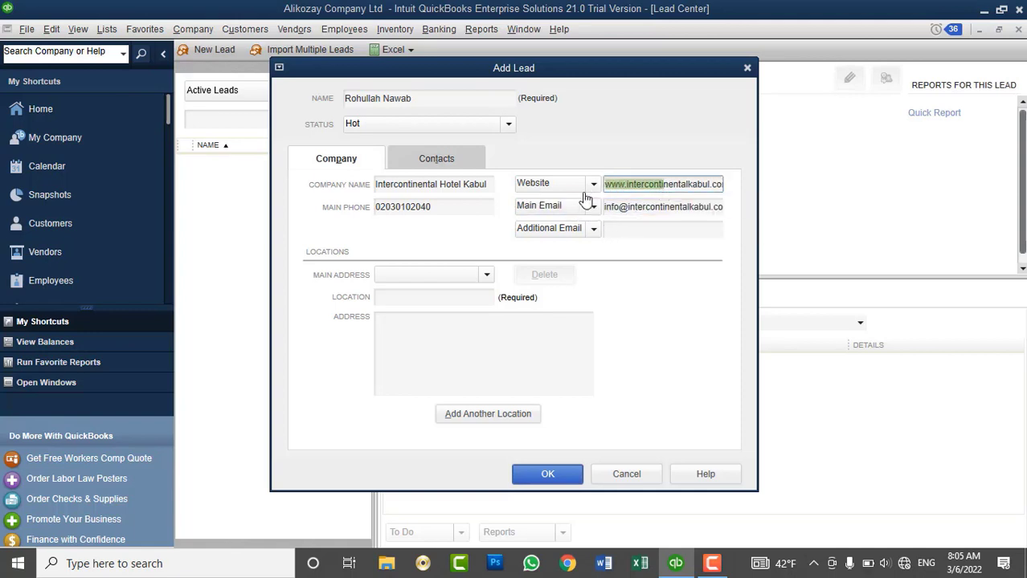
left_click_drag(662, 209, 589, 223)
left_click(637, 228)
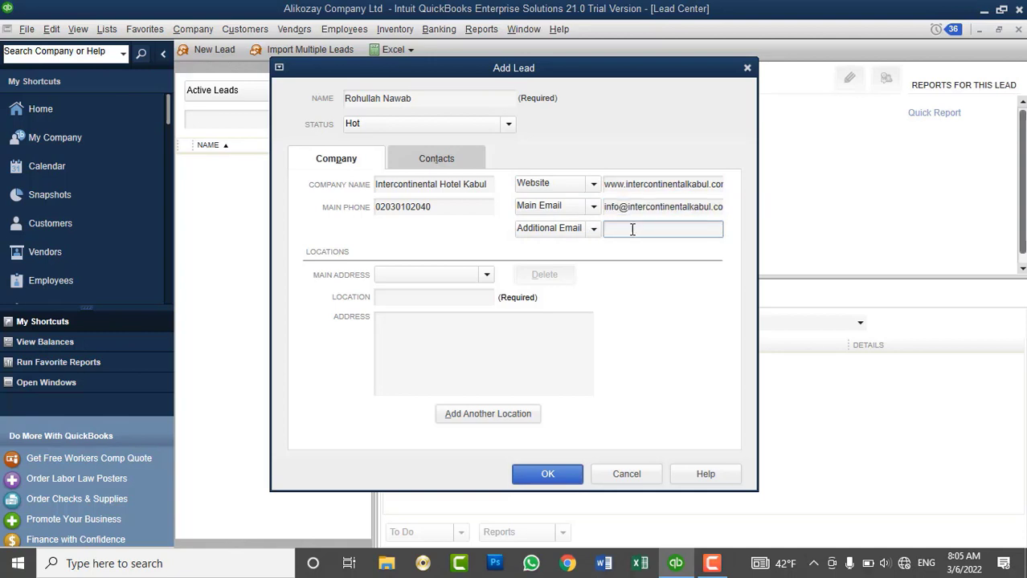
Enter the lead's Kabul district location and street address, then switch to the contact details.
left_click(427, 279)
left_click(411, 295)
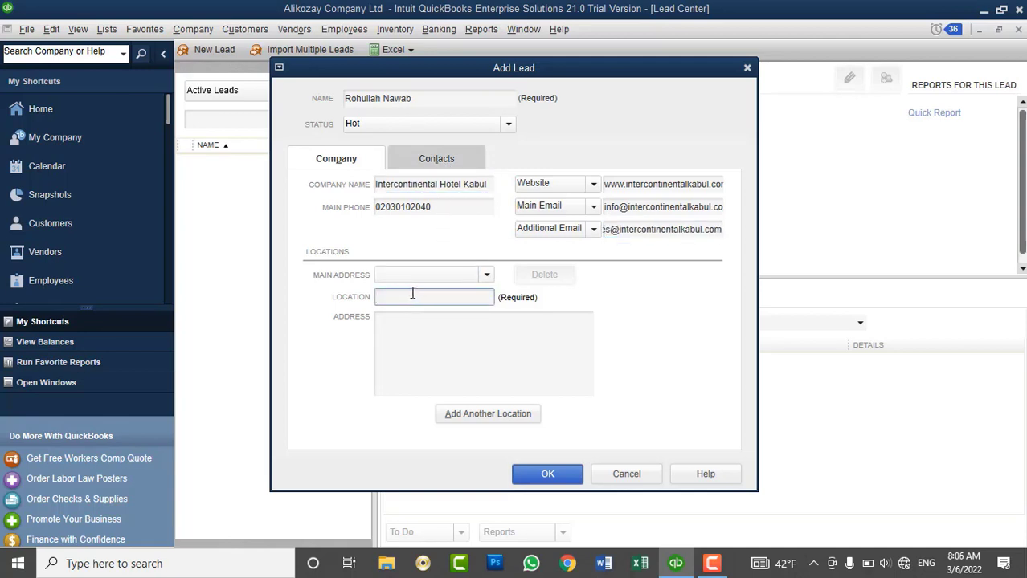
type("Kabul, District#")
key("Tab")
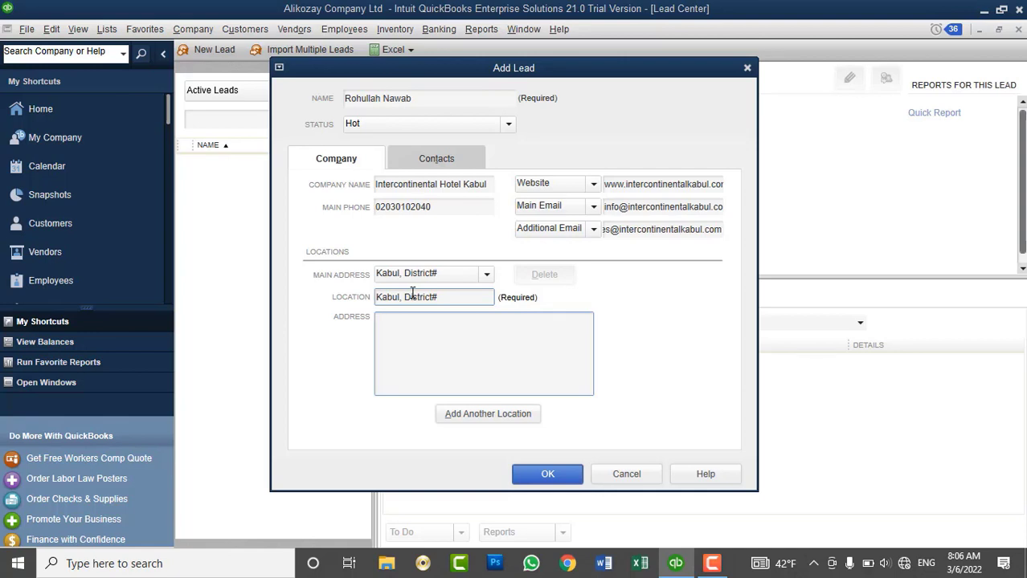
left_click(478, 298)
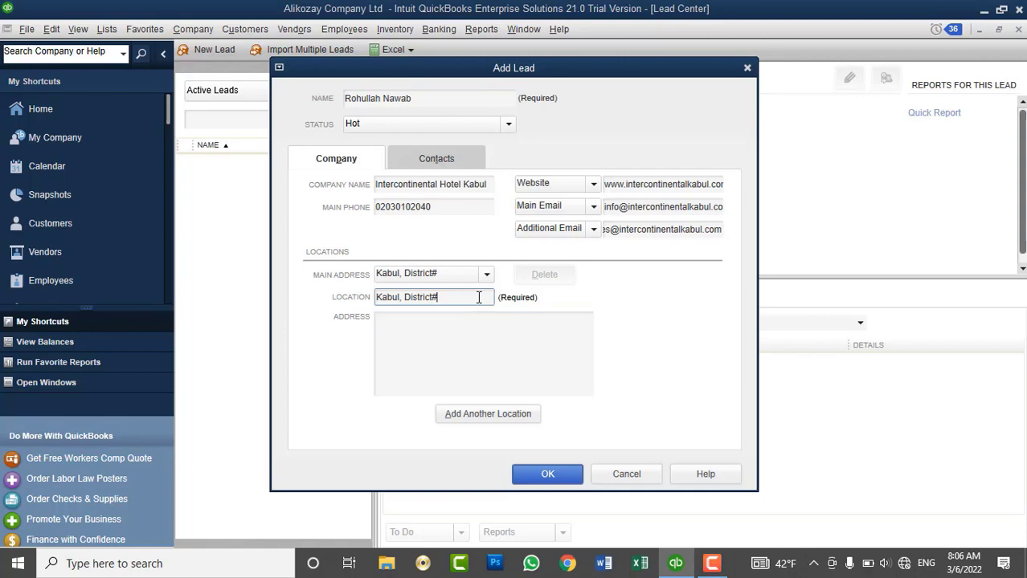
type("3")
left_click(458, 320)
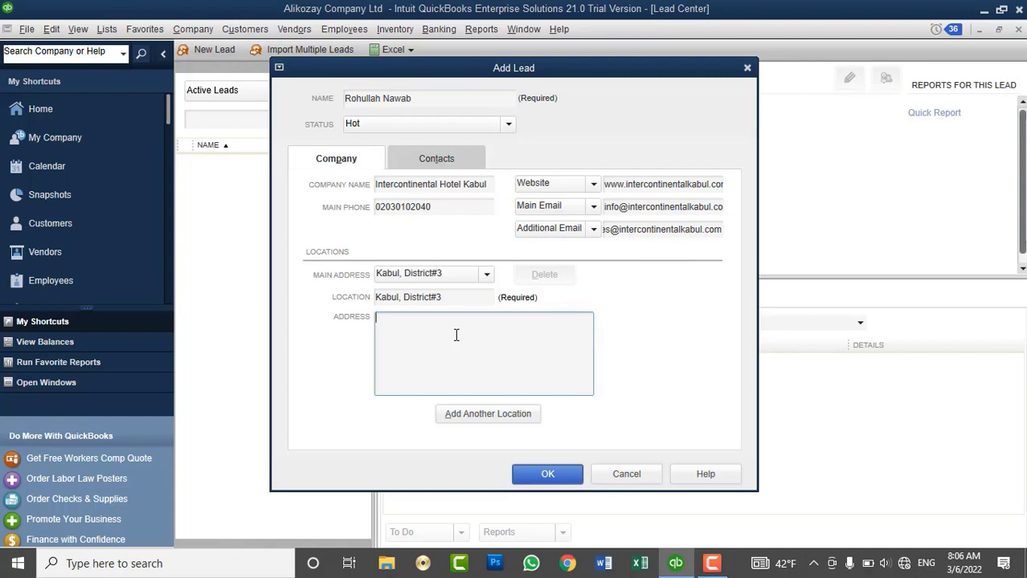
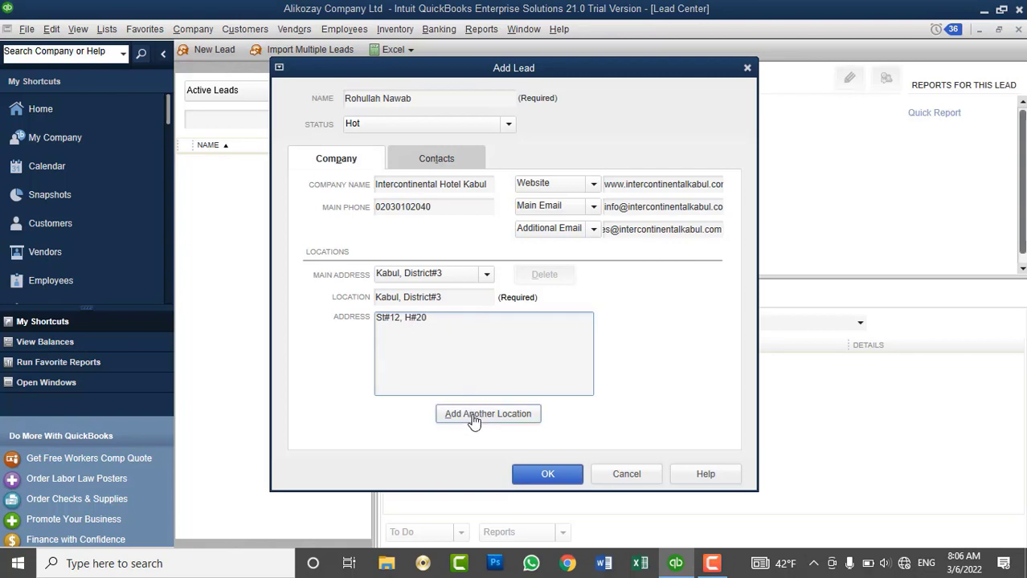
left_click(432, 159)
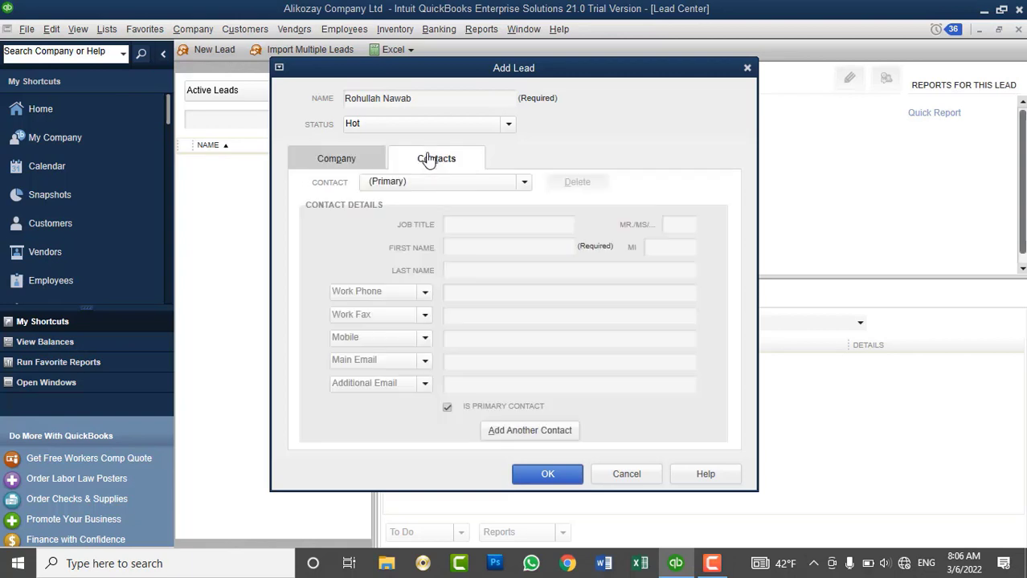
Set the primary contact's job title to Sales & Marketing Manager with title Mr.
left_click(510, 229)
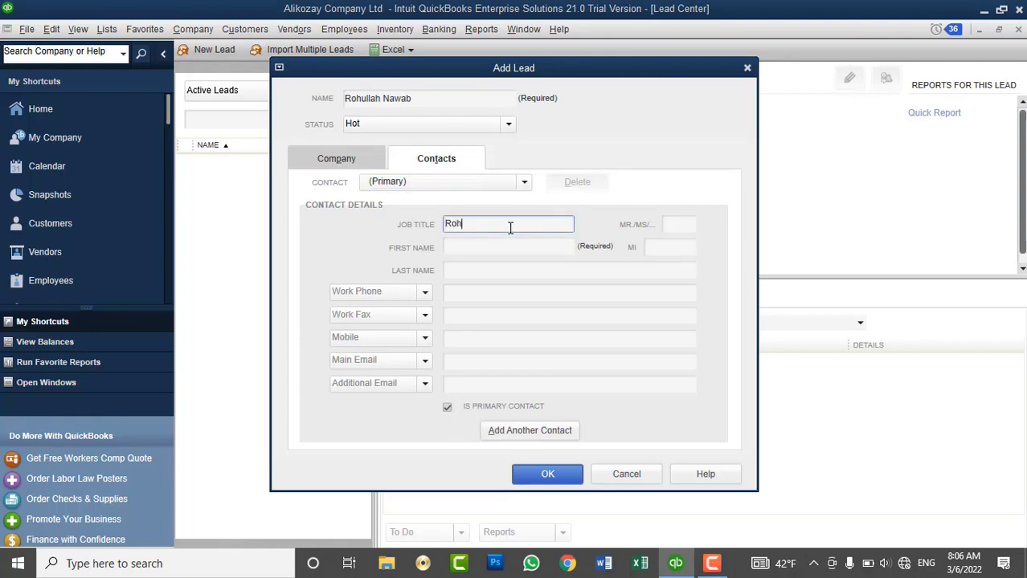
type("Sales & Marketing Manager")
key("Tab")
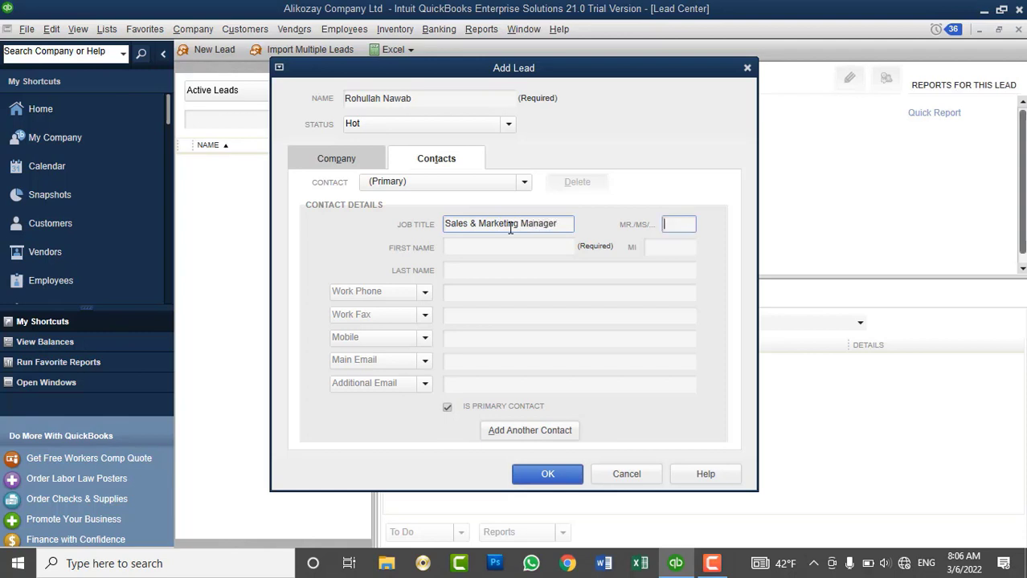
type("Mr")
Enter the contact's first name, last name and work phone number.
key("Tab")
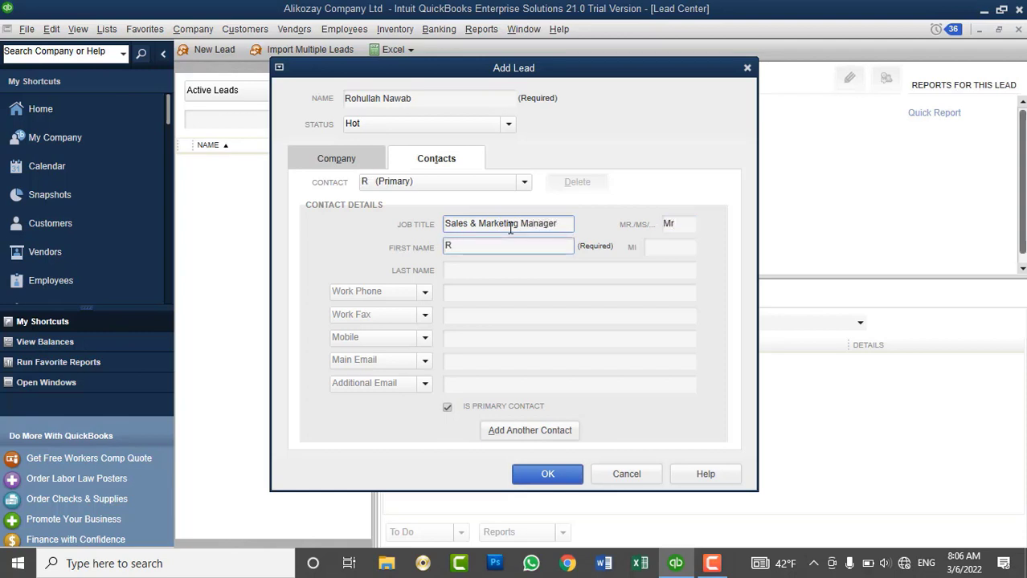
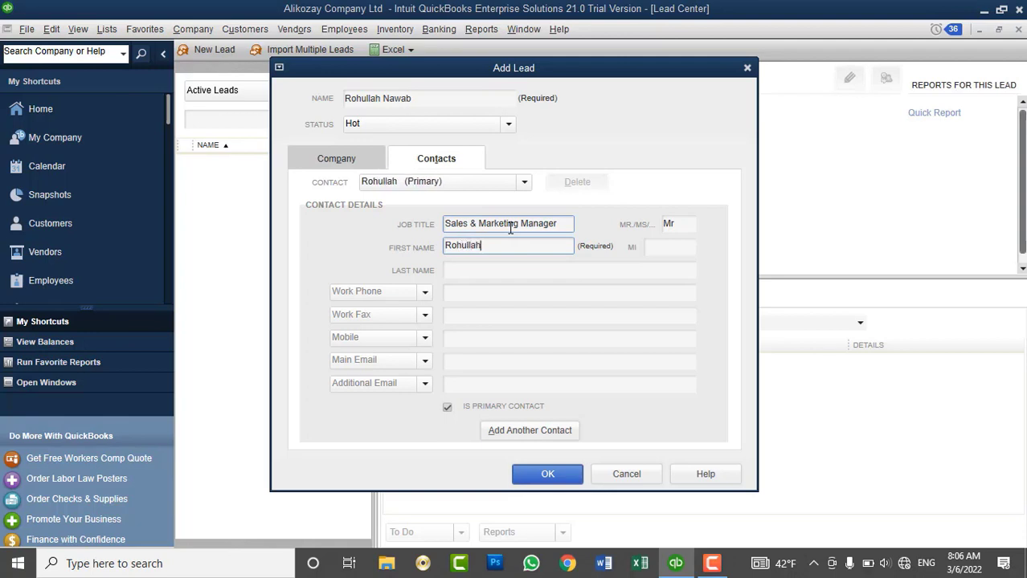
key("Tab")
key("Tab")
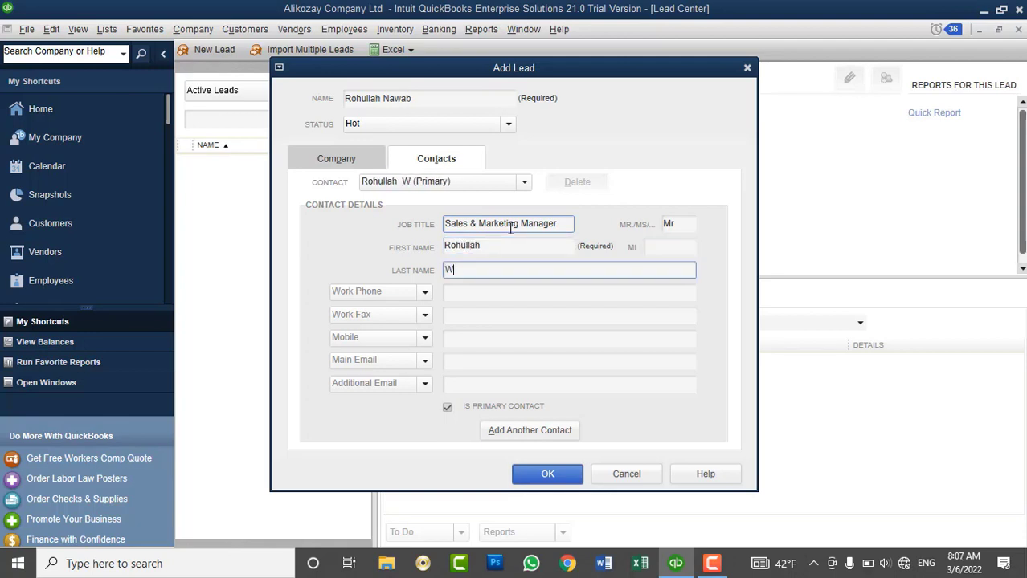
key("Tab")
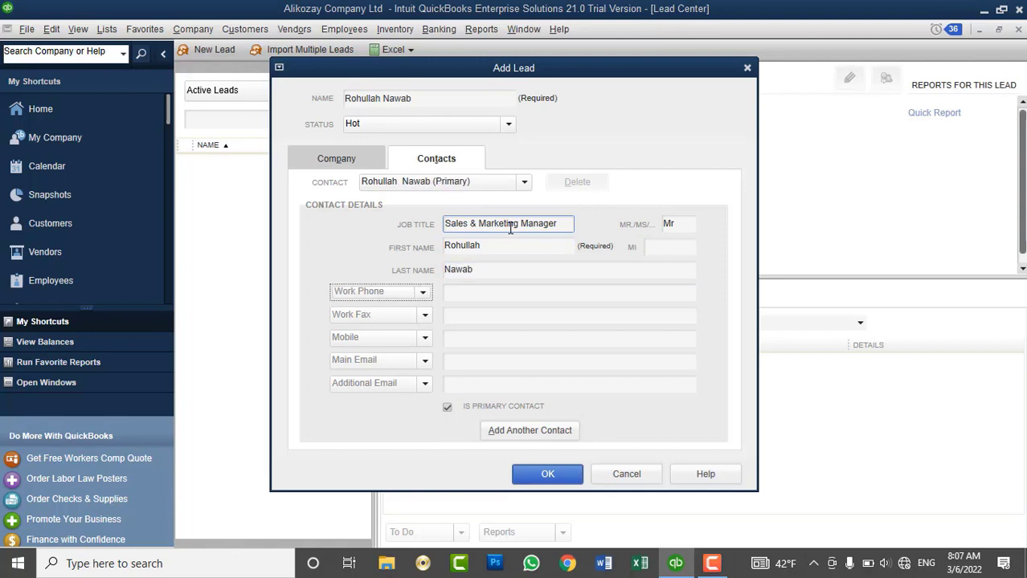
key("Tab")
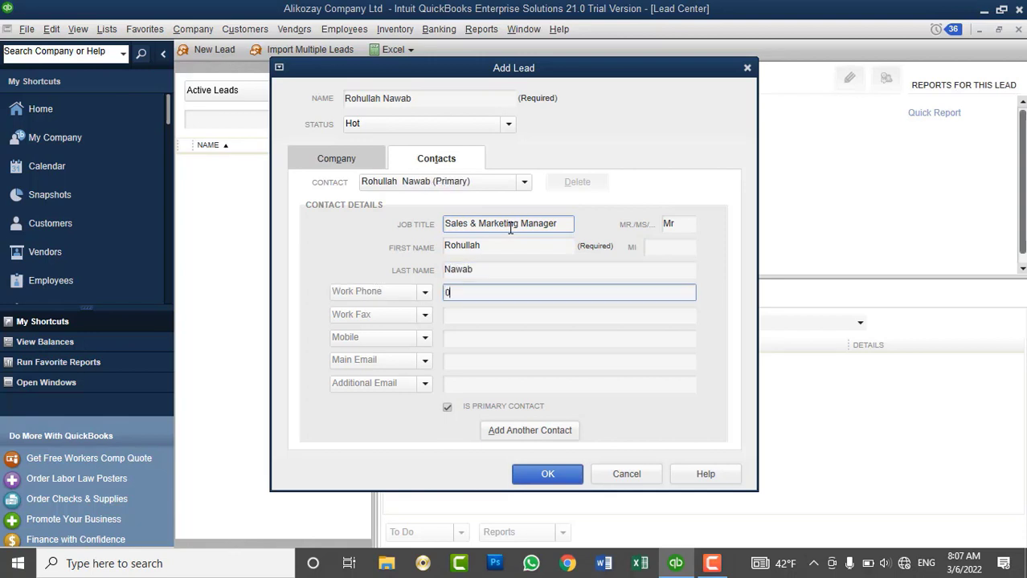
key("Tab")
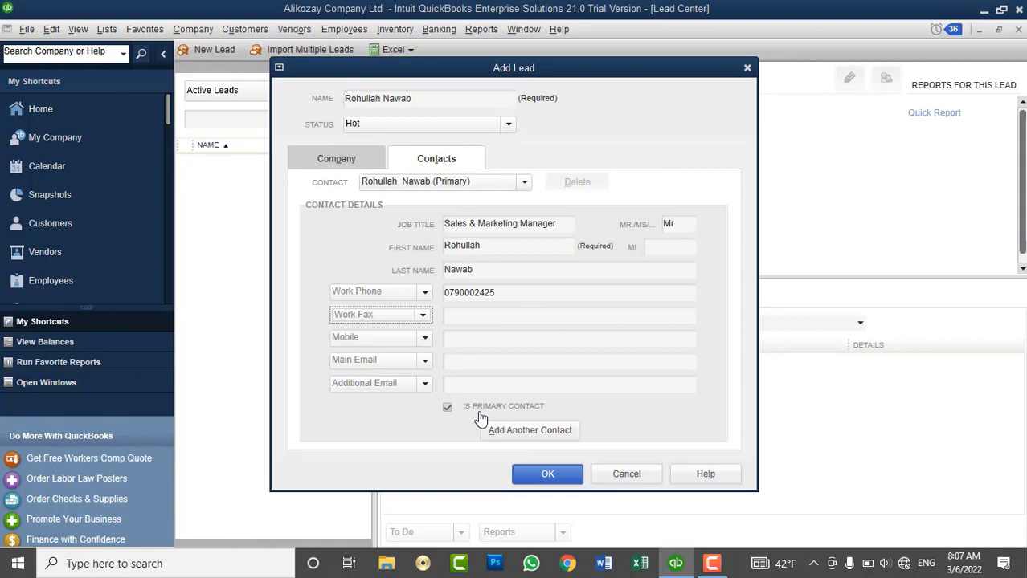
Save the new hot lead with its primary contact.
left_click(499, 344)
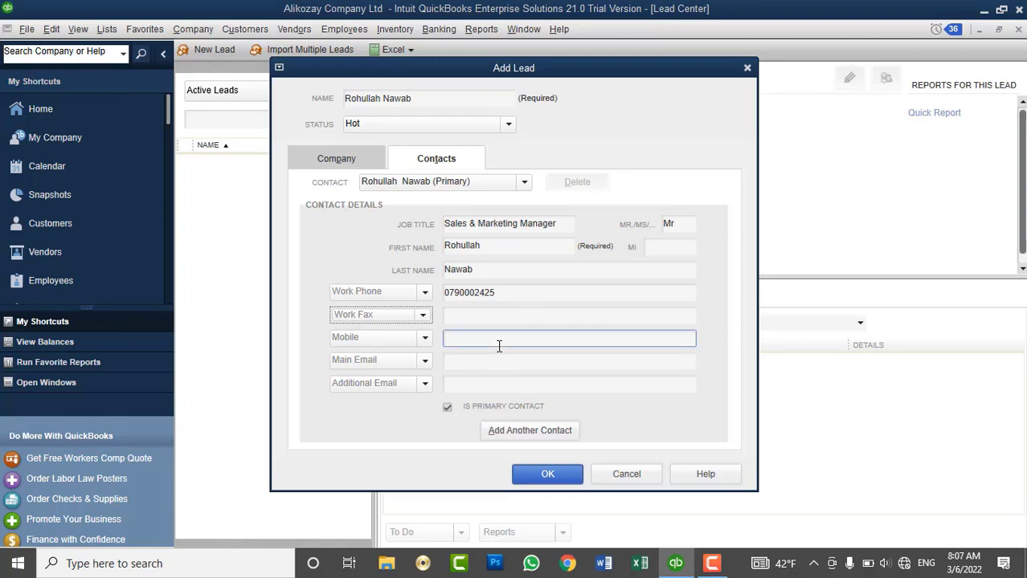
left_click(499, 432)
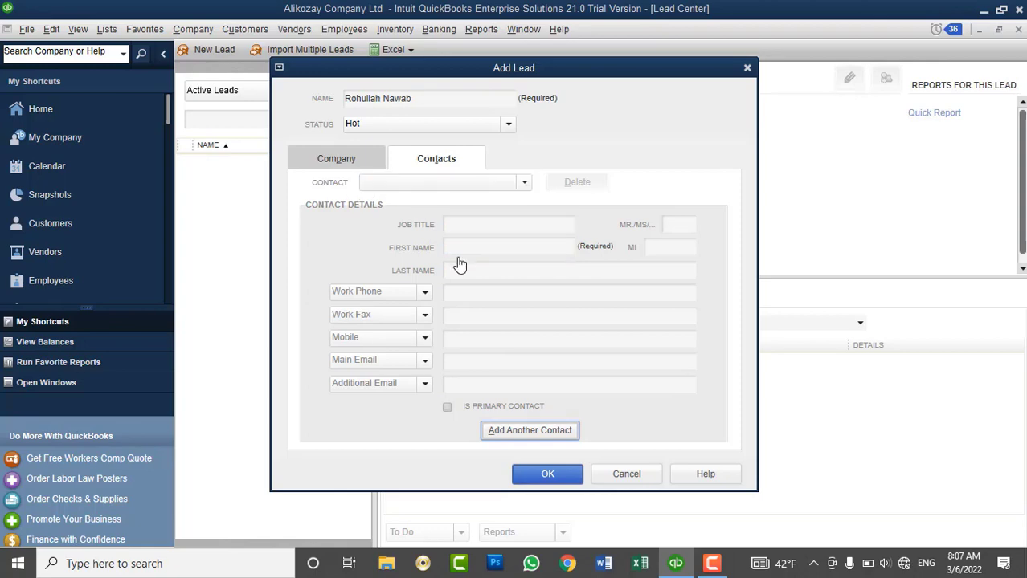
left_click(547, 476)
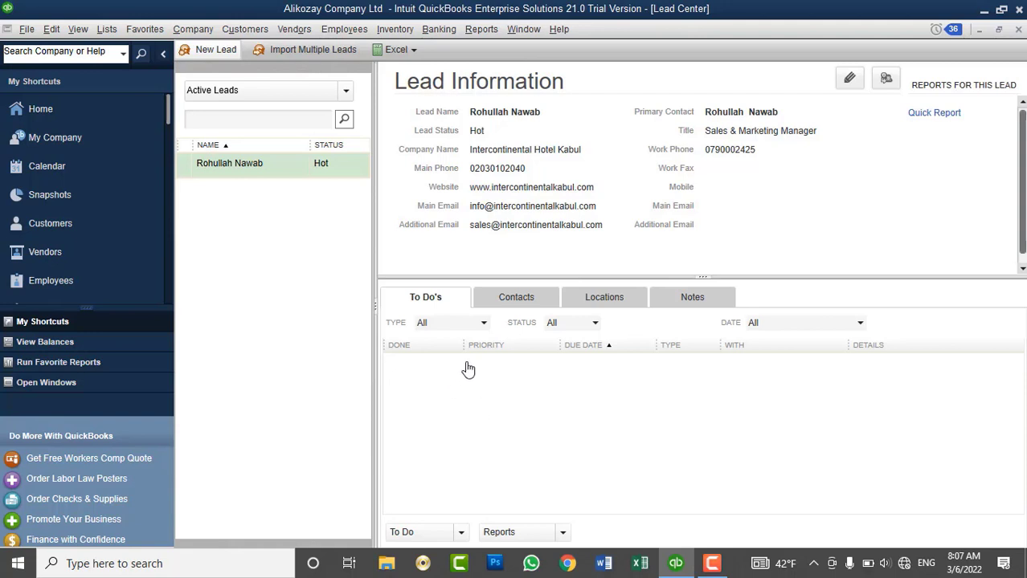
Start a Call to-do for the hotel lead, discard it unsaved, and begin a blank new lead.
left_click(460, 532)
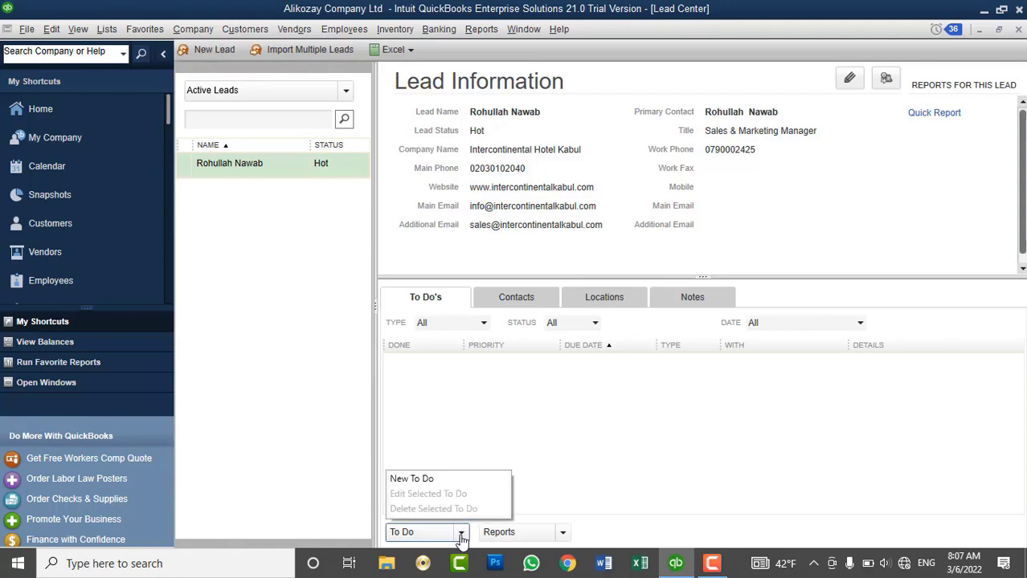
left_click(430, 479)
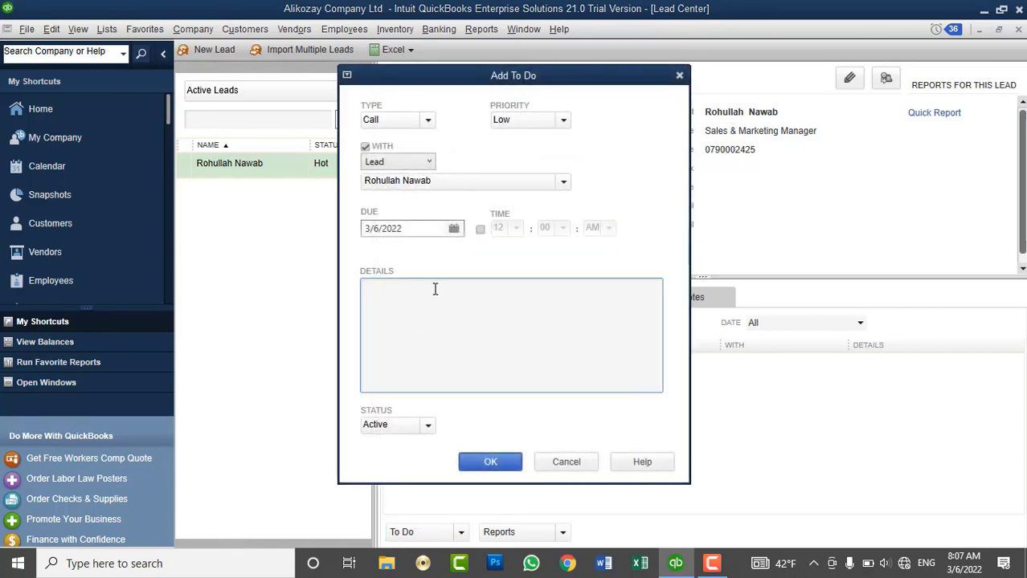
left_click(427, 119)
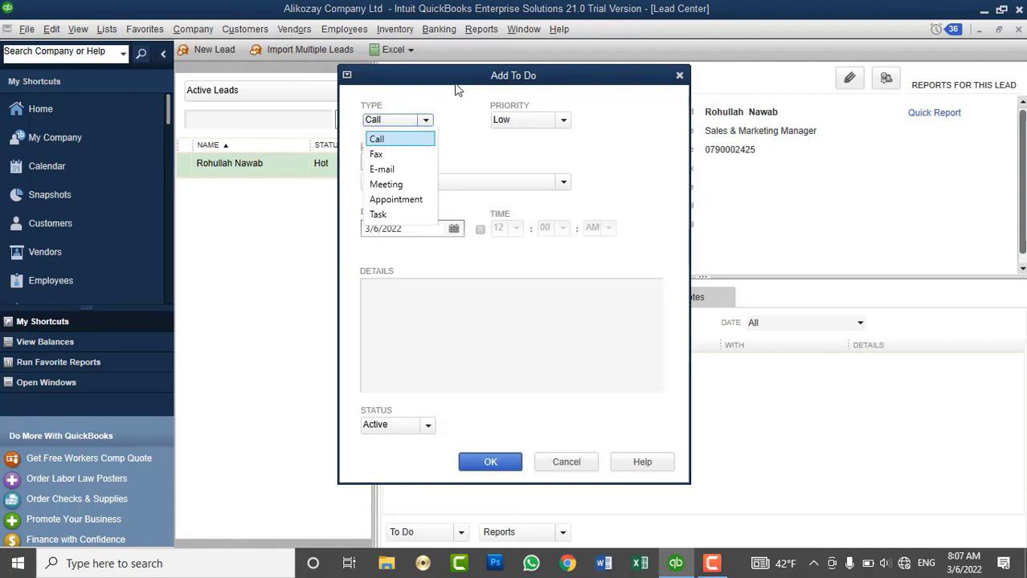
left_click(458, 90)
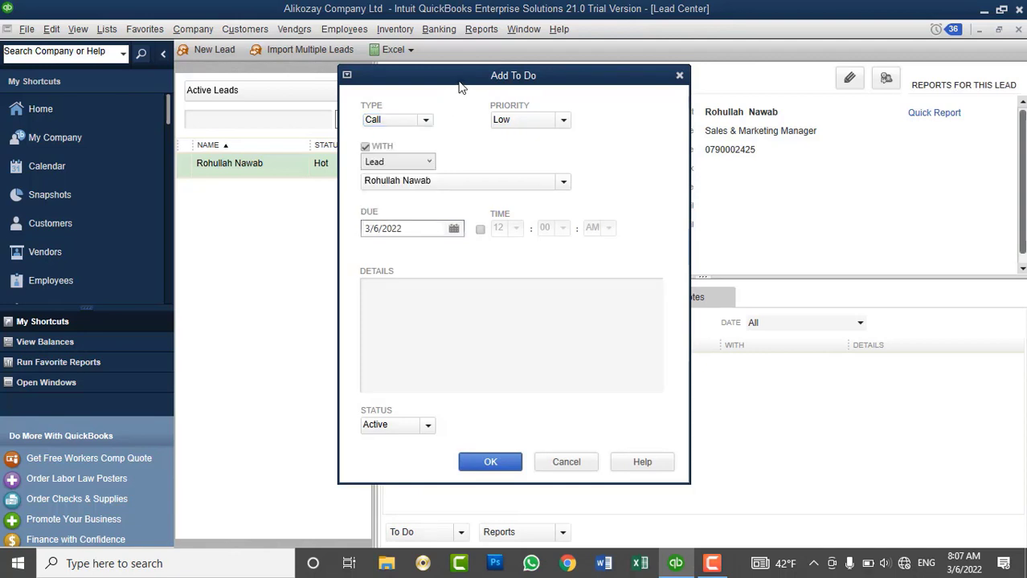
left_click(679, 78)
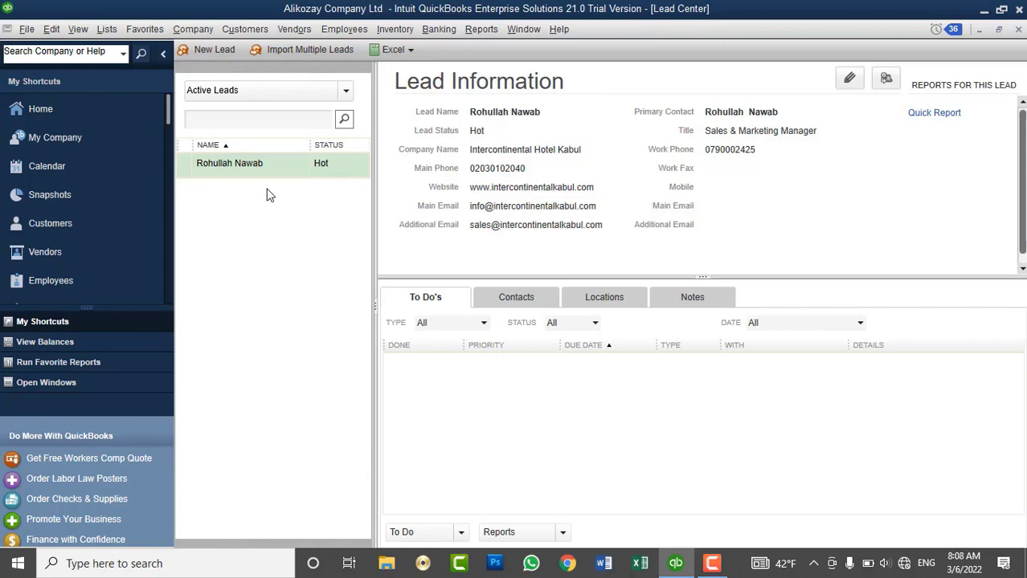
left_click(224, 53)
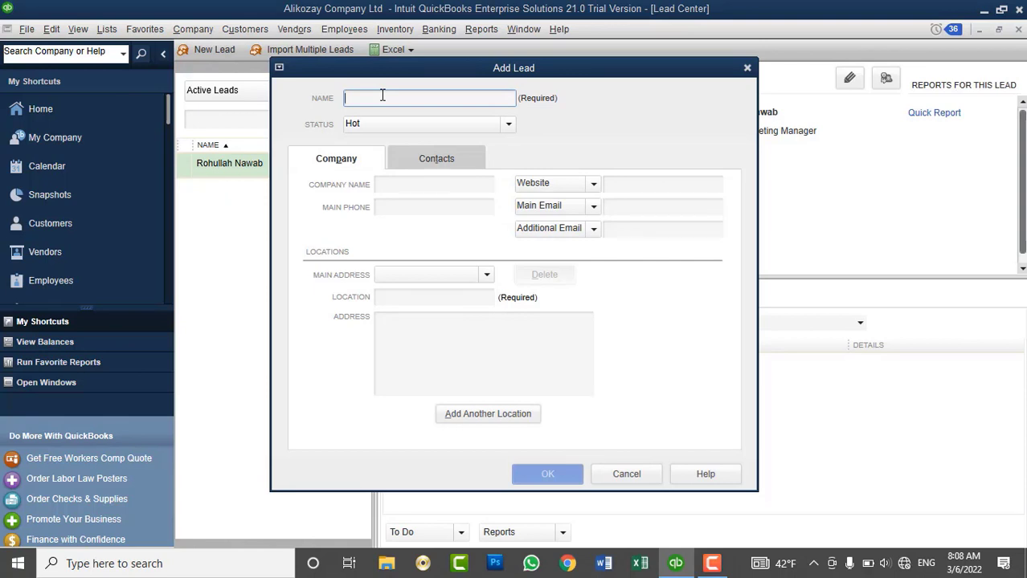
Name the new lead PowerLink Ltd and set its status to Warm.
type("Rohu")
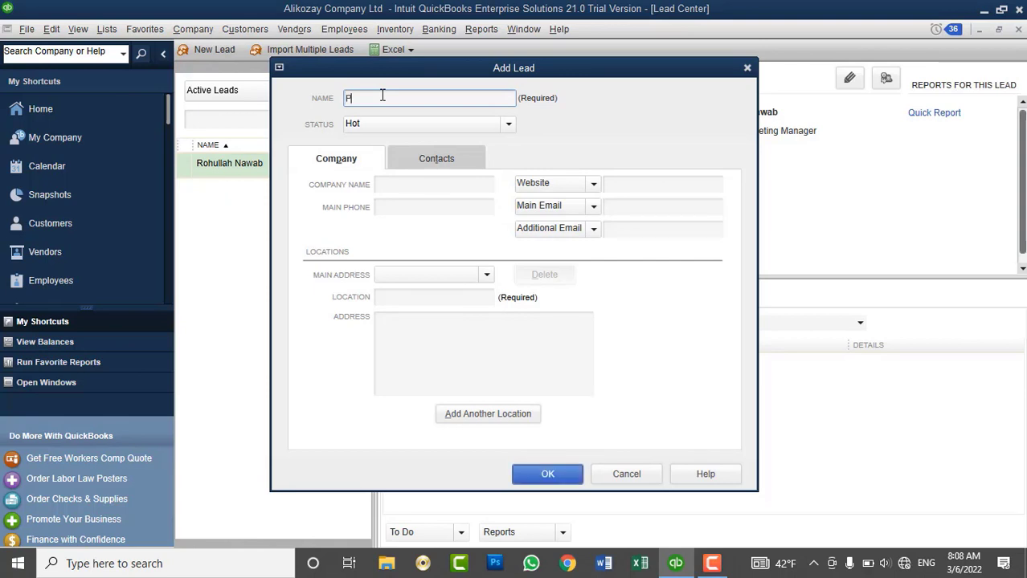
key("BackSpace")
key("BackSpace")
key("BackSpace")
key("BackSpace")
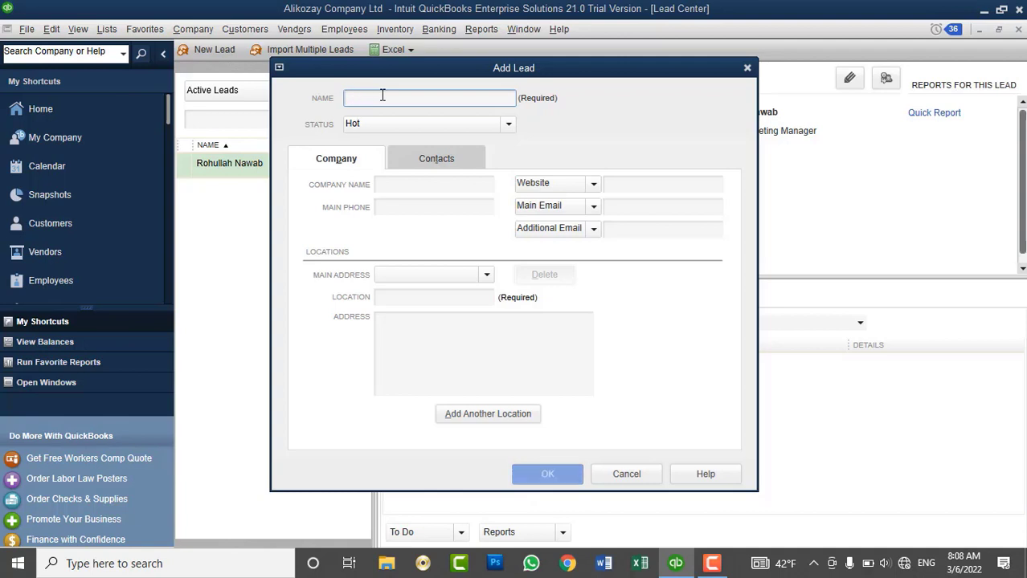
type("PowerLink Ltd")
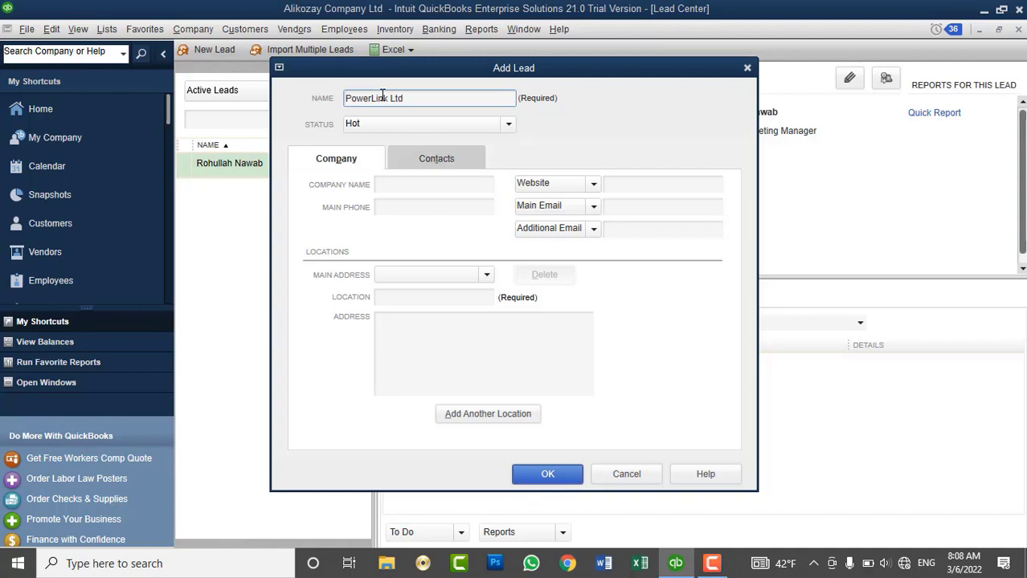
left_click(499, 126)
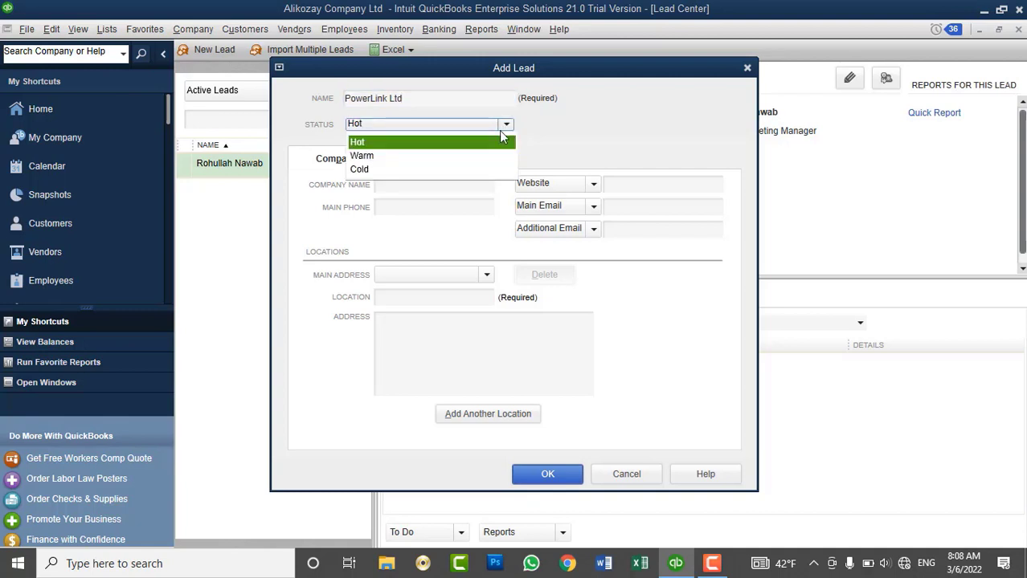
left_click(451, 158)
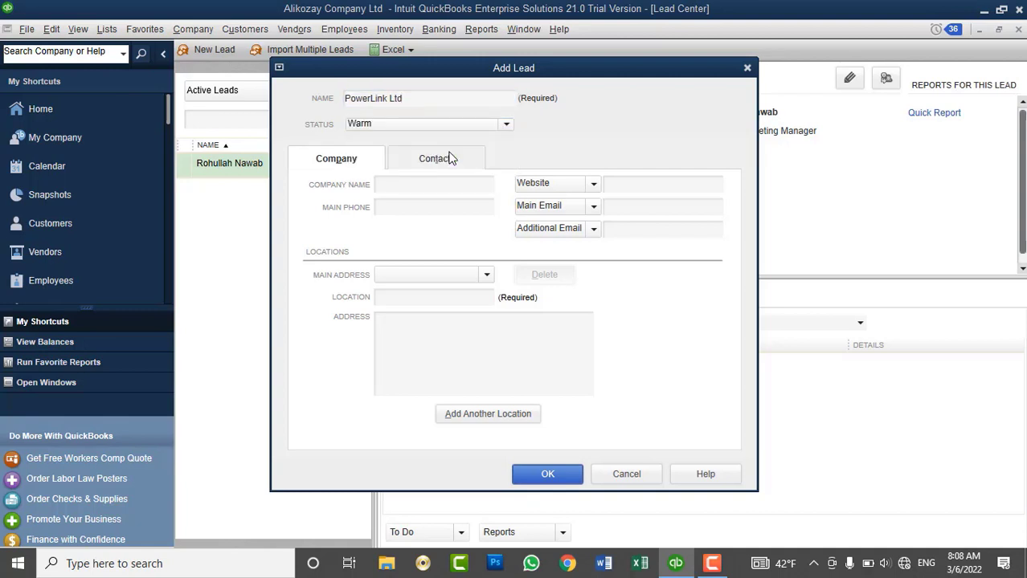
Replace the lead name with the contact person's name, make PowerLink Ltd the company, add the main phone, and save.
left_click(424, 184)
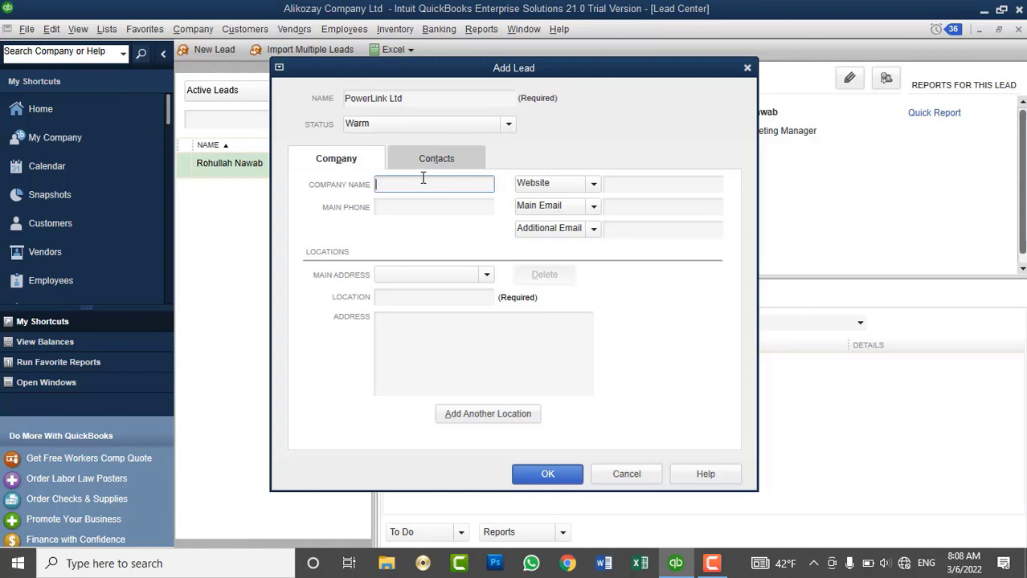
left_click_drag(434, 98, 345, 99)
key("ctrl+c")
key("BackSpace")
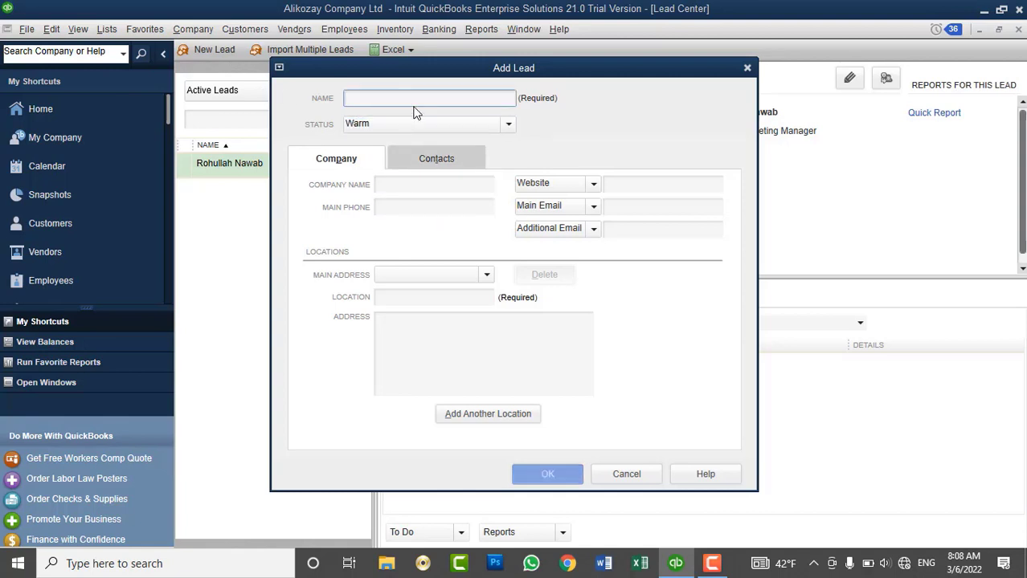
type("Ehtisham")
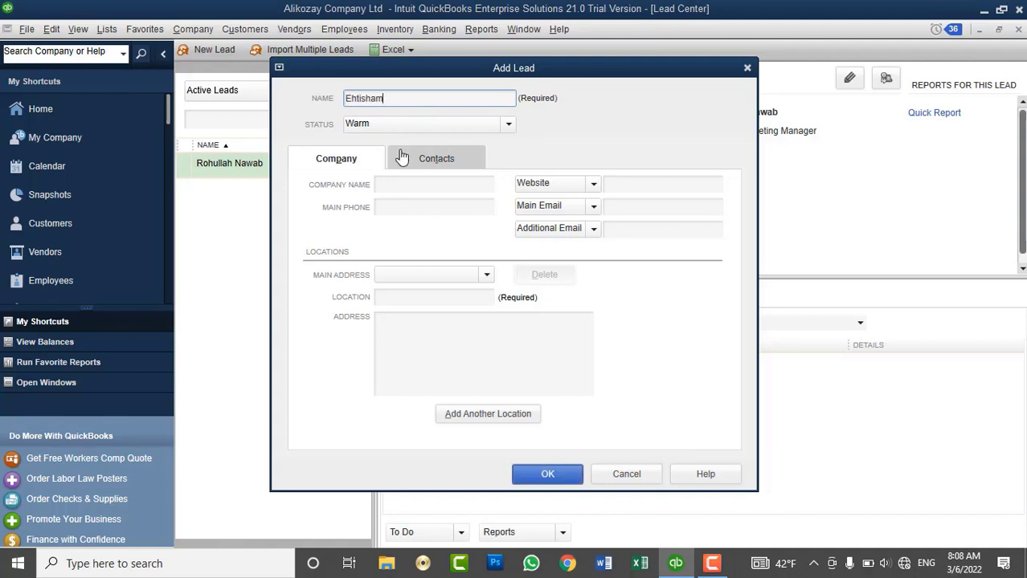
left_click(394, 184)
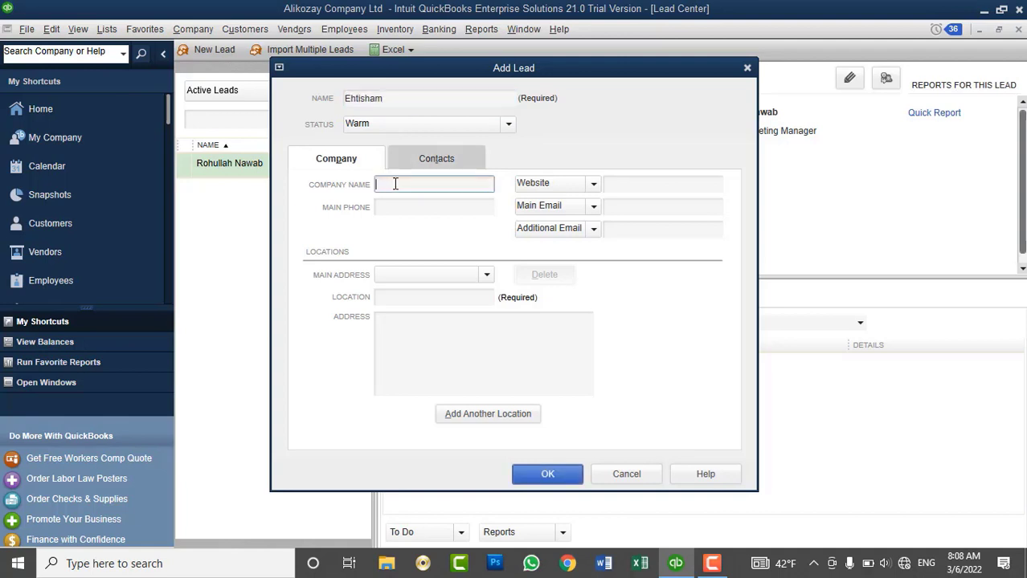
key("ctrl+v")
left_click(431, 210)
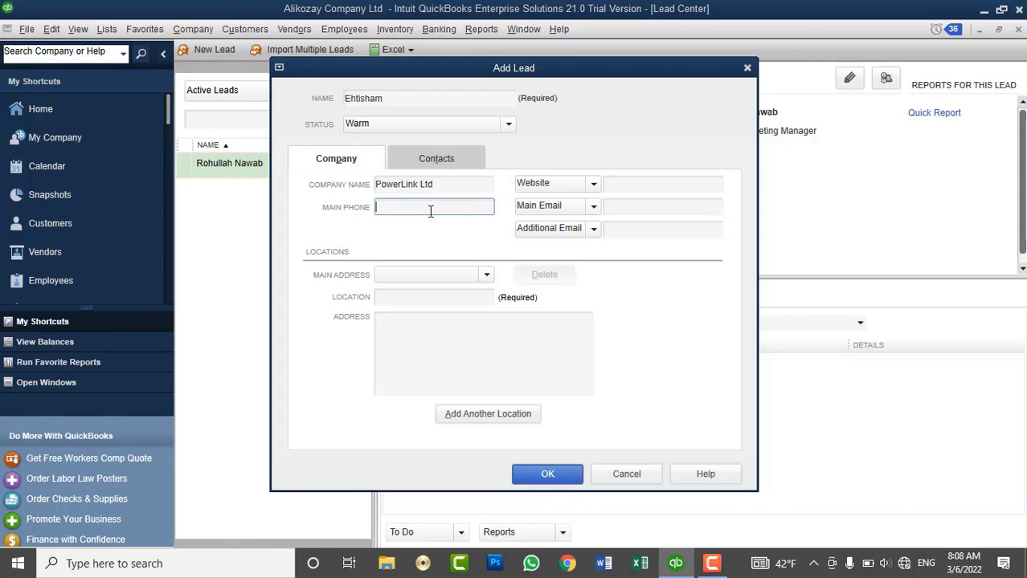
left_click(545, 476)
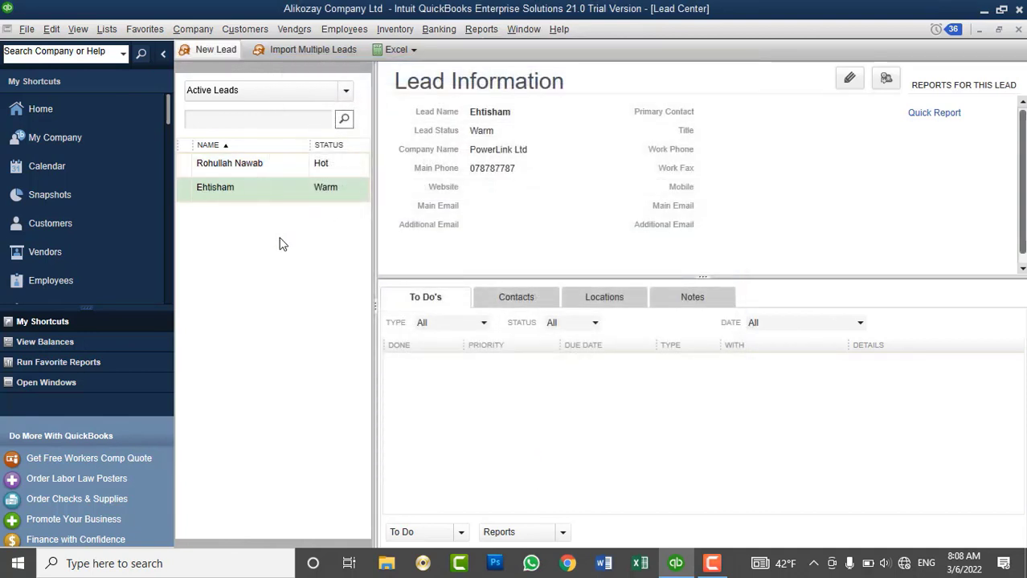
Check the Intercontinental Hotel Kabul lead's details, then briefly open and close the Customer Center.
left_click(226, 173)
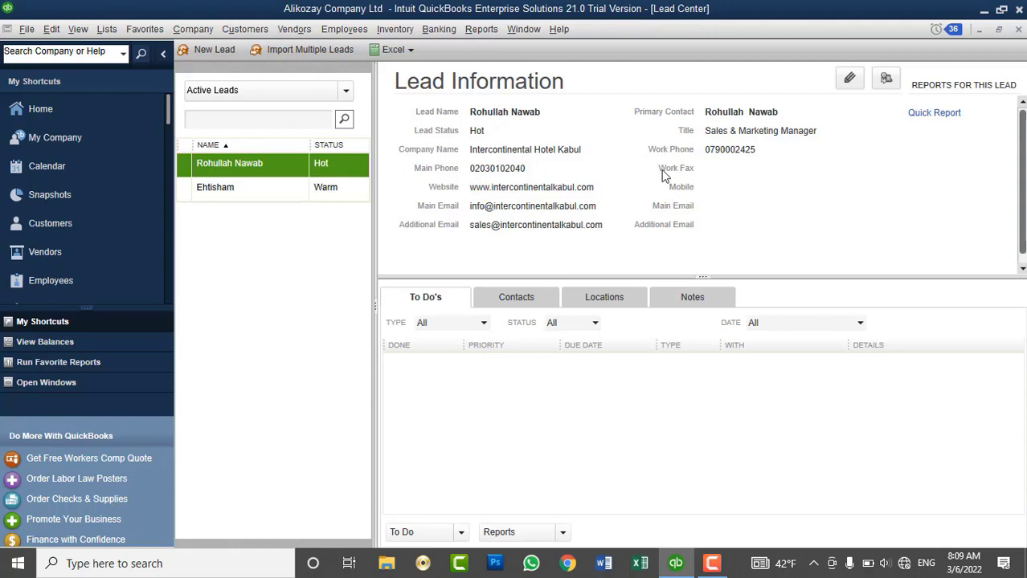
left_click(121, 229)
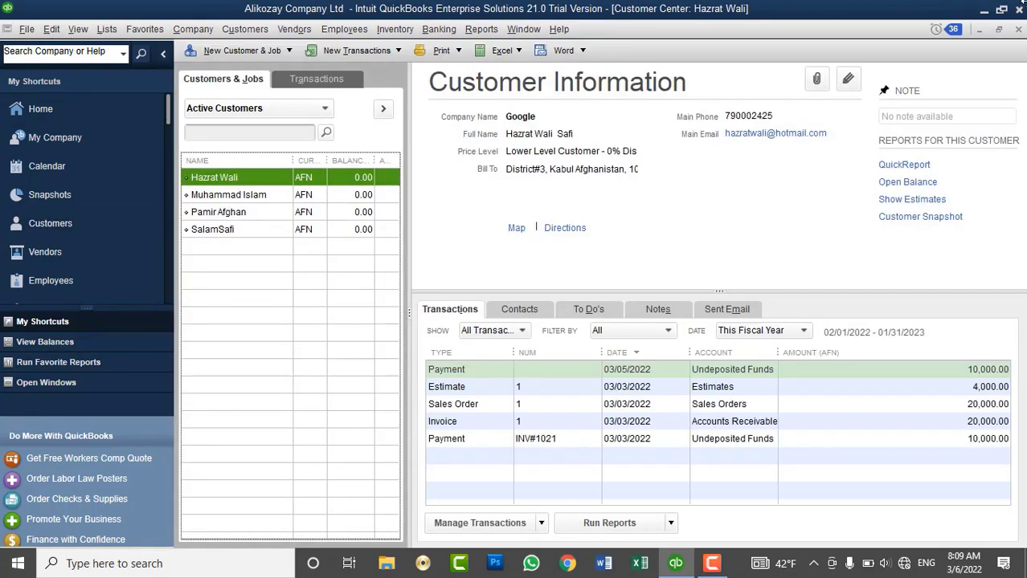
left_click(1018, 29)
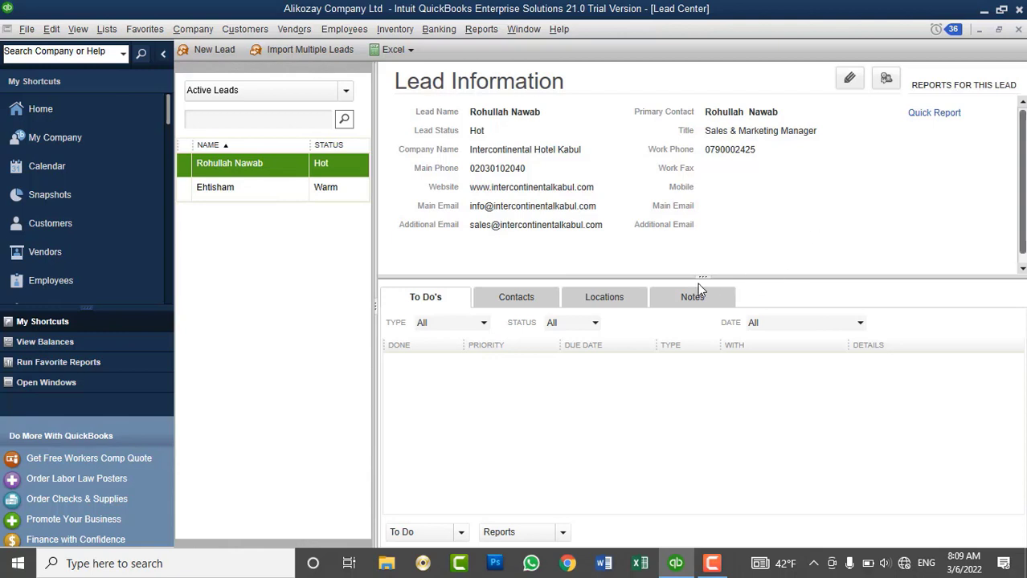
Convert the Intercontinental Hotel Kabul lead to a customer and confirm with Yes.
right_click(300, 182)
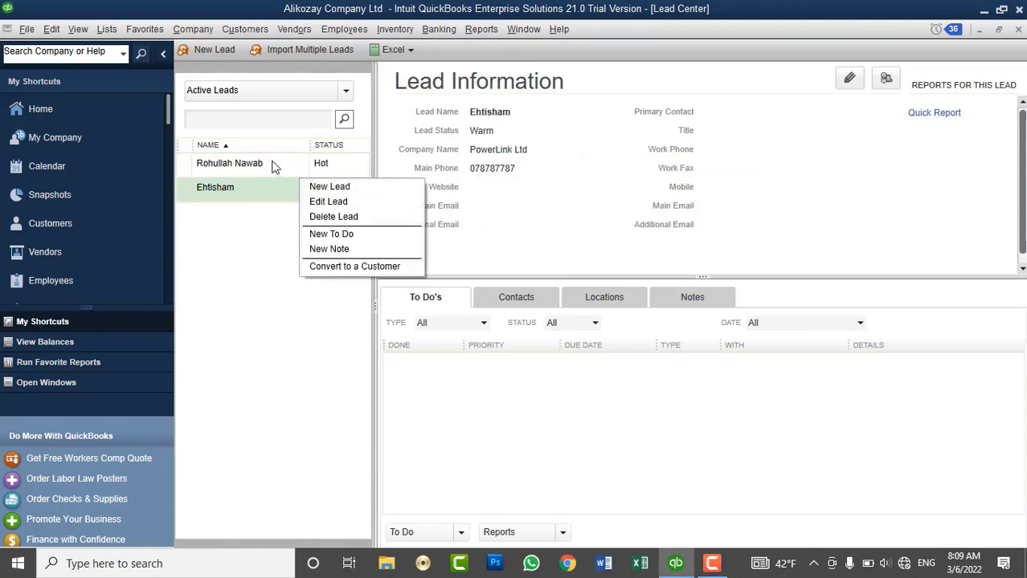
left_click(263, 162)
right_click(259, 164)
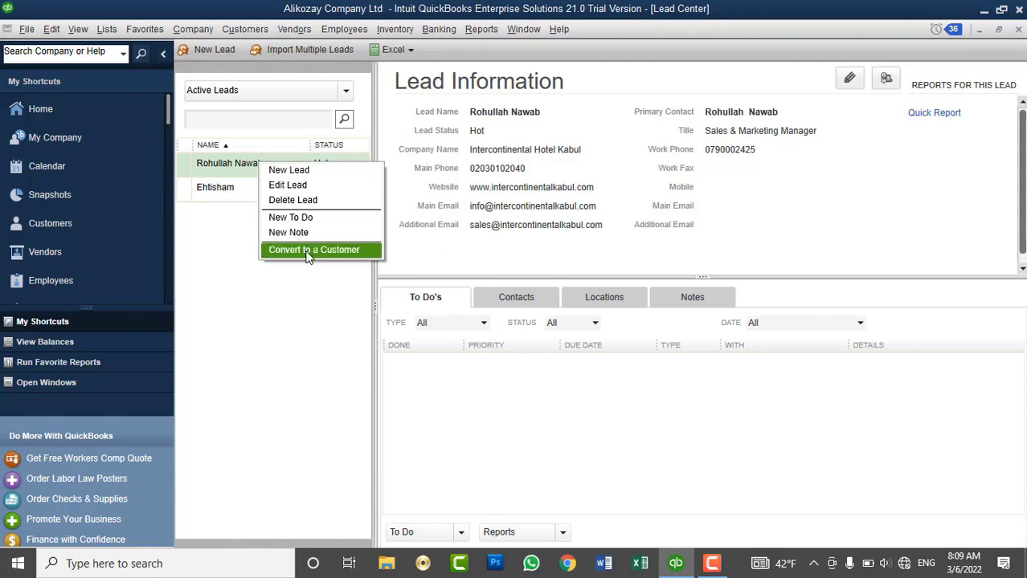
left_click(365, 255)
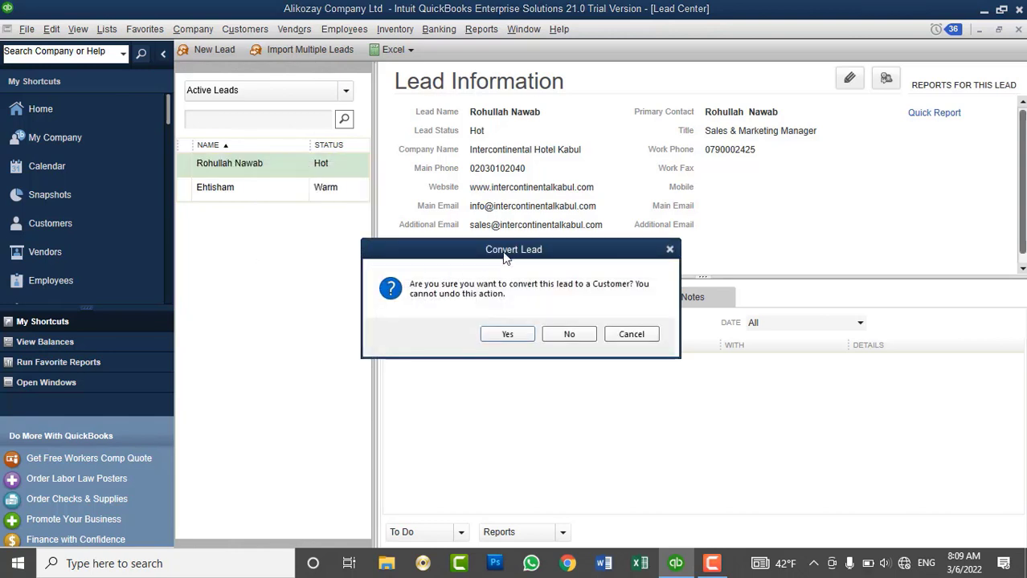
left_click_drag(505, 256, 583, 224)
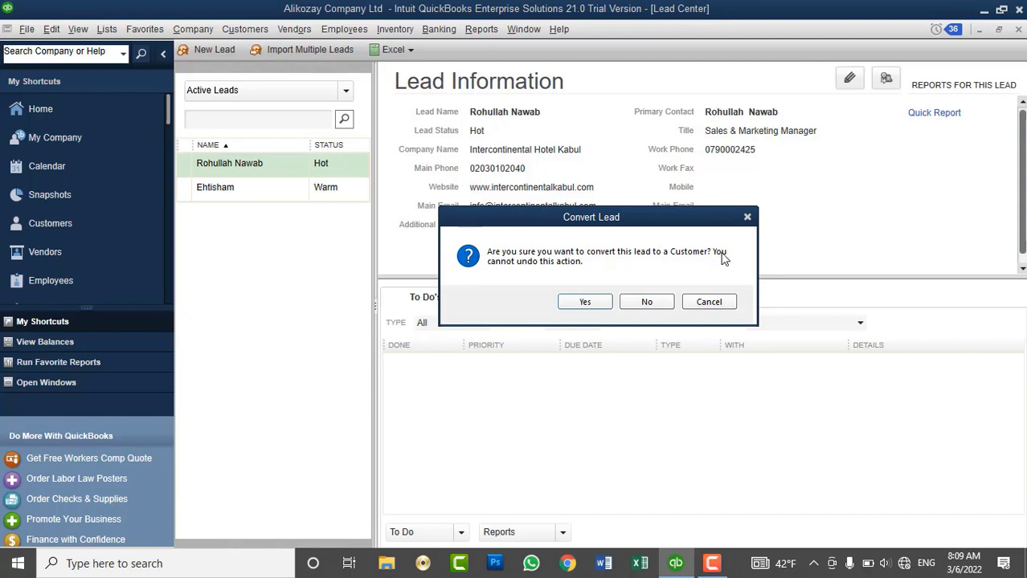
left_click(587, 301)
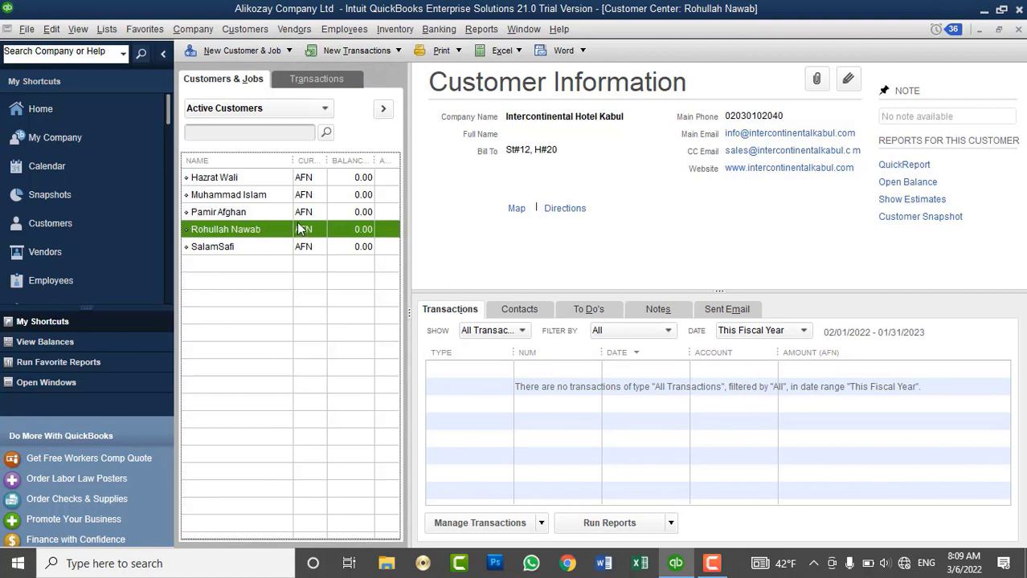
Browse the New Transactions and Customers menus, close the Customer Center, and select the PowerLink Ltd lead.
left_click(378, 53)
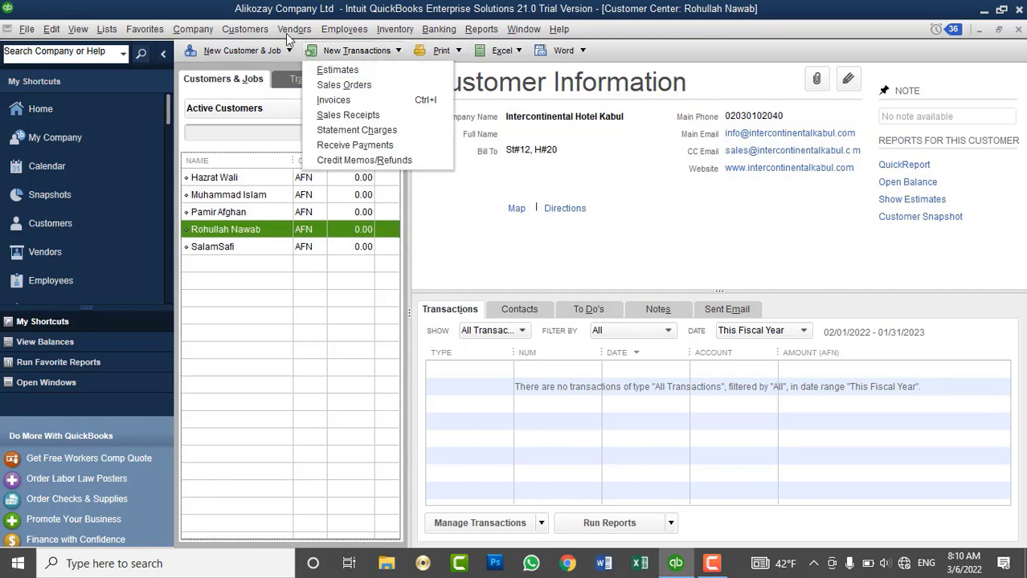
left_click(249, 29)
left_click(279, 52)
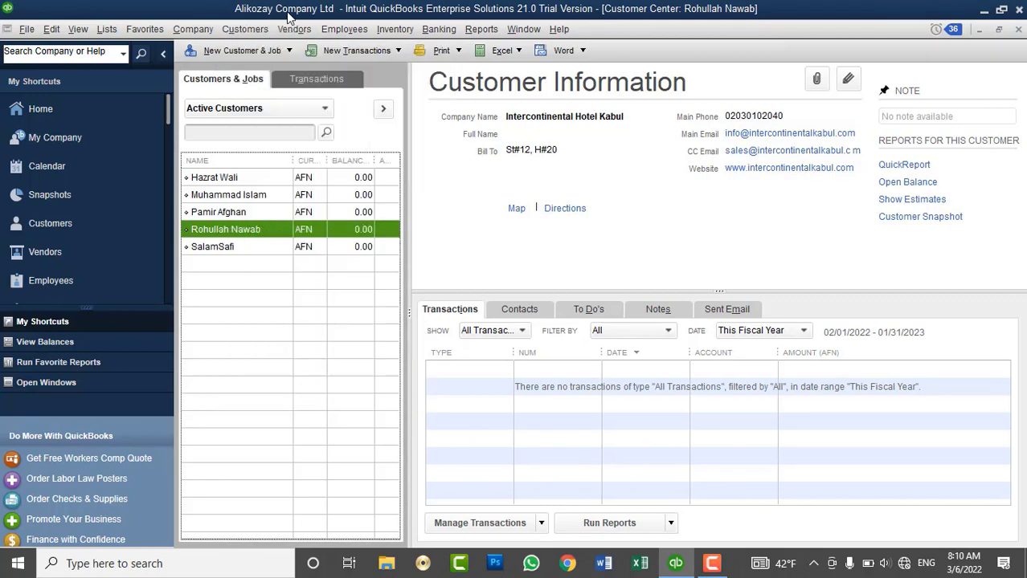
left_click(396, 50)
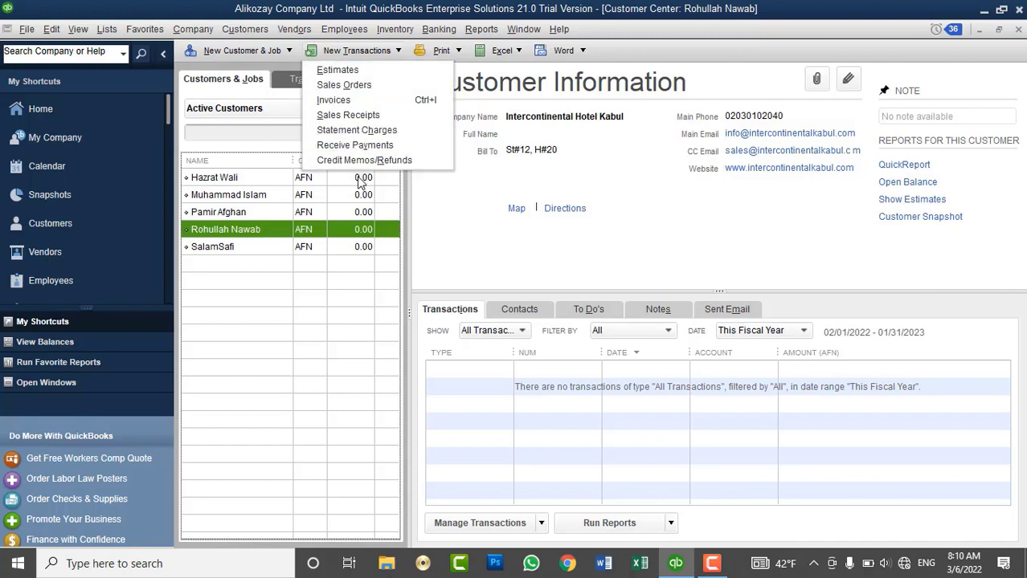
left_click(452, 232)
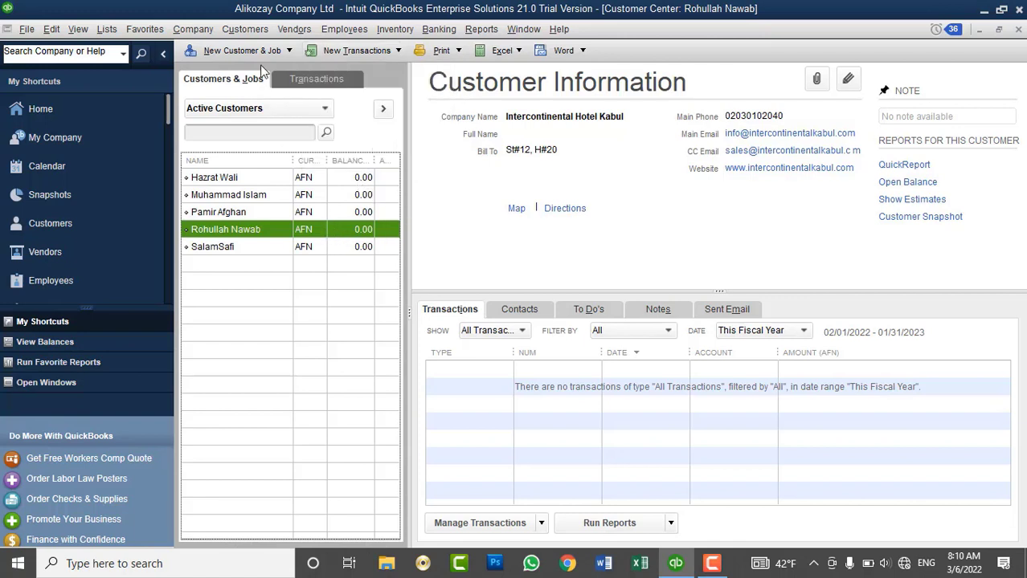
left_click(1018, 29)
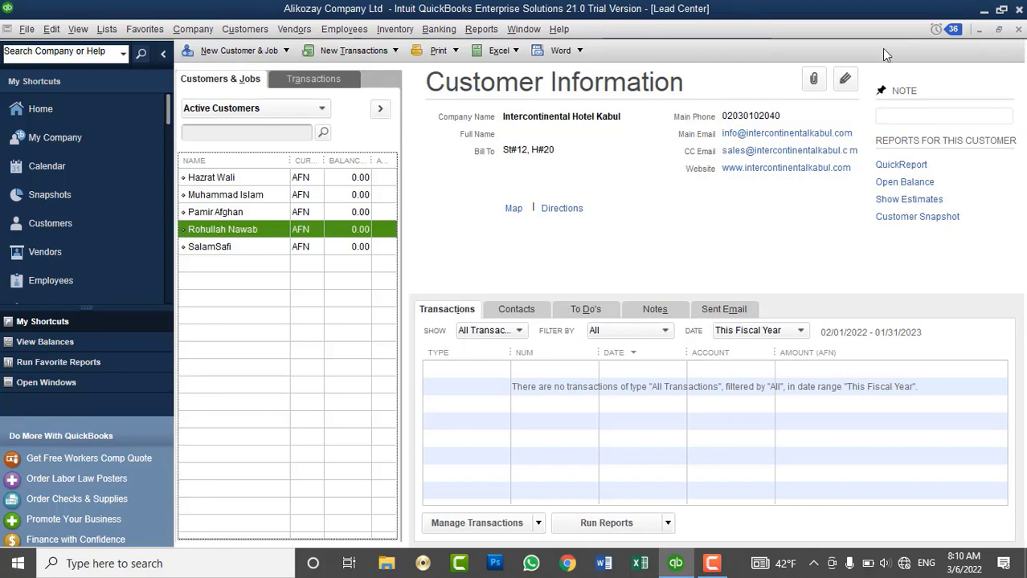
left_click(243, 164)
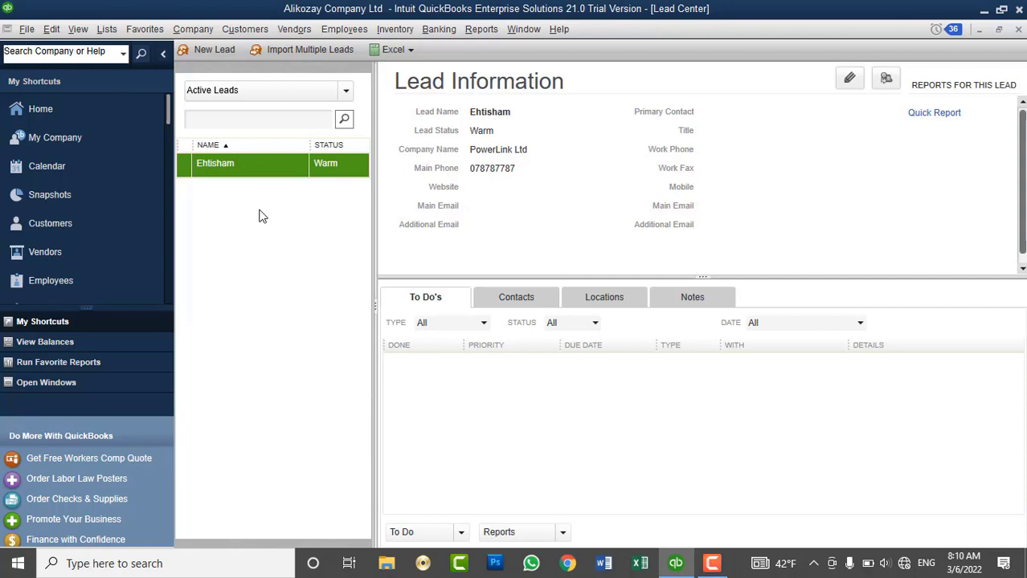
Filter leads by Converted, All, then Active Leads, and close the Lead Center.
left_click(258, 91)
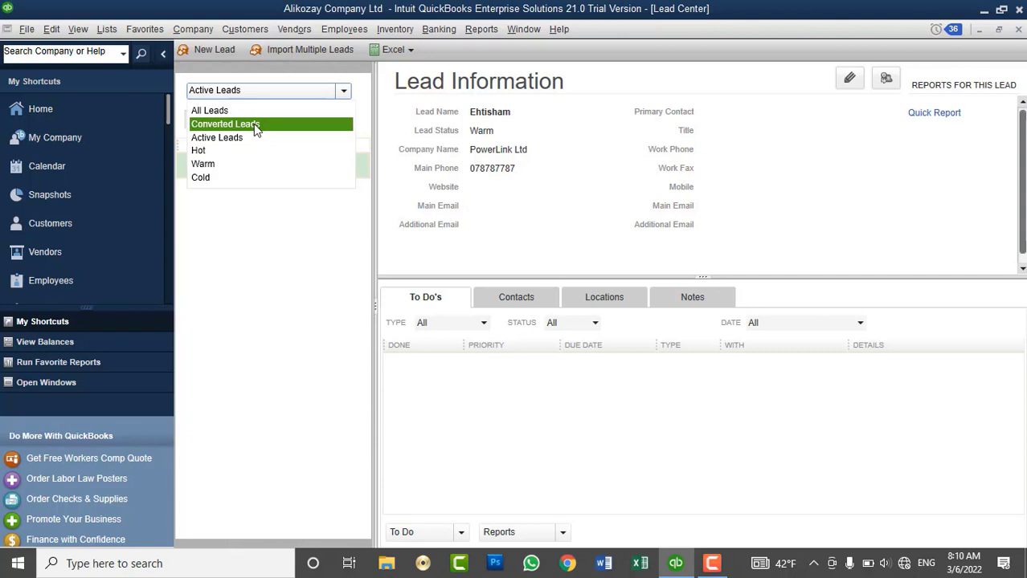
left_click(254, 126)
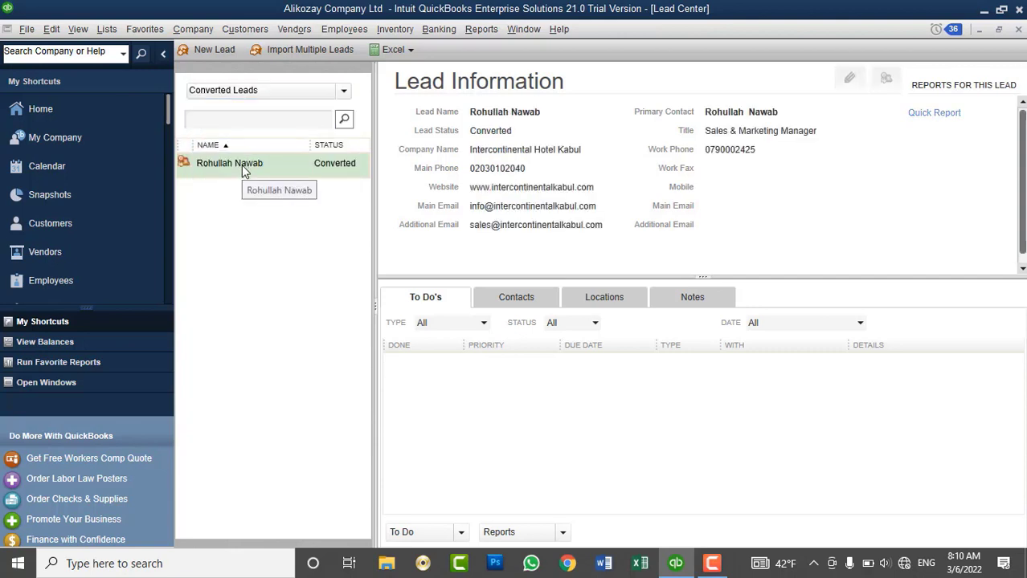
left_click(241, 91)
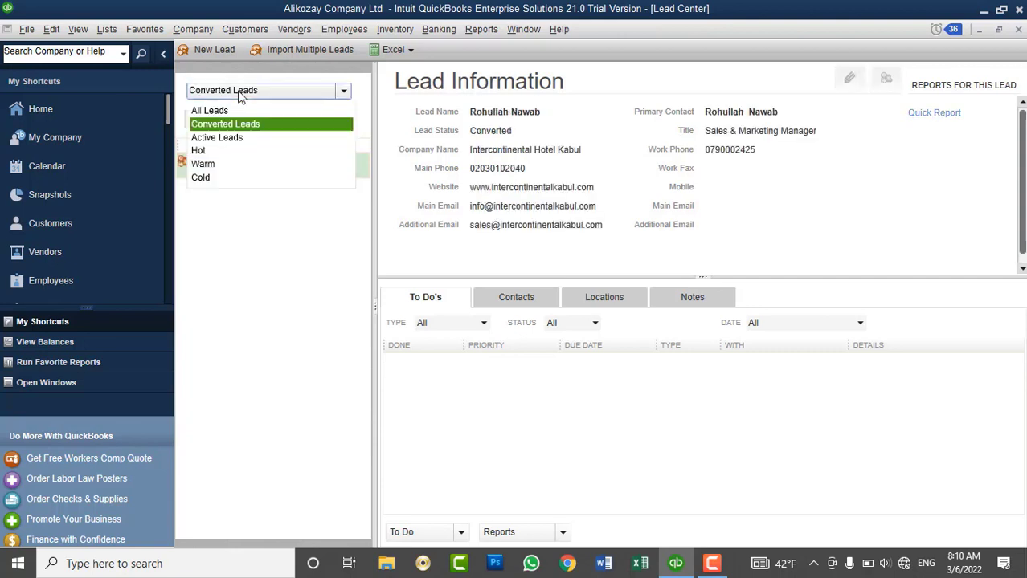
left_click(230, 111)
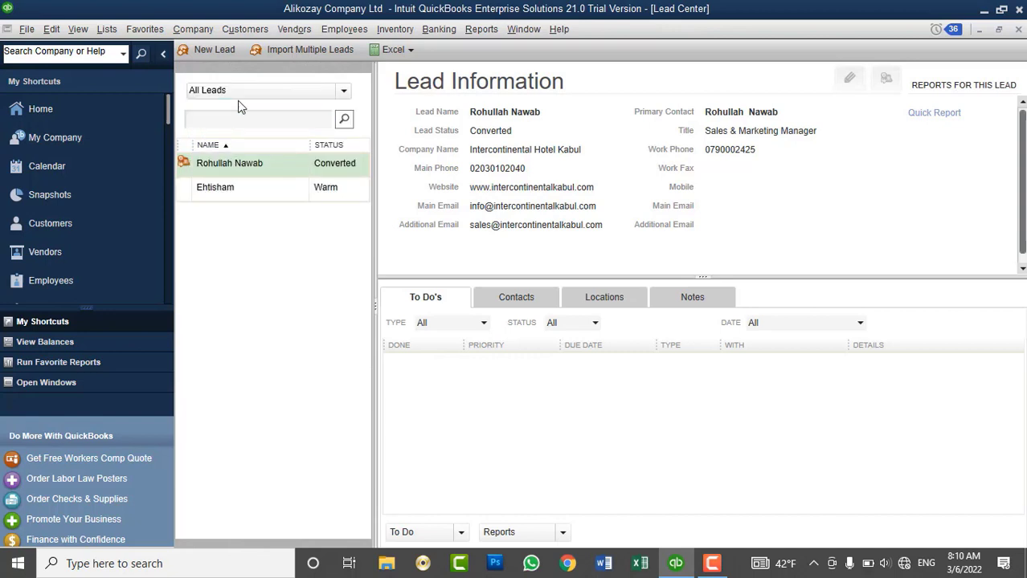
left_click(239, 93)
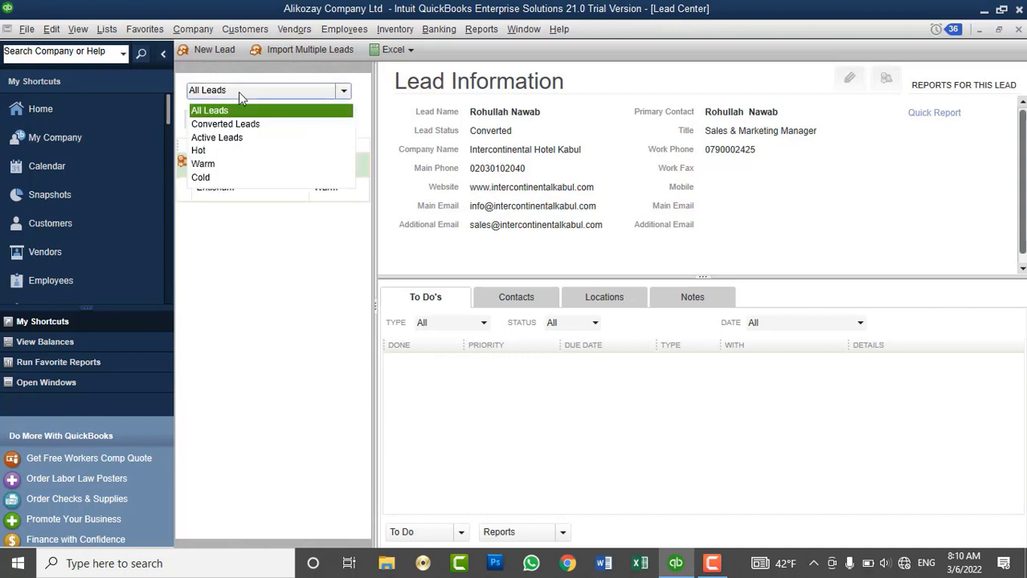
left_click(240, 138)
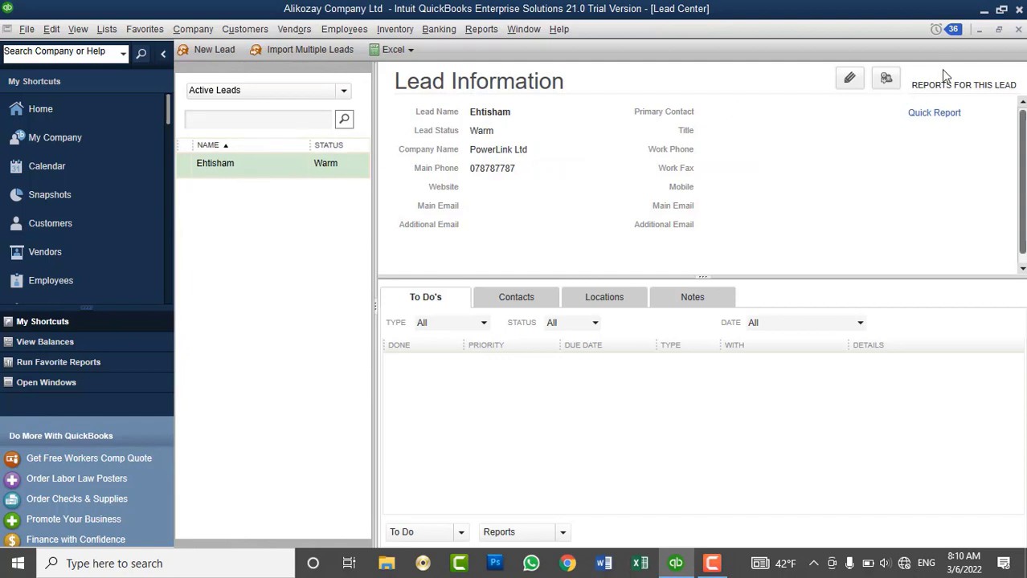
left_click(1018, 30)
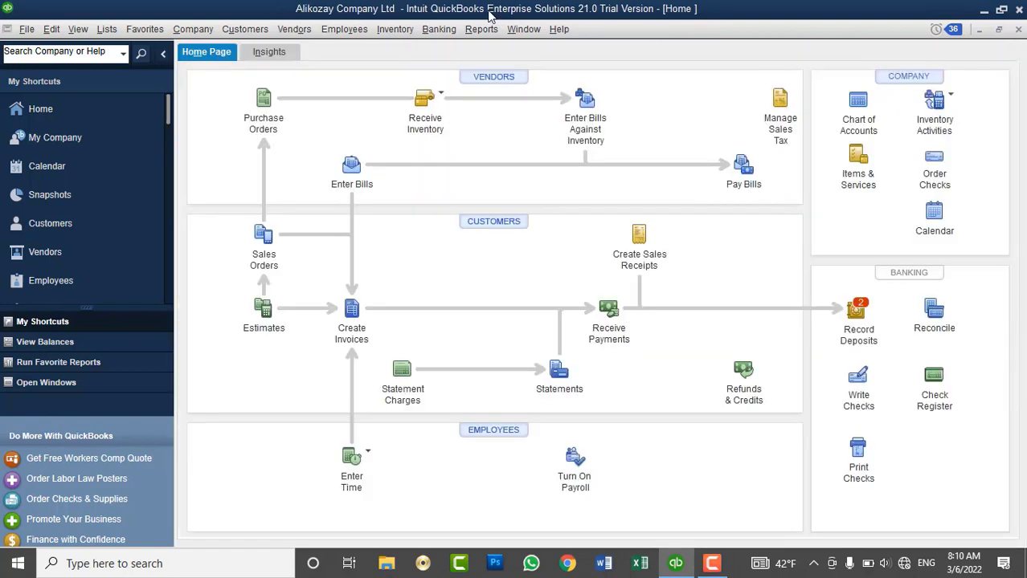
Glance at the Customers menu, then minimize QuickBooks to show the desktop.
left_click(271, 28)
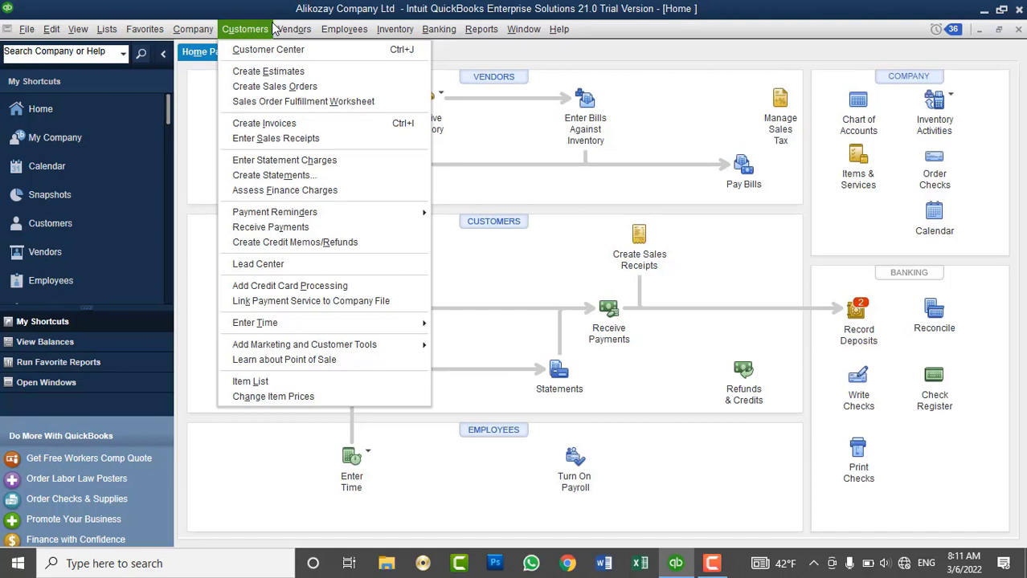
left_click(282, 11)
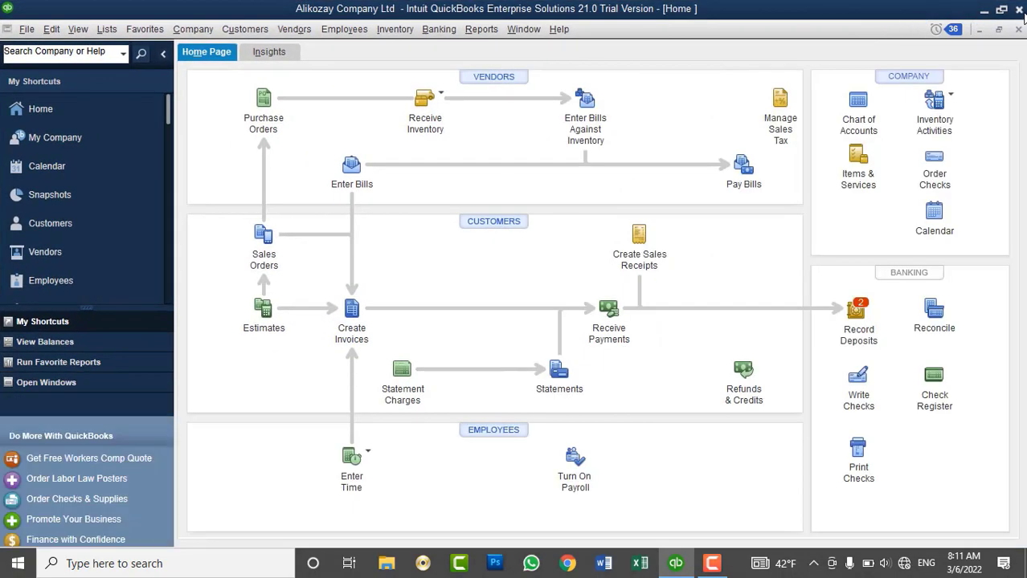
left_click(986, 12)
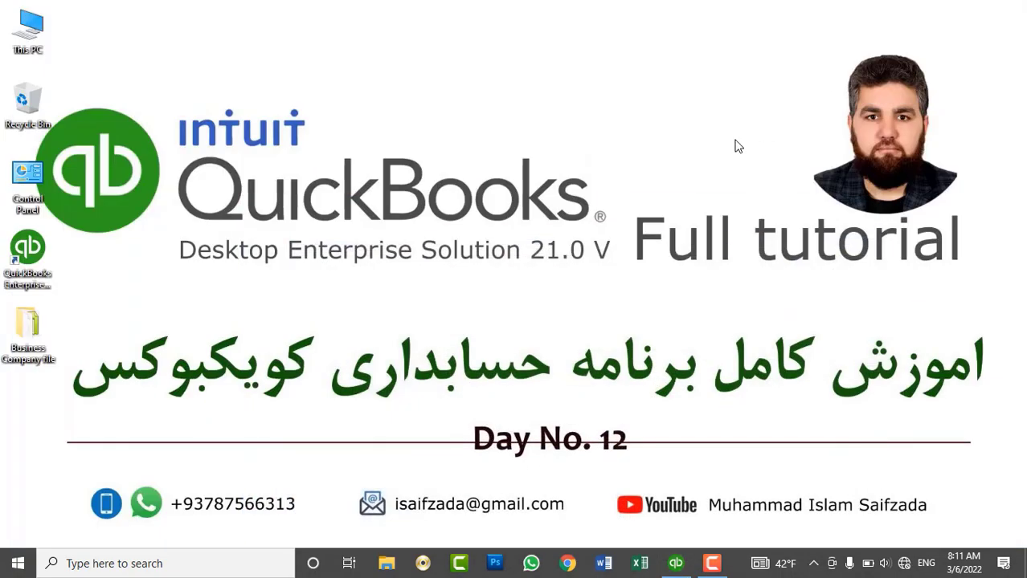